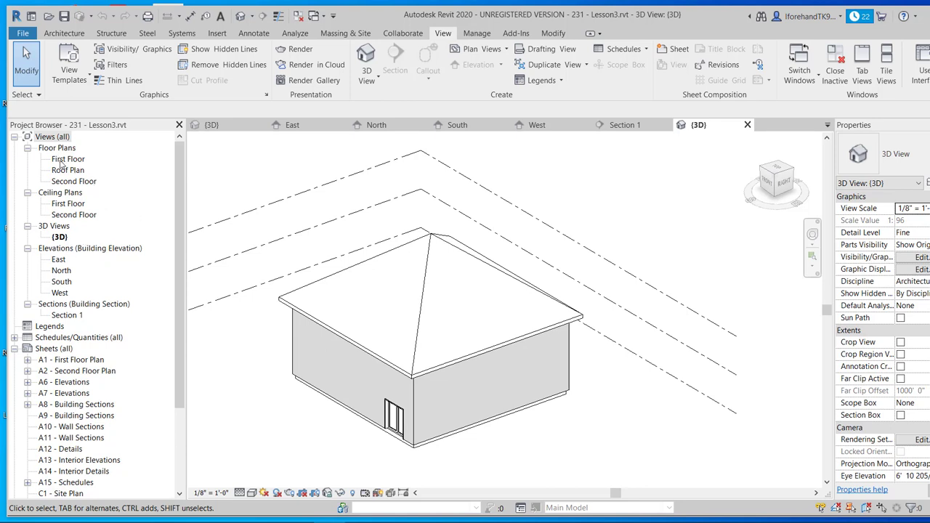
In the First Floor plan, sketch a rectangular floor boundary about 40'-11" by 11'-4" outward from the full length of the north wall
double_click(64, 160)
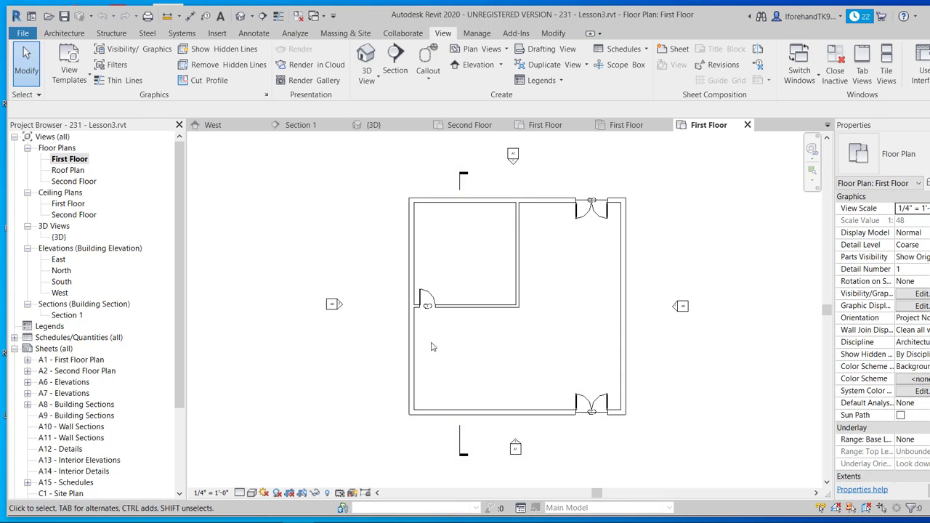
middle_click_drag(369, 336, 316, 364)
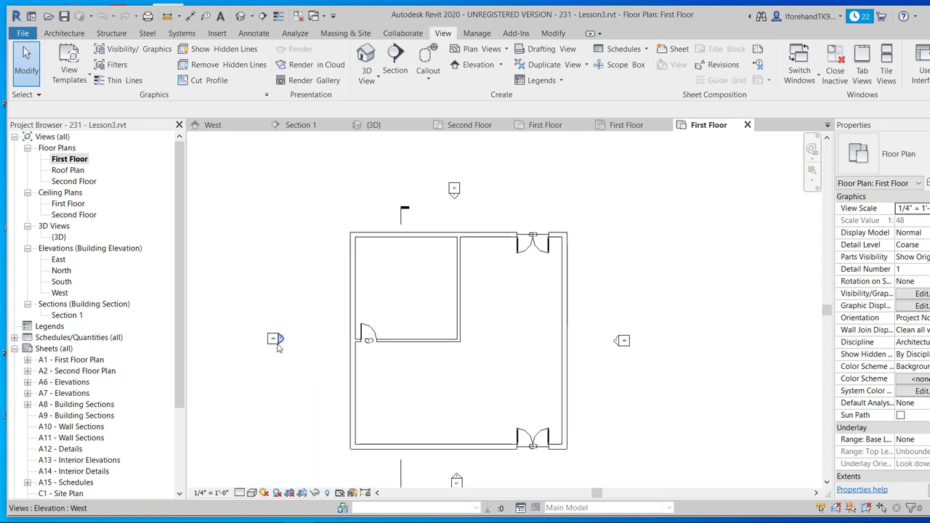
left_click(58, 34)
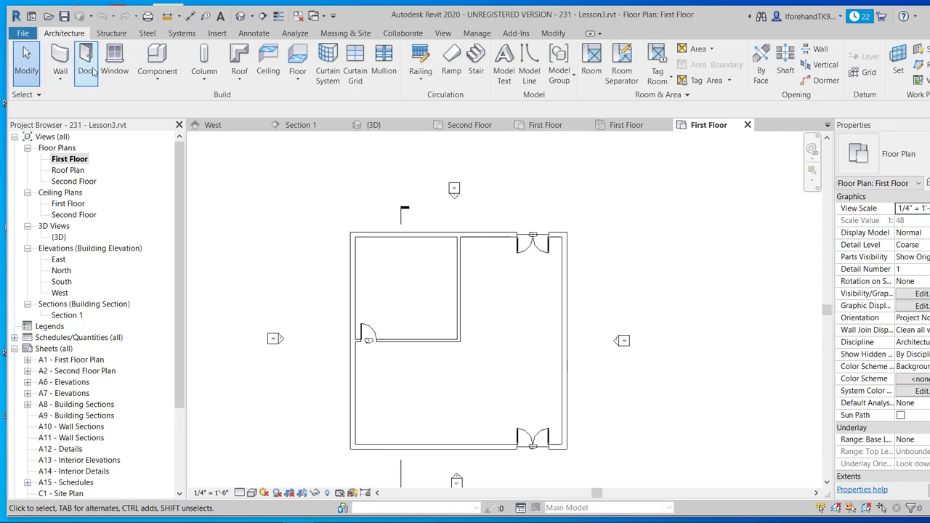
left_click(299, 73)
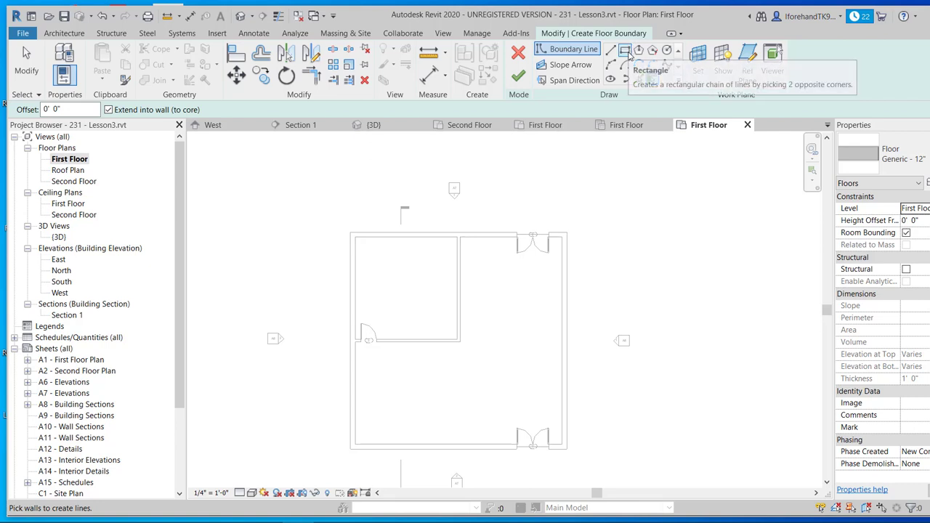
left_click(625, 51)
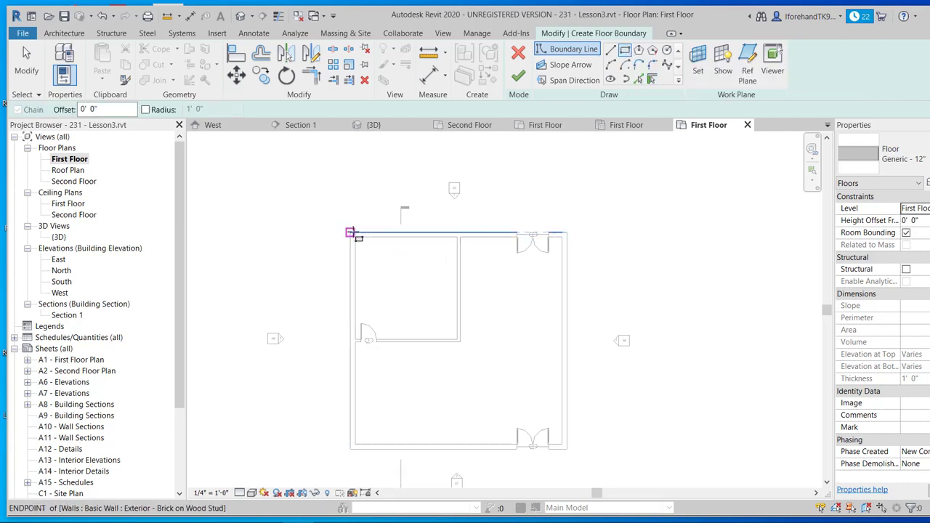
left_click(353, 233)
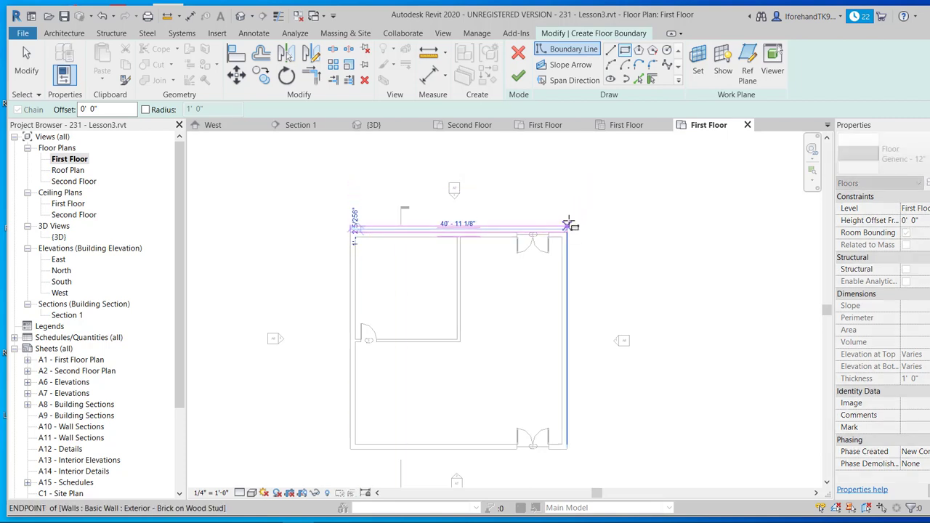
left_click(567, 173)
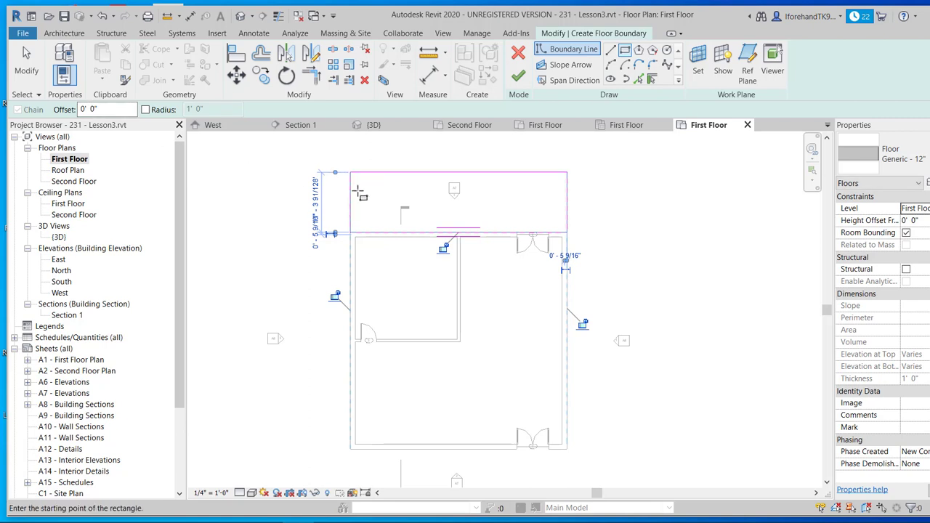
Try to set the floor boundary's depth to 12'
left_click(320, 202)
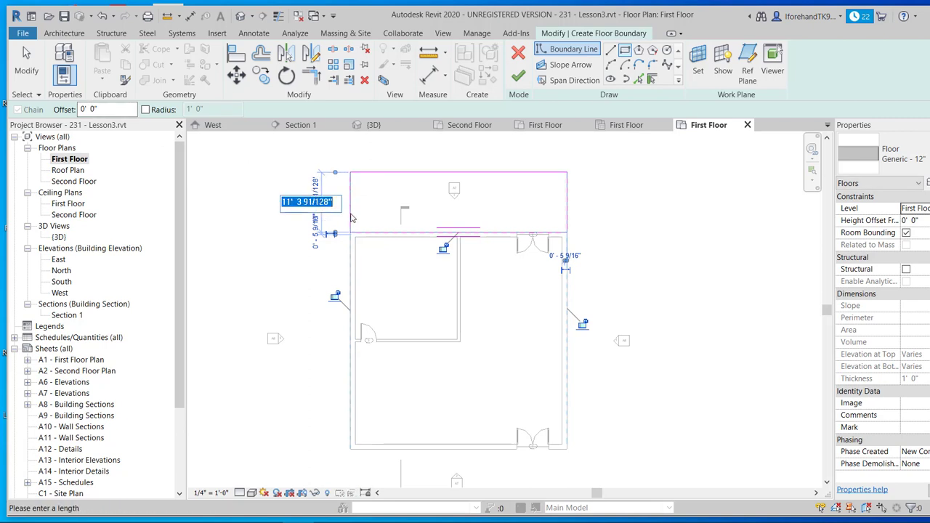
type("12")
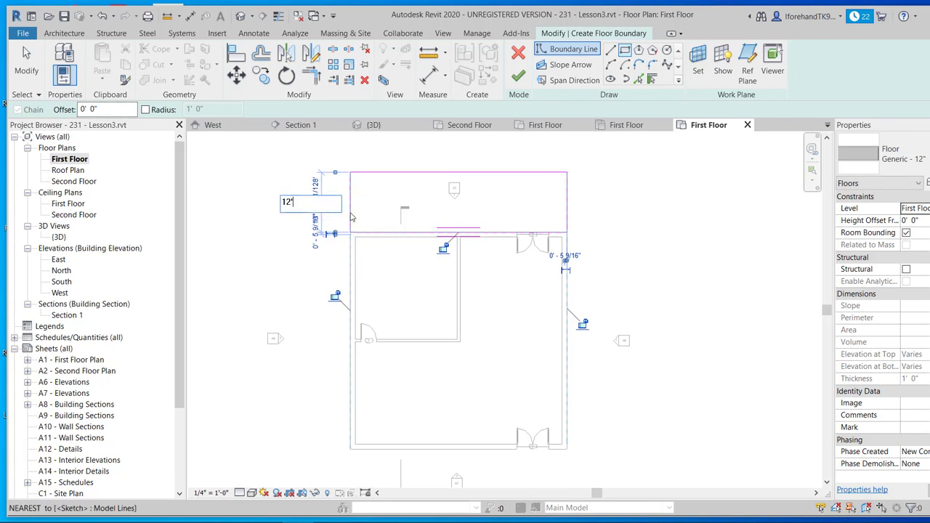
key("Return")
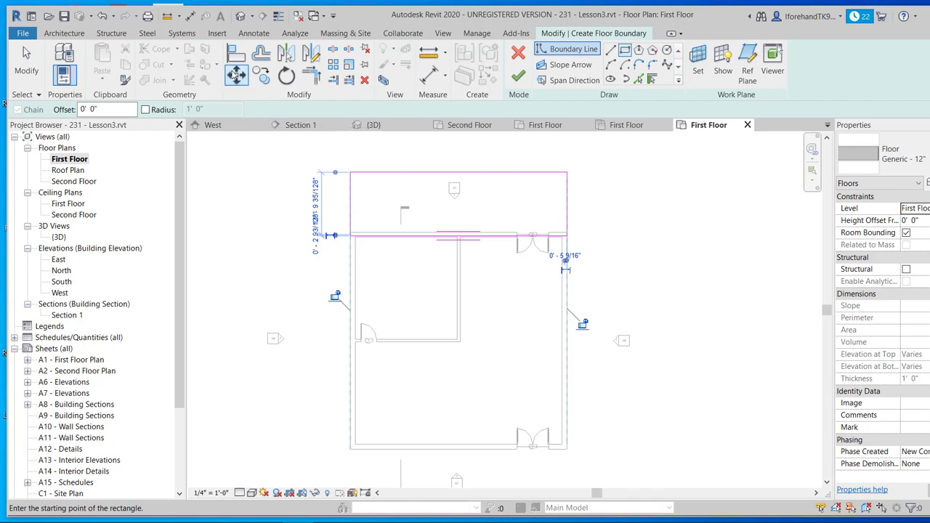
left_click(236, 75)
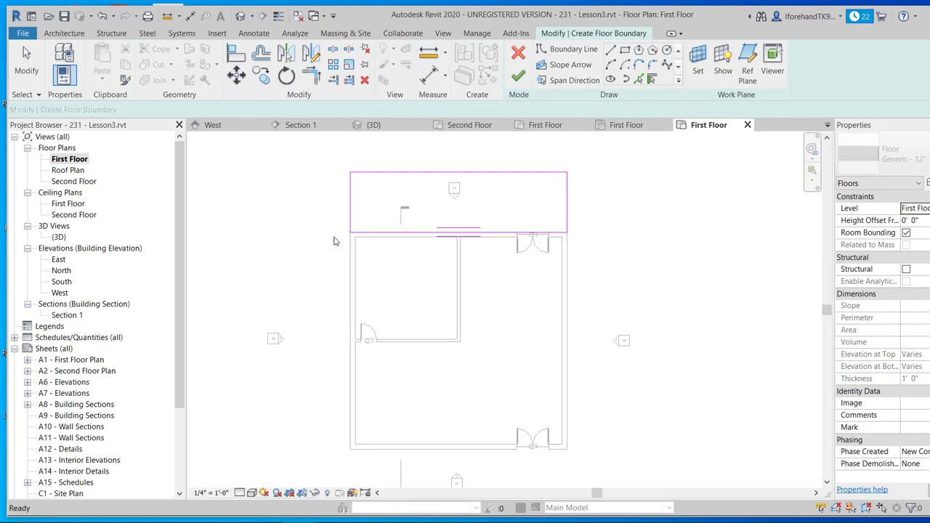
key("Escape")
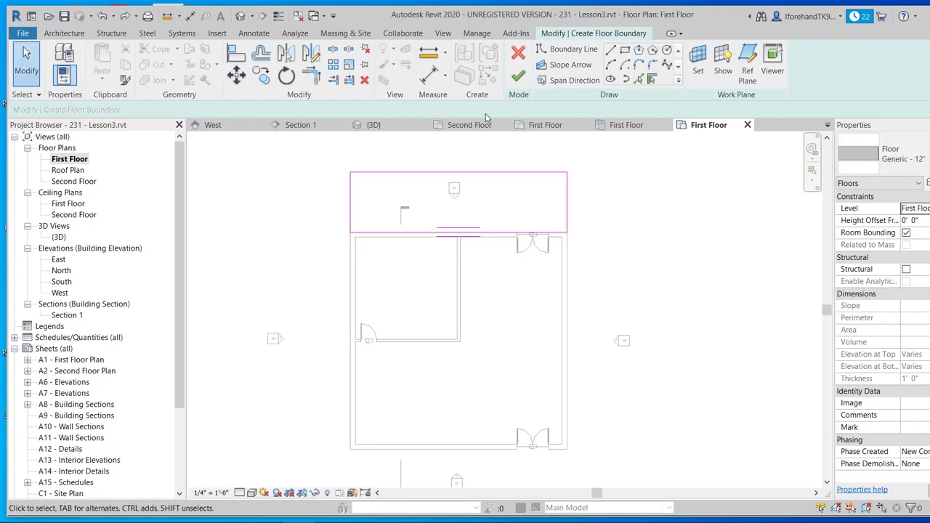
Finish the floor sketch and move the north elevation marker outside the new floor's outer edge
left_click(518, 77)
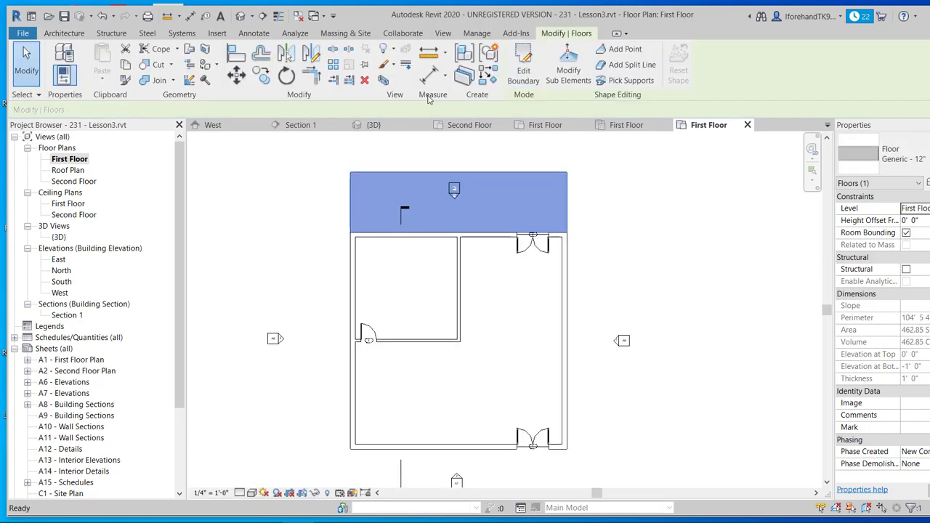
left_click(456, 194)
left_click(434, 158)
left_click_drag(431, 152, 496, 226)
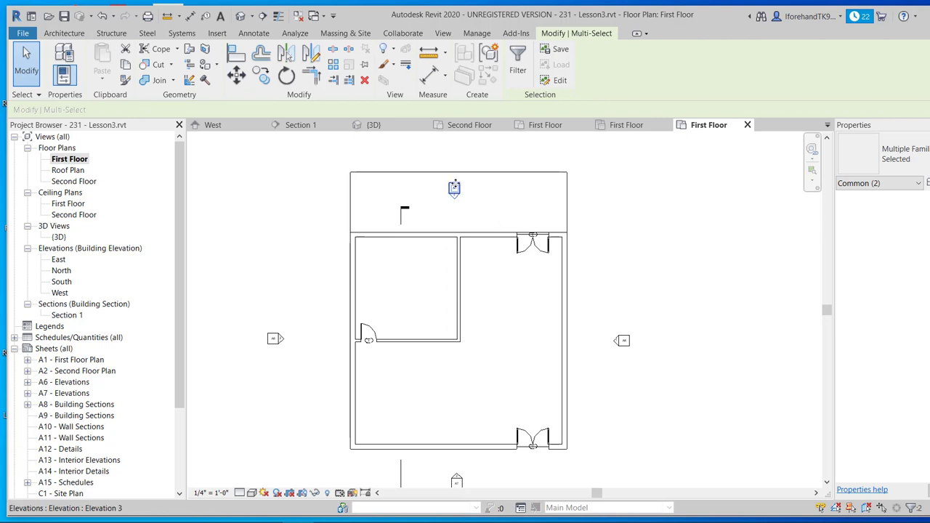
left_click_drag(454, 188, 456, 149)
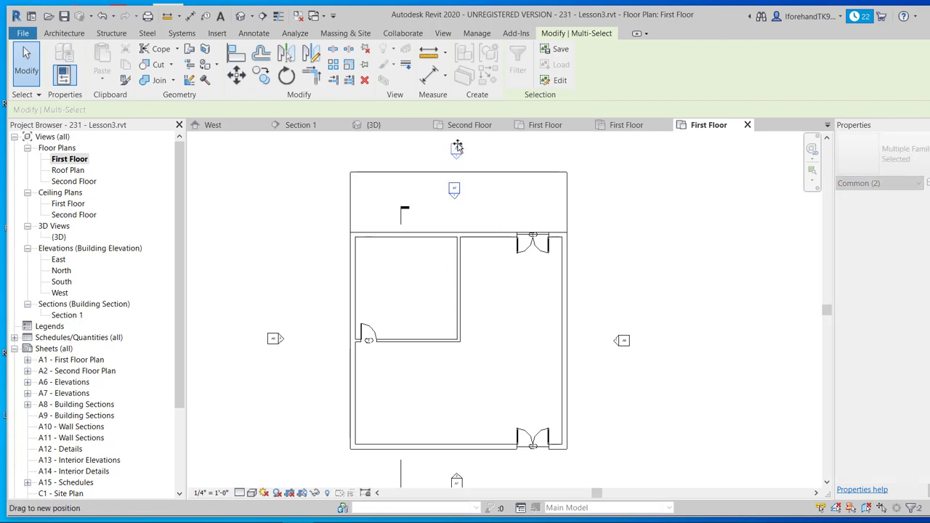
left_click(291, 184)
scroll(289, 180, "down", 1)
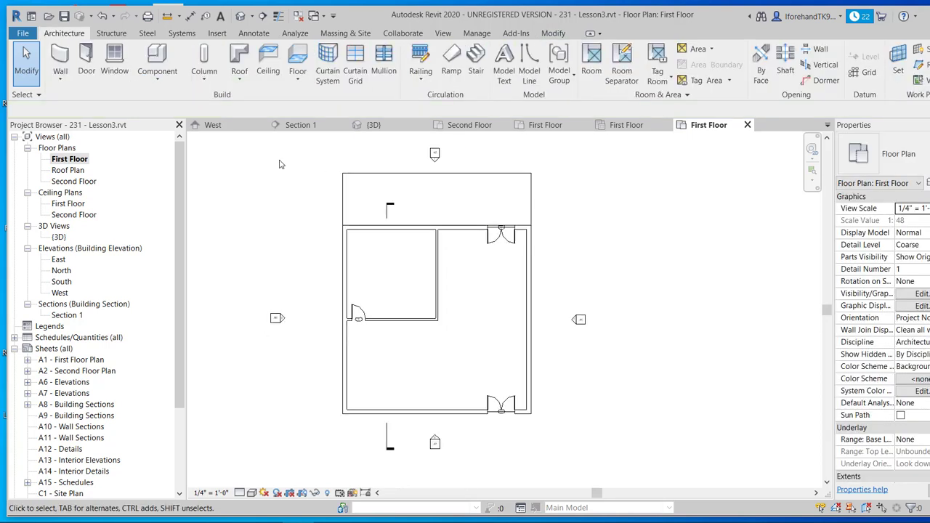
middle_click_drag(257, 203, 263, 269)
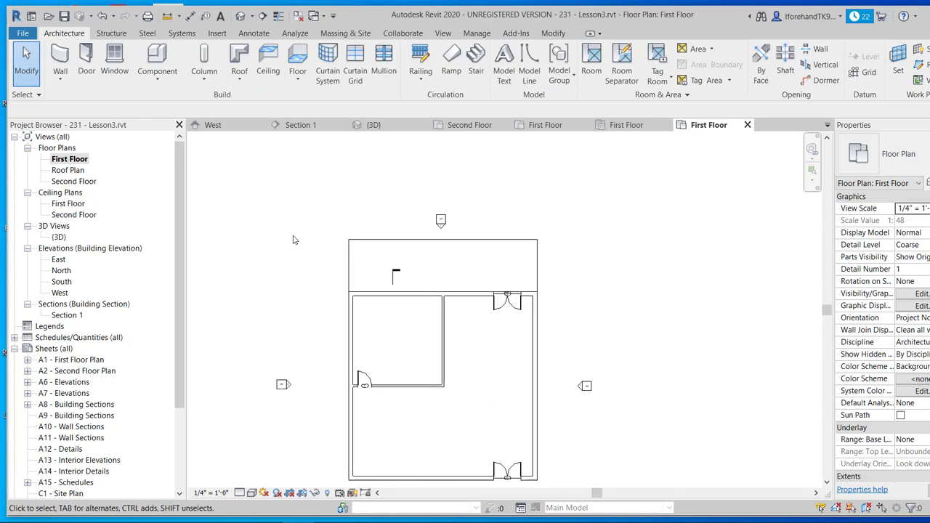
In the 3D view, change the new patio floor's type to Concrete Slab - 4"
left_click(241, 16)
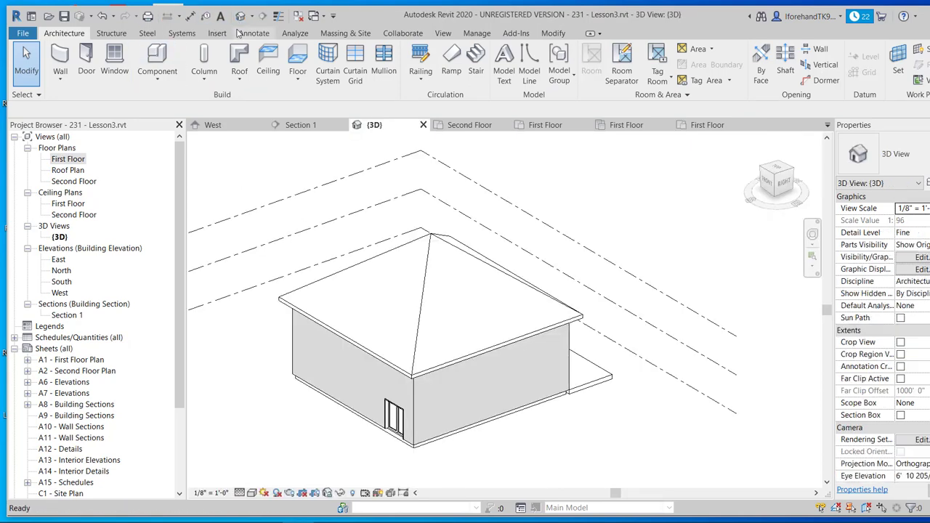
middle_click_drag(489, 295, 489, 448, "shift")
left_click(485, 441)
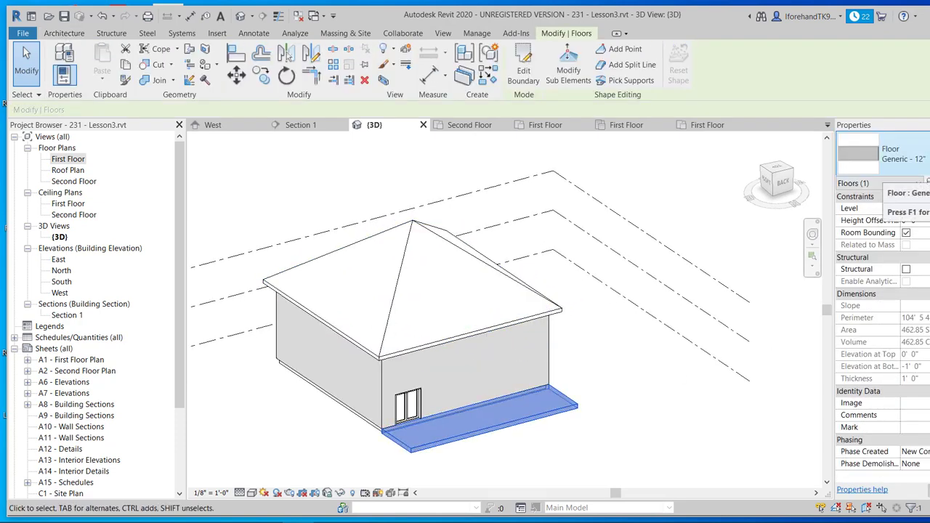
left_click(887, 163)
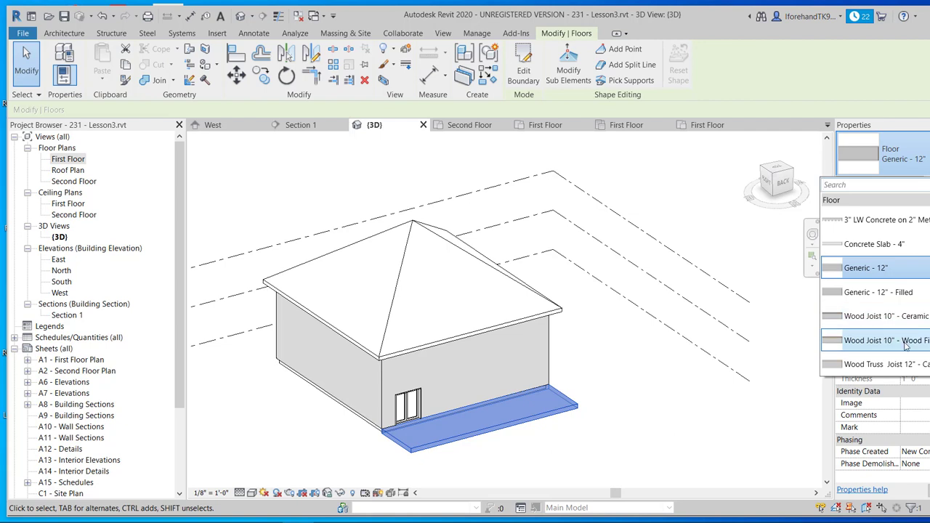
left_click(859, 250)
left_click(632, 451)
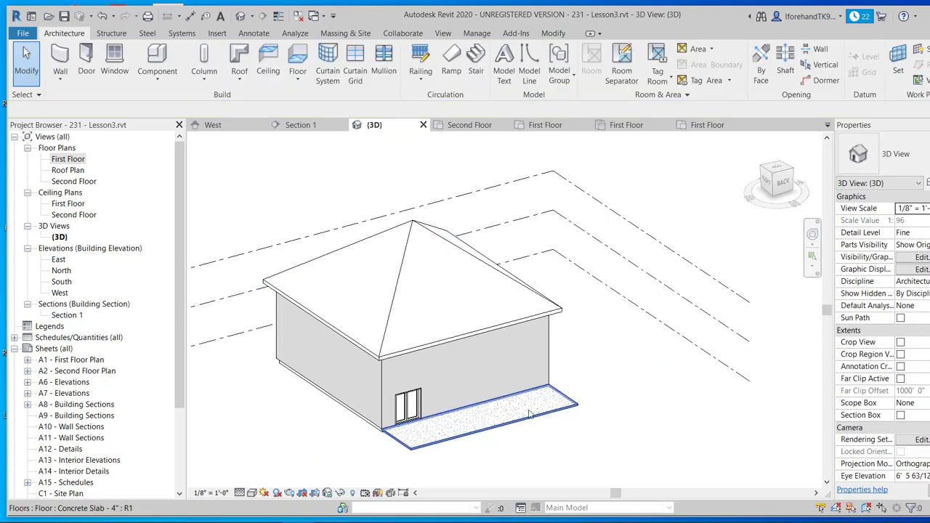
scroll(505, 413, "up", 5)
middle_click_drag(501, 414, 604, 411, "shift")
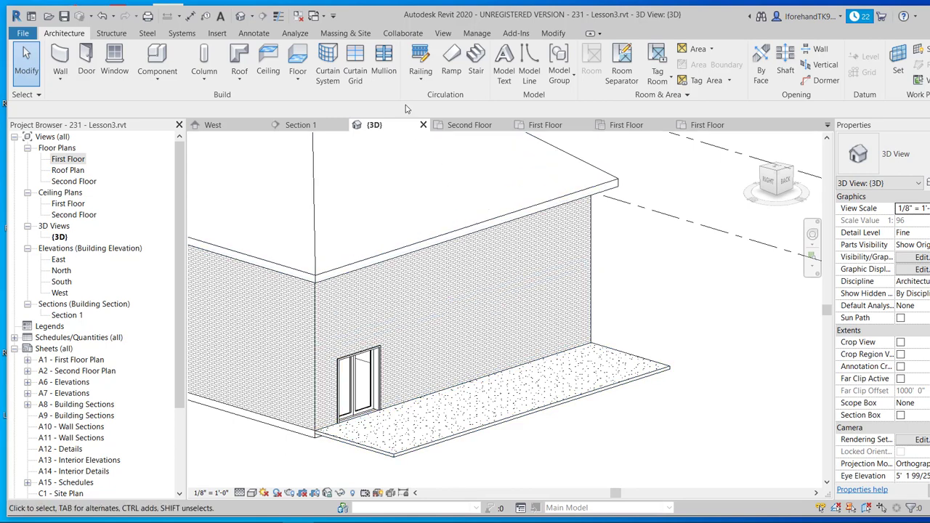
From the First Floor plan, create a glass panel railing along the concrete slab's three outer edges and view it in 3D
double_click(68, 159)
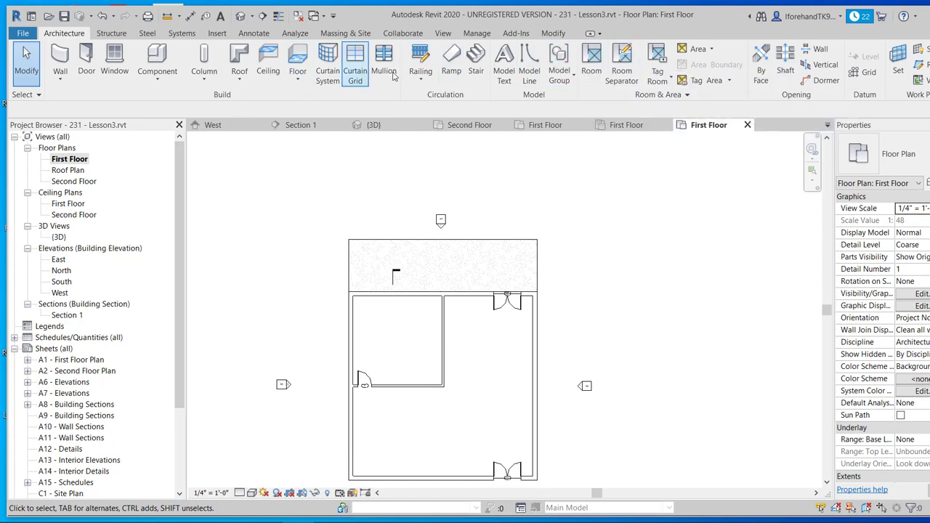
left_click(420, 64)
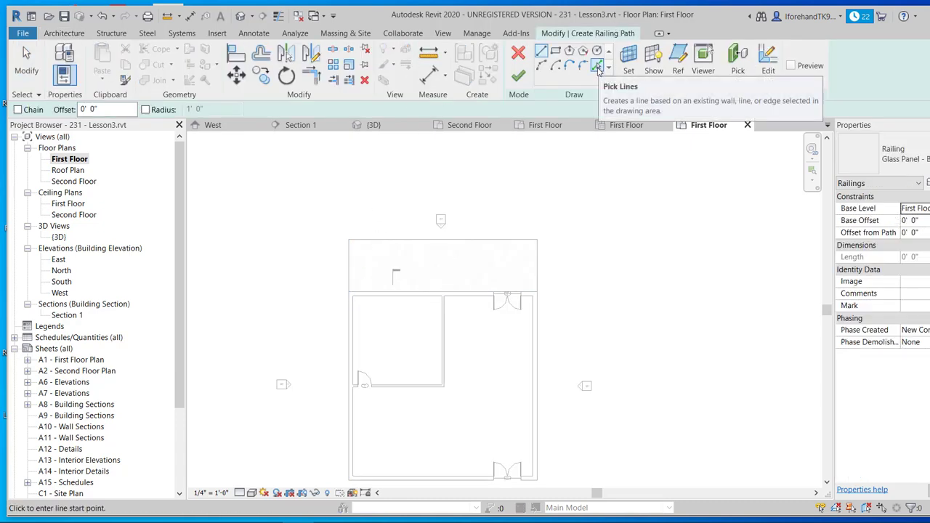
left_click(598, 67)
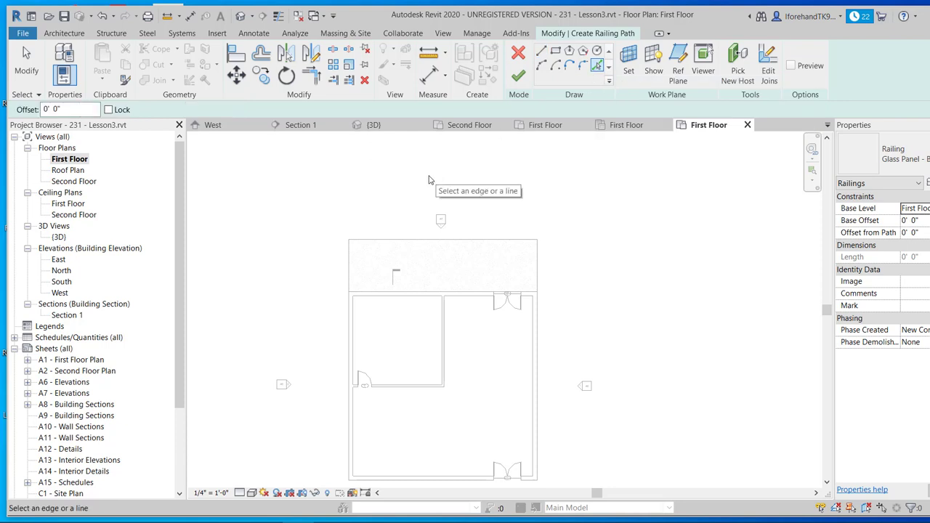
left_click(350, 276)
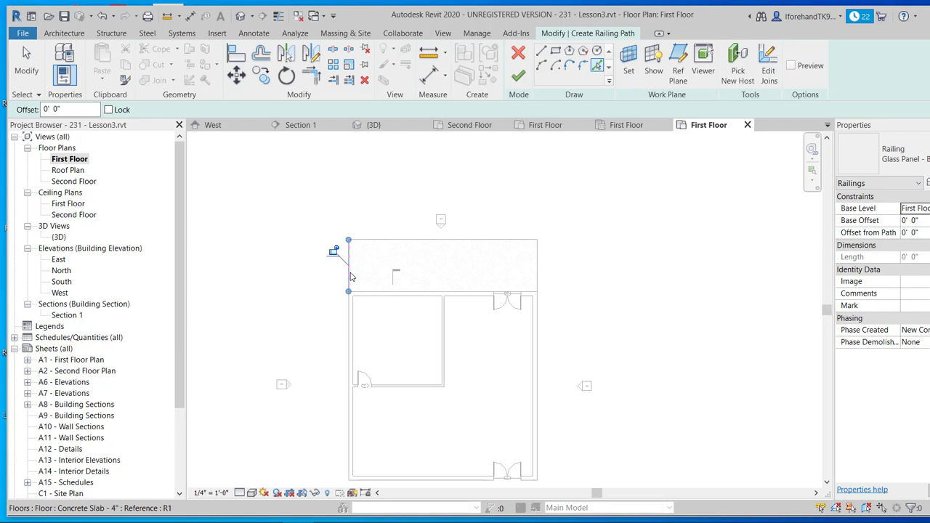
left_click(402, 240)
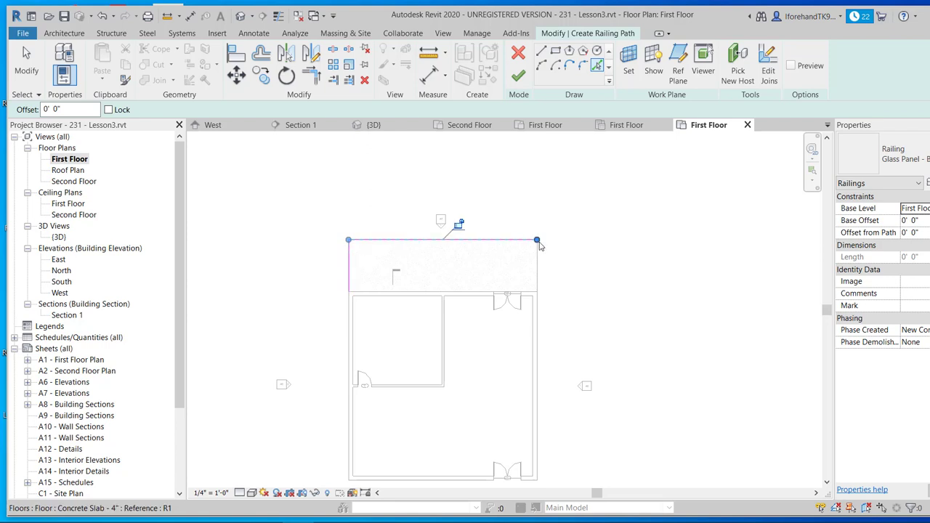
left_click(538, 260)
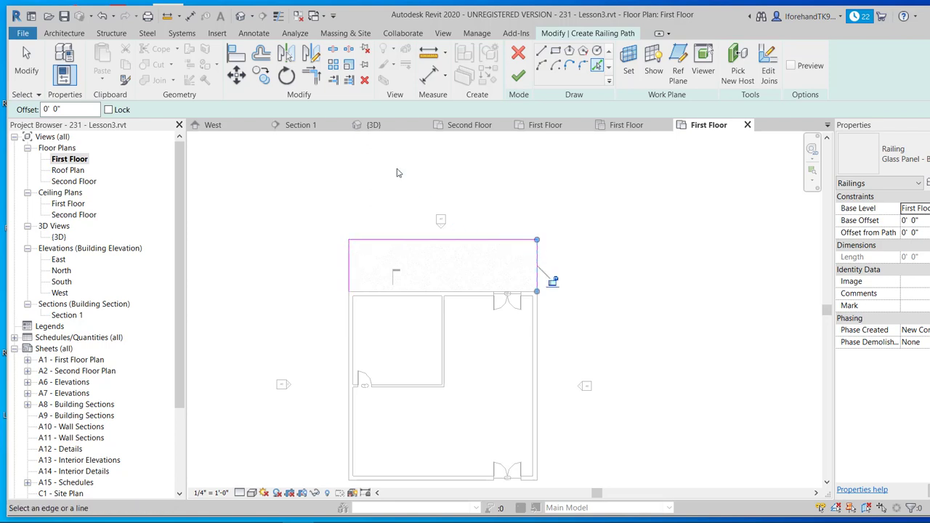
left_click(518, 76)
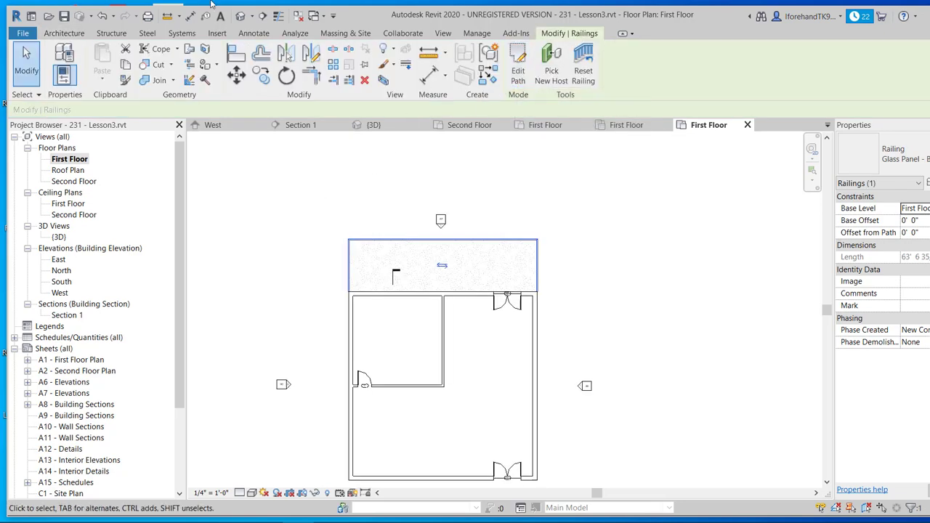
left_click(240, 15)
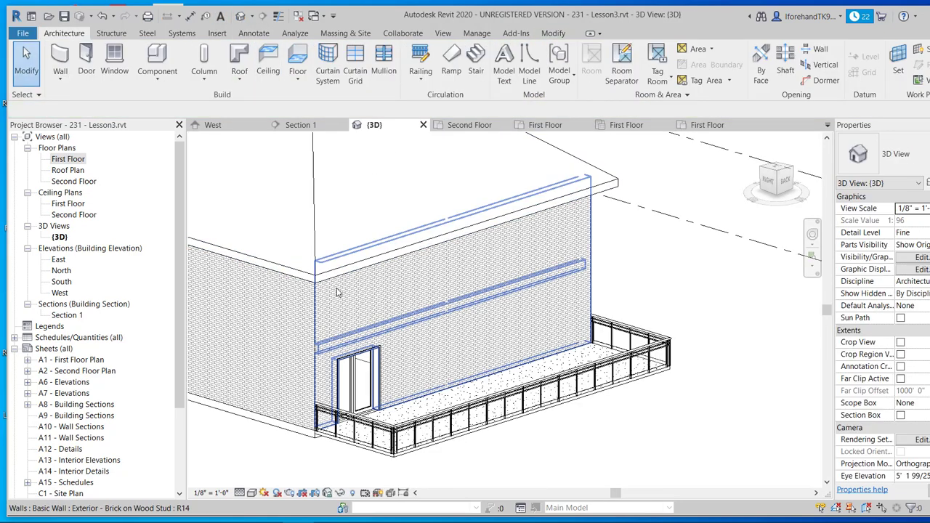
scroll(411, 305, "down", 1)
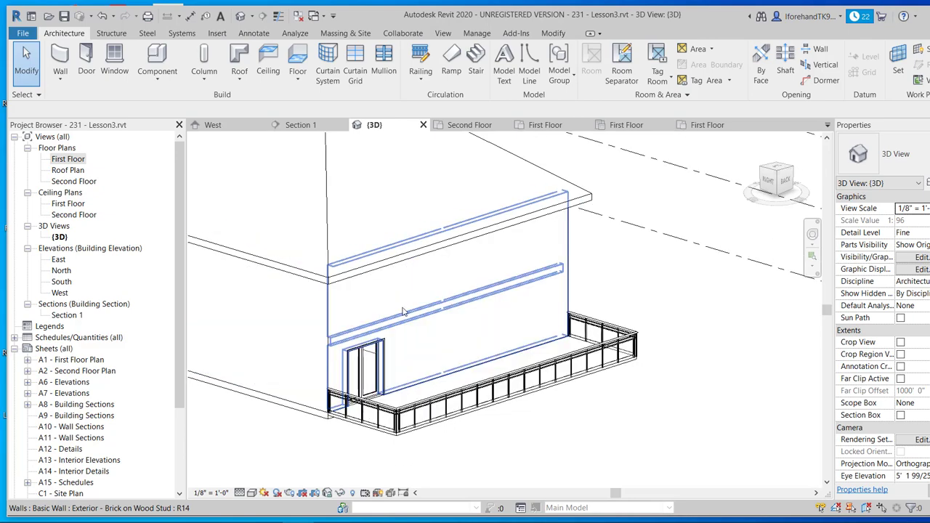
scroll(403, 311, "down", 2)
middle_click_drag(385, 327, 435, 369, "shift")
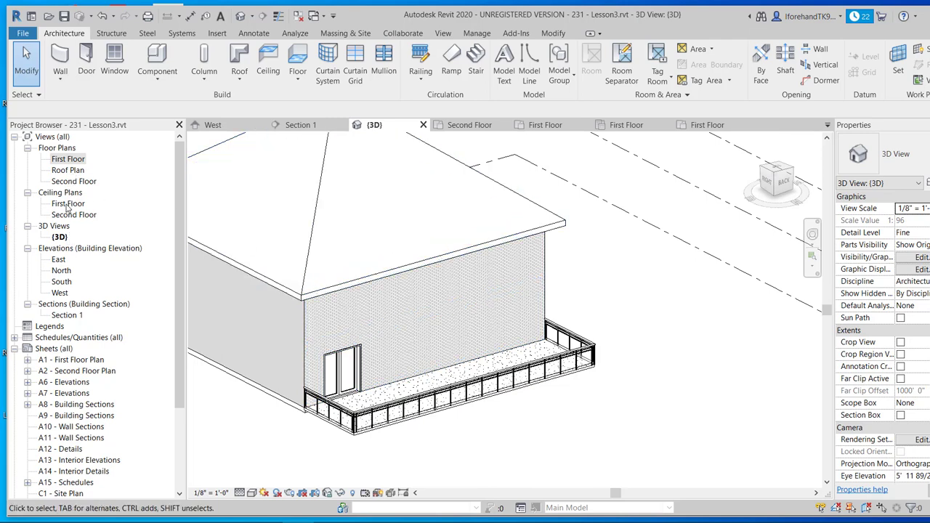
Start a roof by extrusion on the plane of the exterior brick wall behind the patio, referenced to the Roof level with 0' 0" offset
double_click(63, 270)
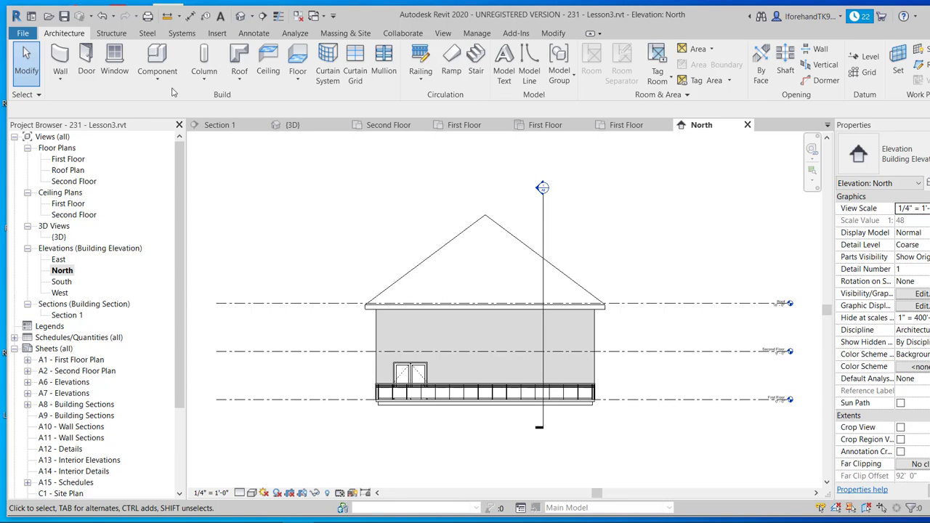
left_click(239, 78)
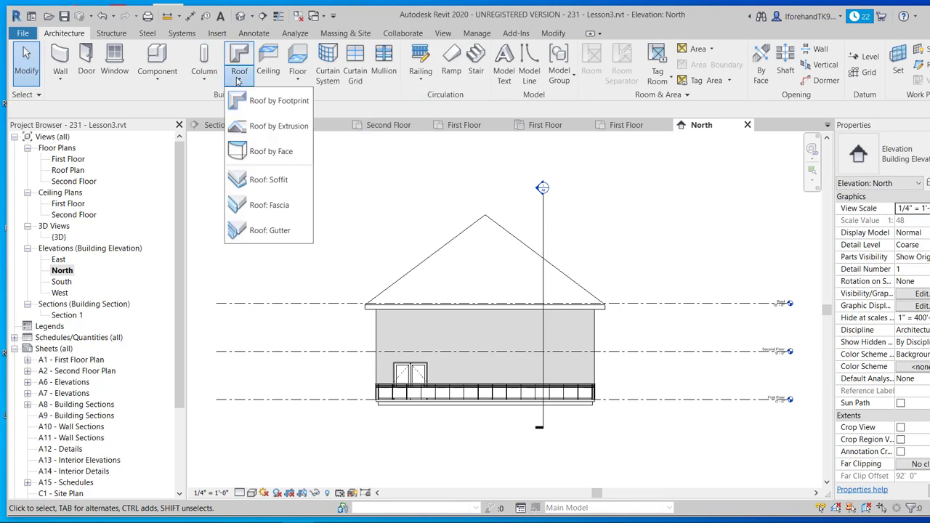
left_click(276, 127)
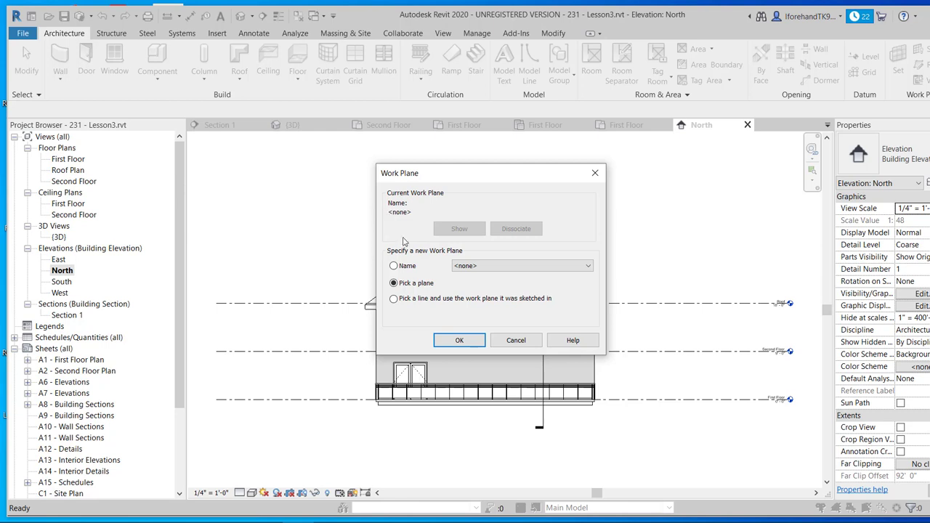
left_click(466, 341)
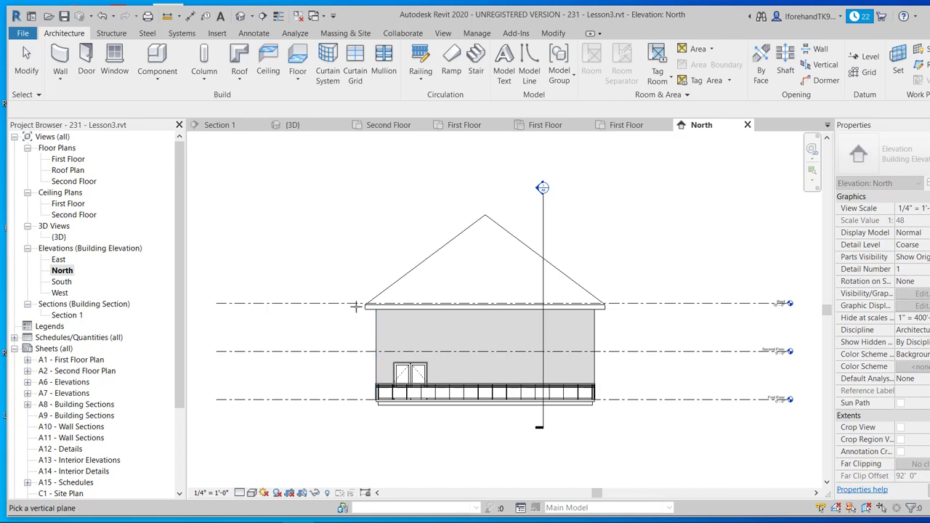
left_click(242, 18)
left_click(245, 64)
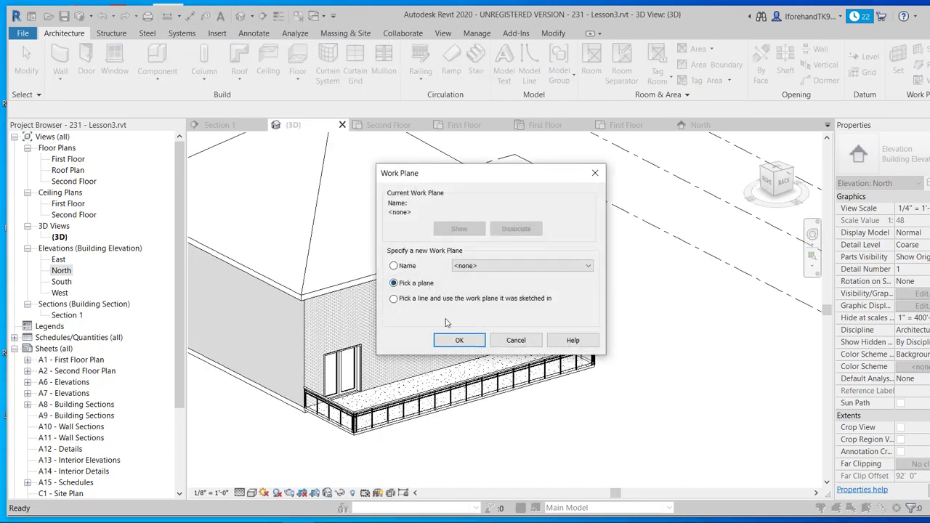
left_click(459, 340)
left_click(413, 317)
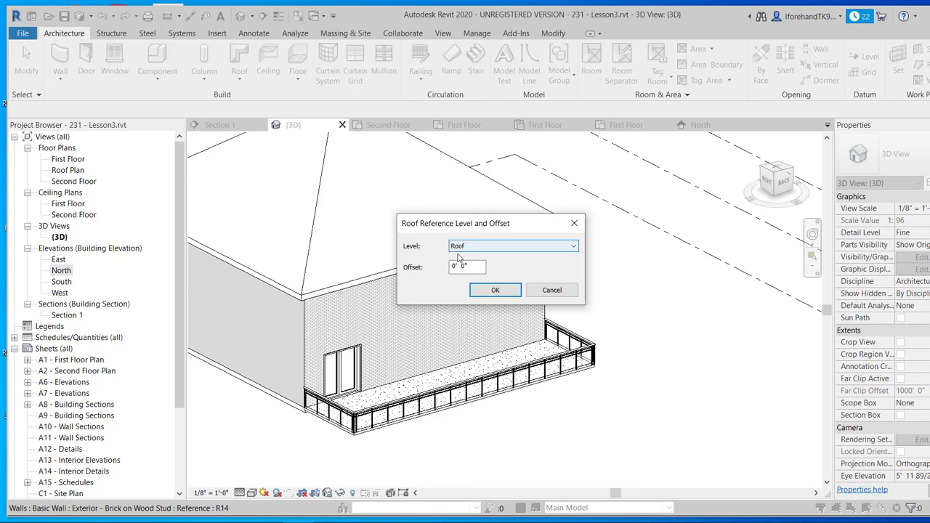
left_click(488, 291)
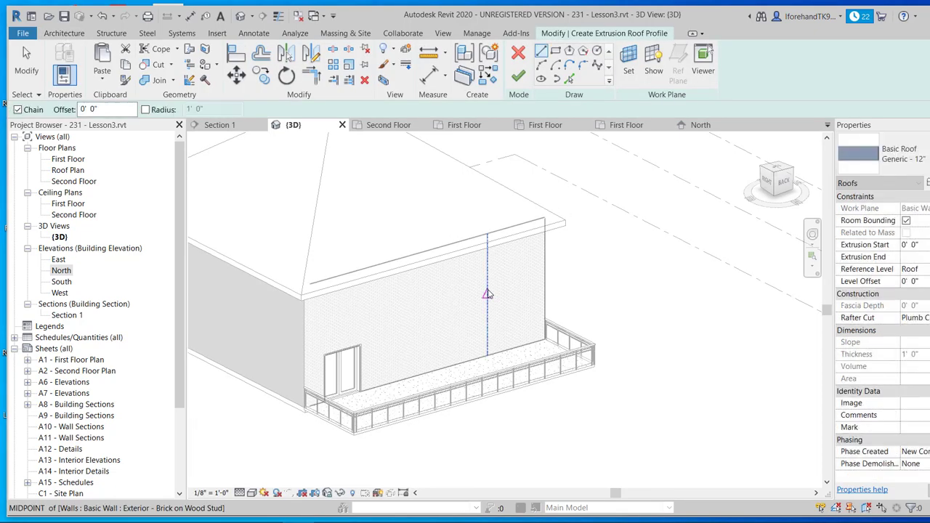
In the North elevation, sketch a wavy spline roof profile across nearly the full brick wall above the double door and finish the roof
double_click(63, 272)
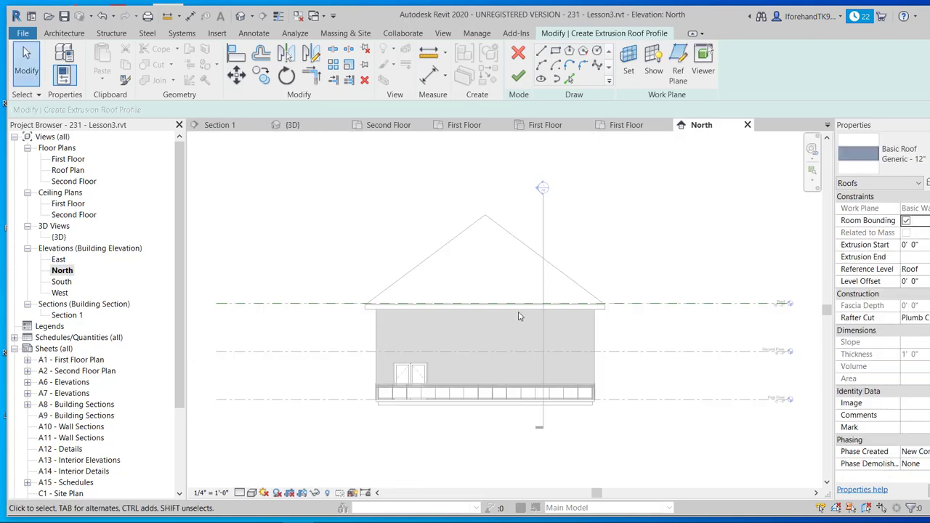
left_click(596, 66)
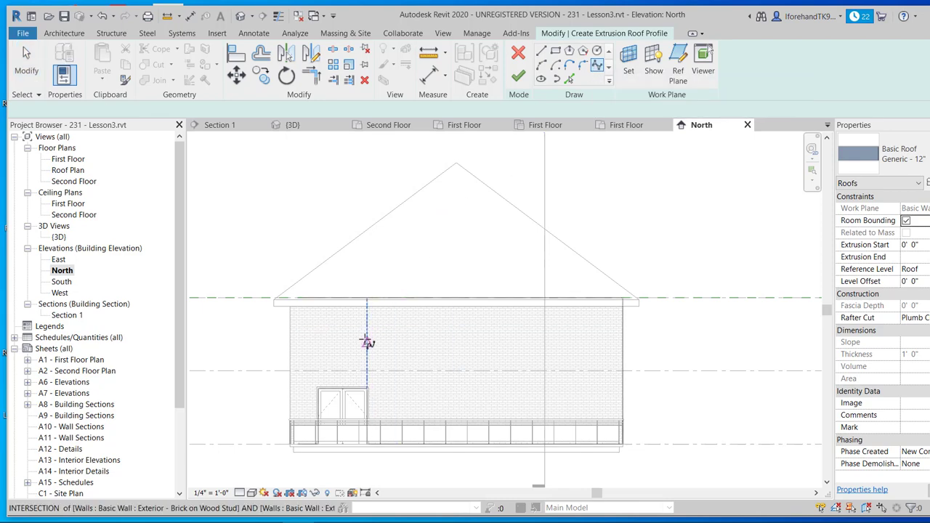
left_click(290, 335)
left_click(310, 314)
left_click(330, 314)
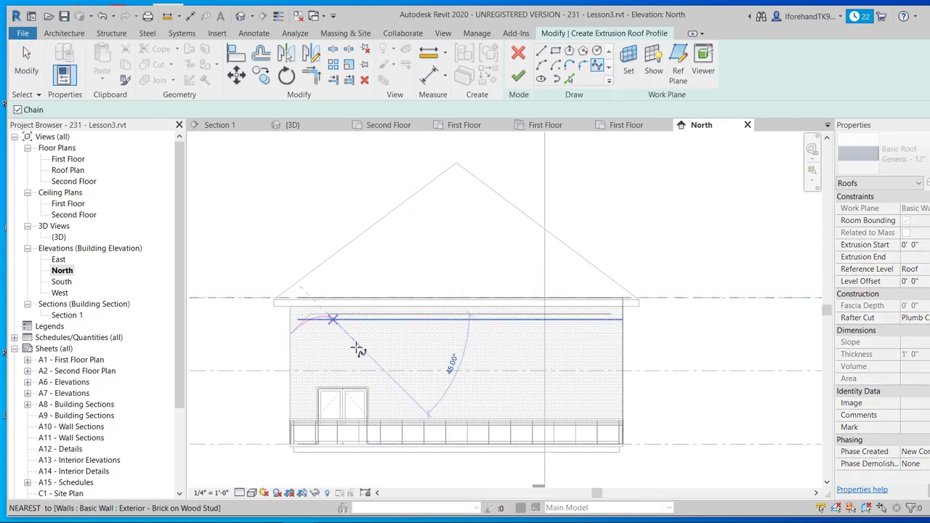
left_click(367, 356)
left_click(396, 369)
left_click(428, 371)
left_click(436, 376)
left_click(455, 377)
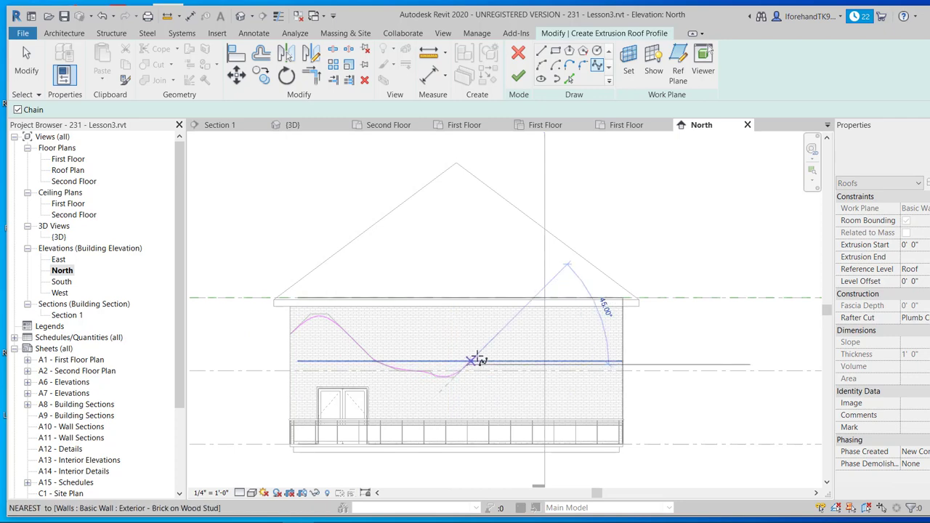
left_click(476, 356)
left_click(506, 343)
left_click(528, 358)
left_click(544, 358)
left_click(556, 349)
left_click(570, 356)
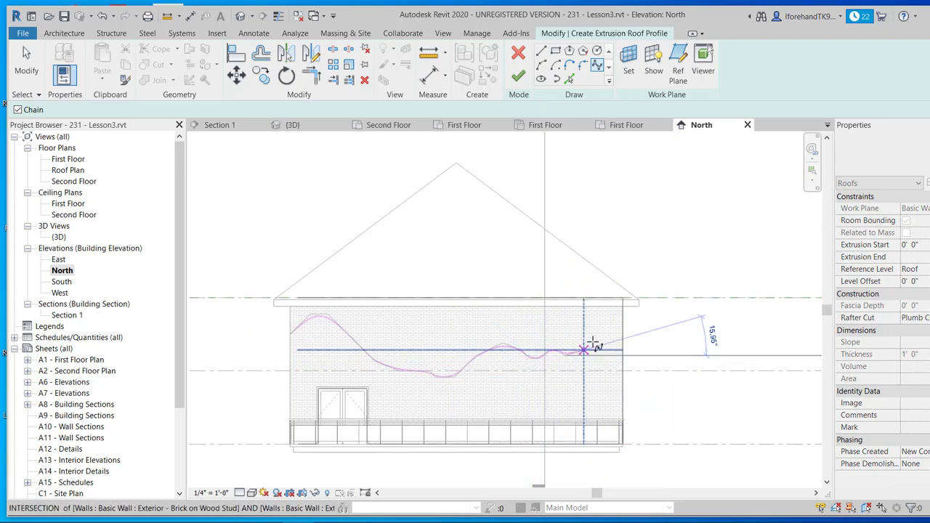
left_click(584, 351)
left_click(601, 334)
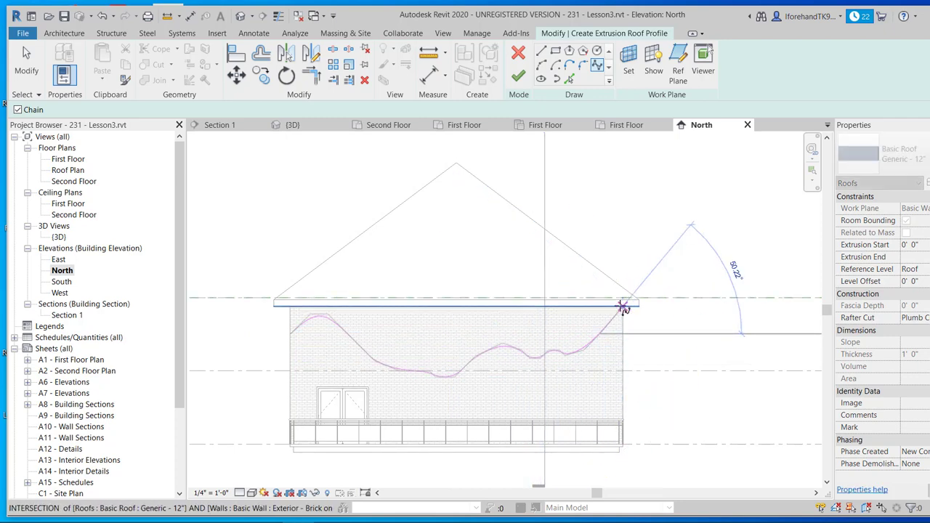
left_click(614, 318)
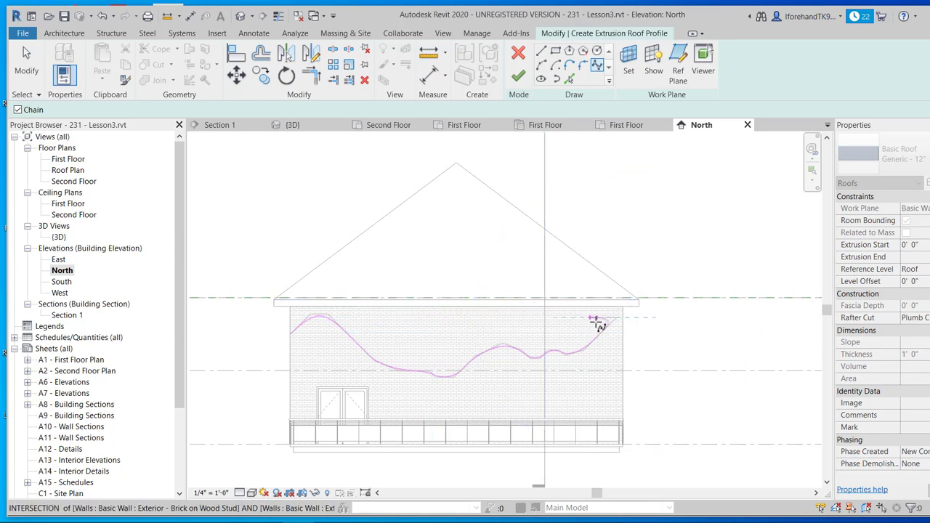
left_click(518, 75)
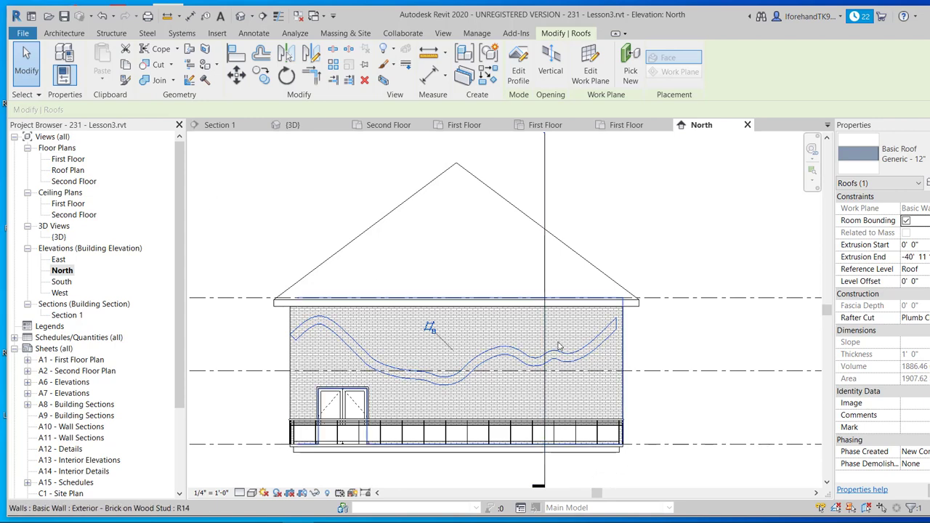
left_click(700, 337)
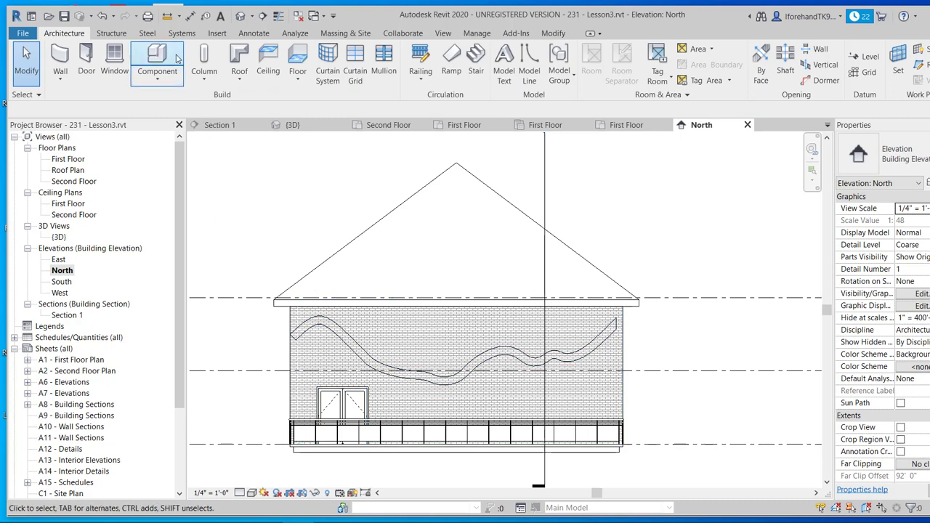
In the 3D view, change the wavy extruded roof's type to Generic - 9"
left_click(239, 17)
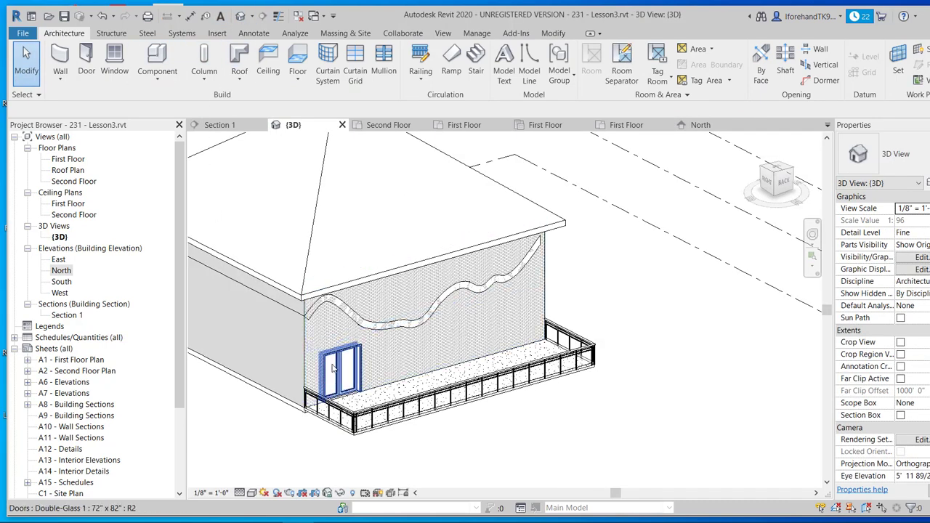
left_click(336, 312)
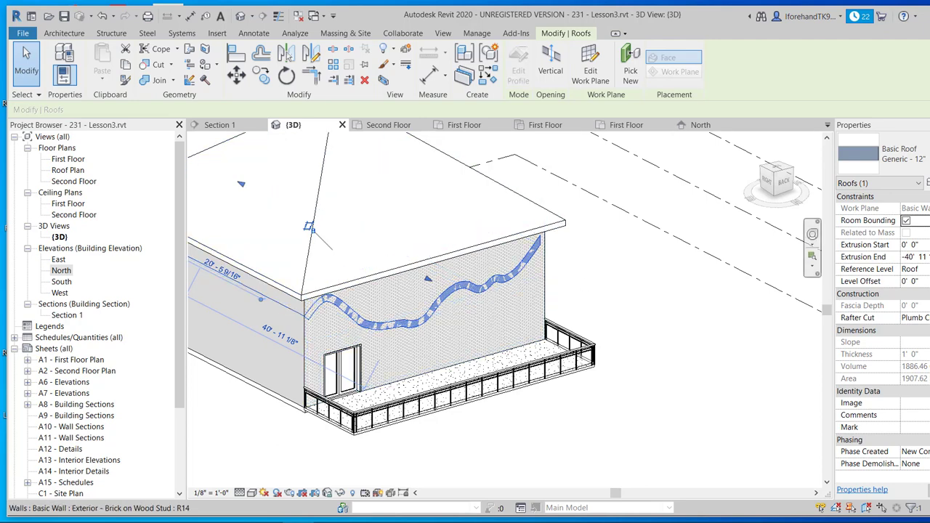
left_click(883, 153)
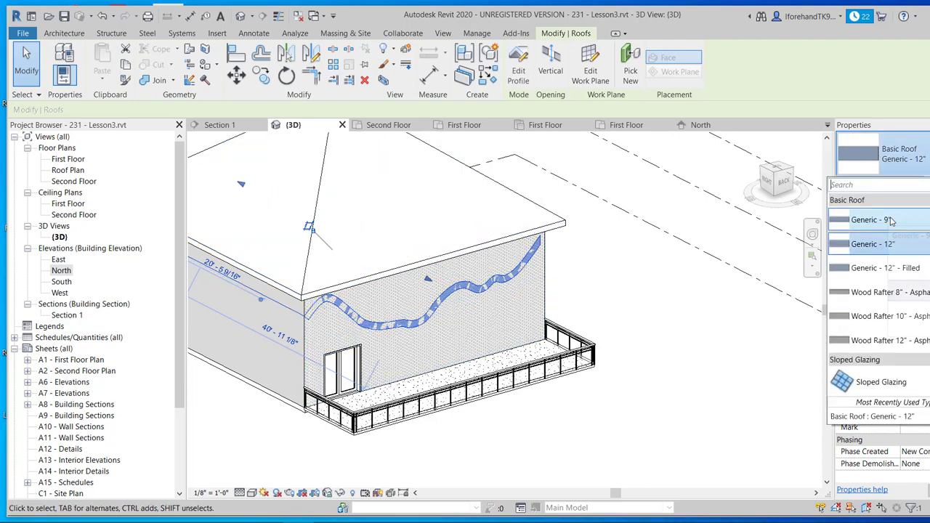
left_click(892, 218)
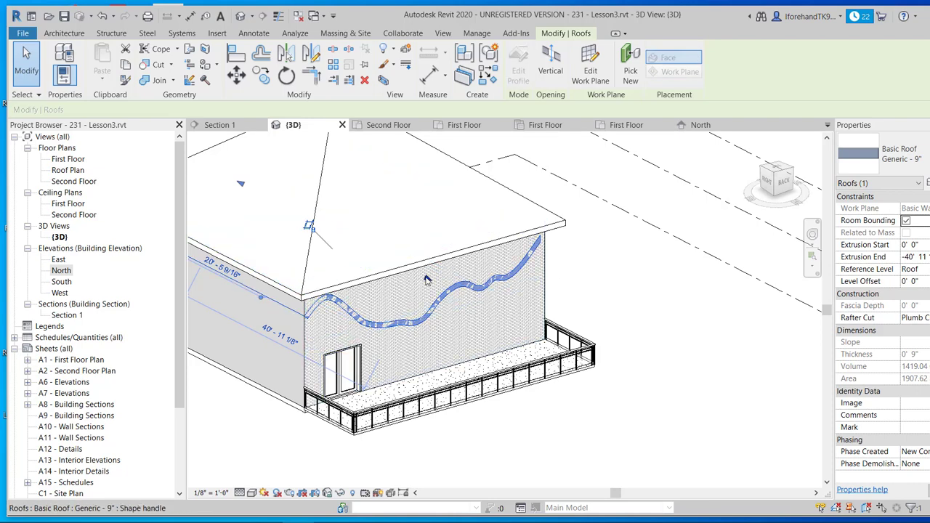
Stretch the roof's two ends outward over the patio so it runs from about 5' 4" to about 24' 10" from the wall
left_click_drag(428, 281, 550, 363)
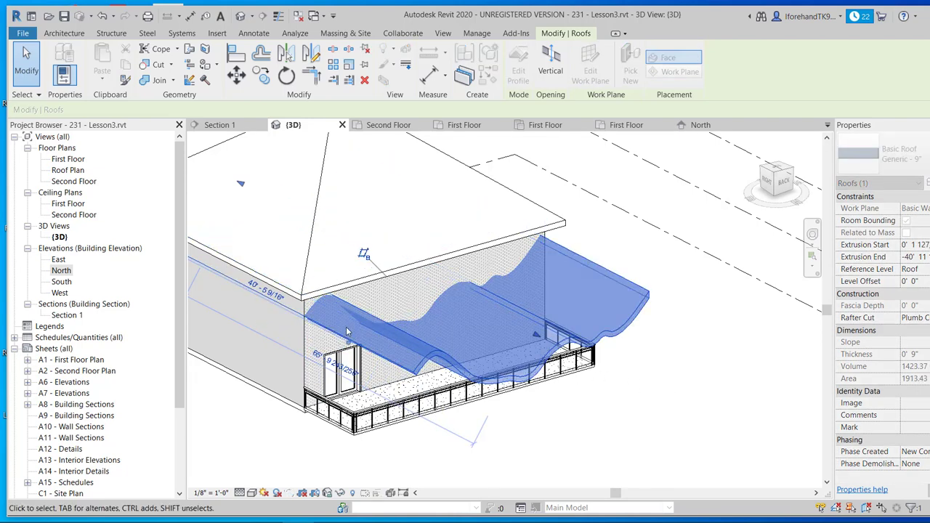
left_click_drag(241, 183, 658, 485)
left_click(573, 462)
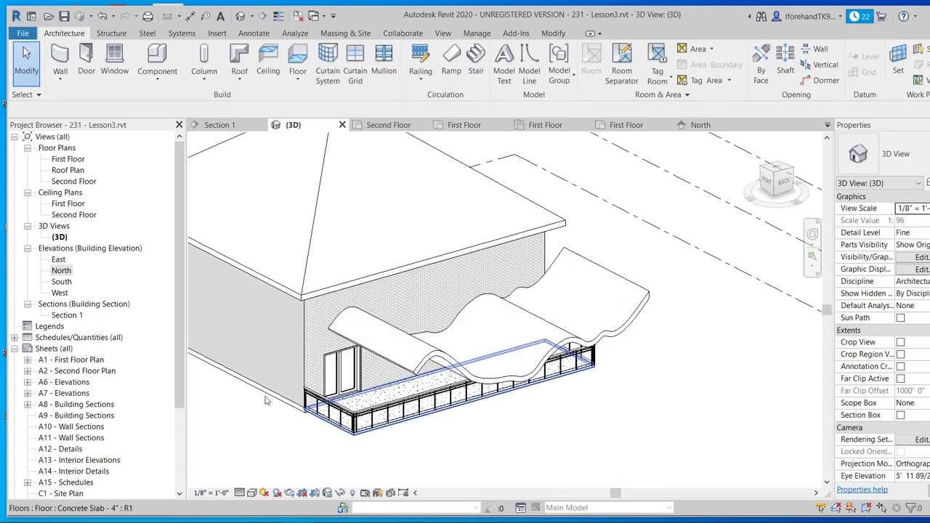
Align the wavy roof's inner end with the face of the house's patio-side wall
mouse_move(268, 403)
middle_mouse_down("shift")
mouse_move(375, 420)
mouse_move(357, 397)
mouse_move(315, 446)
mouse_move(380, 402)
mouse_move(436, 389)
mouse_move(393, 387)
mouse_move(417, 391)
middle_mouse_up("shift")
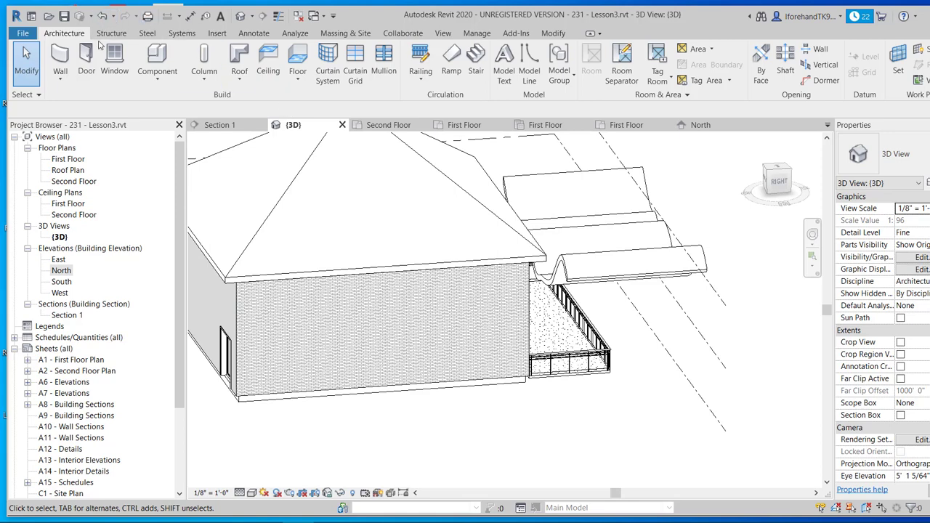
left_click(602, 285)
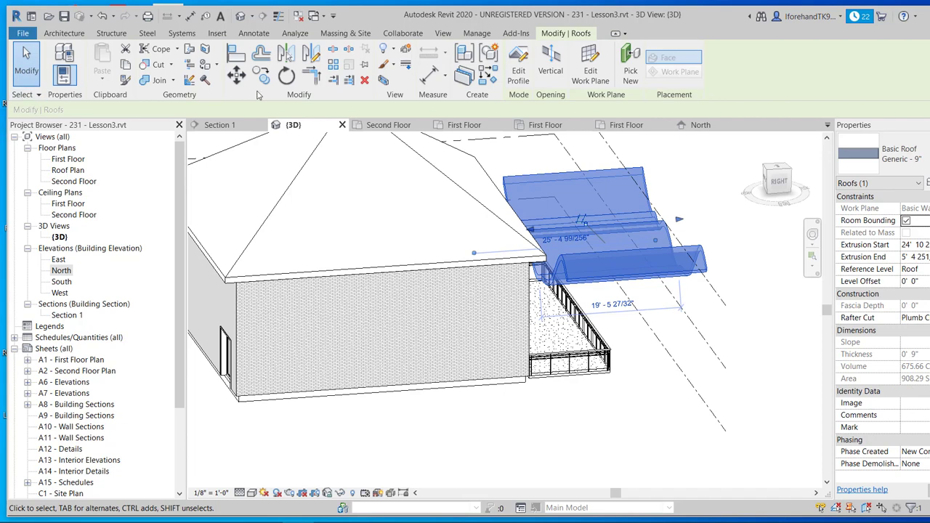
left_click(240, 58)
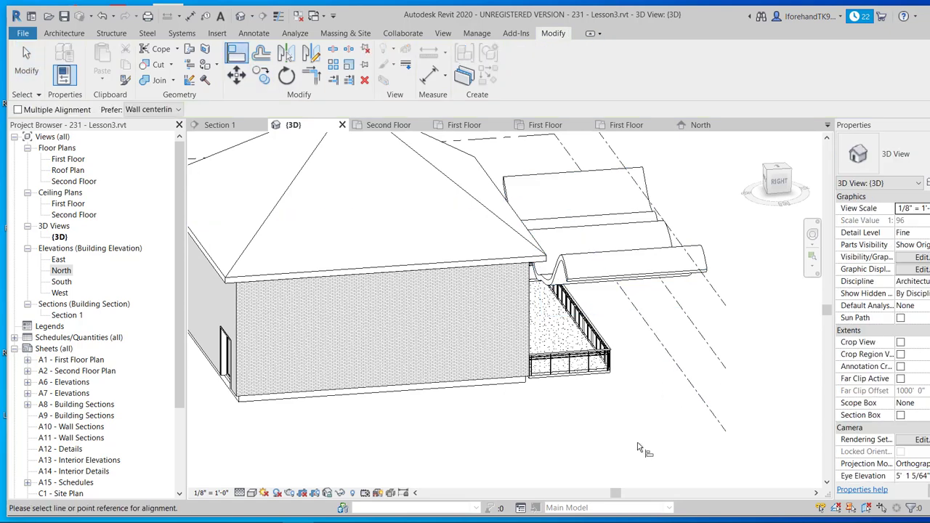
right_click(534, 440)
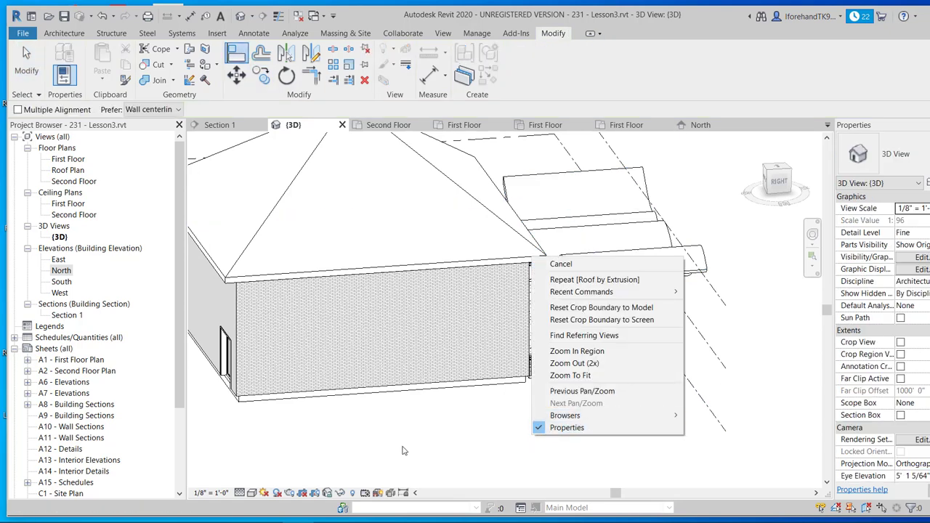
left_click(439, 447)
middle_click_drag(440, 448, 490, 429, "shift")
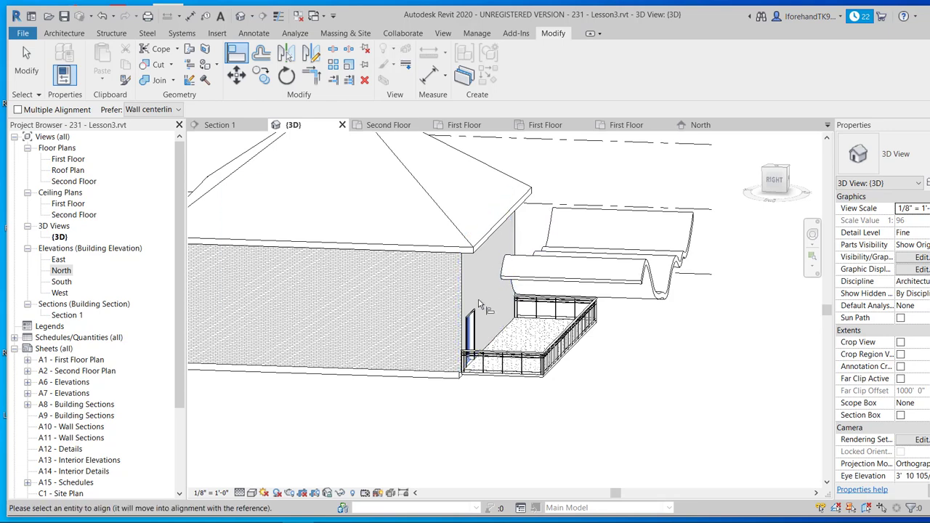
right_click(507, 300)
left_click(552, 231)
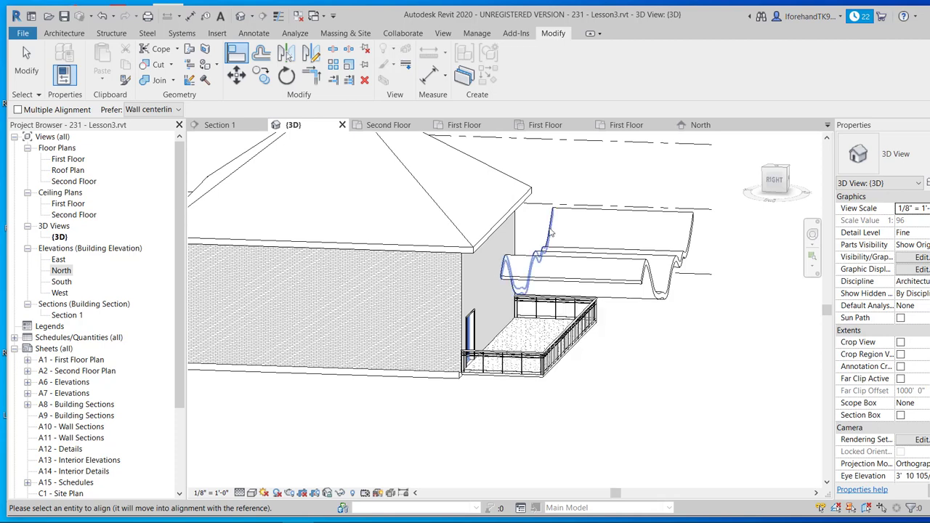
left_click(550, 235)
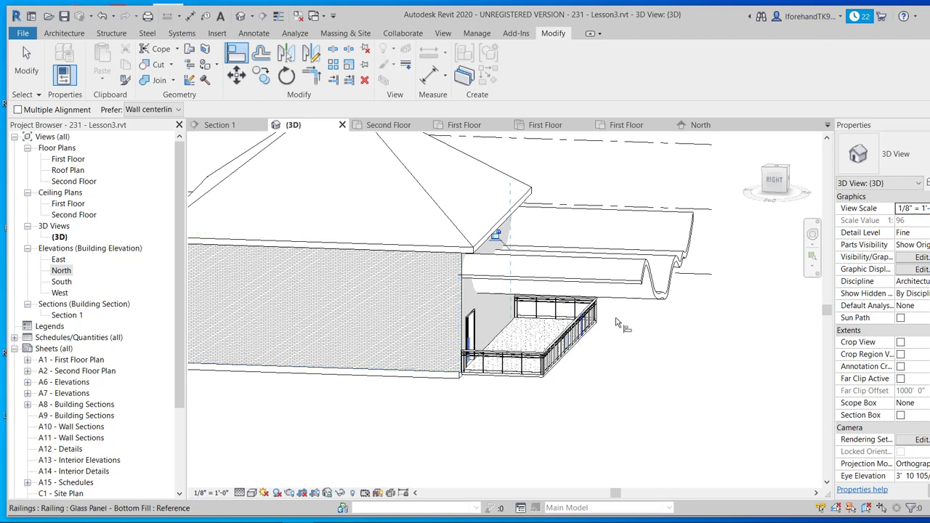
Try to align the concrete slab's outer edge with the wavy roof's outer end, and undo the slab's move
left_click(663, 301)
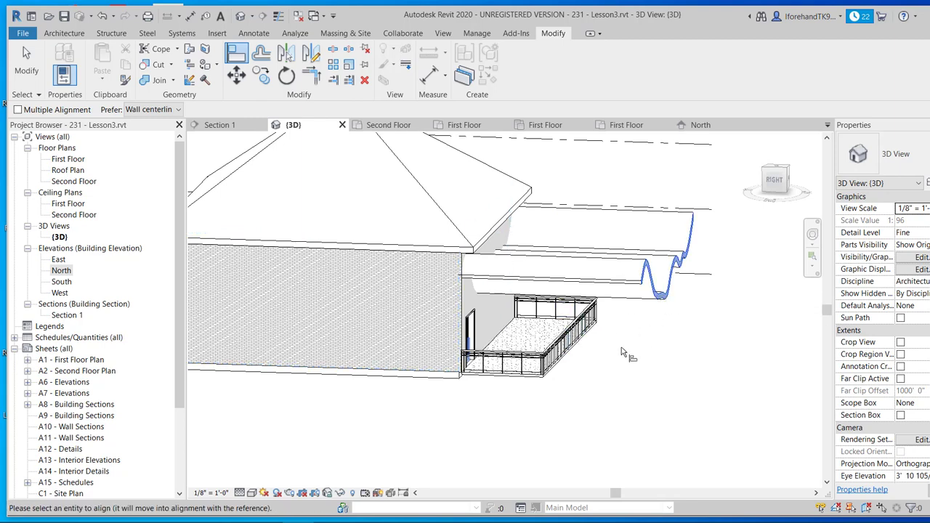
left_click(550, 385)
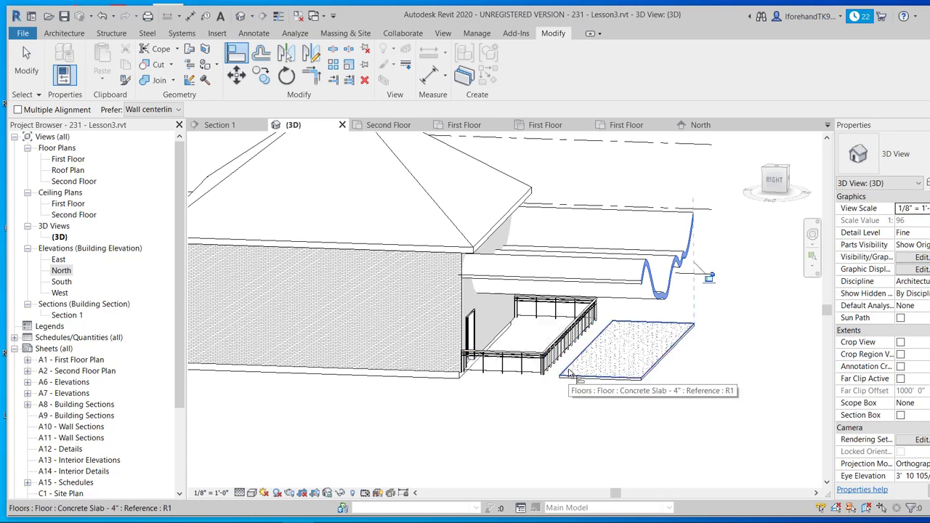
left_click(570, 374)
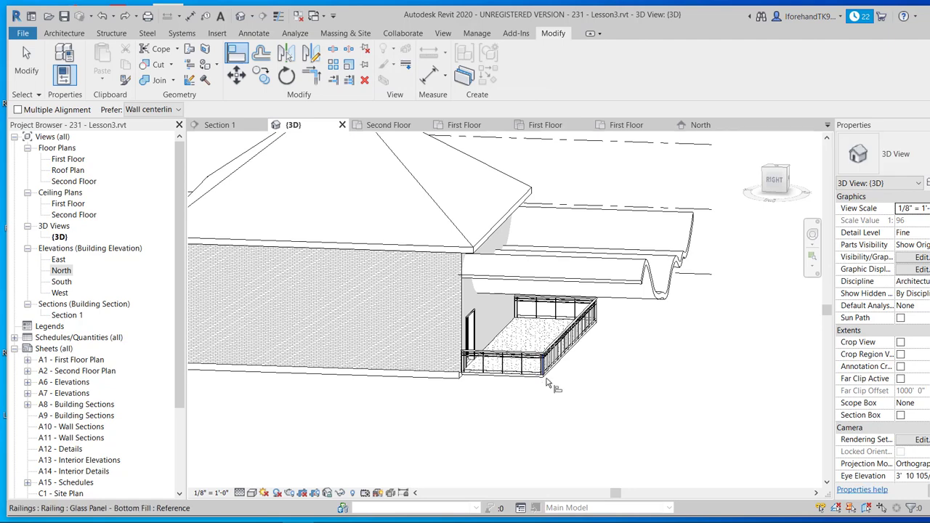
Align the wavy roof's outer end with the concrete slab's outer edge
scroll(552, 381, "up", 5)
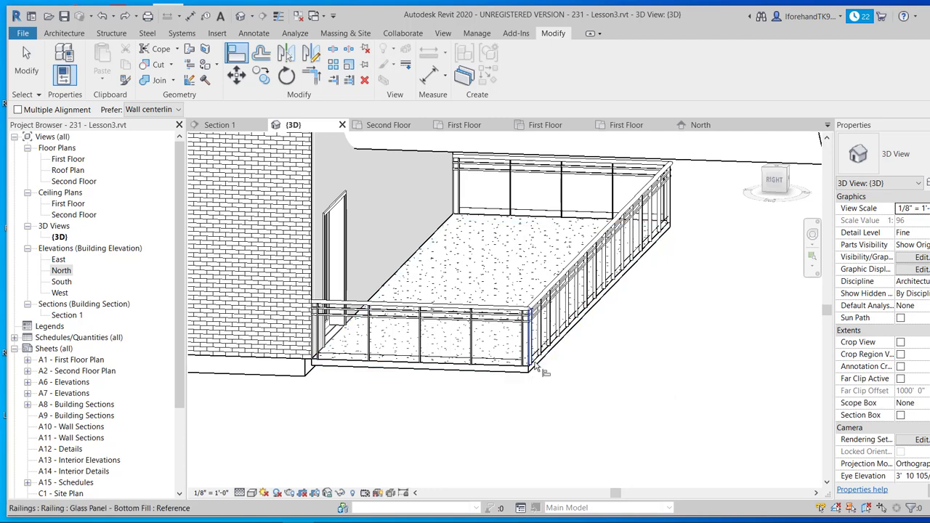
key("Tab")
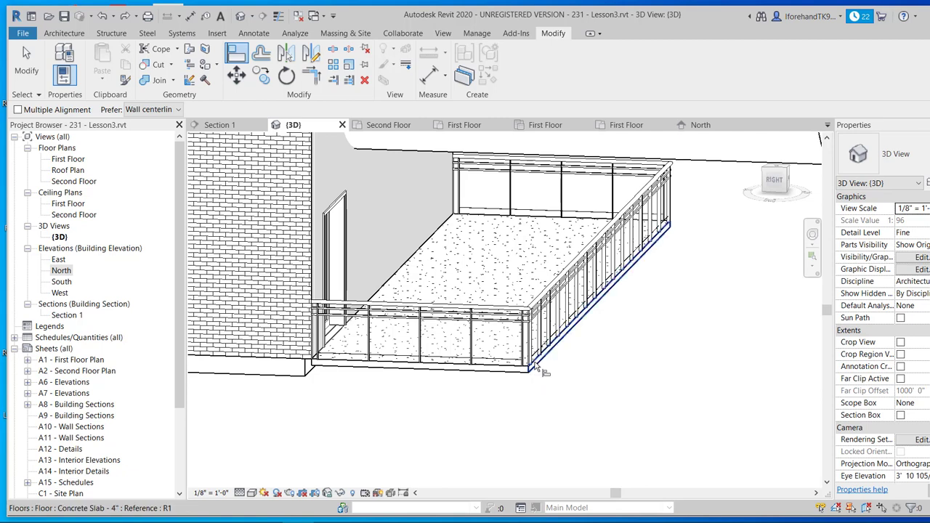
left_click(538, 369)
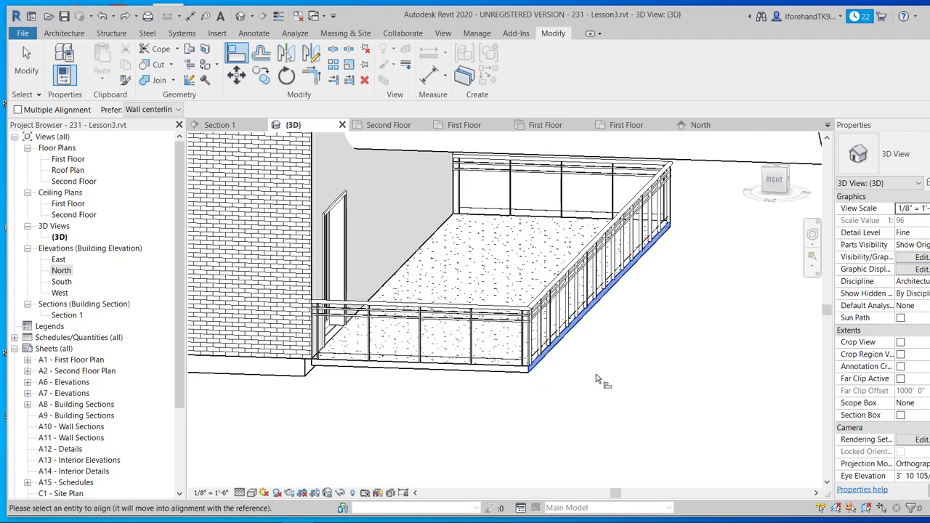
scroll(596, 378, "down", 2)
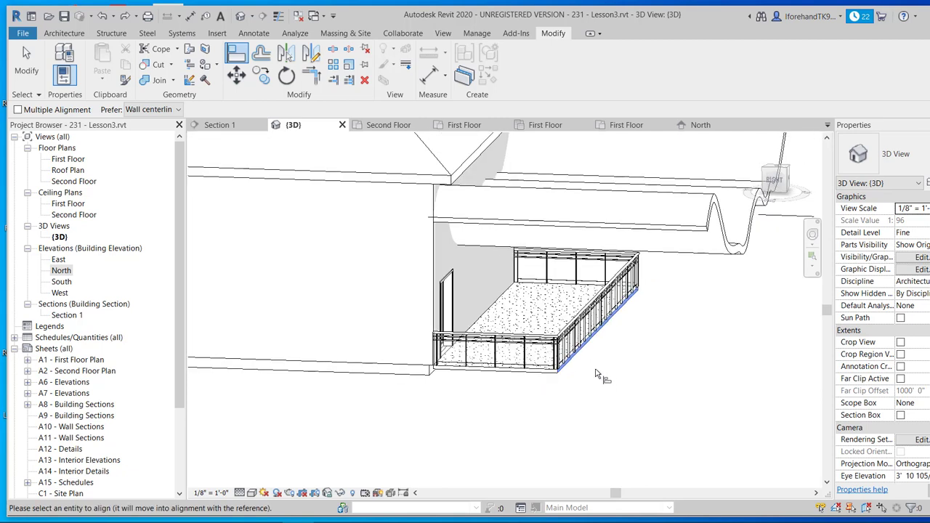
left_click(756, 232)
scroll(608, 443, "down", 2)
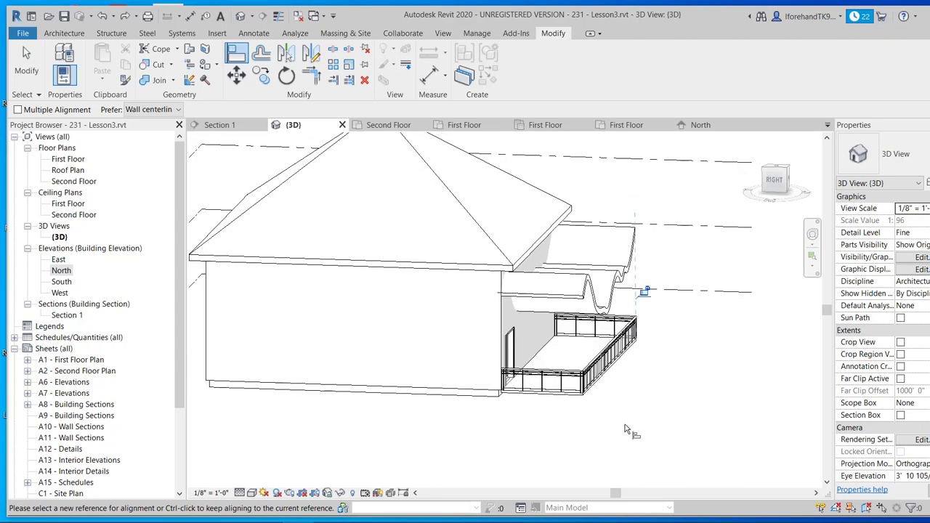
middle_click_drag(687, 394, 554, 436, "shift")
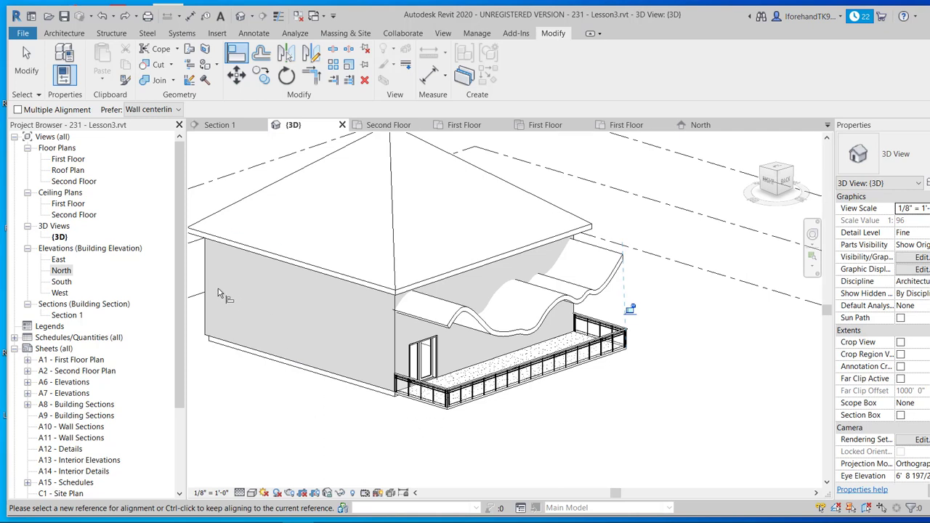
key("Escape")
key("Escape")
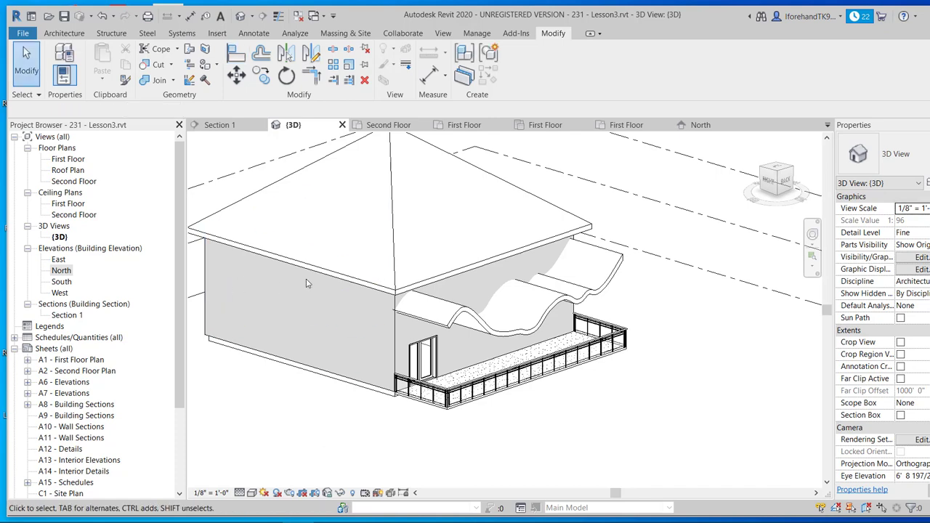
In the Roof Plan, remove the defined slope from all four footprint edges of the main roof and view the result in 3D
left_click(391, 203)
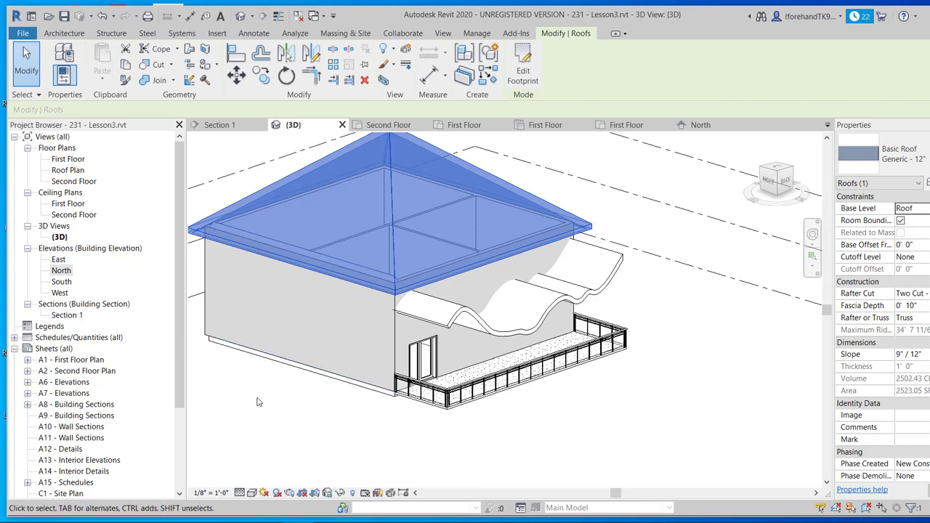
mouse_move(266, 415)
middle_mouse_down("shift")
mouse_move(270, 424)
mouse_move(258, 411)
middle_mouse_up("shift")
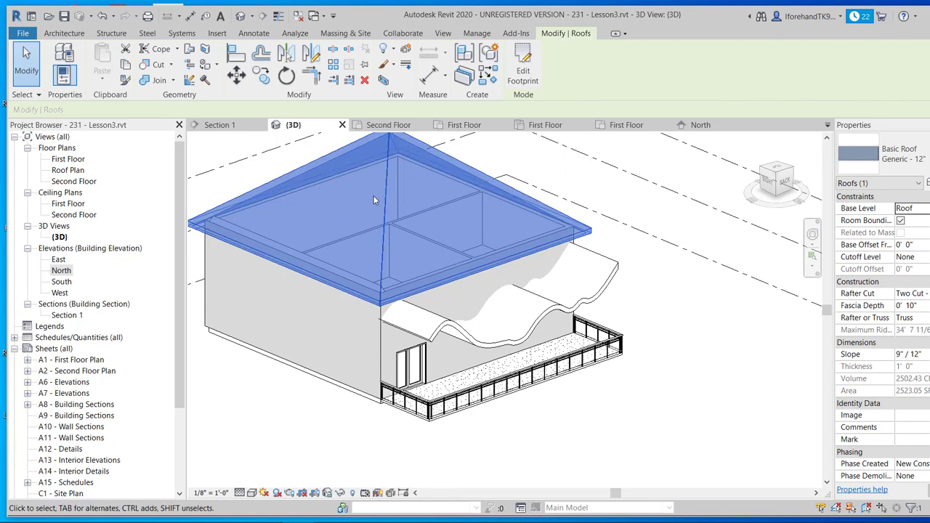
left_click(69, 171)
double_click(70, 174)
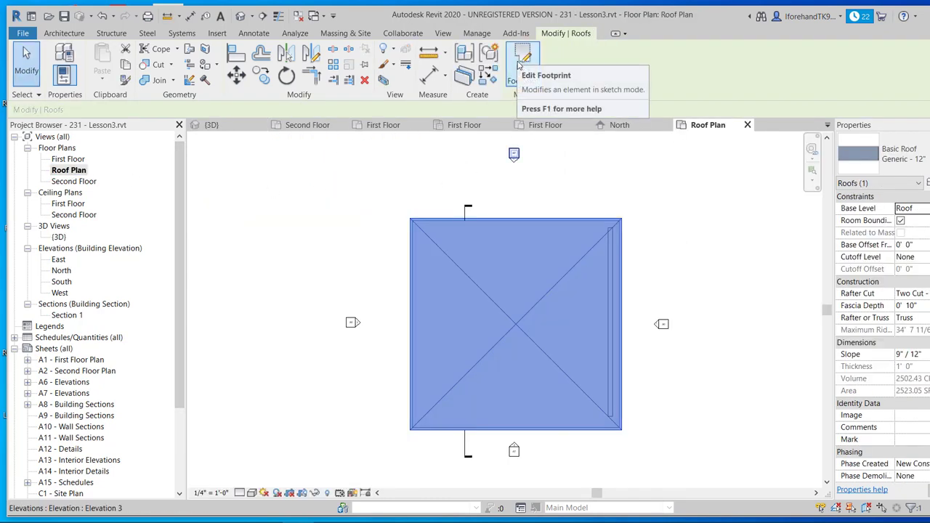
left_click(520, 61)
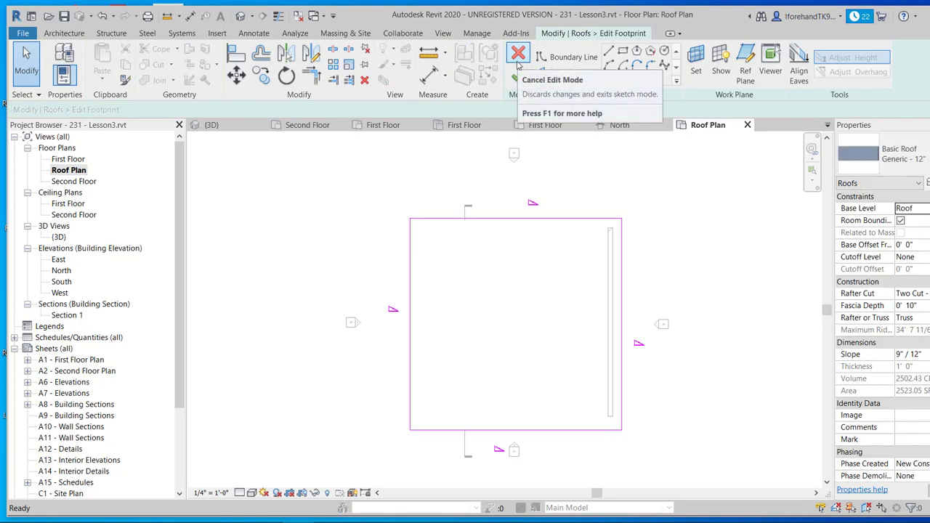
mouse_move(350, 151)
left_mouse_down()
mouse_move(607, 357)
mouse_move(641, 457)
mouse_move(670, 453)
mouse_move(691, 495)
mouse_move(698, 483)
left_mouse_up()
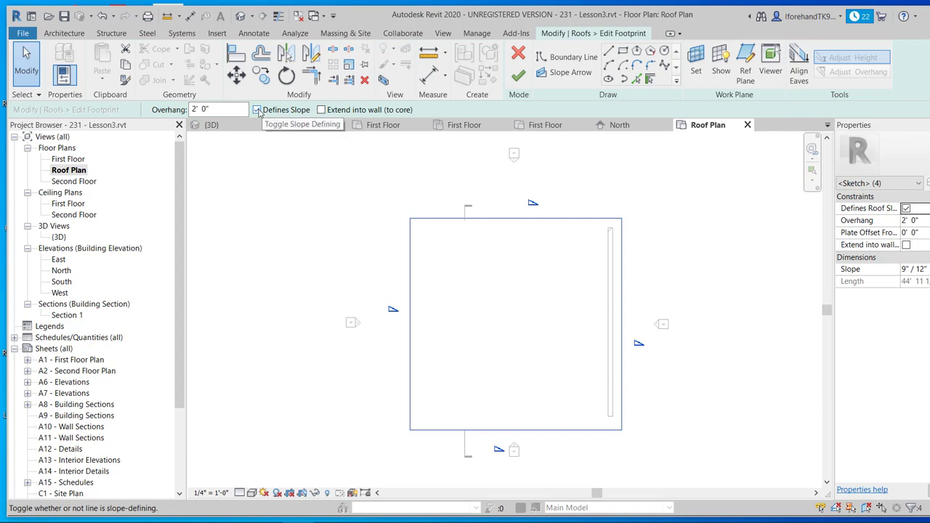
left_click(258, 109)
left_click(276, 246)
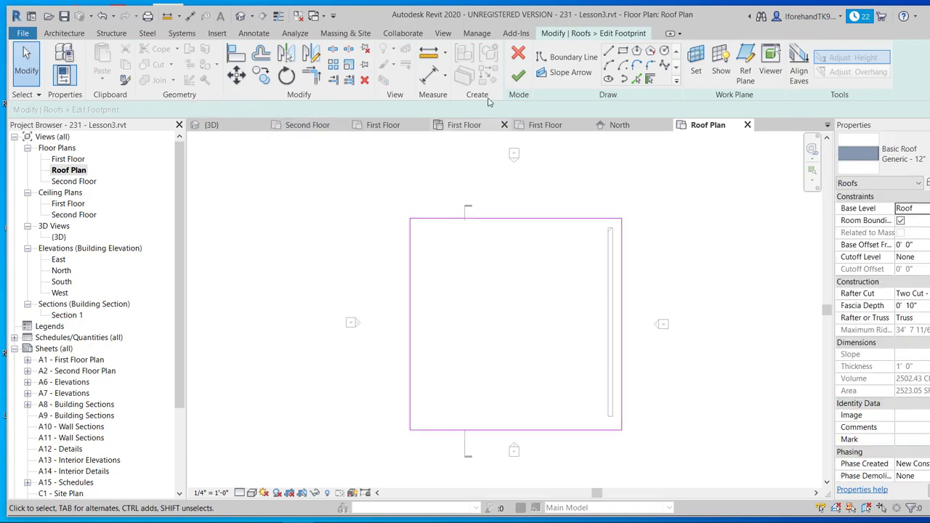
left_click(518, 75)
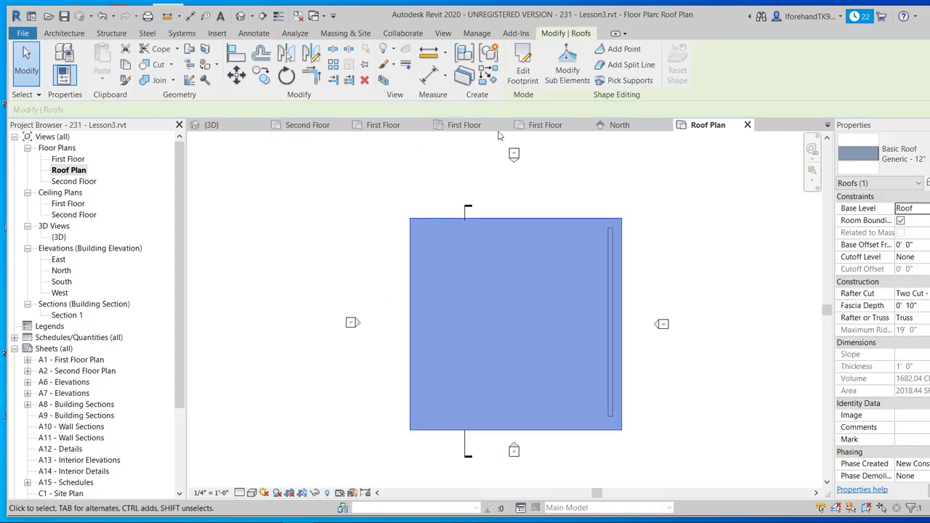
left_click(212, 125)
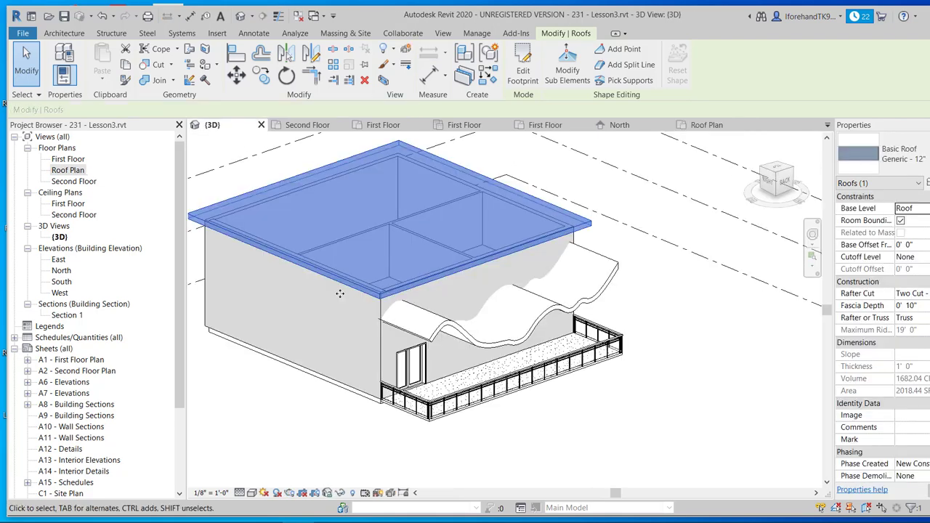
left_click(335, 414)
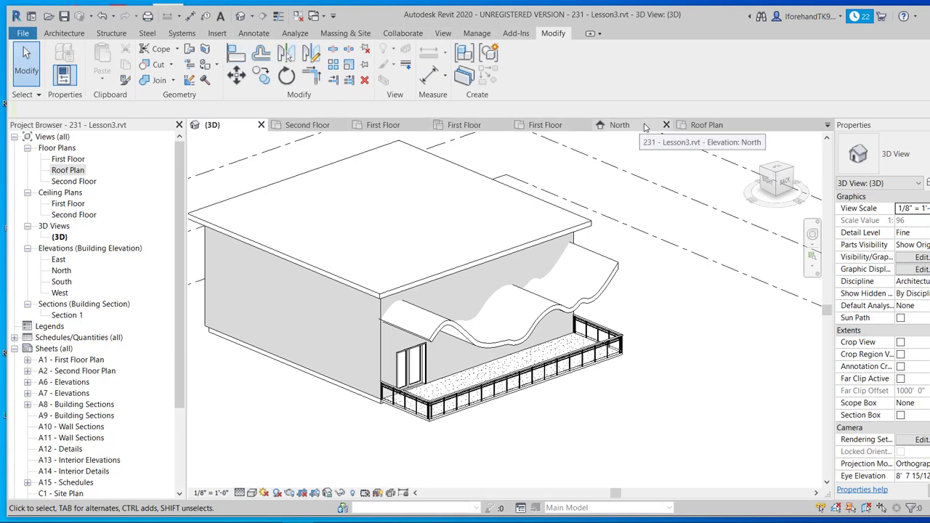
Add a diagonal slope arrow to the main roof's footprint from its upper-right to its lower-left corner, and inspect the tilted roof in 3D
left_click(702, 127)
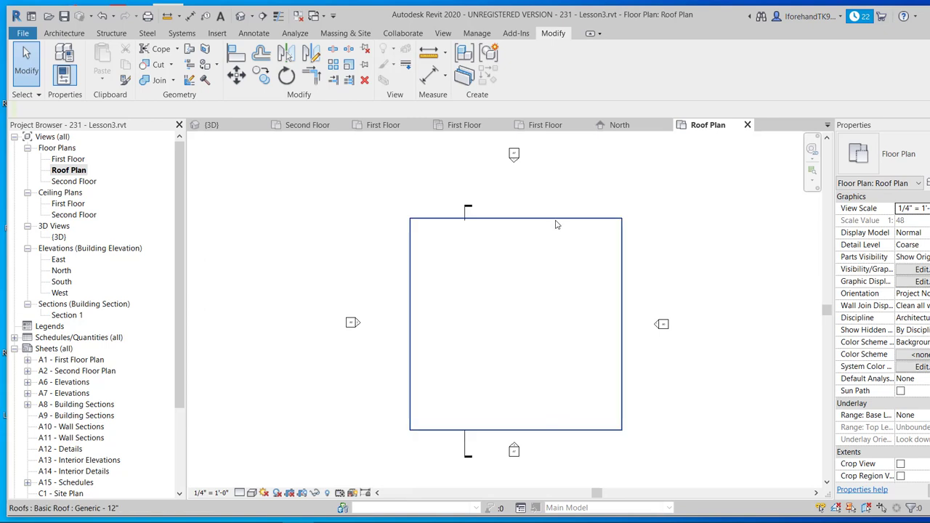
left_click(555, 219)
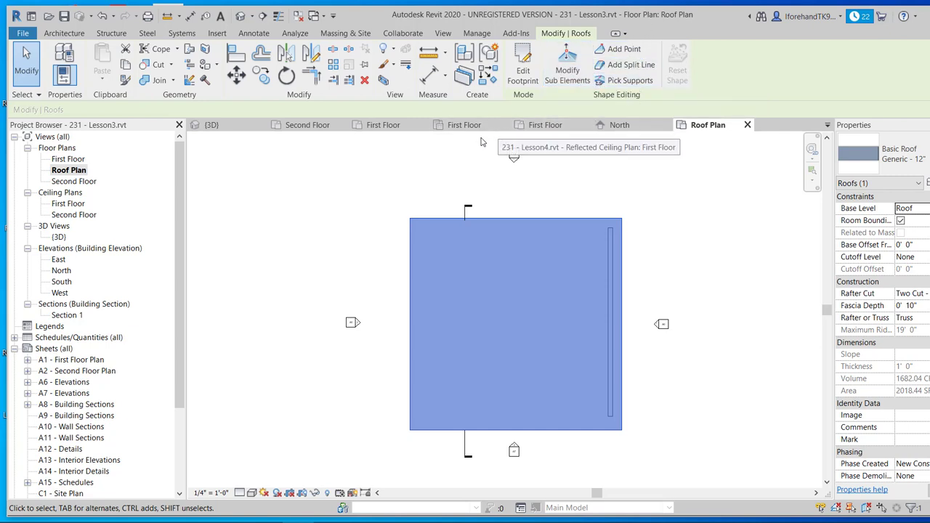
left_click(523, 65)
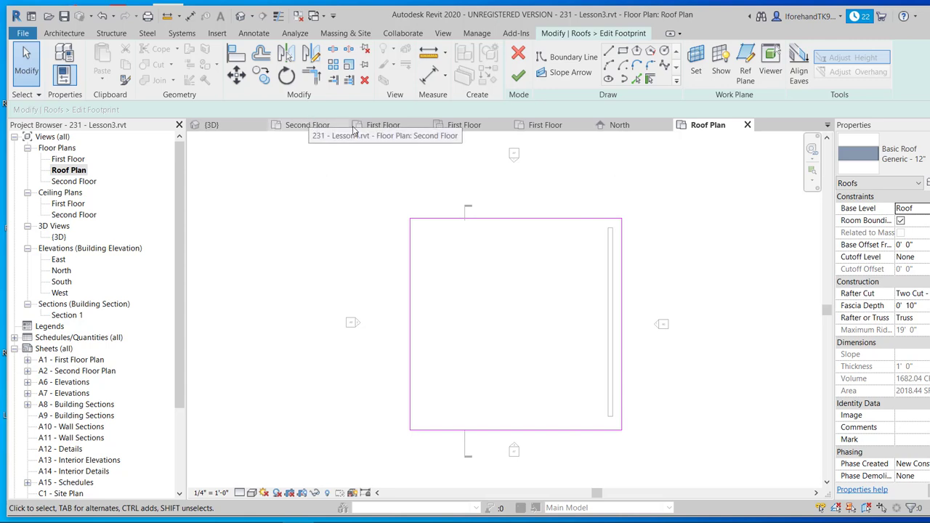
left_click(564, 72)
left_click(622, 218)
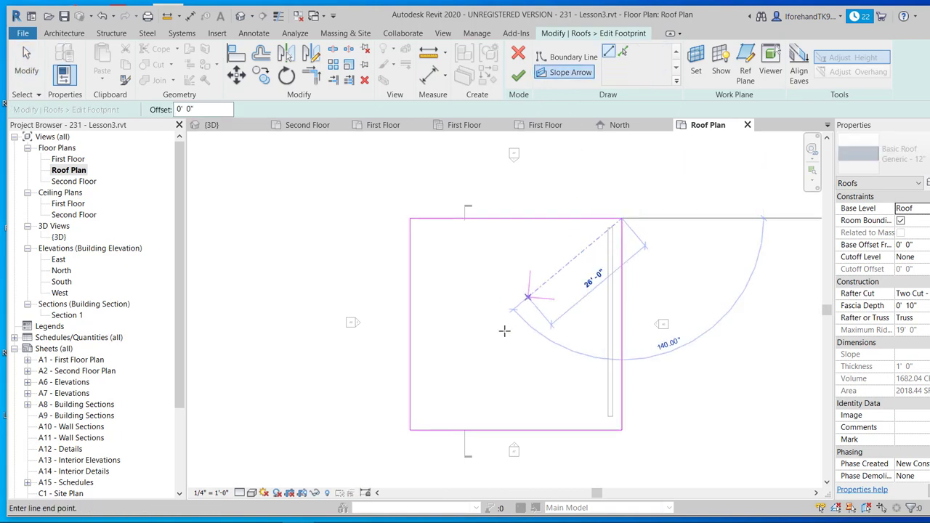
left_click(410, 430)
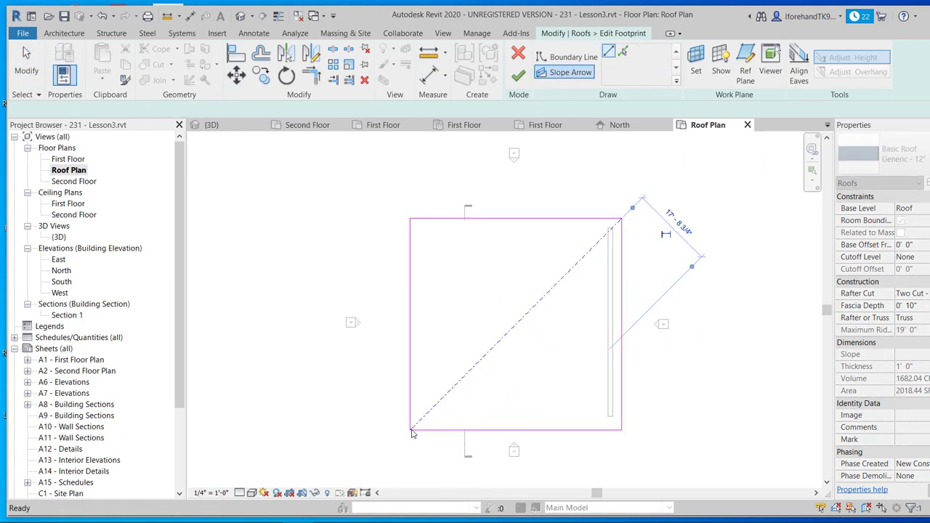
key("Escape")
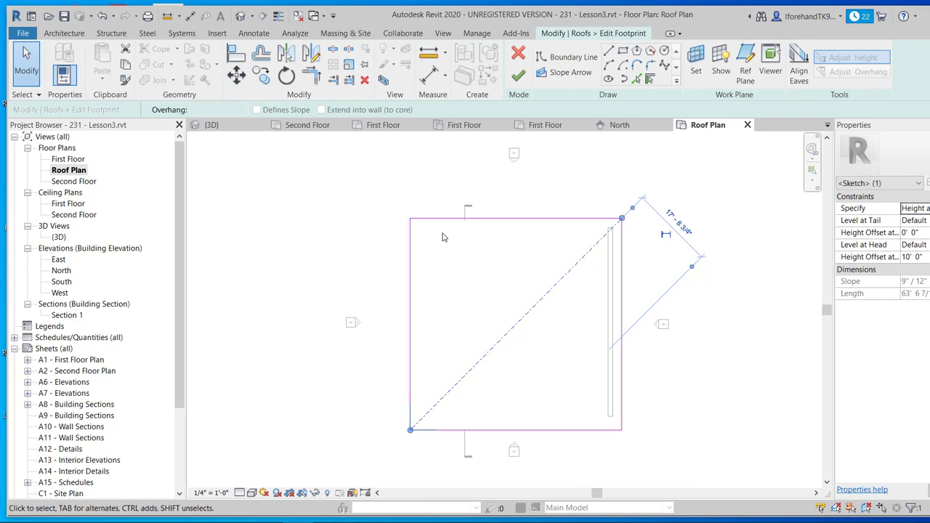
left_click(520, 77)
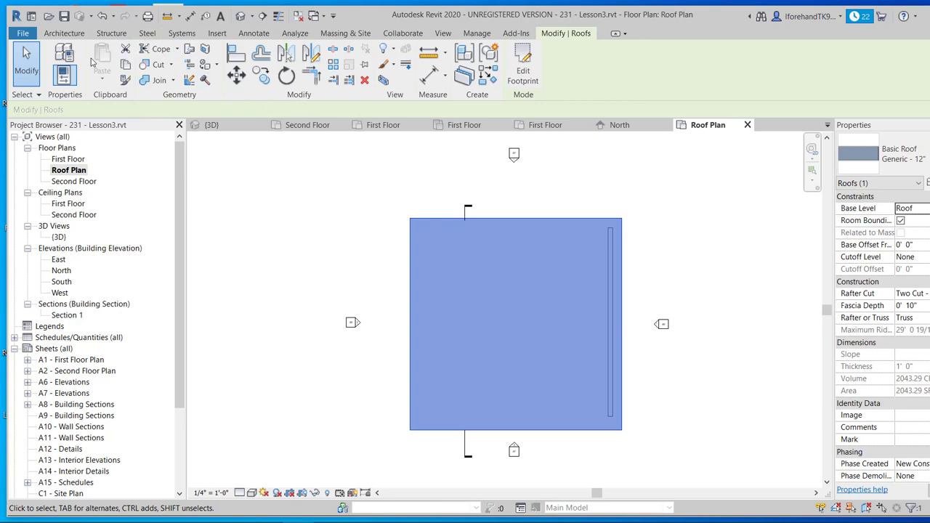
left_click(211, 125)
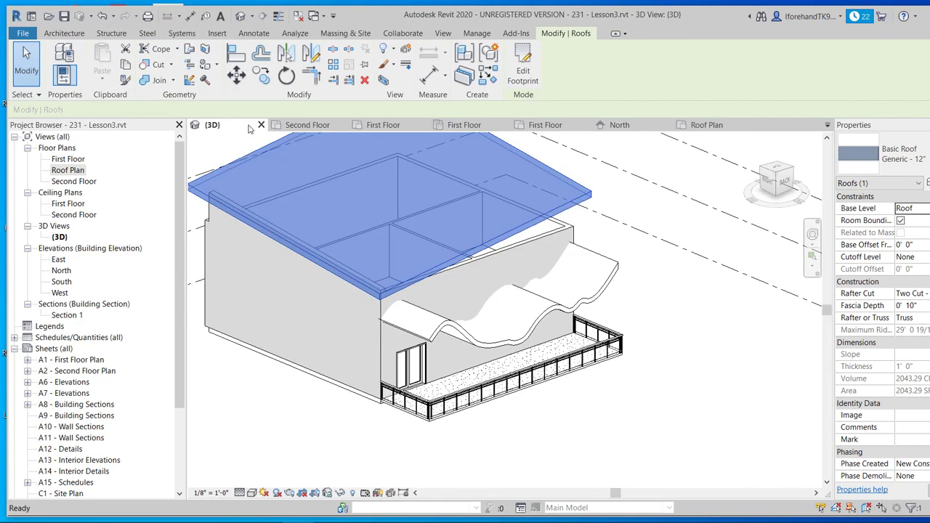
left_click(644, 286)
scroll(644, 313, "down", 3)
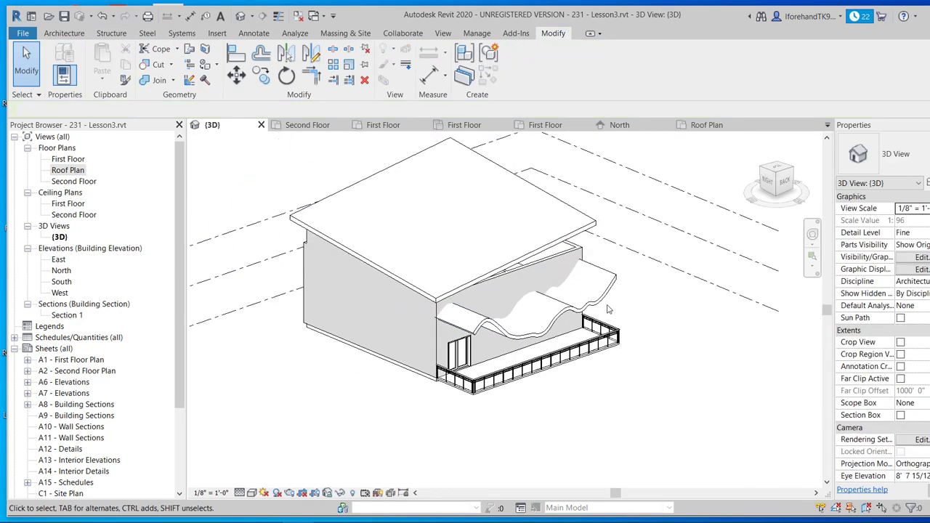
middle_click_drag(673, 320, 490, 189, "shift")
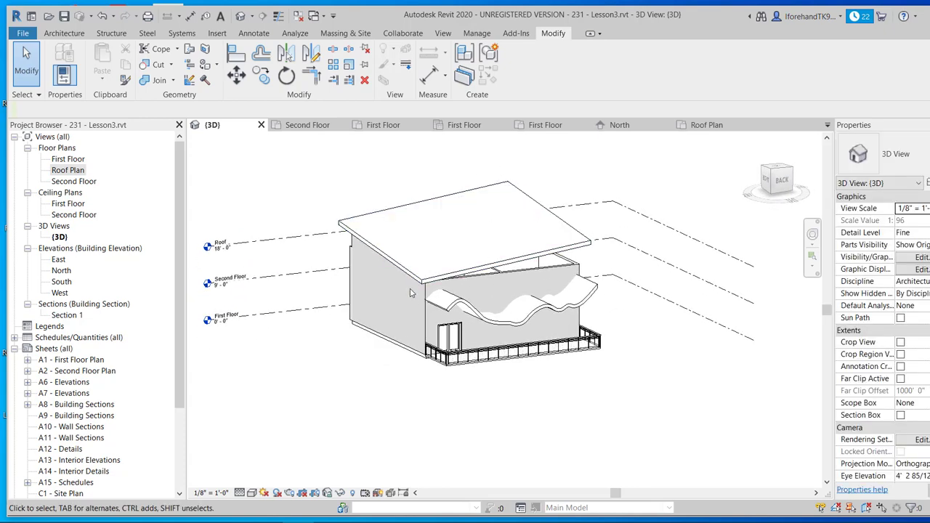
middle_click_drag(473, 409, 336, 468, "shift")
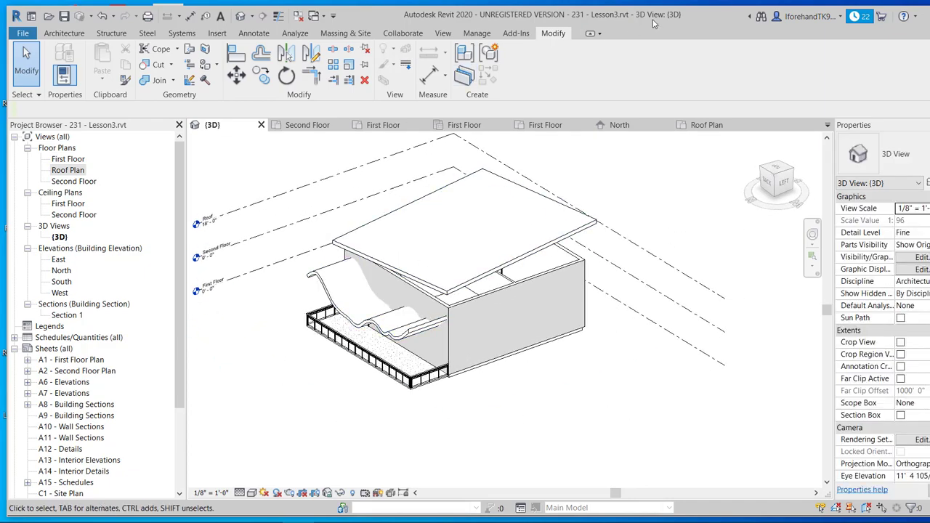
Try to extend the main roof over the patio by moving its patio-side footprint line out to an overhang of about 22' 6"
left_click(381, 222)
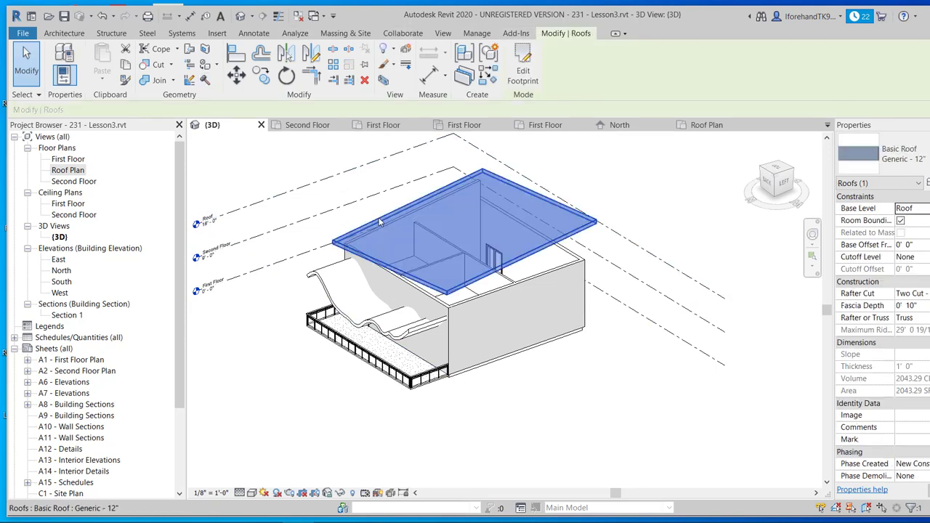
left_click(527, 73)
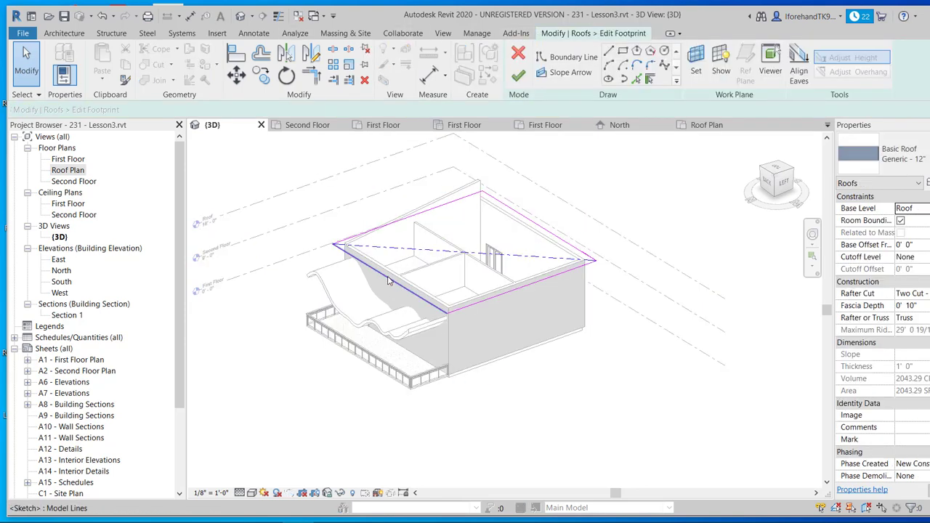
left_click(391, 280)
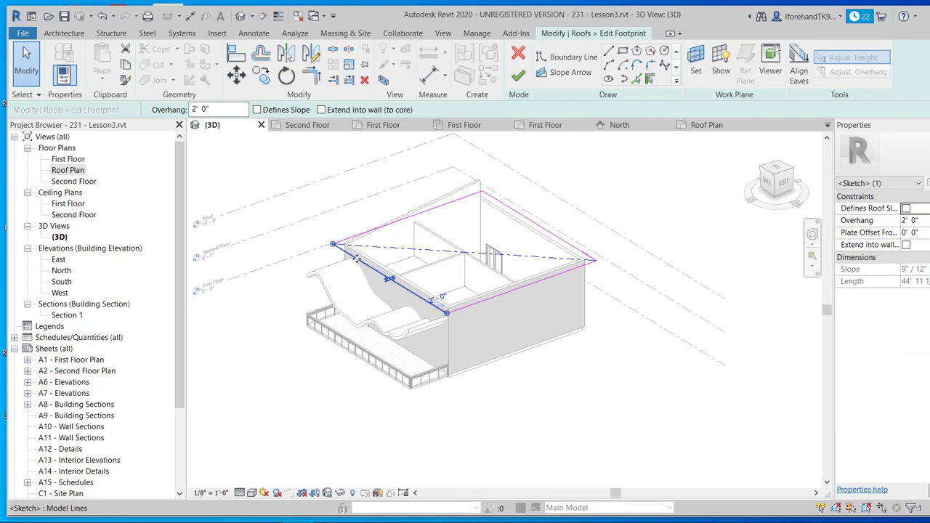
left_click_drag(333, 269, 284, 279)
left_click(270, 351)
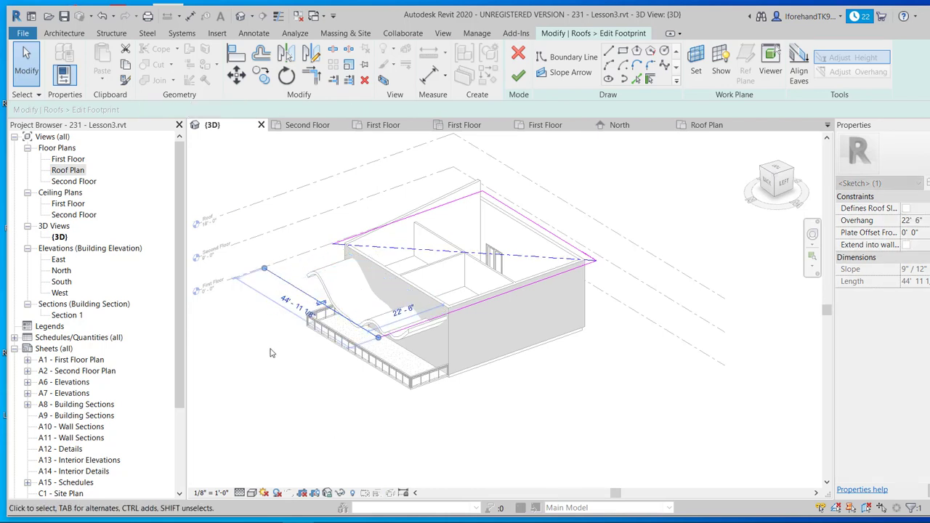
left_click(519, 76)
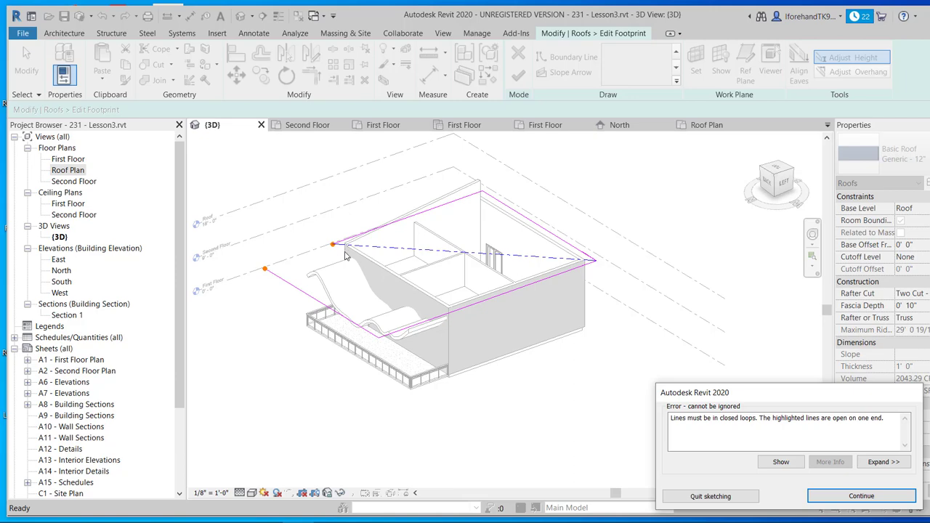
left_click(864, 494)
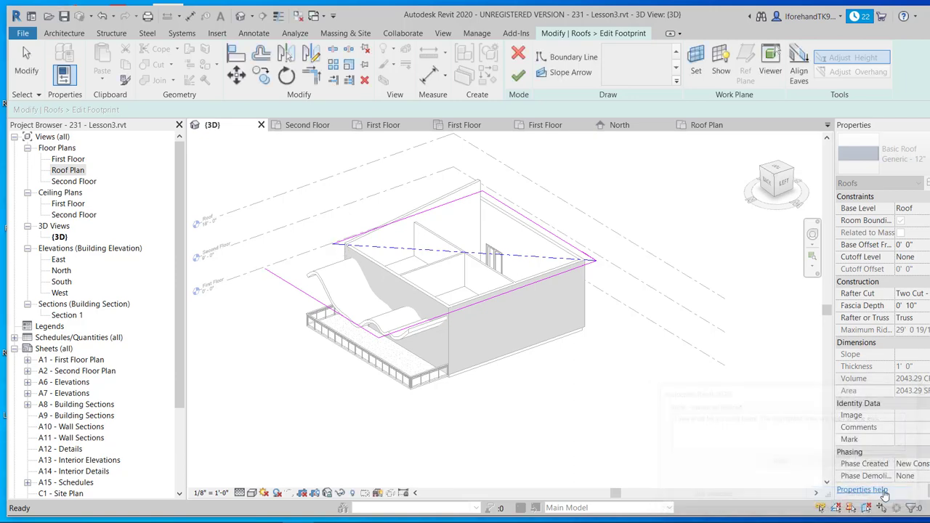
Undo the patio-side line's move, stepping back to the roof footprint sketch with the diagonal slope arrow
key("ctrl+z")
key("ctrl+z")
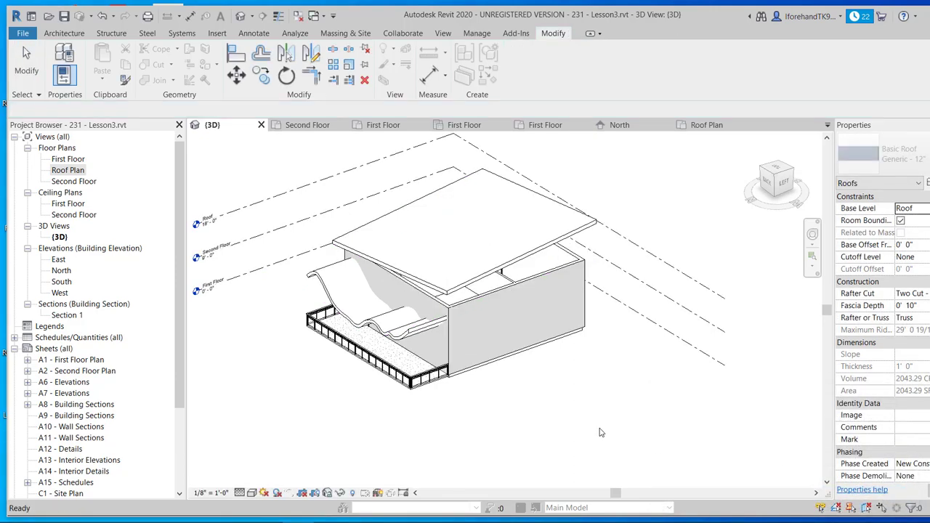
key("ctrl+z")
key("ctrl+z")
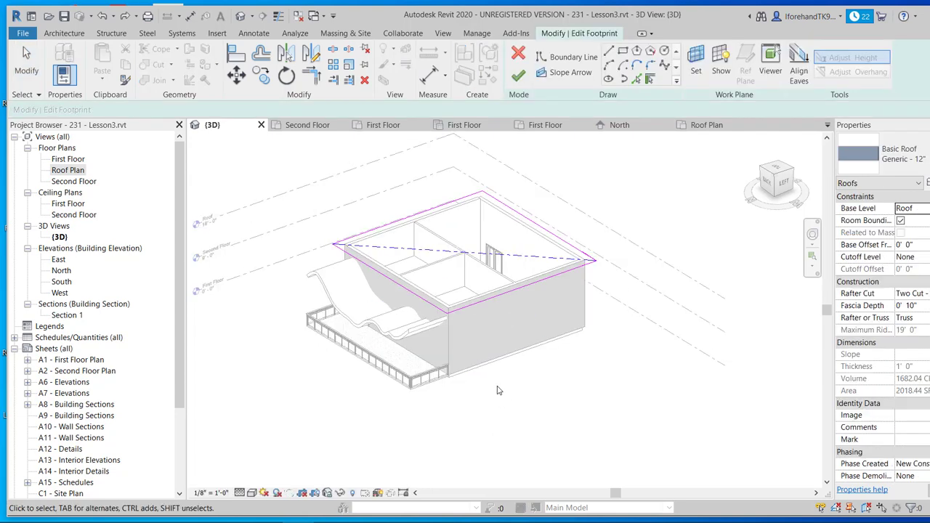
Undo the slope arrow edit to restore the flat main roof, and add four interior shape points to it in the Roof Plan
key("ctrl+z")
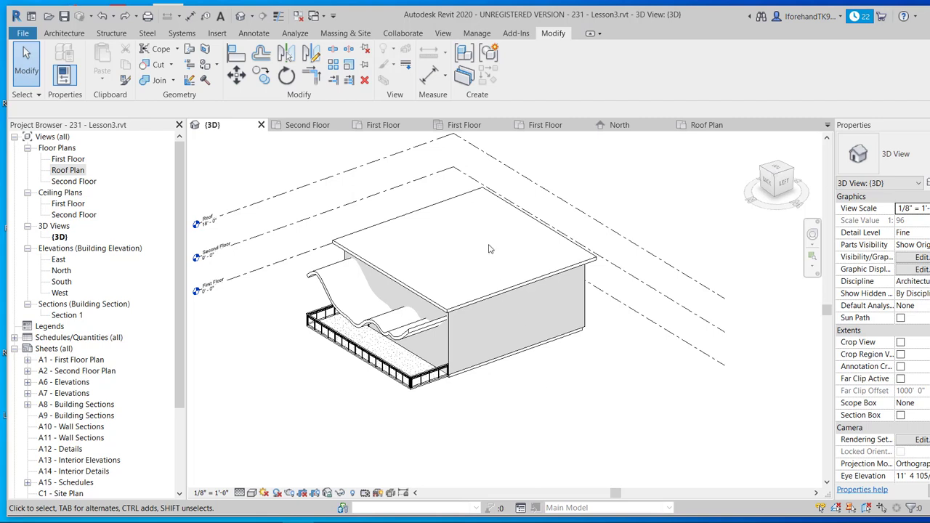
left_click(534, 219)
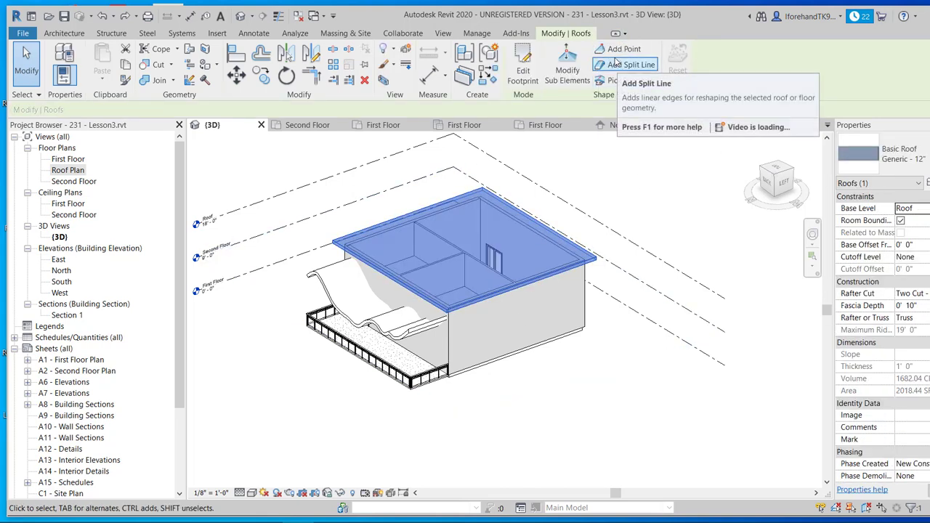
left_click(702, 125)
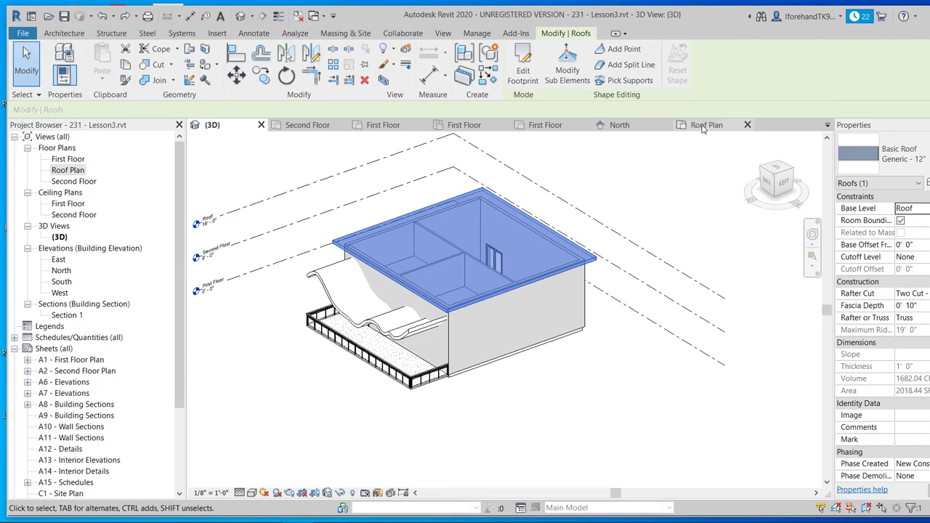
left_click(624, 48)
left_click(467, 276)
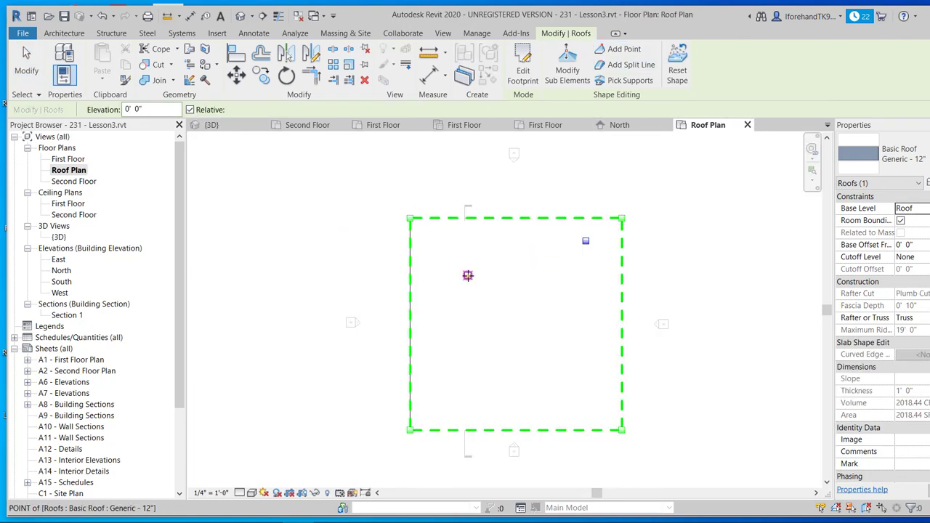
left_click(571, 363)
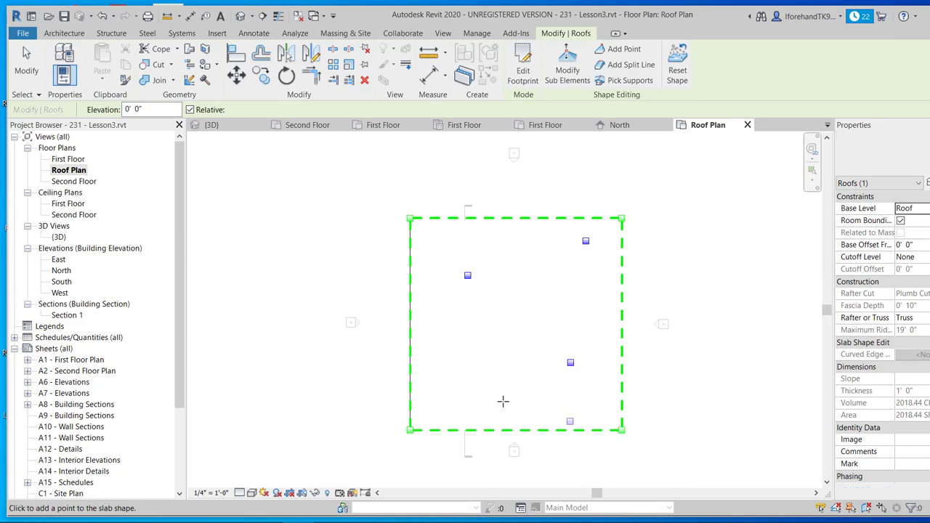
left_click(447, 407)
left_click(494, 287)
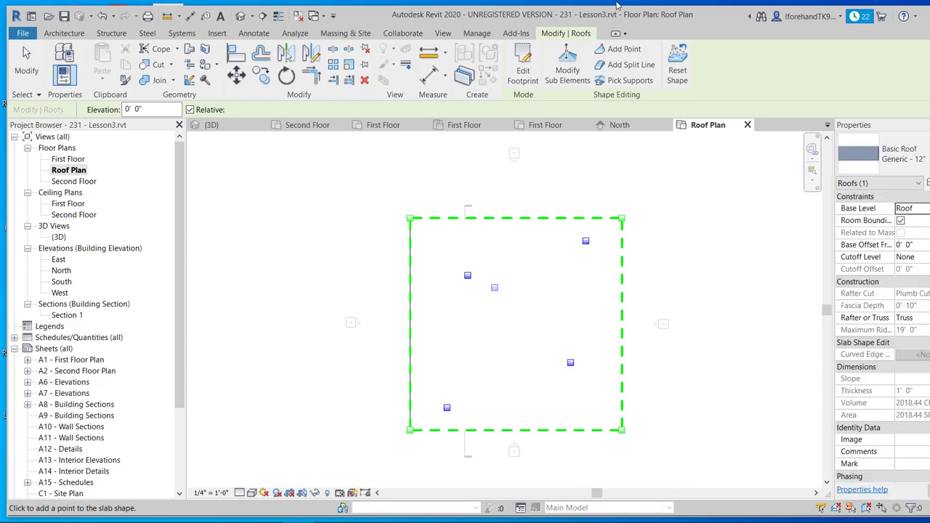
Raise the upper-left interior shape point of the main roof to an elevation of 1' 0"
left_click(560, 71)
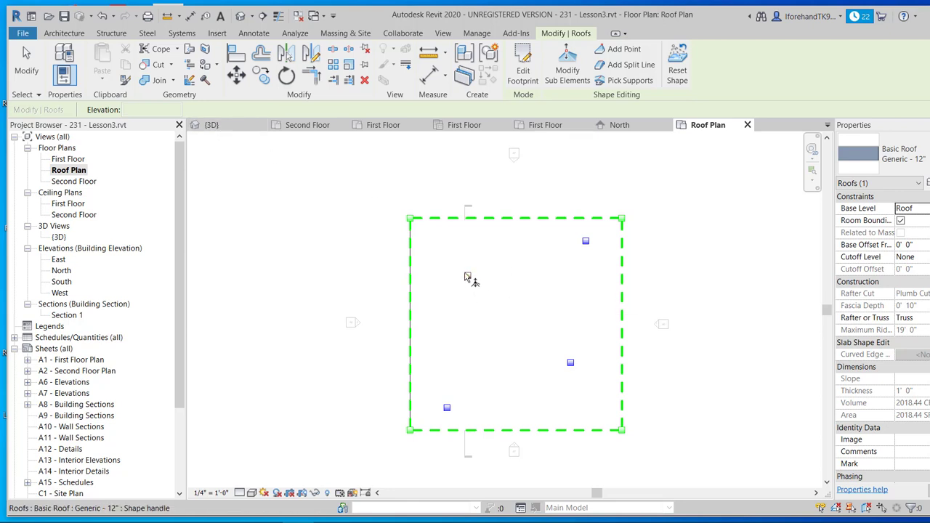
left_click(469, 277)
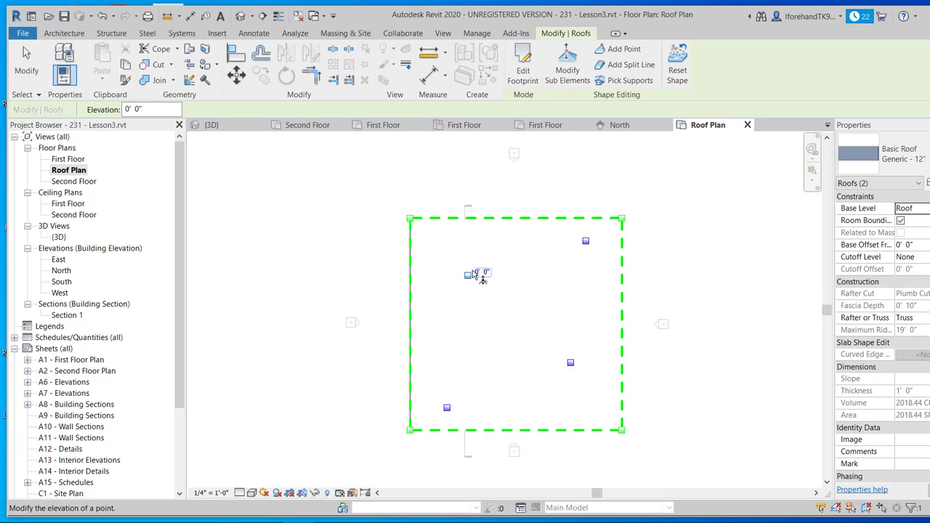
left_click(476, 275)
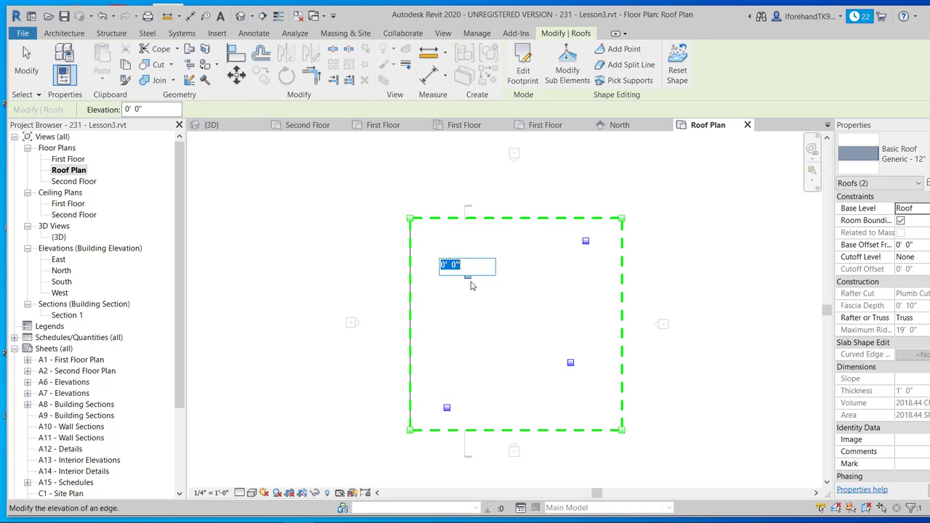
type("1")
key("Return")
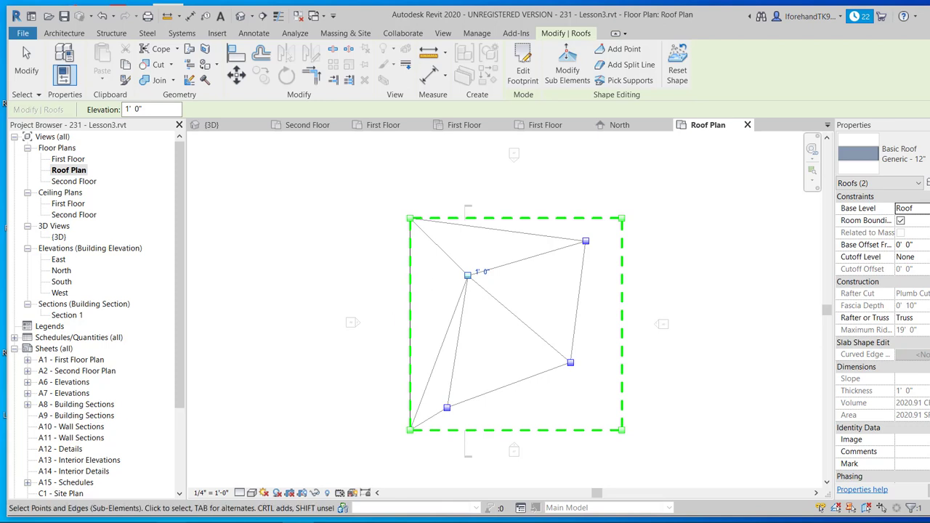
Switch to Chrome to look at the roof cricket photo, and return to Revit
left_click(140, 522)
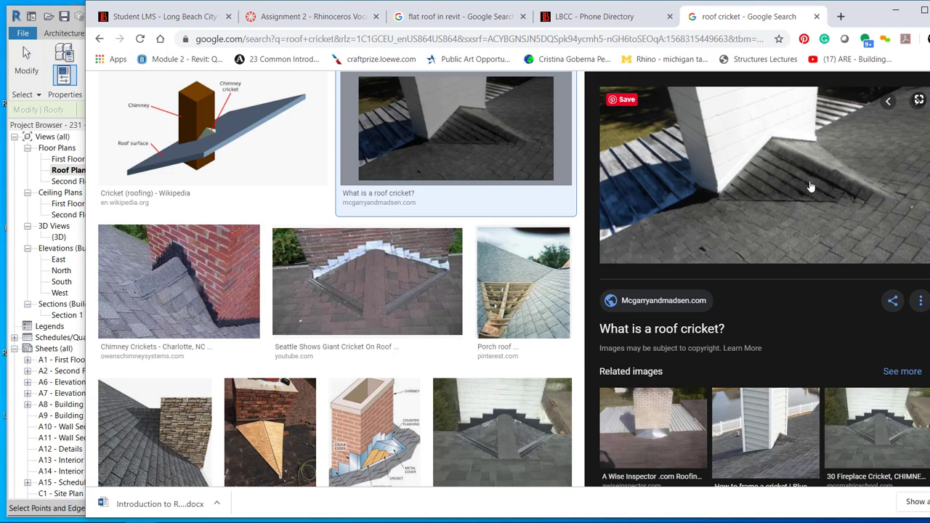
left_click(901, 12)
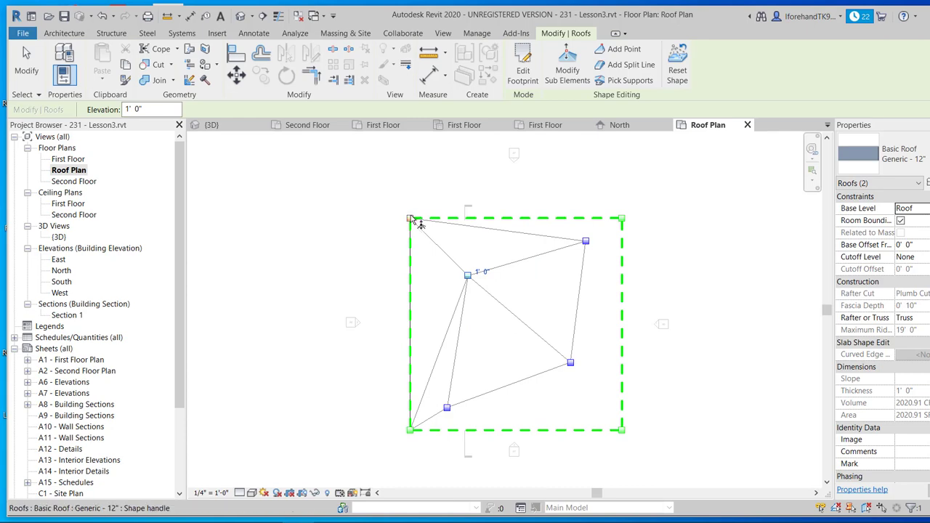
In the 3D view, raise the main roof's far patio-side corner to an elevation of 5' 0"
left_click(224, 125)
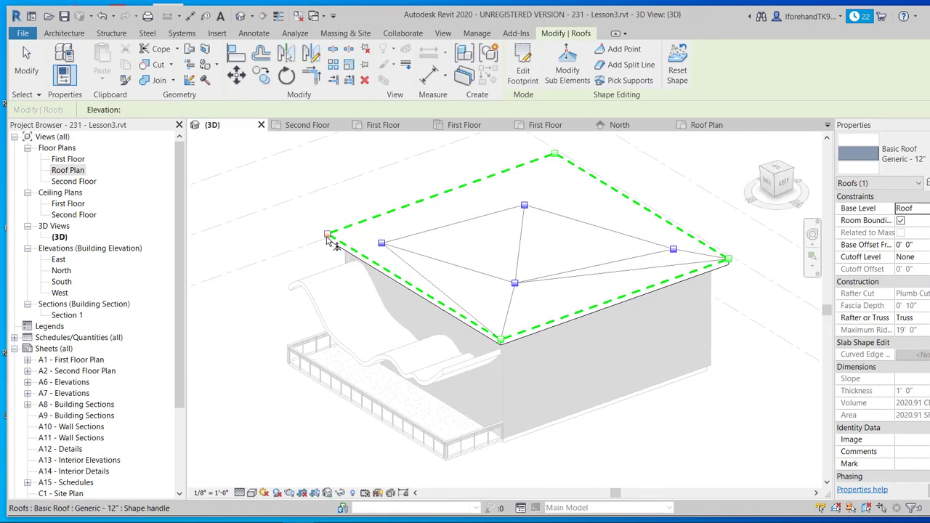
left_click_drag(327, 234, 327, 223)
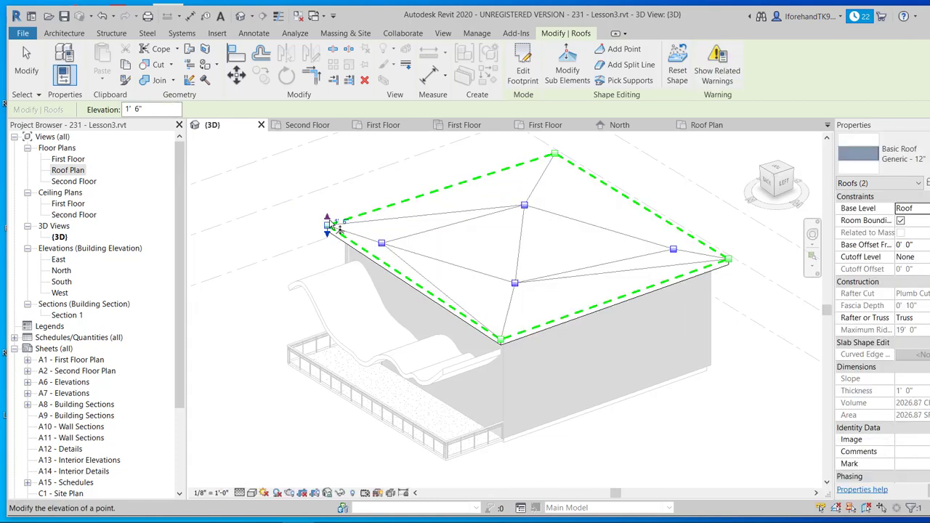
left_click_drag(328, 219, 328, 201)
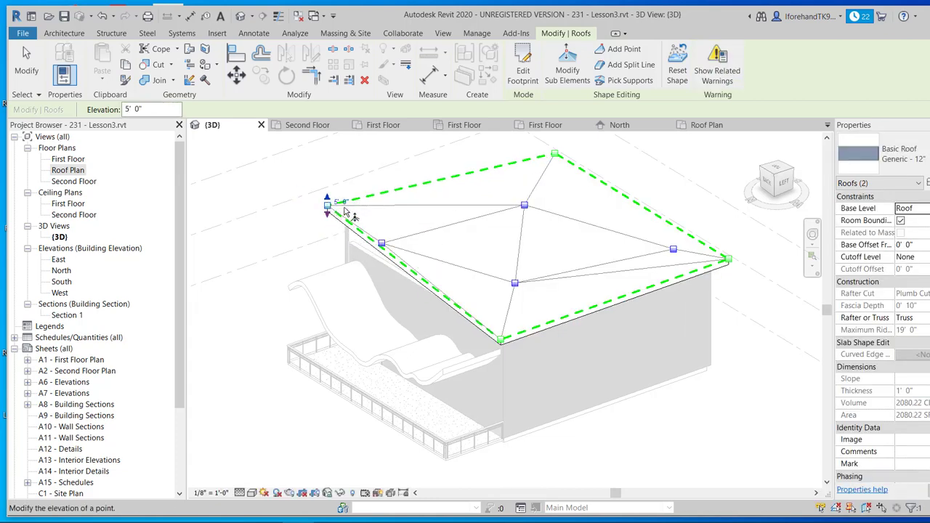
Lower the interior shape point nearest the front of the 3D view to -2' 6" and the roof corner opposite the raised one to -5' 0"
left_click(514, 283)
left_click_drag(515, 292, 514, 300)
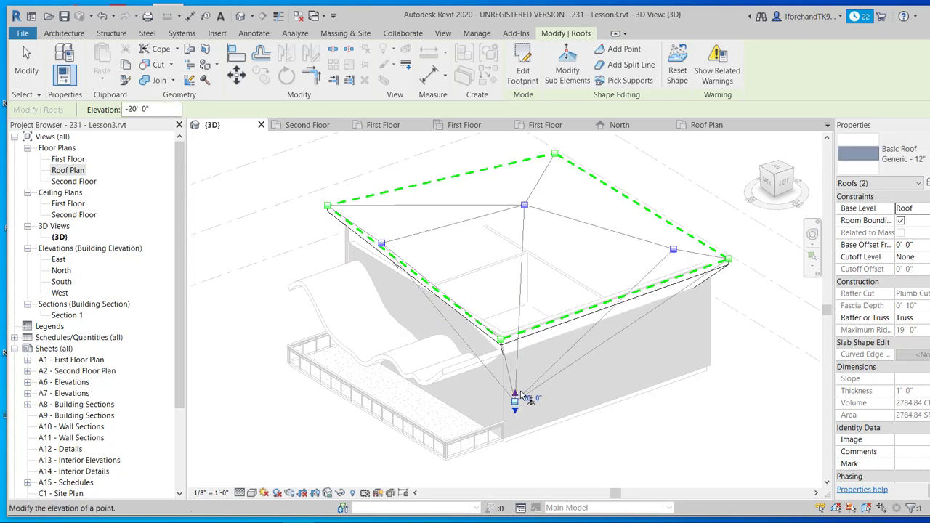
left_click_drag(515, 408, 515, 311)
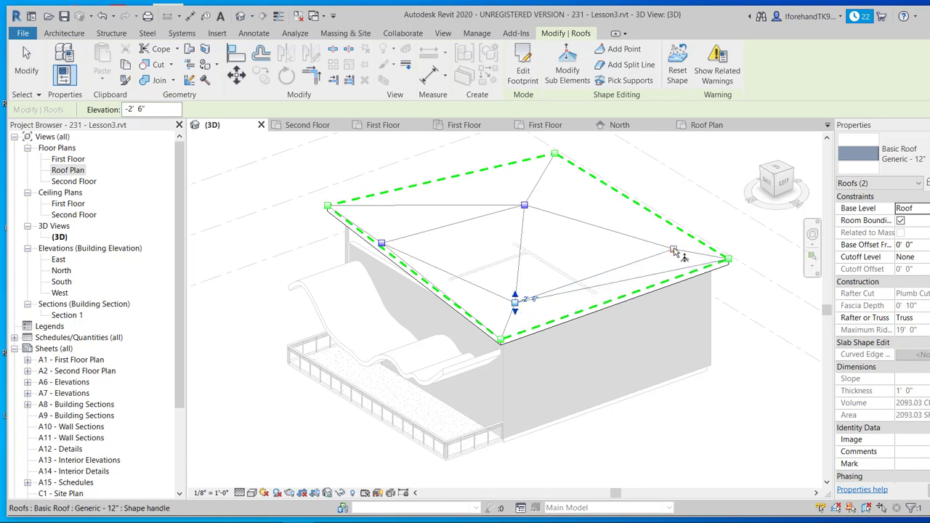
left_click(729, 259)
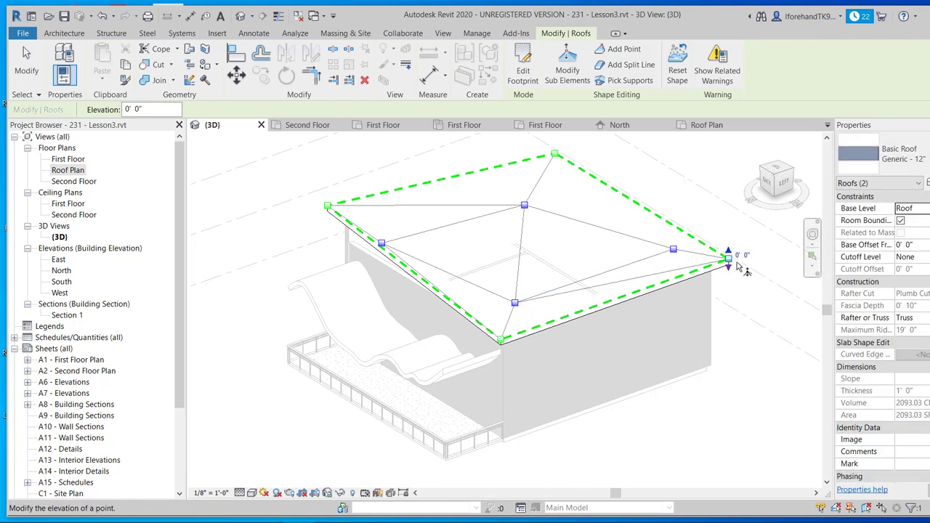
left_click_drag(727, 270, 731, 297)
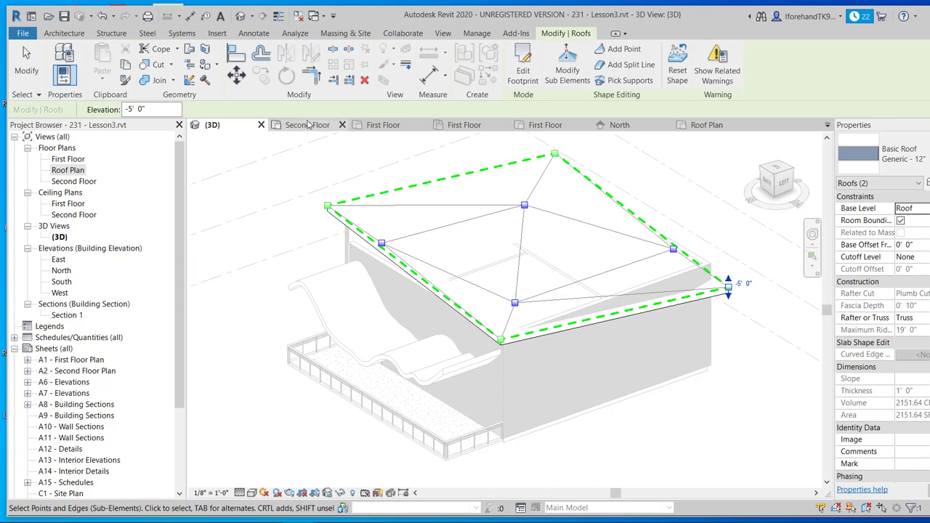
Compare the roof outline in the Roof Plan with the patio's extent in the First Floor plan
left_click(706, 126)
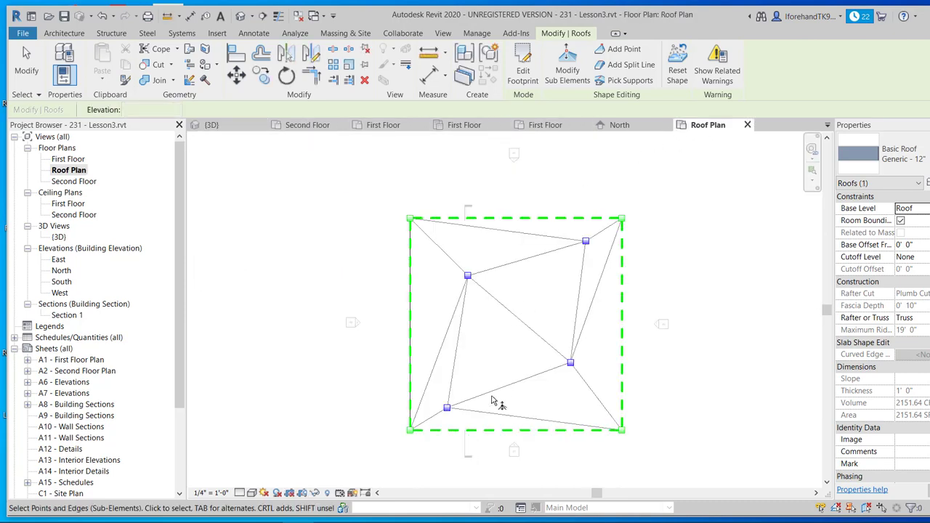
scroll(509, 437, "down", 1)
middle_click_drag(500, 278, 428, 249)
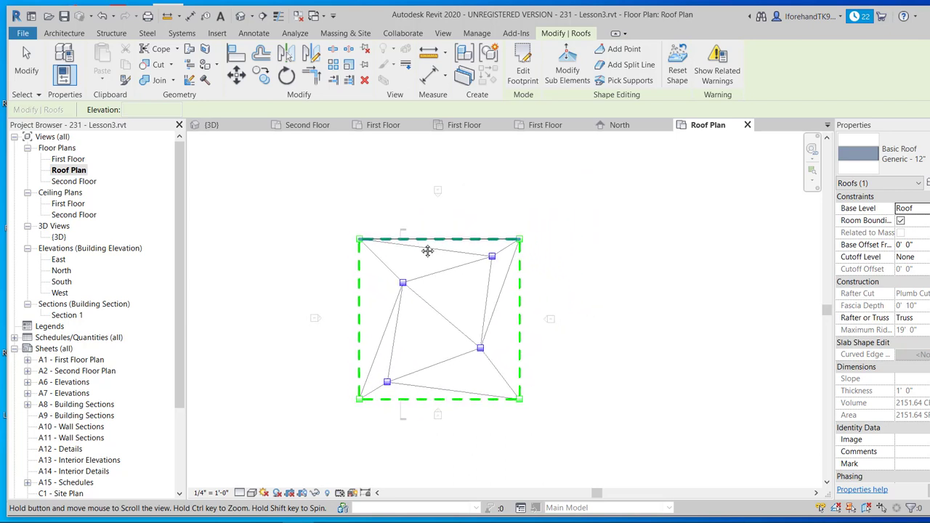
left_click(421, 242)
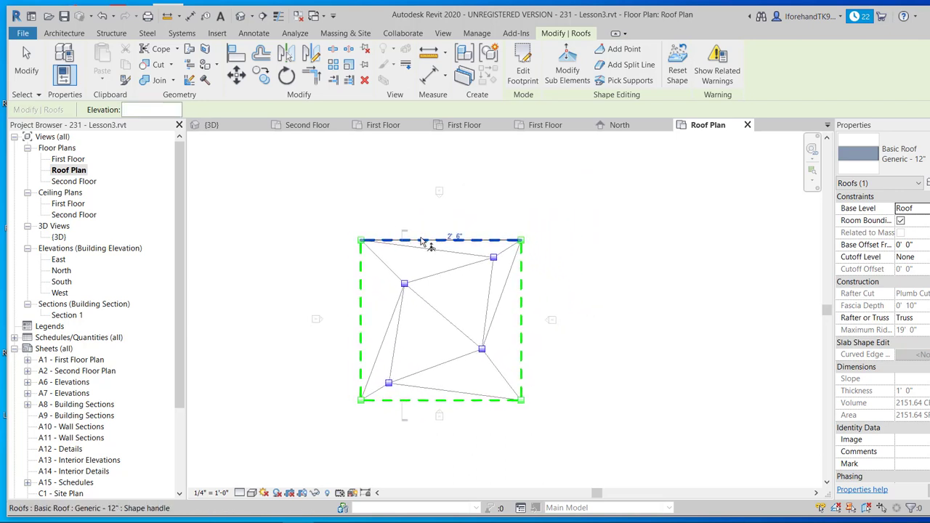
left_click(69, 159)
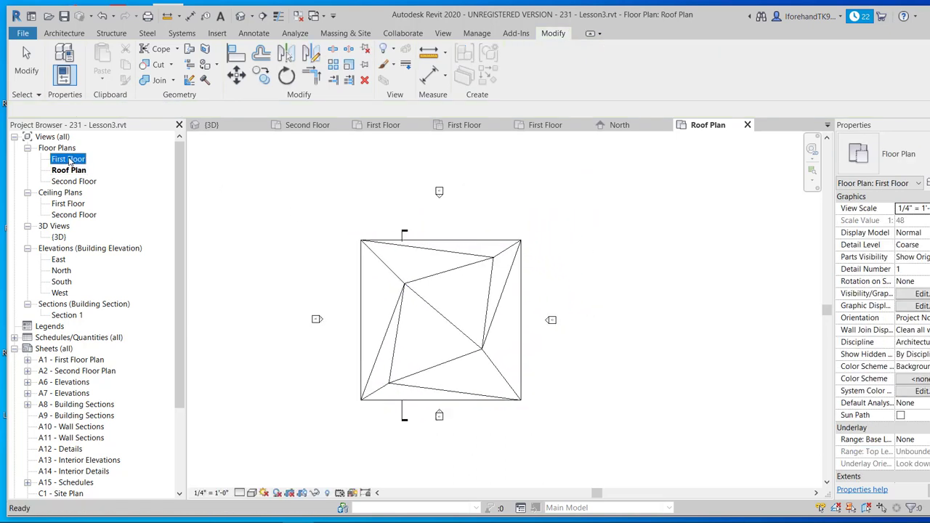
double_click(68, 159)
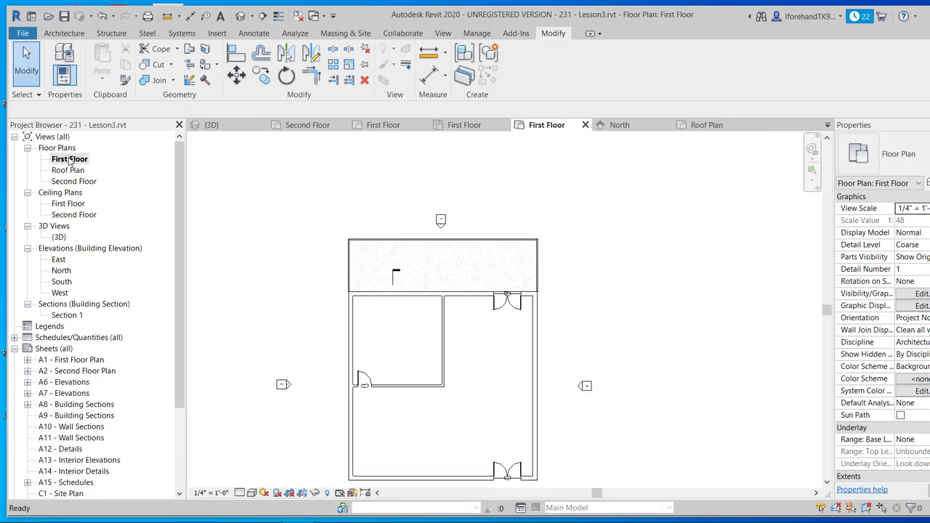
double_click(68, 170)
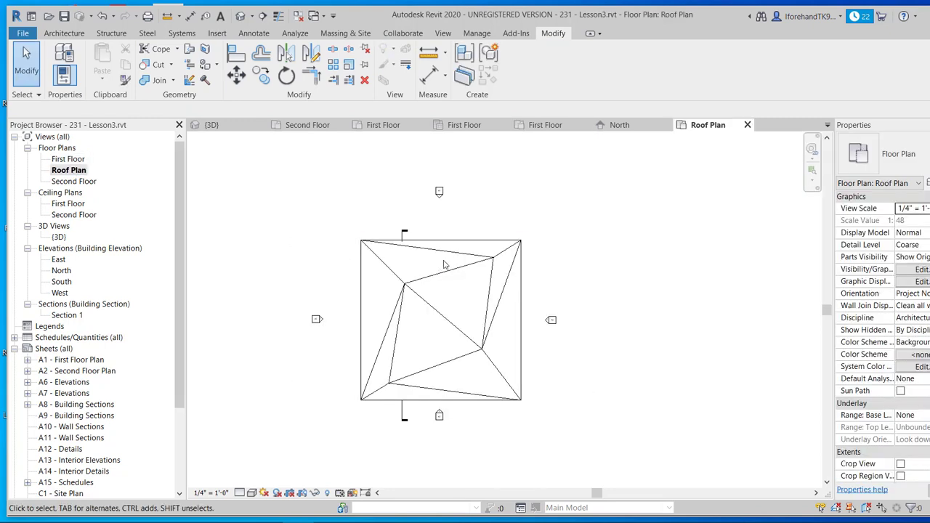
Edit the main roof's footprint in the Roof Plan, moving its patio-side line out just beyond the north elevation marker
left_click(460, 240)
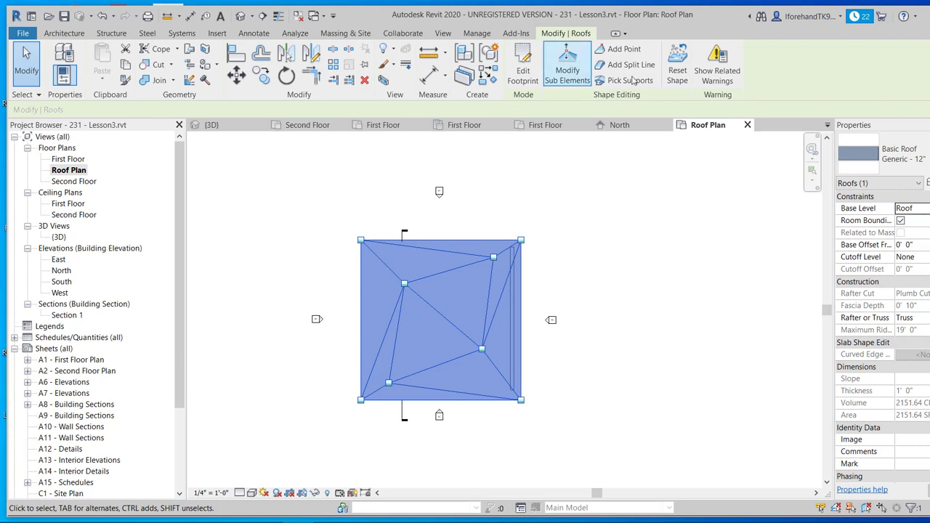
left_click(523, 67)
left_click(442, 242)
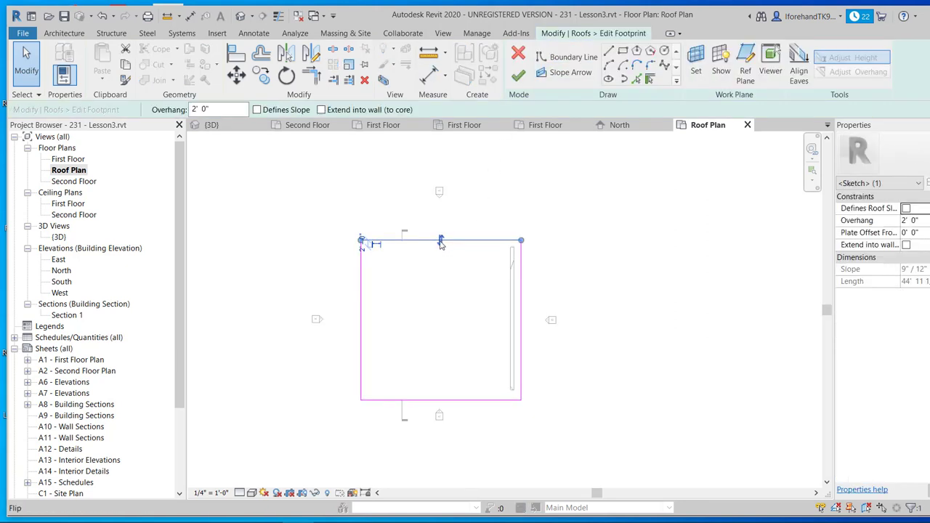
left_click_drag(451, 241, 451, 182)
left_click(329, 190)
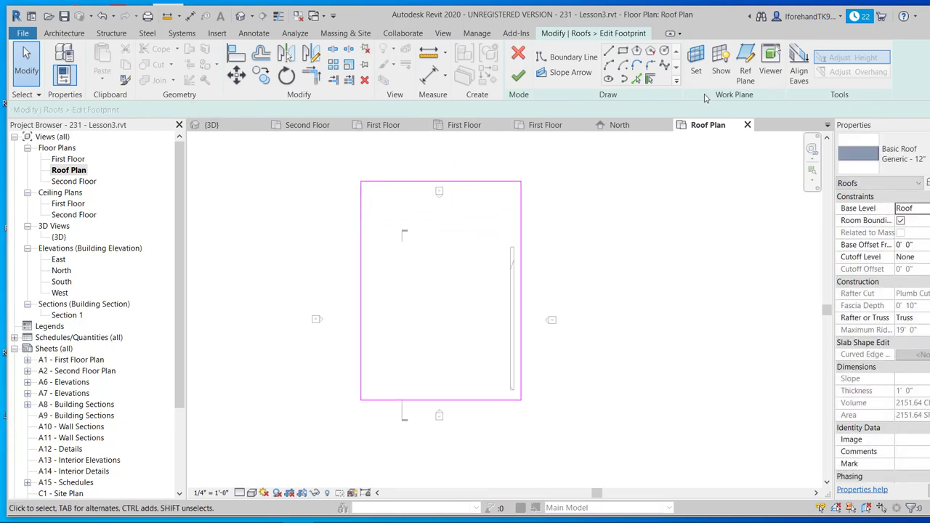
left_click(516, 77)
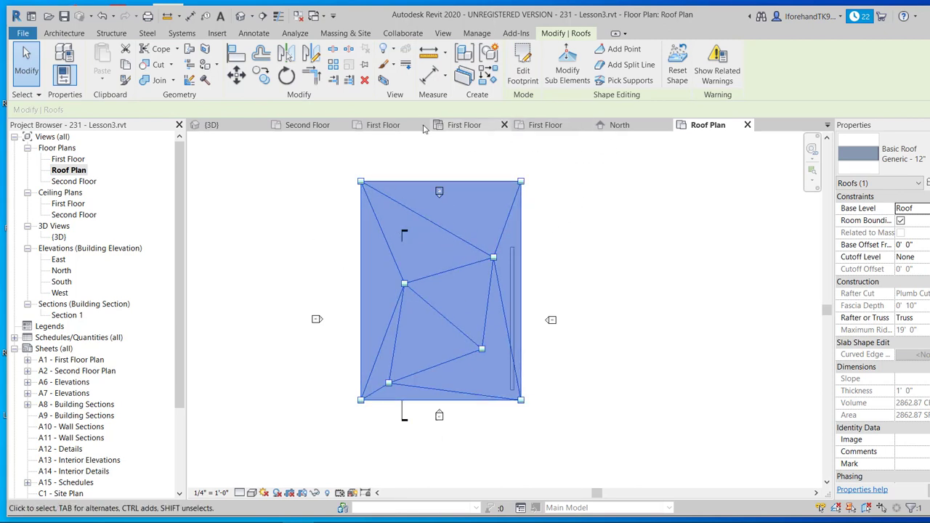
Inspect the extended main roof from the patio side in 3D and delete the wavy patio roof beneath it
left_click(585, 125)
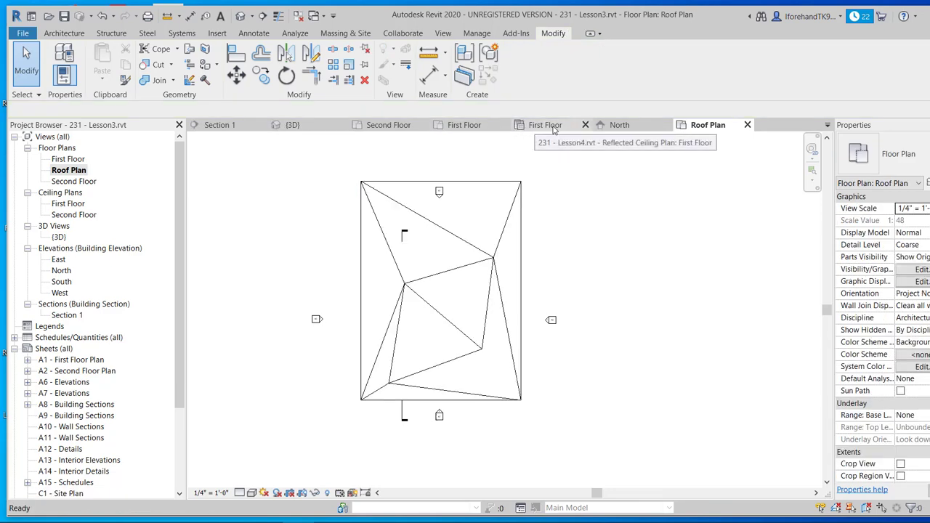
left_click(291, 125)
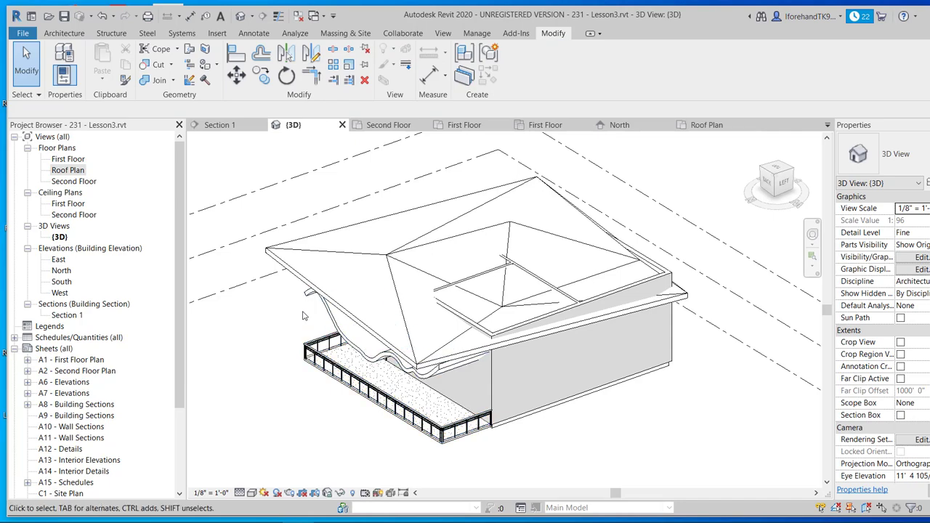
mouse_move(304, 315)
middle_mouse_down("shift")
mouse_move(349, 294)
mouse_move(446, 214)
mouse_move(361, 260)
mouse_move(382, 280)
middle_mouse_up("shift")
left_click(389, 287)
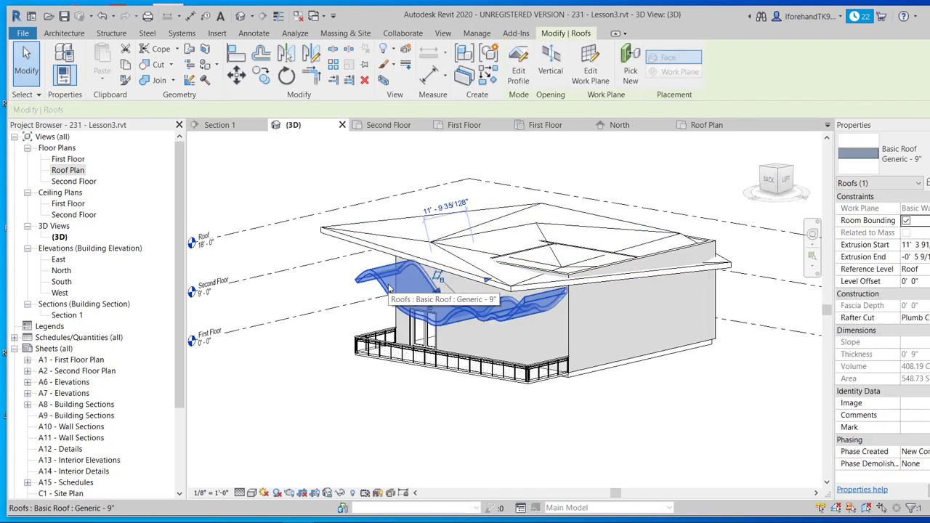
key("Delete")
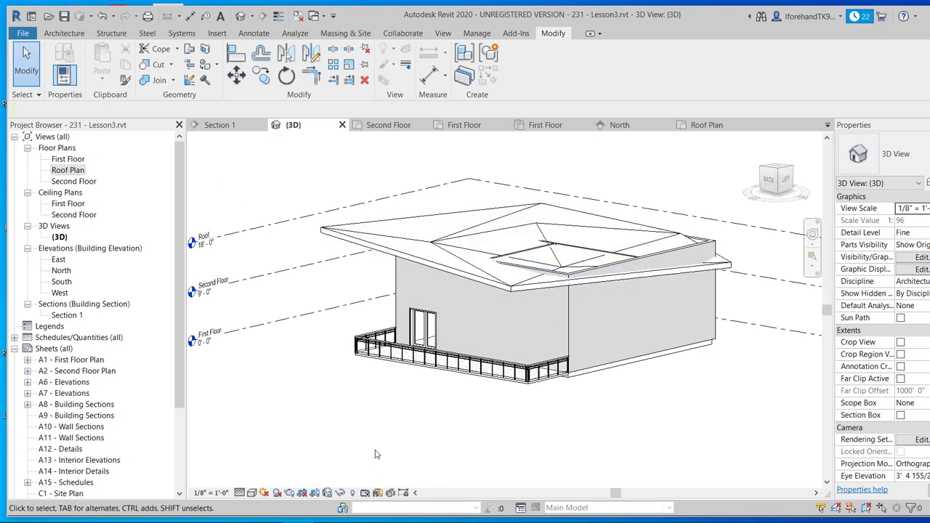
Attach the top of the patio-side exterior wall to the main roof
left_click(567, 325)
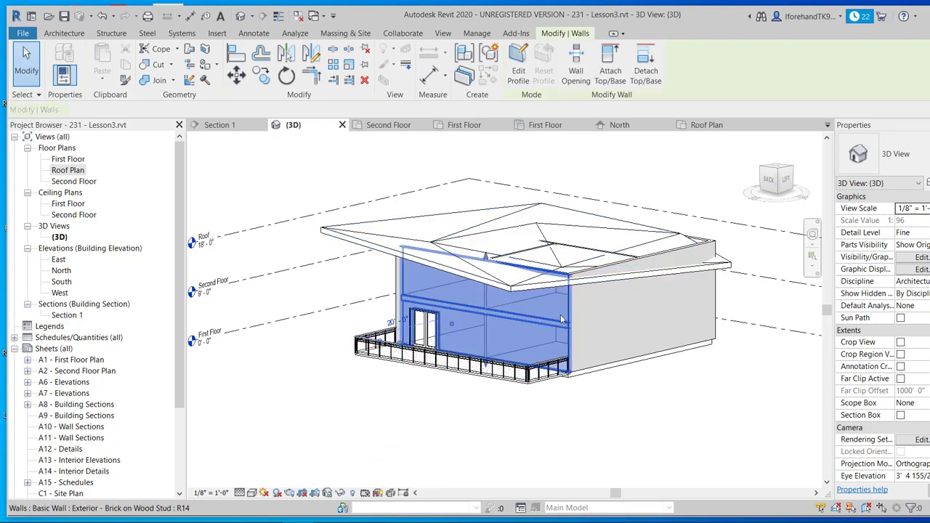
left_click(610, 67)
left_click(430, 259)
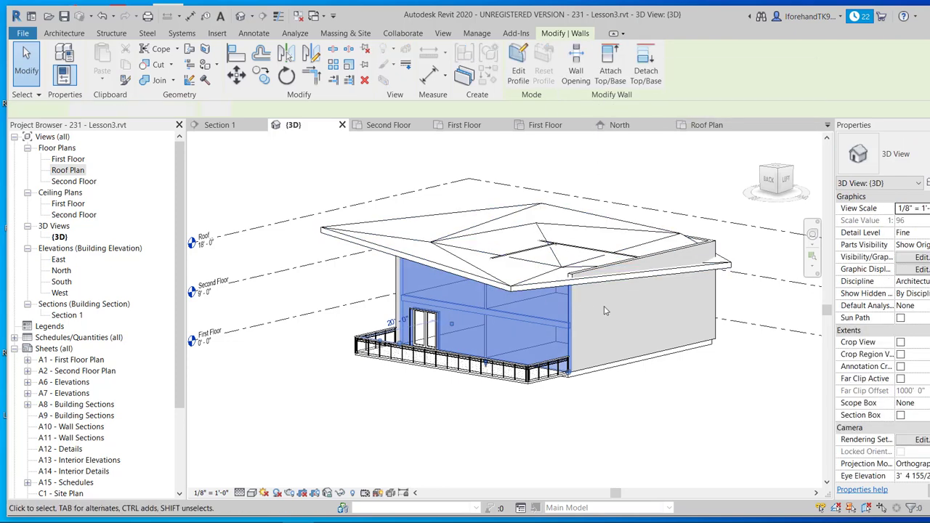
Attach the tops of all exterior brick walls visible in the 3D view to the main roof
key("Escape")
left_click(706, 297)
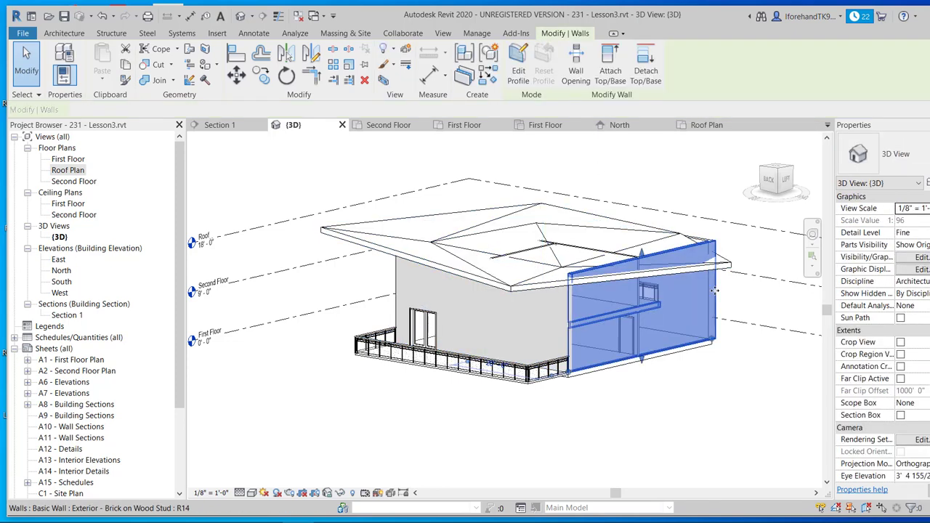
right_click(710, 302)
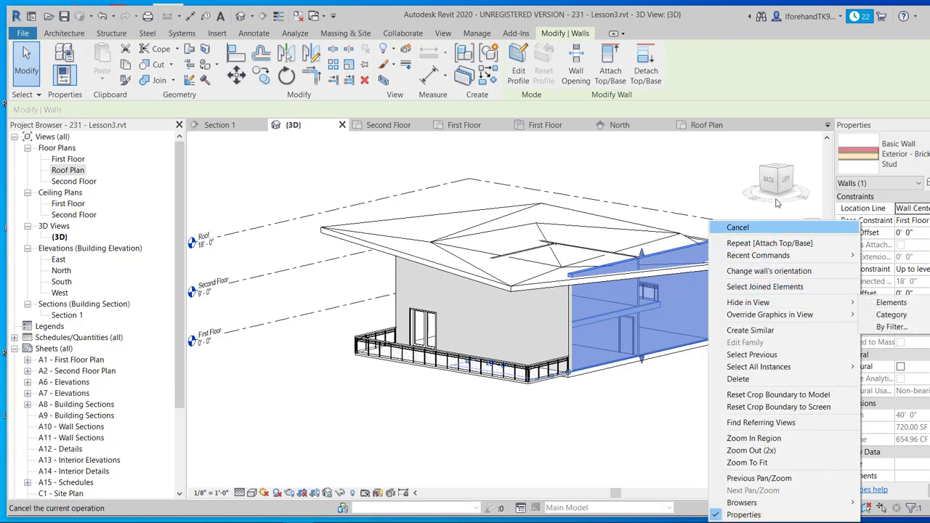
mouse_move(786, 368)
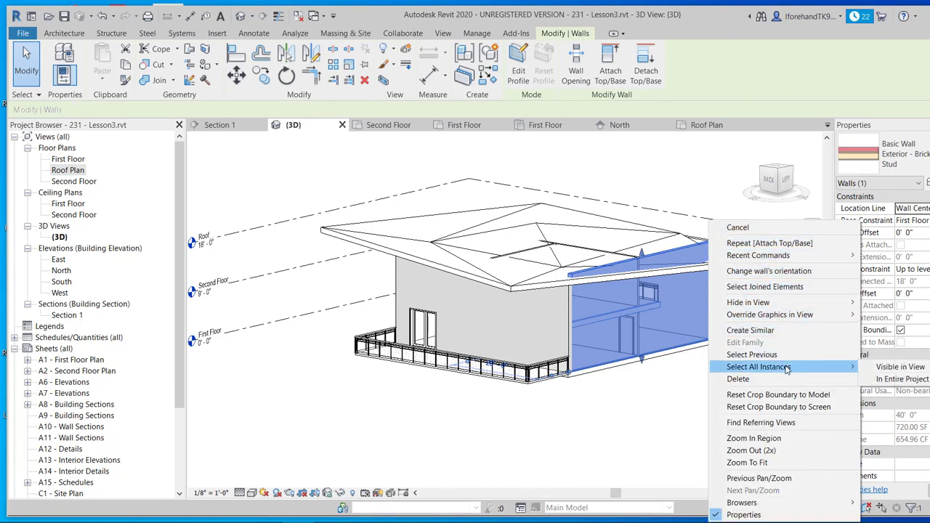
left_click(877, 369)
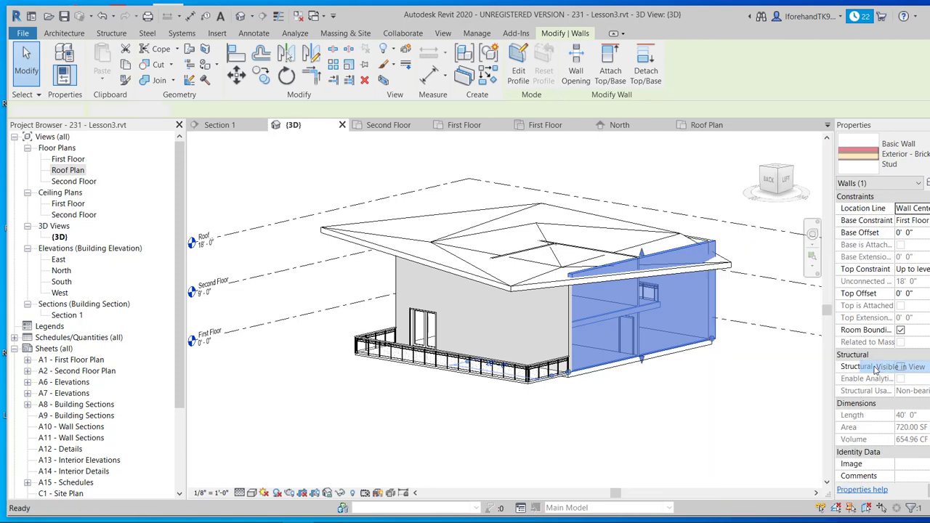
left_click(611, 65)
left_click(412, 243)
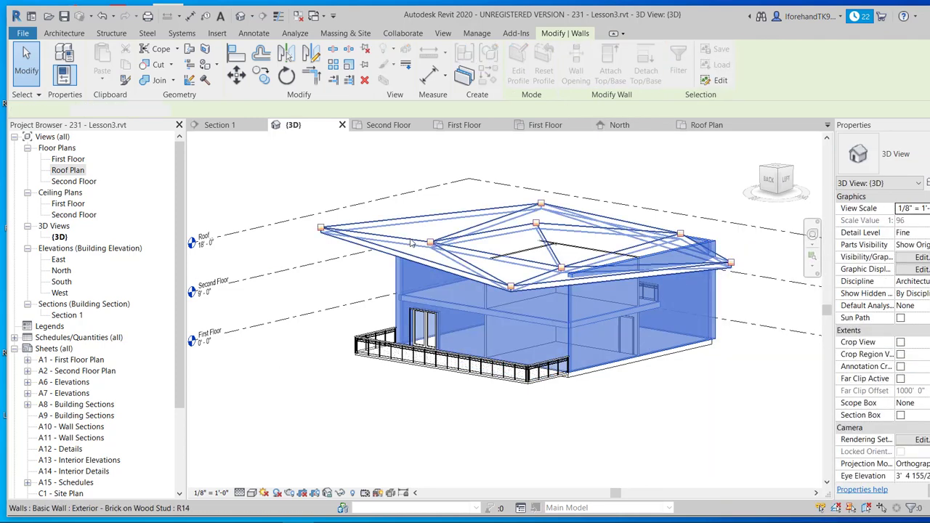
left_click(670, 416)
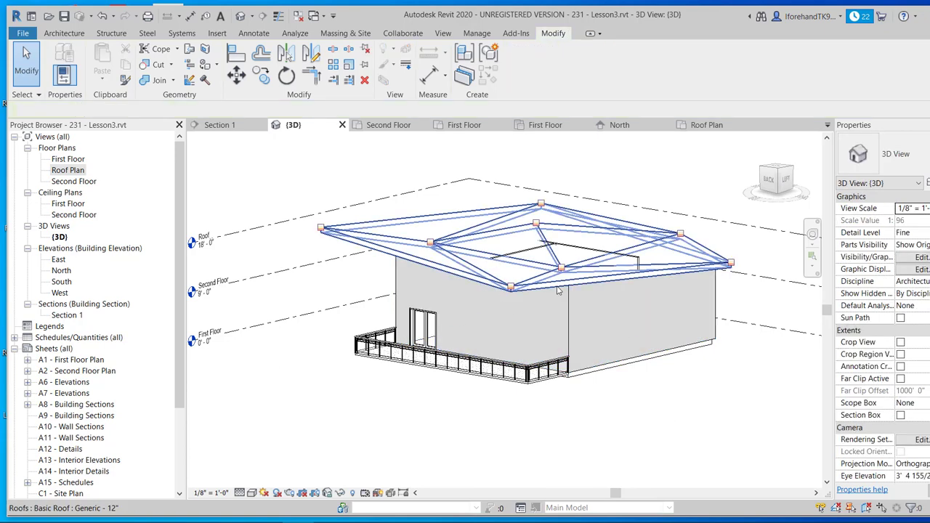
left_click(636, 262)
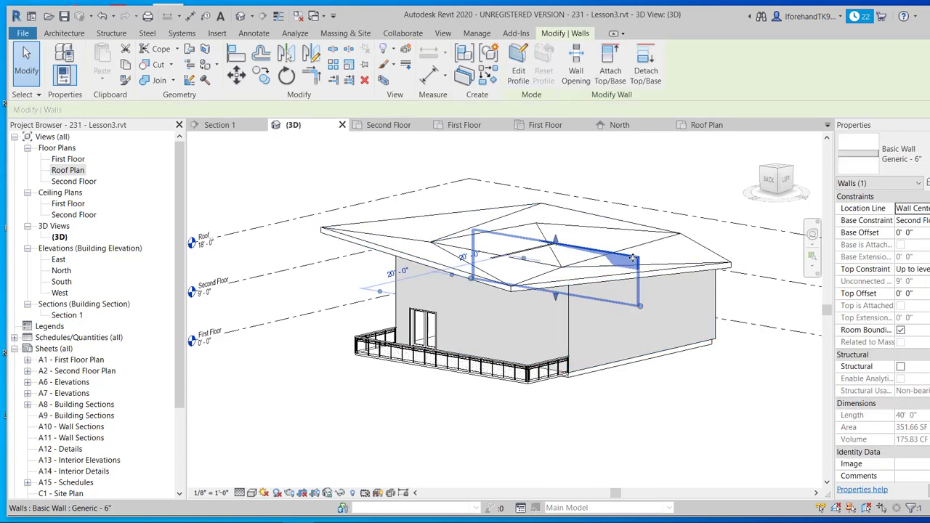
right_click(630, 260)
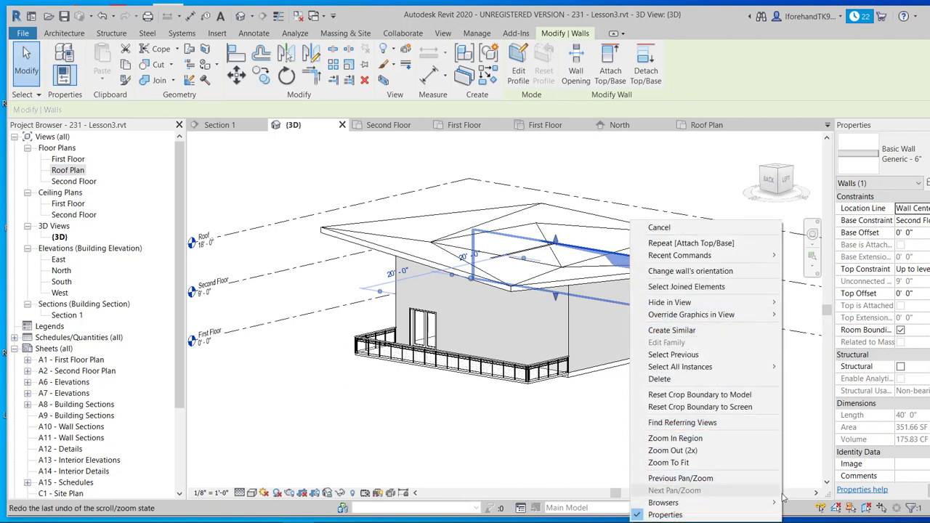
mouse_move(718, 373)
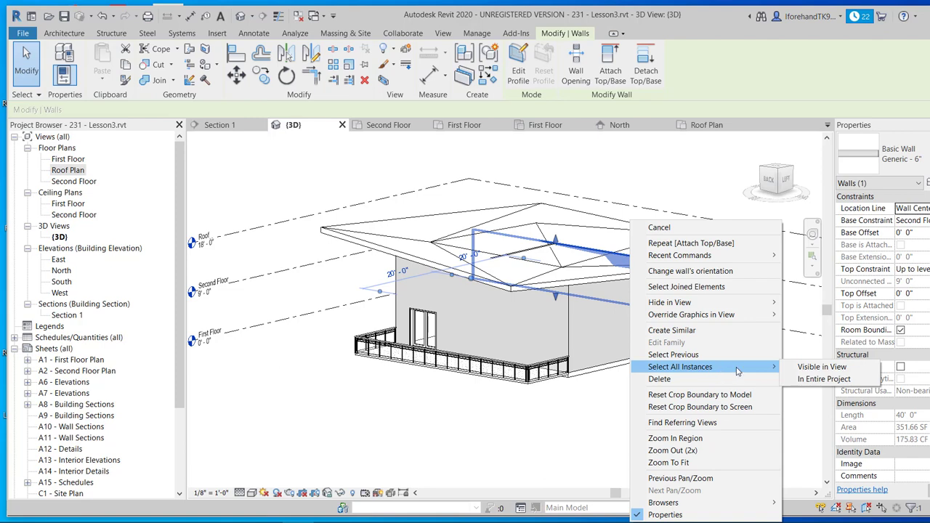
left_click(824, 379)
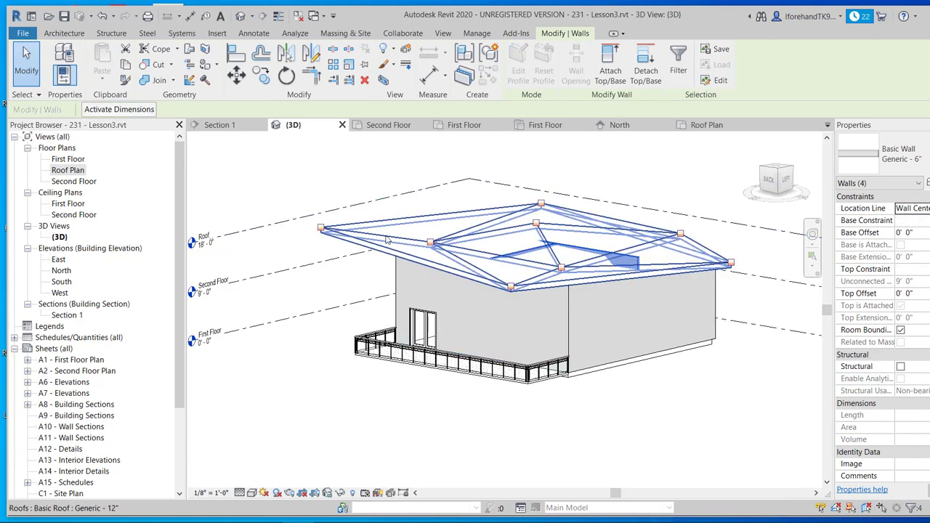
left_click(386, 239)
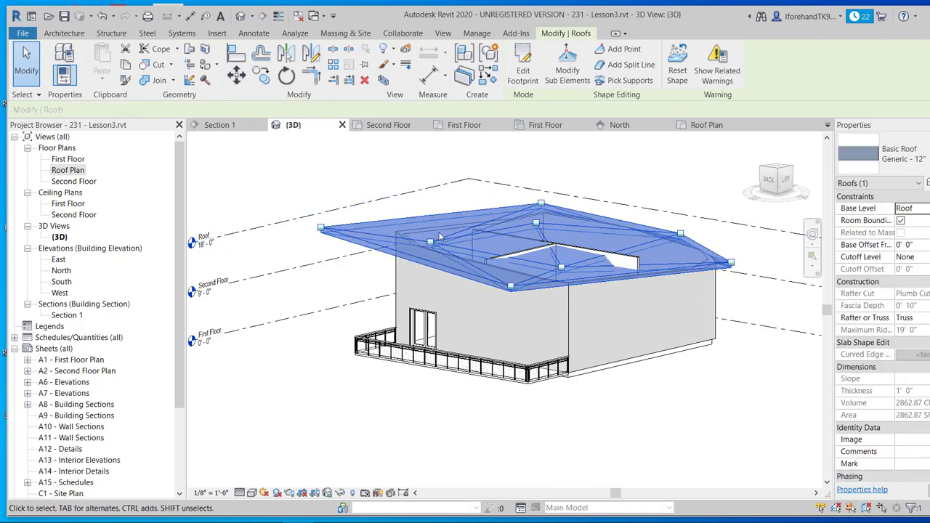
key("Escape")
Select all Generic - 6" interior walls in the entire project and attach their tops to the main roof
left_click(639, 258)
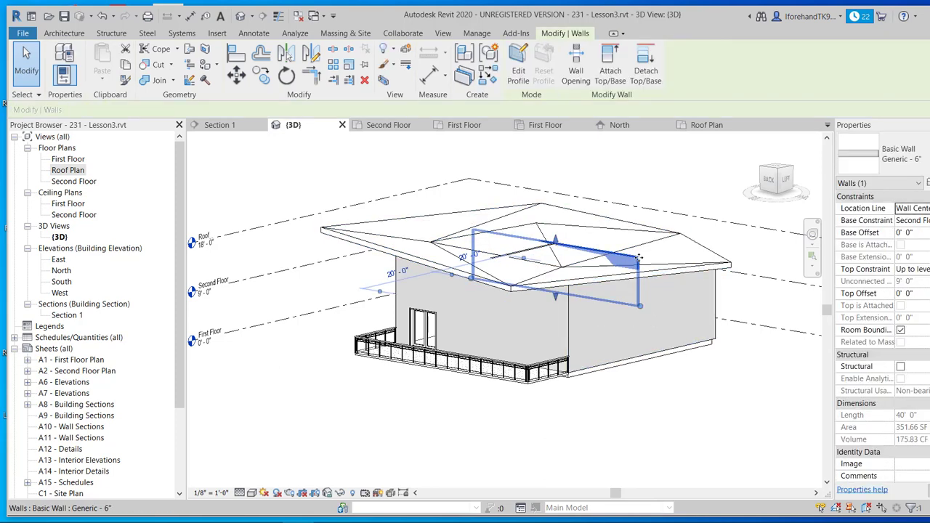
right_click(637, 259)
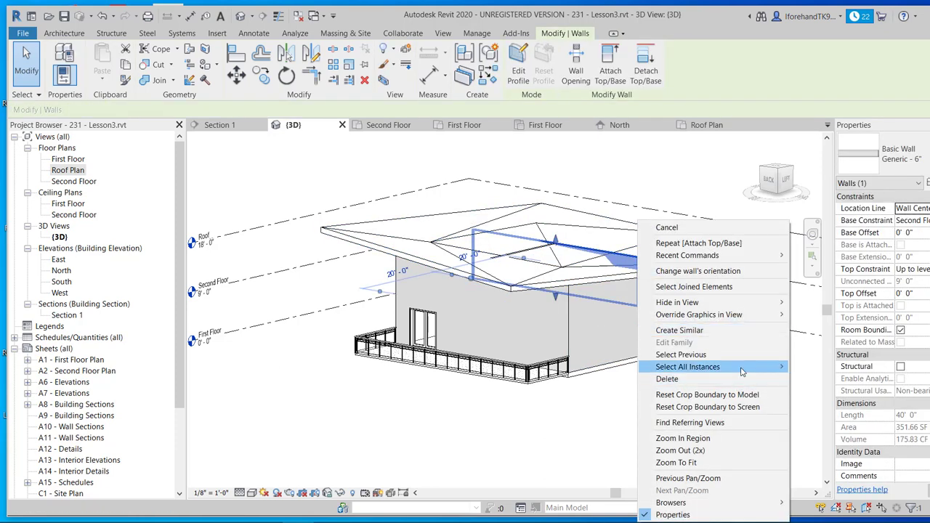
mouse_move(742, 371)
left_click(828, 379)
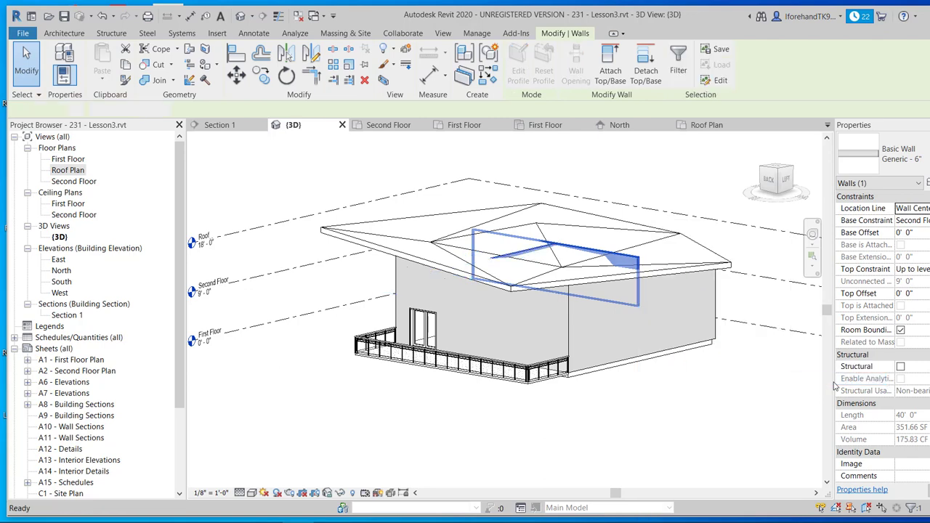
left_click(613, 77)
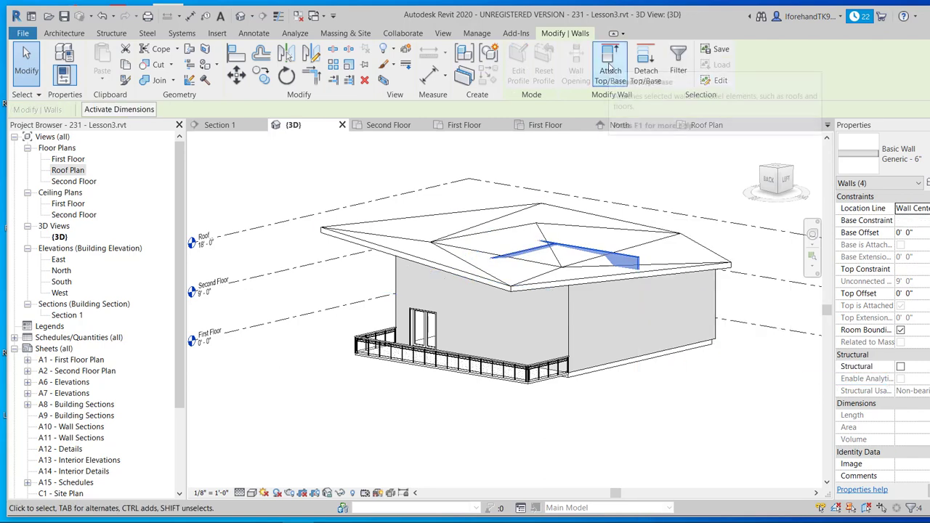
left_click(367, 232)
left_click(698, 423)
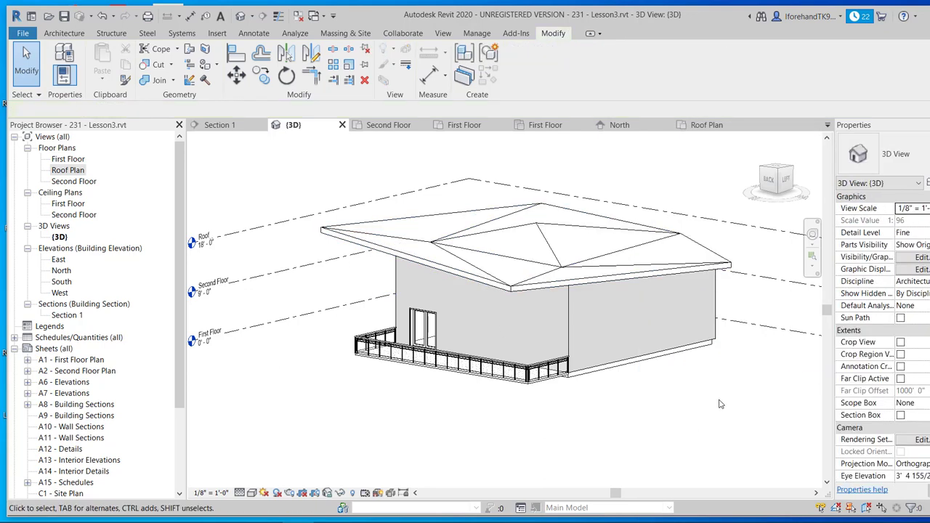
Examine the main roof and the attached walls from the back and left sides of the house in 3D
scroll(720, 404, "down", 2)
right_click(607, 412)
left_click(500, 443)
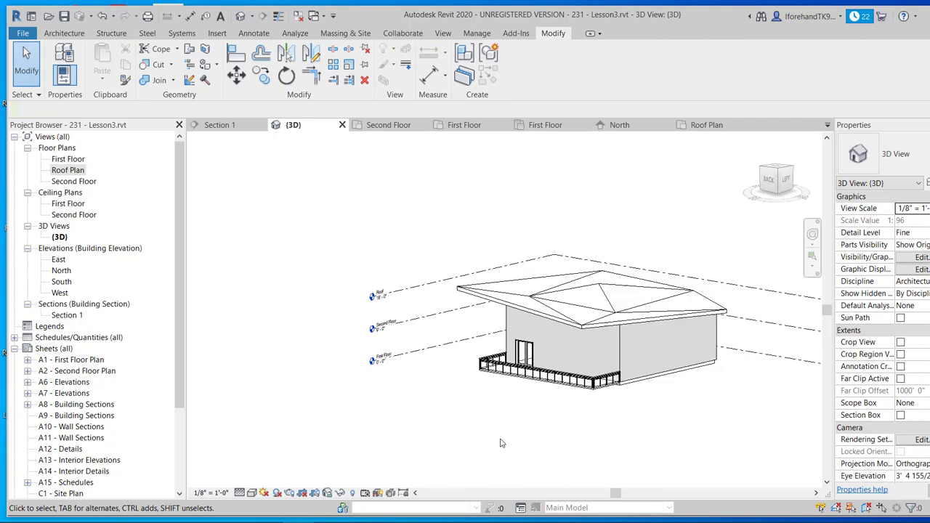
middle_click_drag(548, 429, 568, 457, "shift")
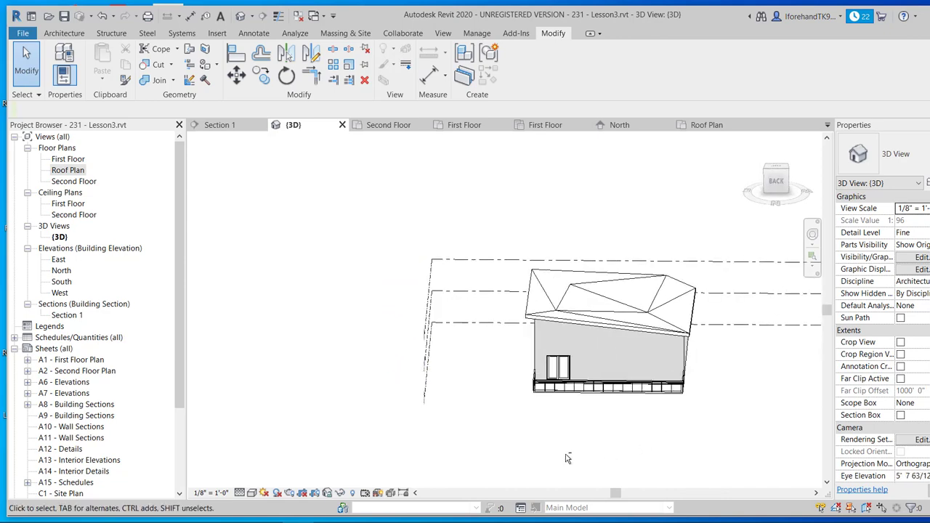
middle_click_drag(775, 459, 534, 452, "shift")
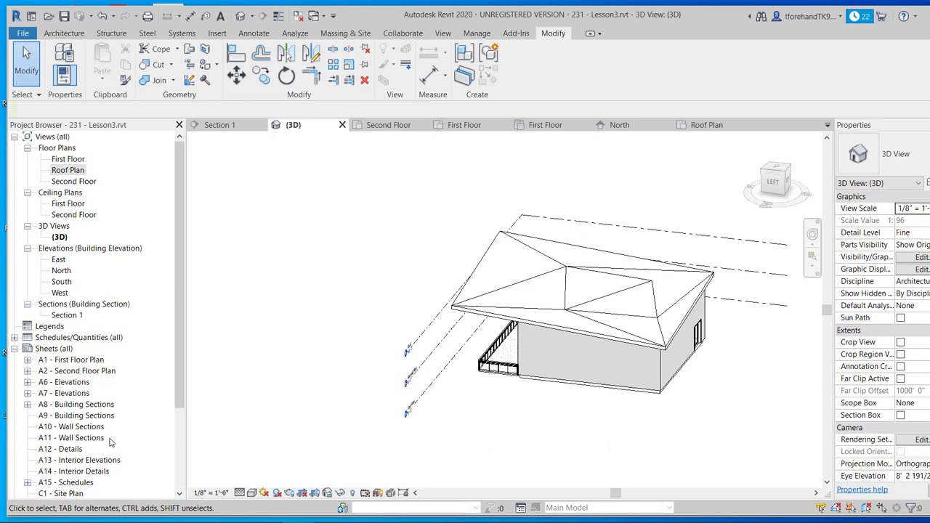
Place an automatic ceiling within the exterior walls in the First Floor plan, with a height offset of 8' 0"
double_click(60, 159)
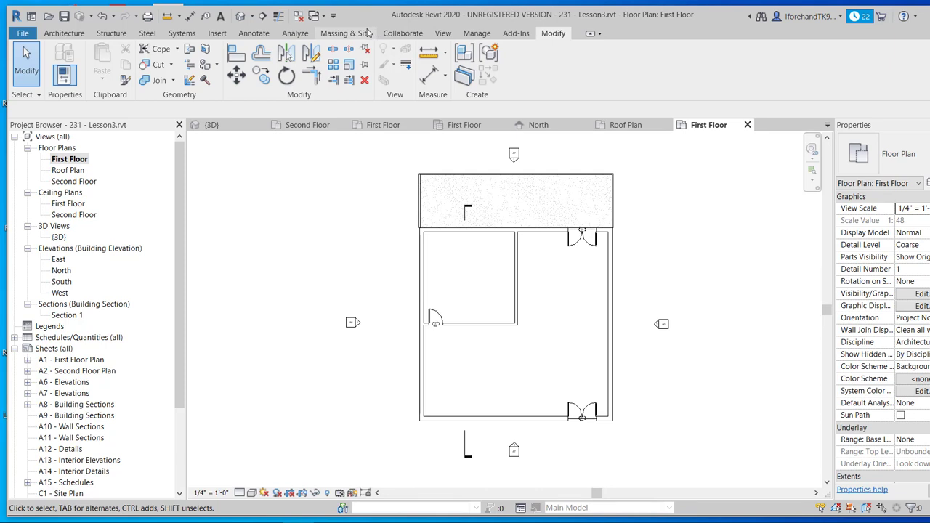
left_click(58, 34)
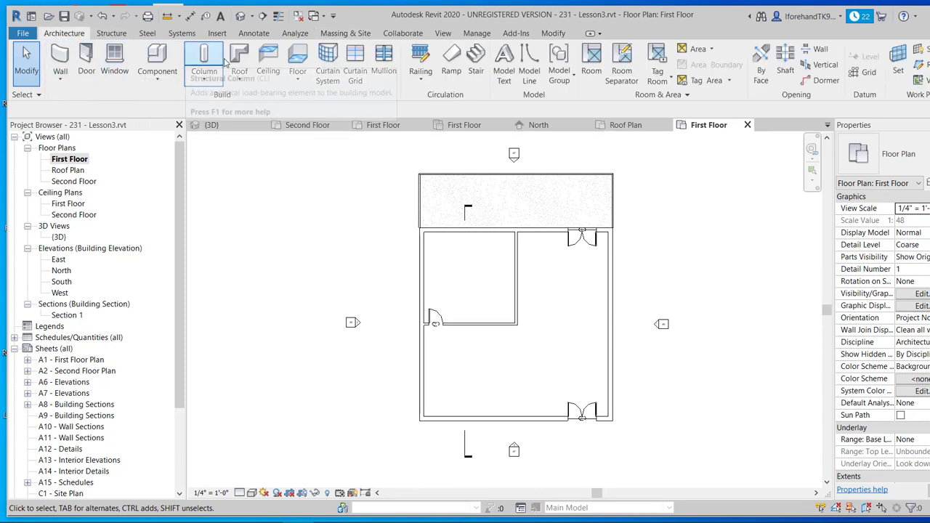
left_click(268, 56)
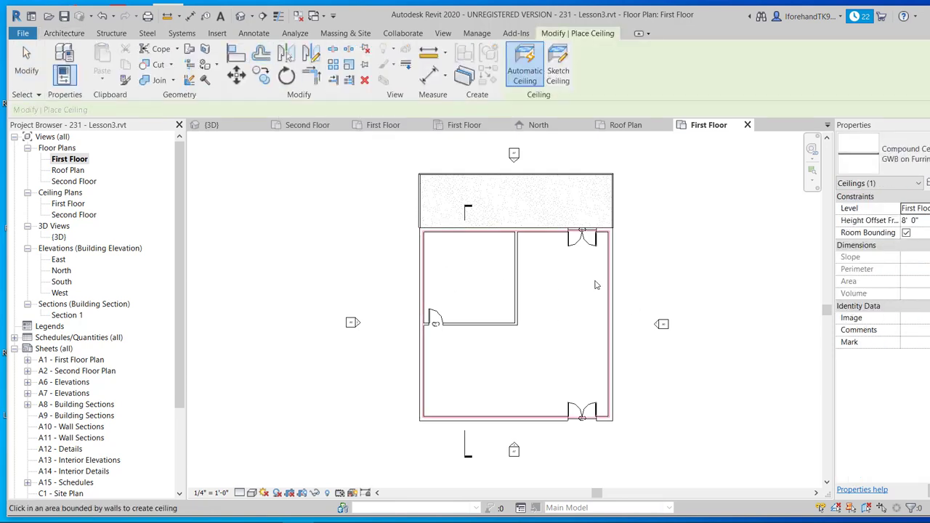
left_click(487, 266)
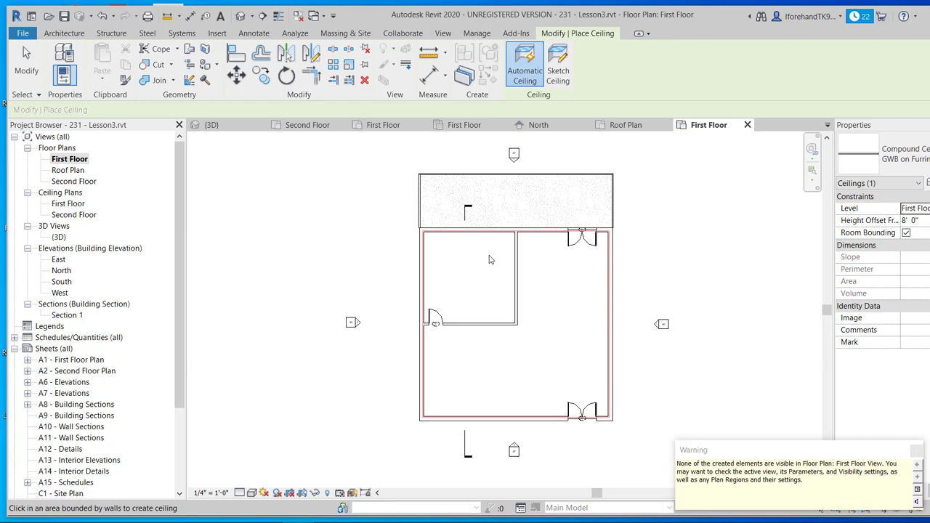
key("Escape")
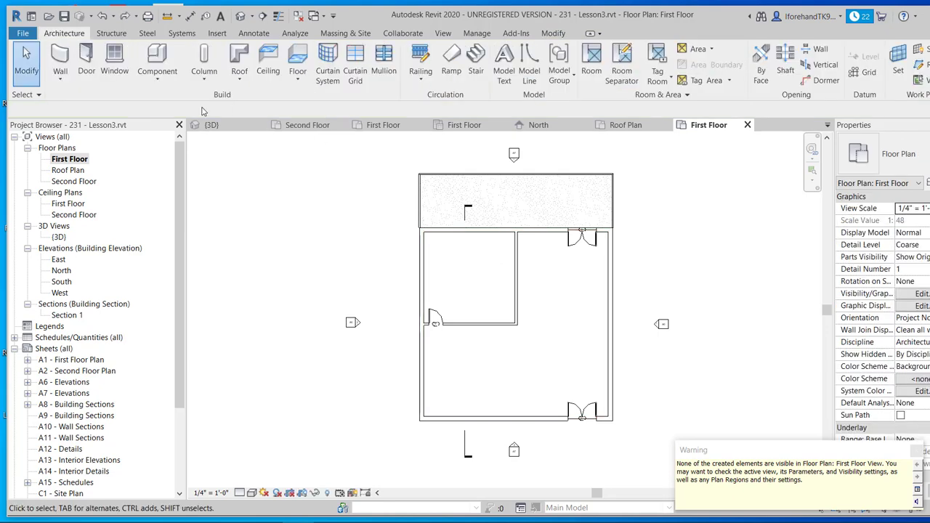
Open the First Floor ceiling plan and start a sketched ceiling
double_click(69, 205)
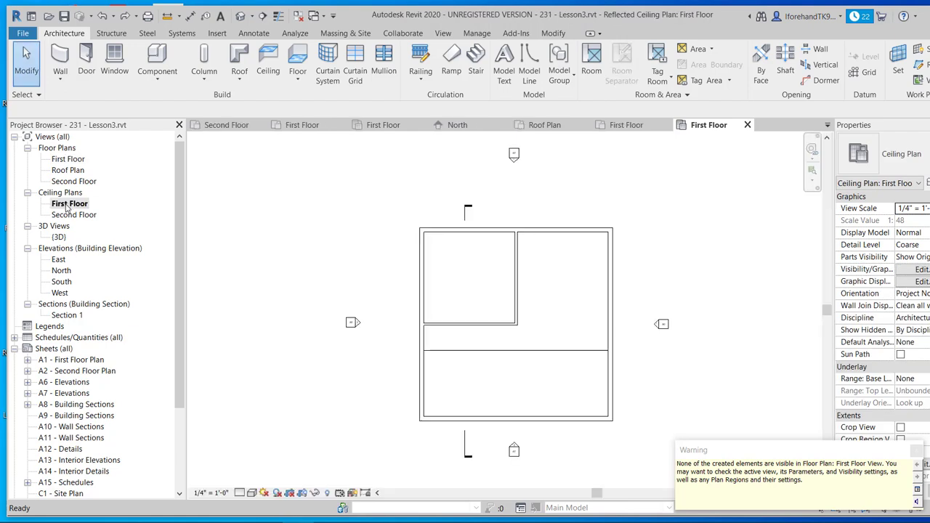
scroll(421, 321, "up", 4)
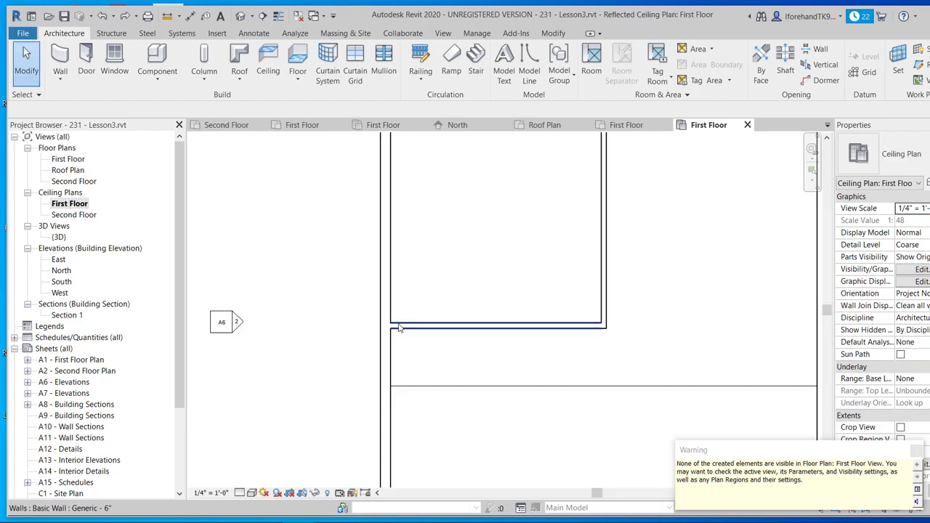
scroll(509, 273, "down", 3)
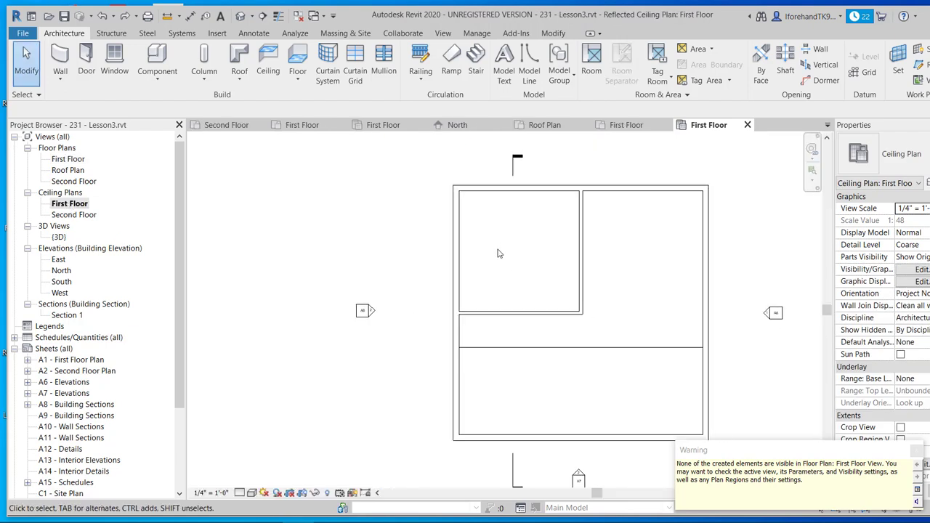
scroll(528, 290, "up", 1)
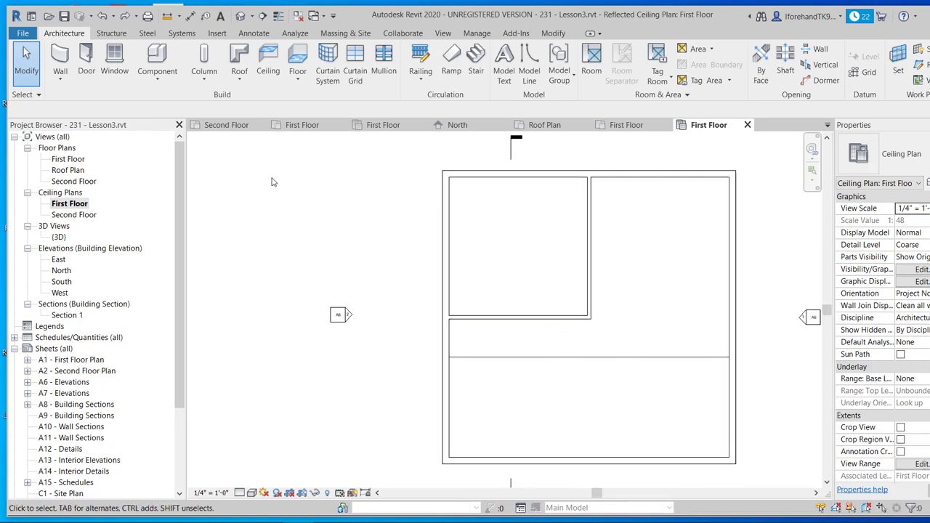
left_click(267, 62)
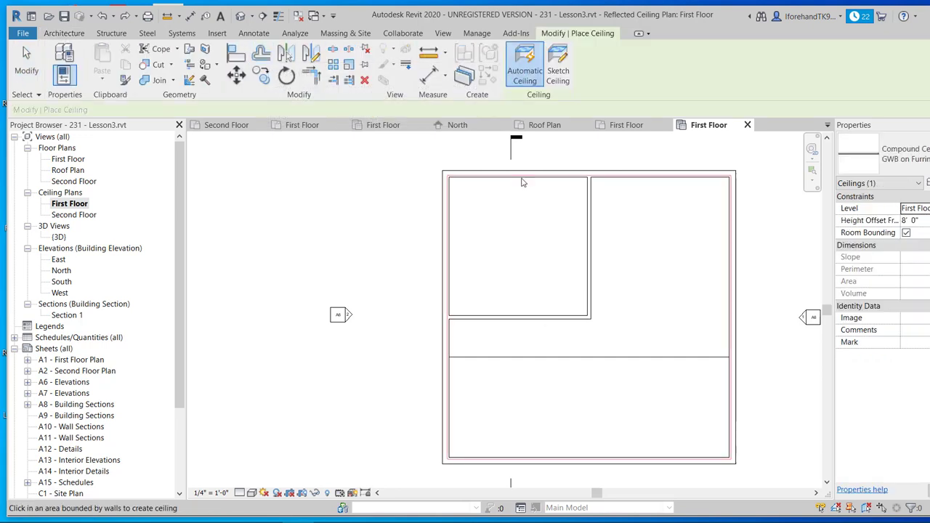
left_click(558, 65)
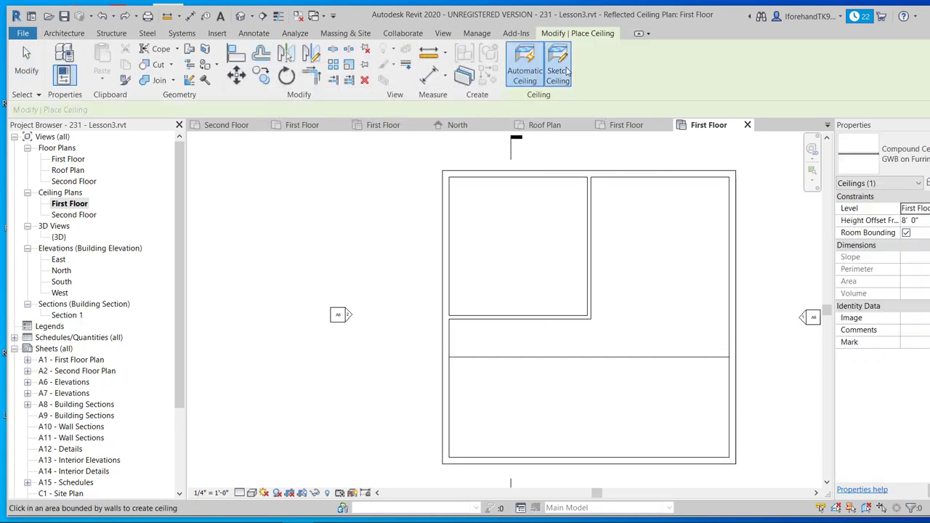
Try to trace the ceiling boundary line by line along the inner faces of the enclosed corner room, and undo the lines
left_click(449, 178)
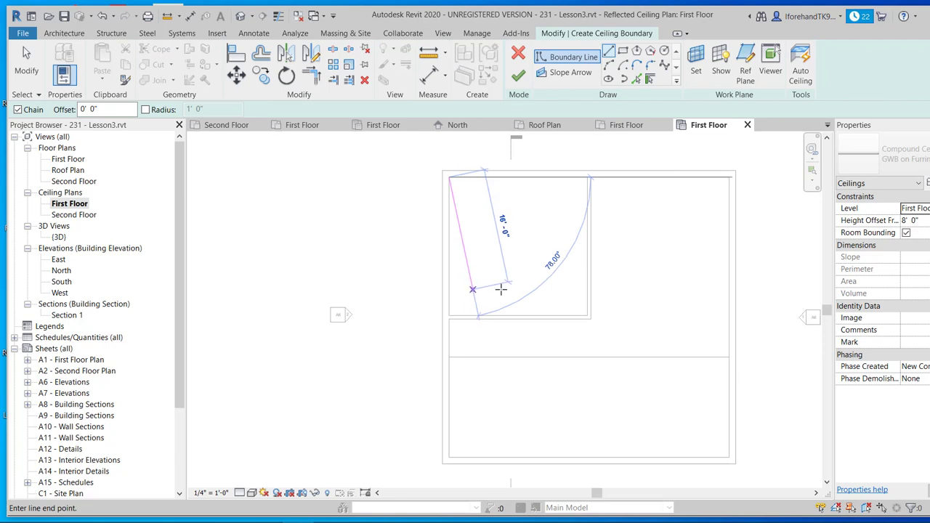
left_click(448, 315)
left_click(588, 314)
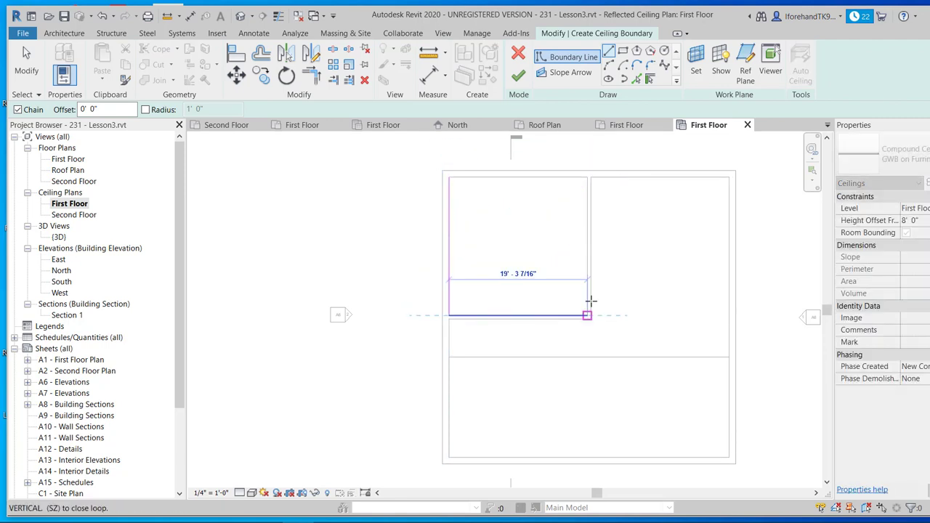
left_click(590, 177)
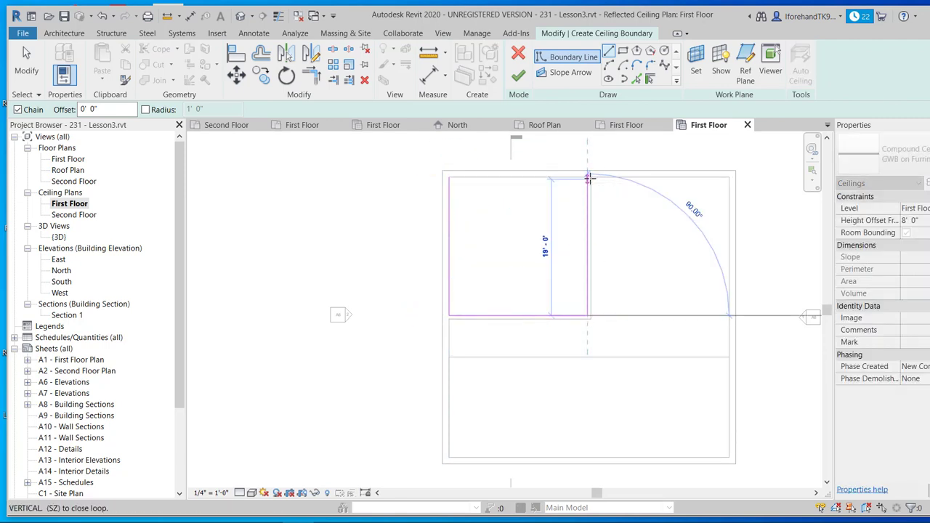
left_click(450, 178)
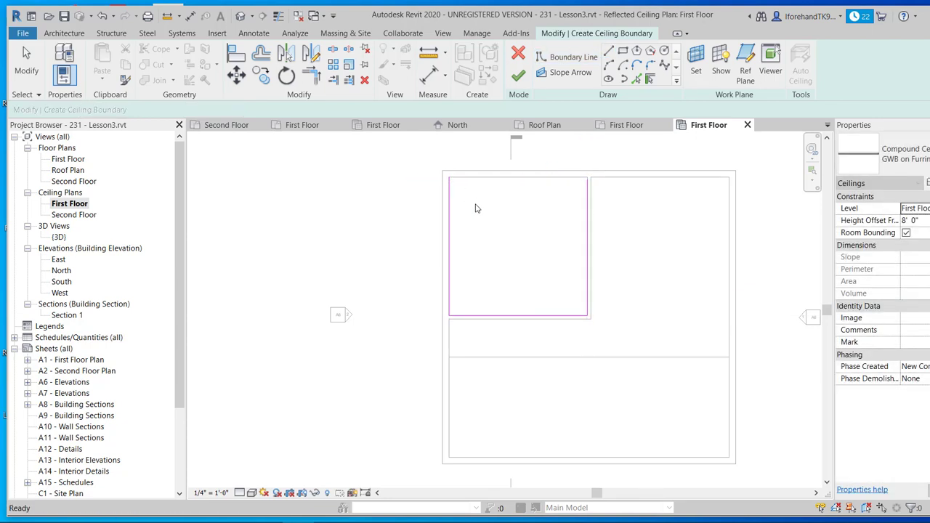
key("Escape")
key("ctrl+z")
key("ctrl+z")
key("ctrl+z")
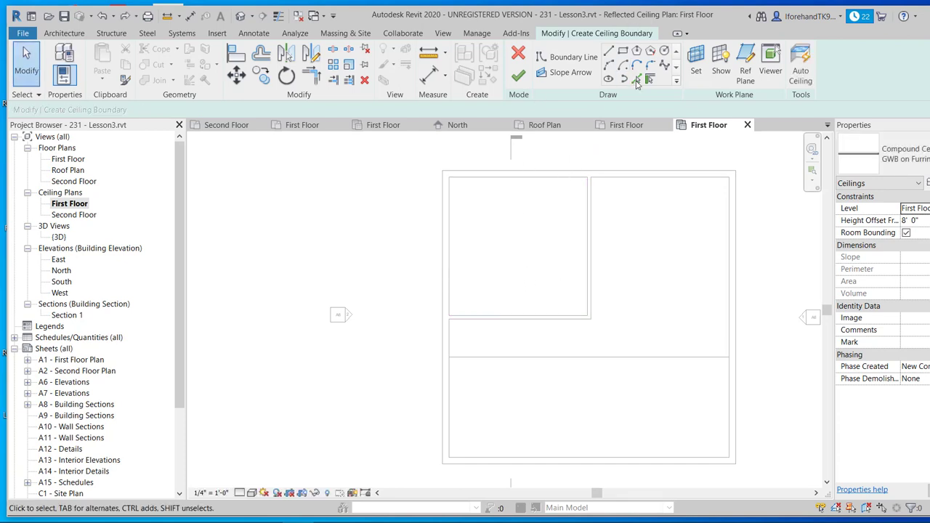
Create the ceiling boundary lines by picking the inner faces of the four walls around the enclosed corner room
left_click(638, 80)
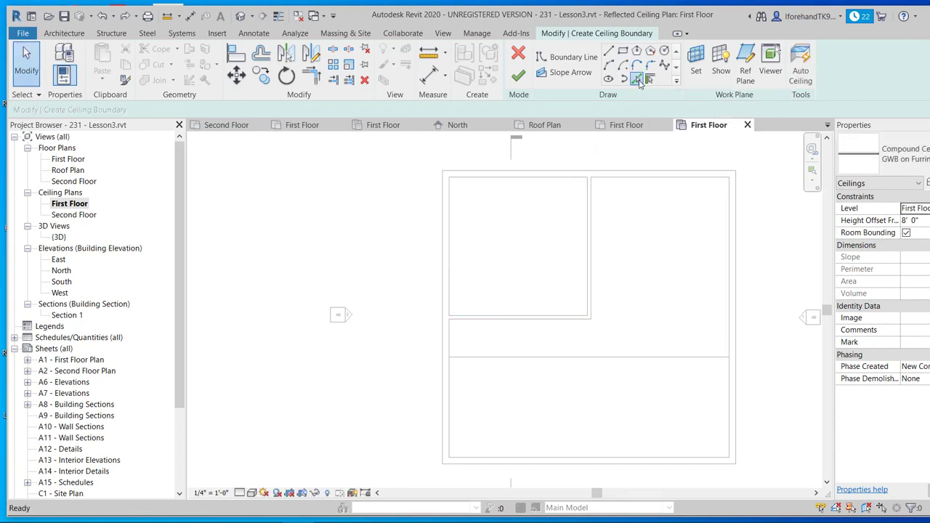
left_click(588, 232)
left_click(566, 181)
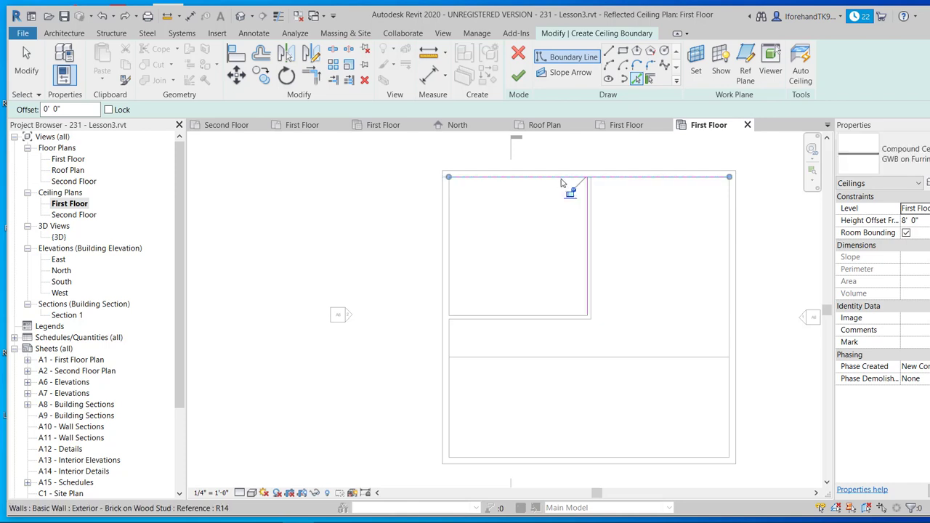
left_click(451, 234)
left_click(506, 317)
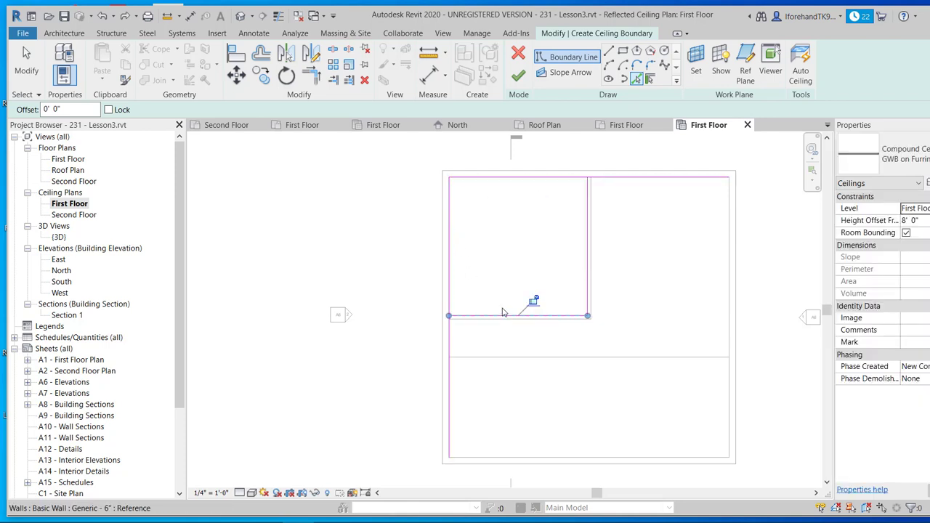
Trim the overlong boundary lines at the corners into a closed rectangle around the corner room and finish the ceiling sketch
left_click(318, 77)
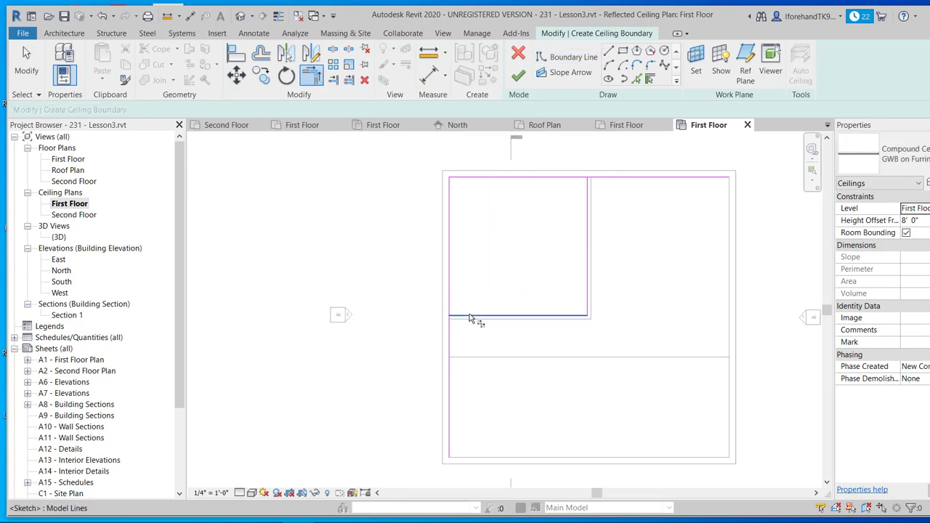
left_click(556, 178)
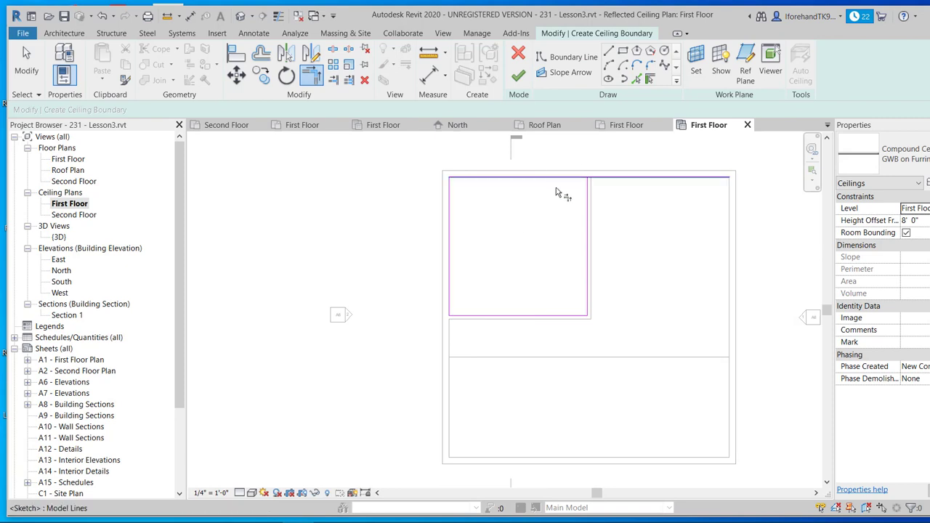
left_click(586, 198)
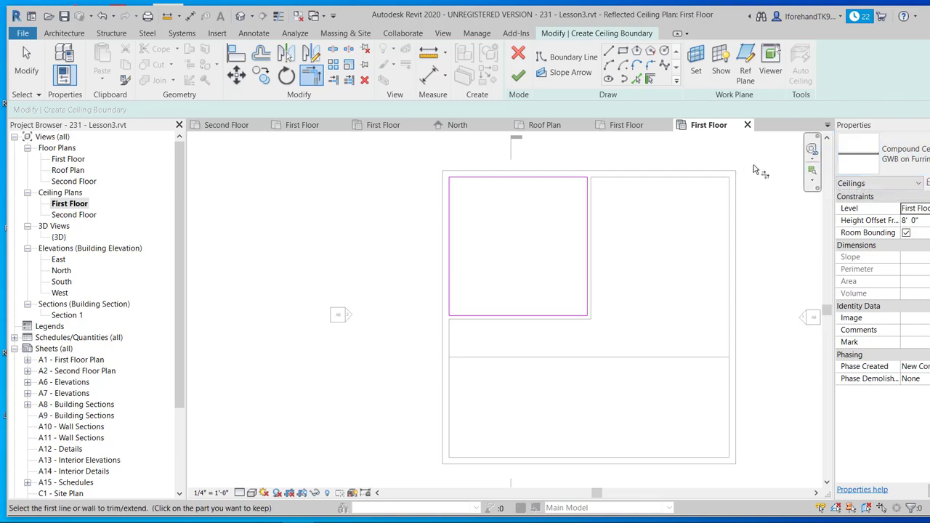
left_click(518, 75)
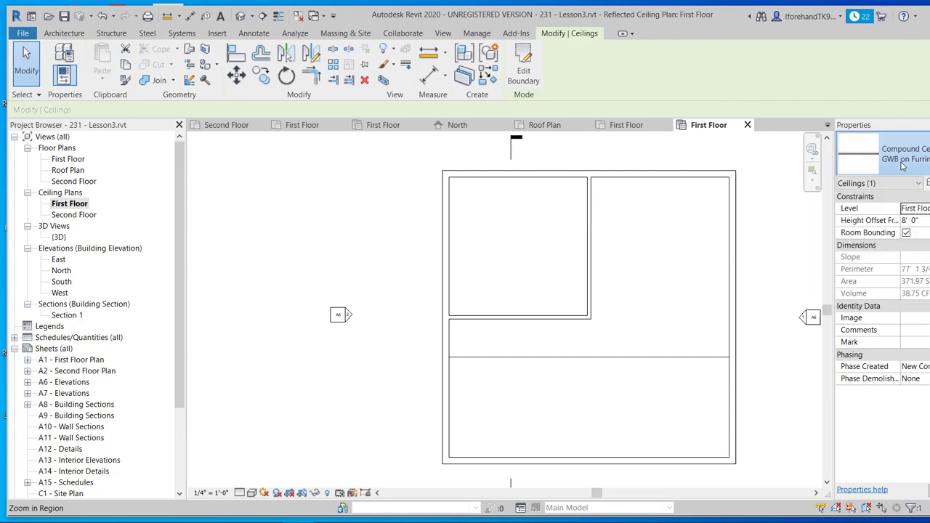
Change the corner room's ceiling type to the 2' x 4' ACT System compound ceiling and deselect it
left_click(904, 166)
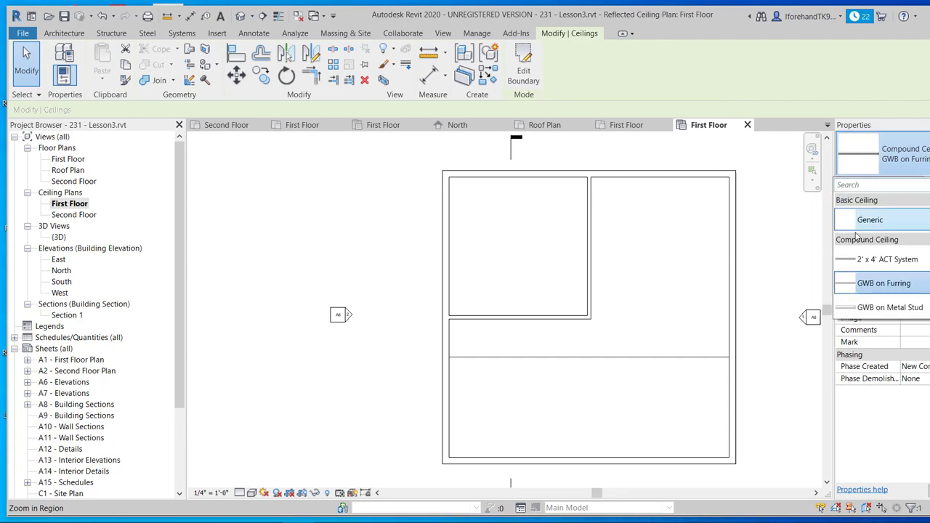
left_click(872, 263)
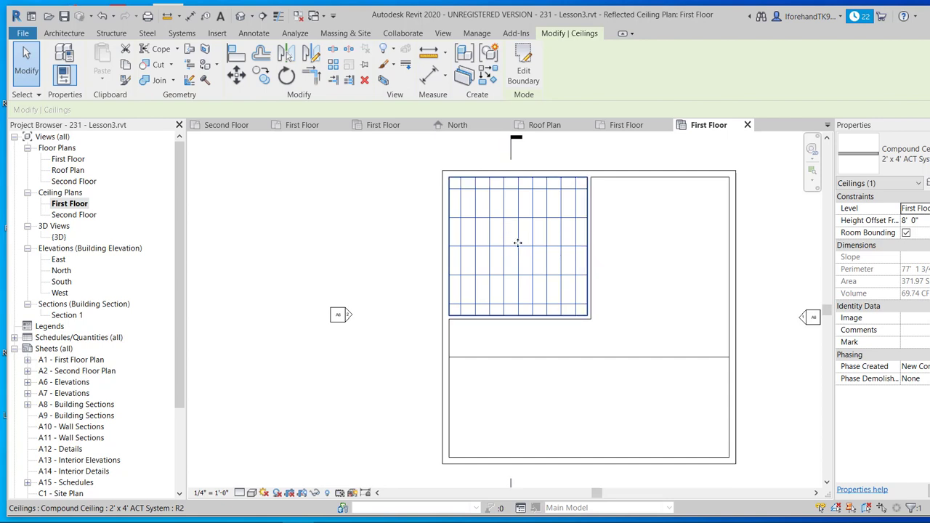
key("Escape")
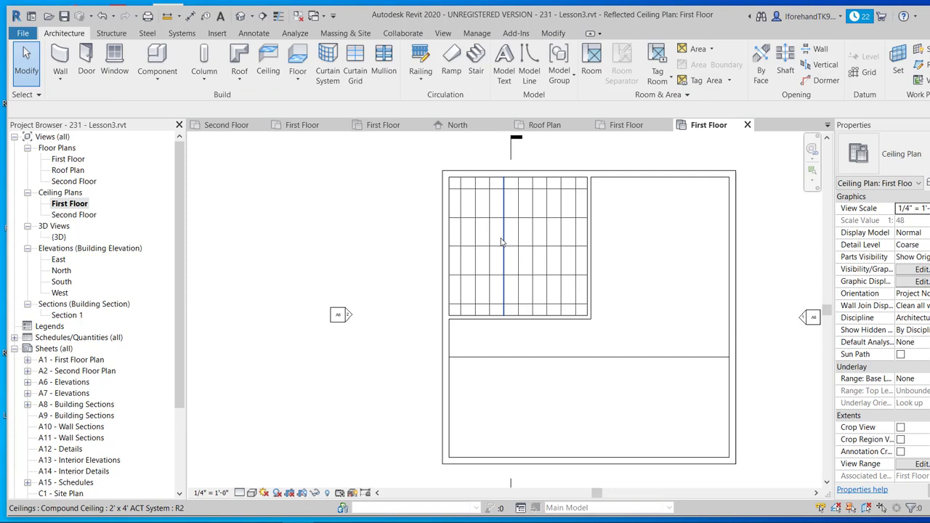
Shift the corner room's ceiling grid freehand in both directions by moving individual grid lines
left_click(503, 240)
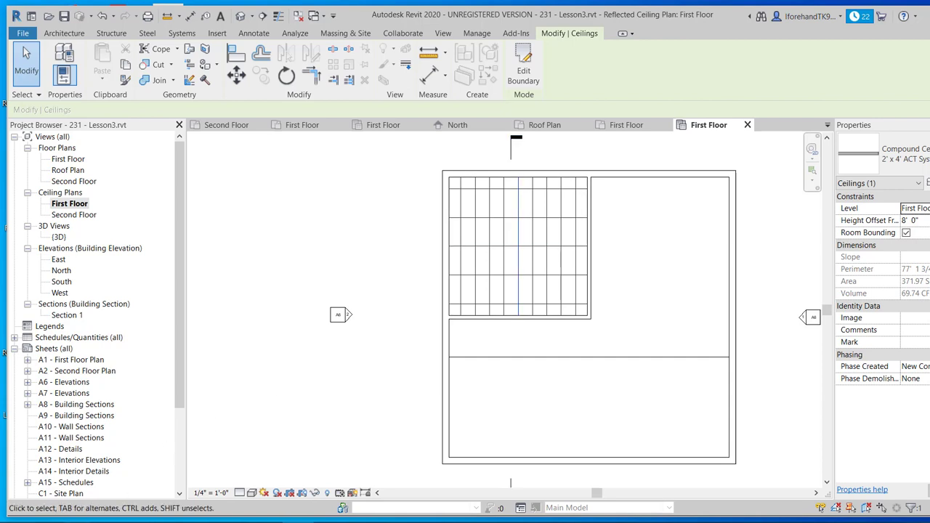
right_click(111, 522)
left_click(114, 516)
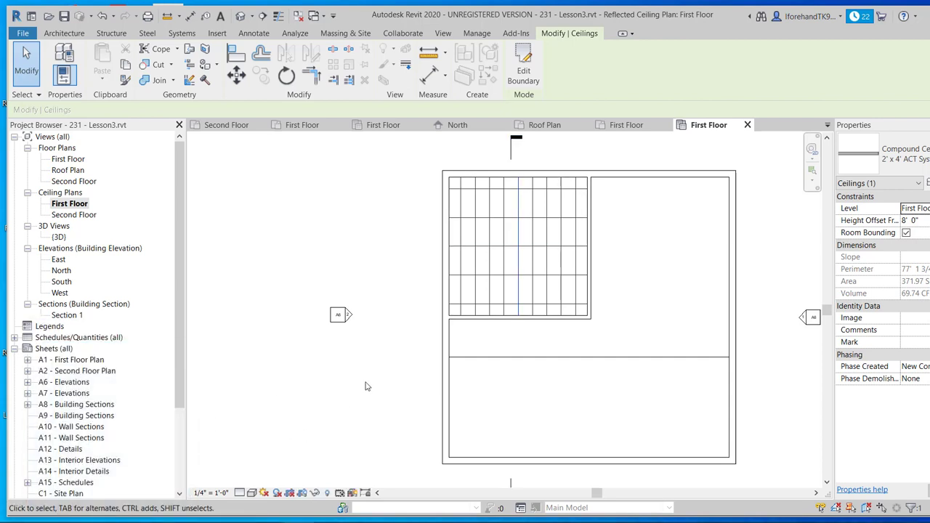
left_click(525, 234)
scroll(517, 231, "up", 4)
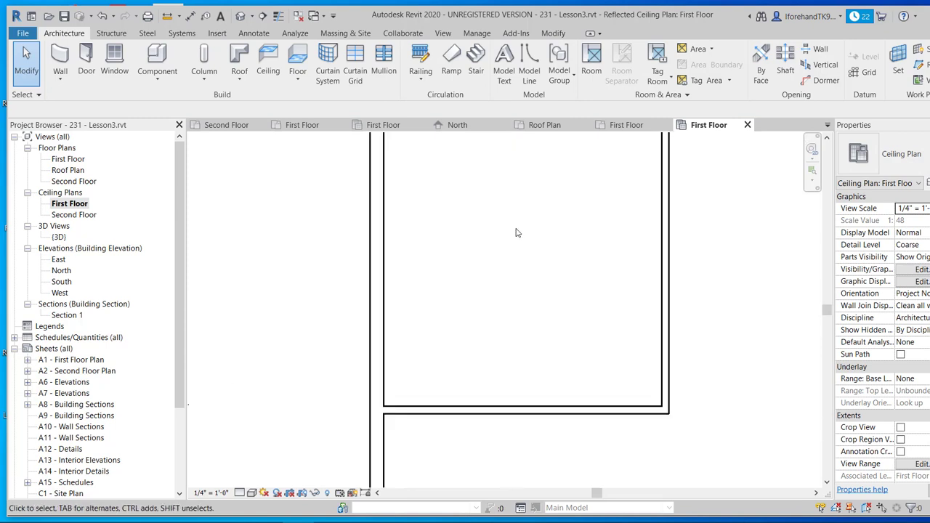
scroll(517, 230, "down", 1)
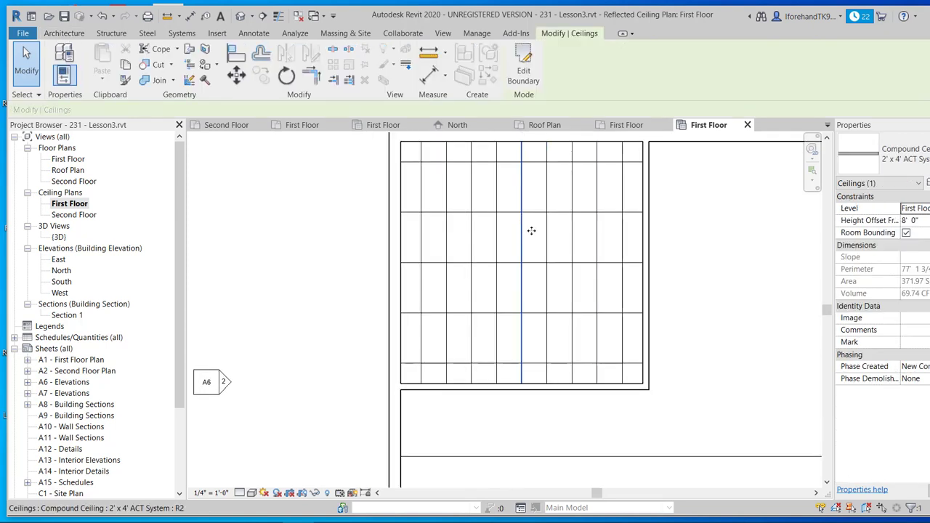
left_click_drag(539, 230, 547, 233)
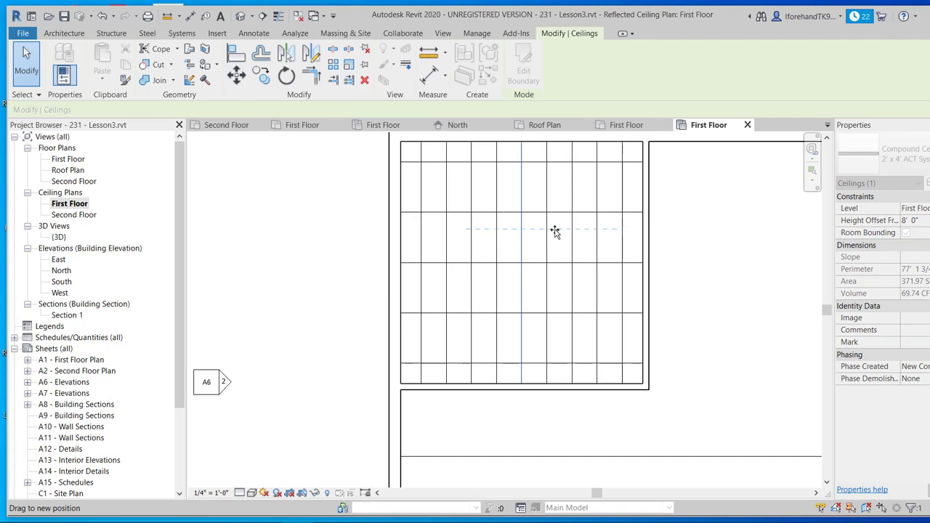
left_click_drag(583, 232, 546, 241)
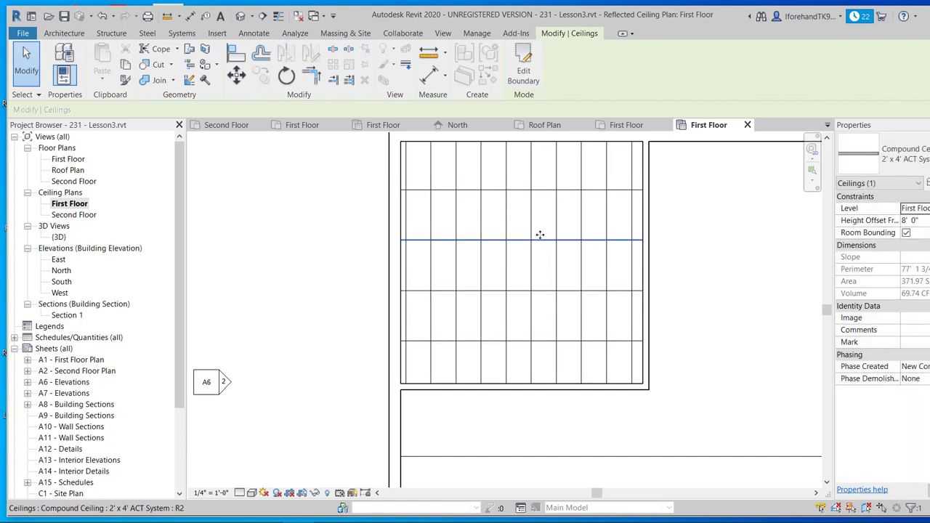
left_click_drag(519, 226, 519, 241)
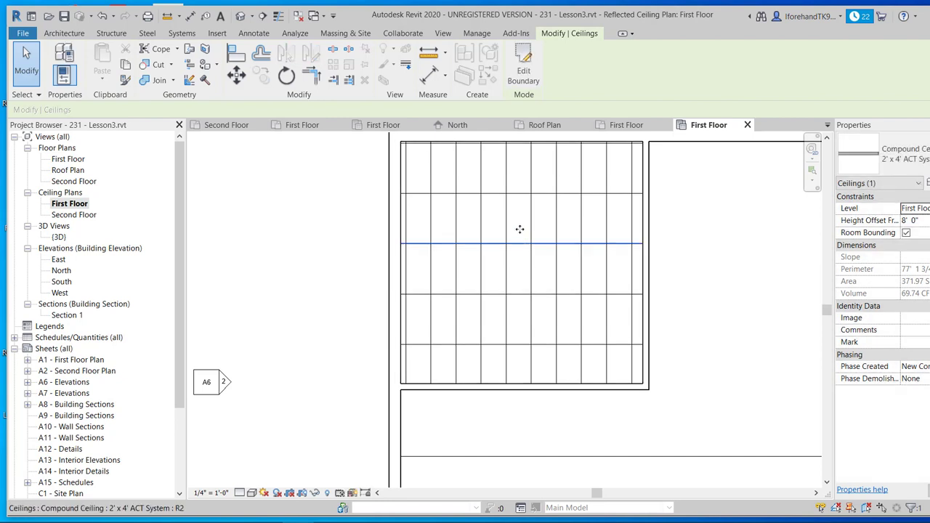
left_click_drag(520, 229, 515, 227)
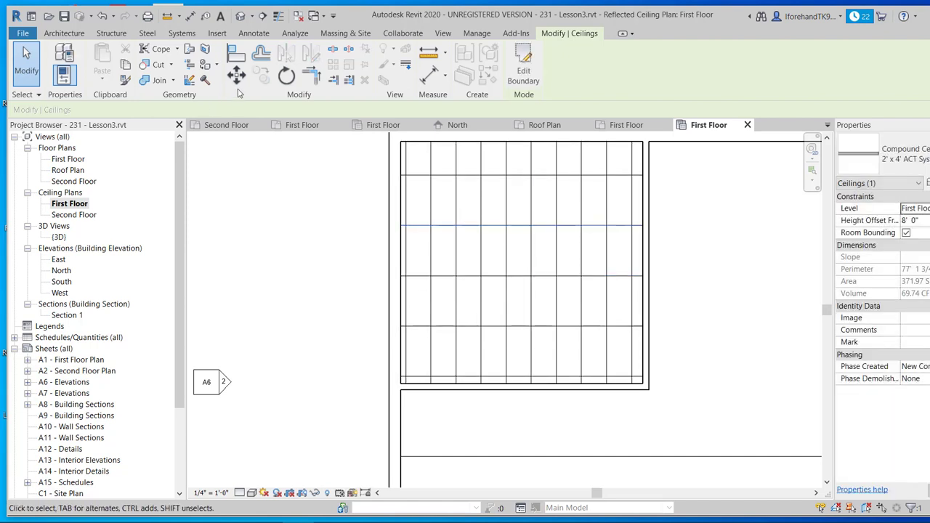
Rotate the corner room's ceiling grid by about 70°
left_click(290, 79)
left_click(531, 251)
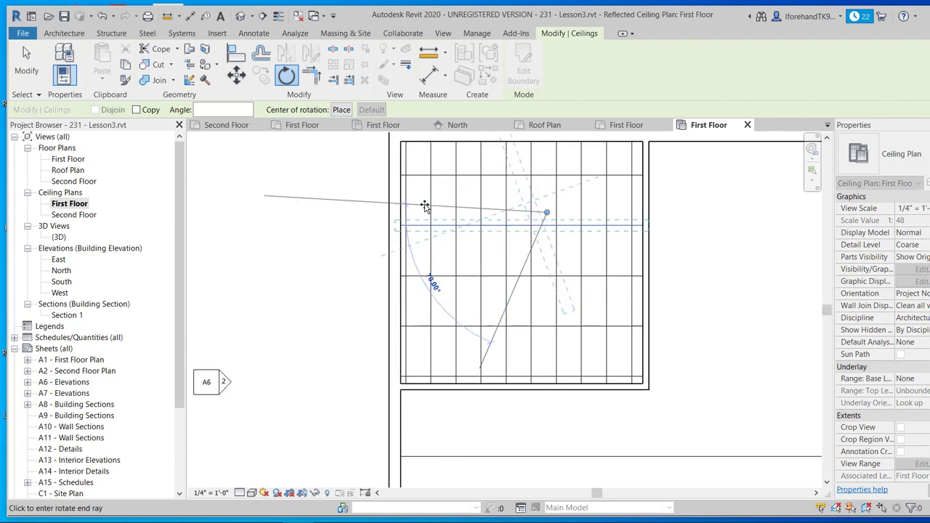
left_click(425, 206)
scroll(328, 249, "down", 4)
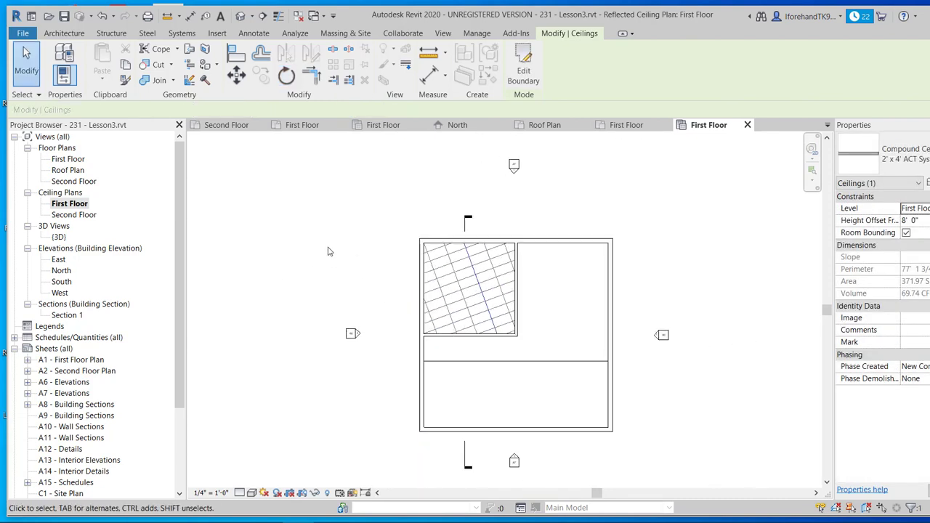
Shift the rotated ceiling grid slightly, and undo both the shift and the rotation
scroll(415, 308, "up", 1)
scroll(415, 308, "up", 3)
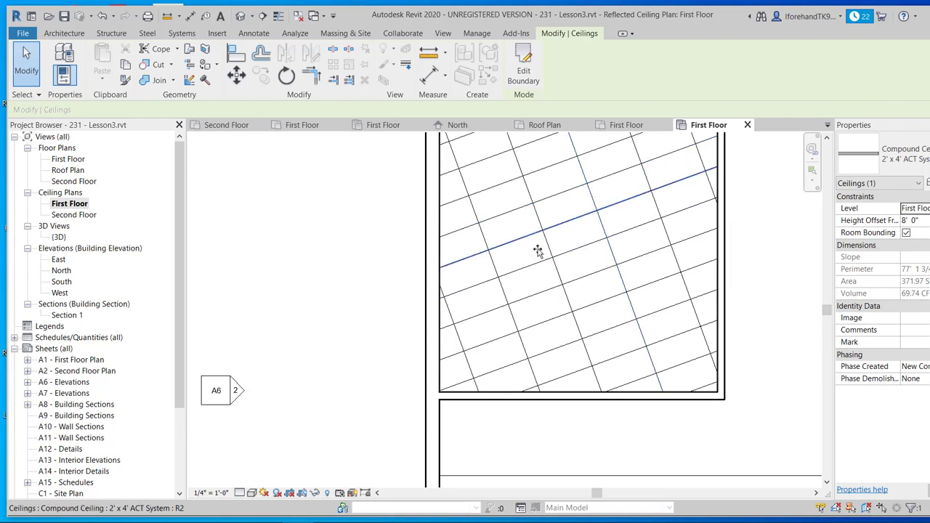
left_click_drag(538, 250, 528, 253)
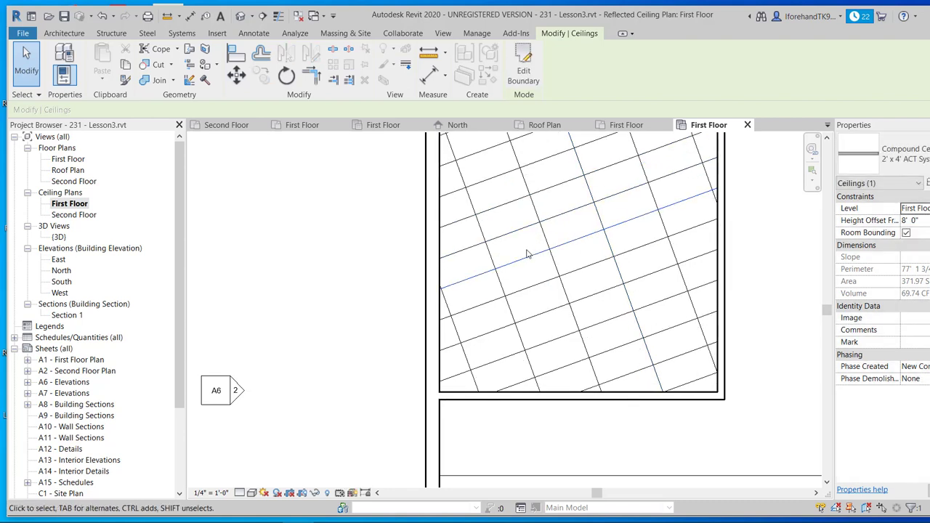
scroll(527, 253, "down", 3)
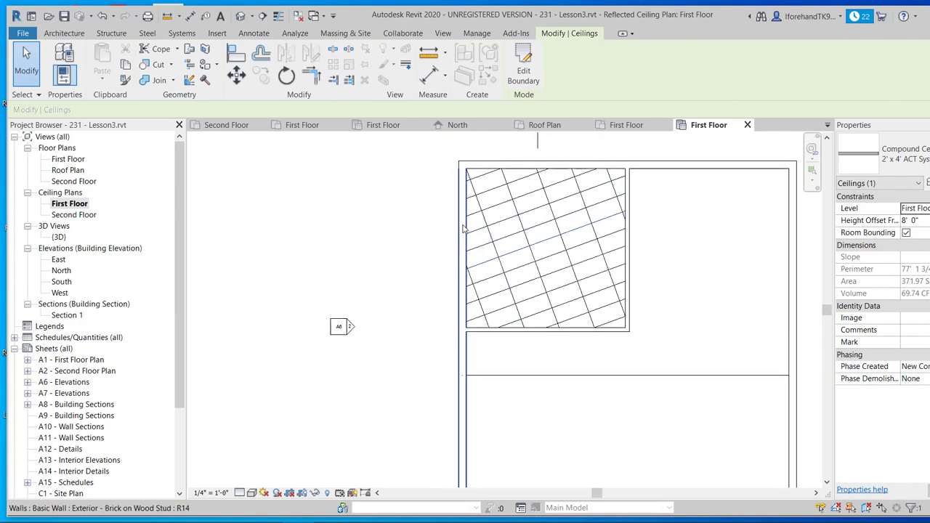
scroll(487, 229, "up", 3)
key("ctrl+z")
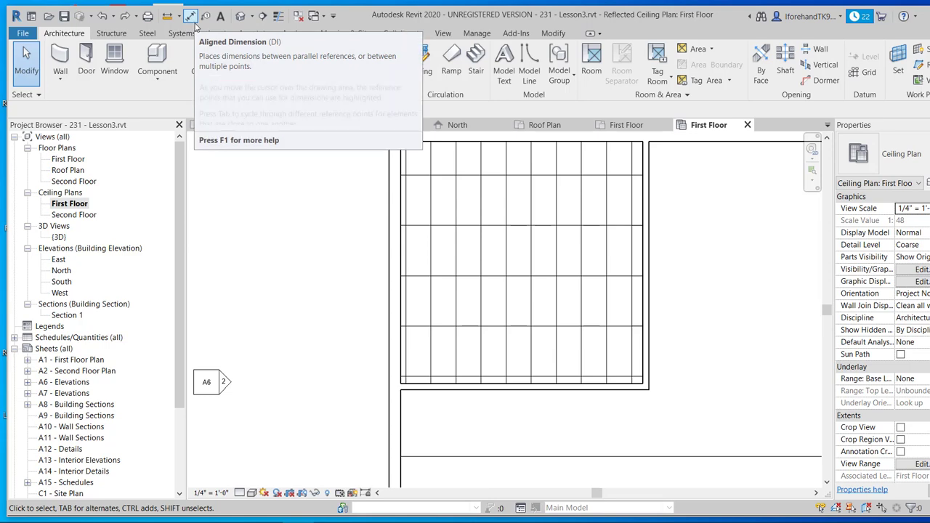
Align the ceiling grid to the centerlines of the corner room's horizontal interior wall and its exterior side wall
left_click(512, 214)
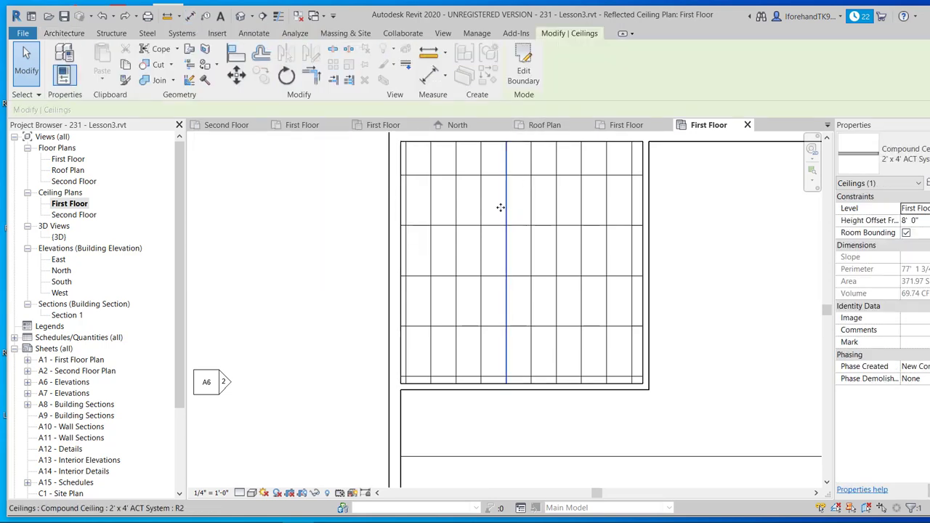
left_click(234, 55)
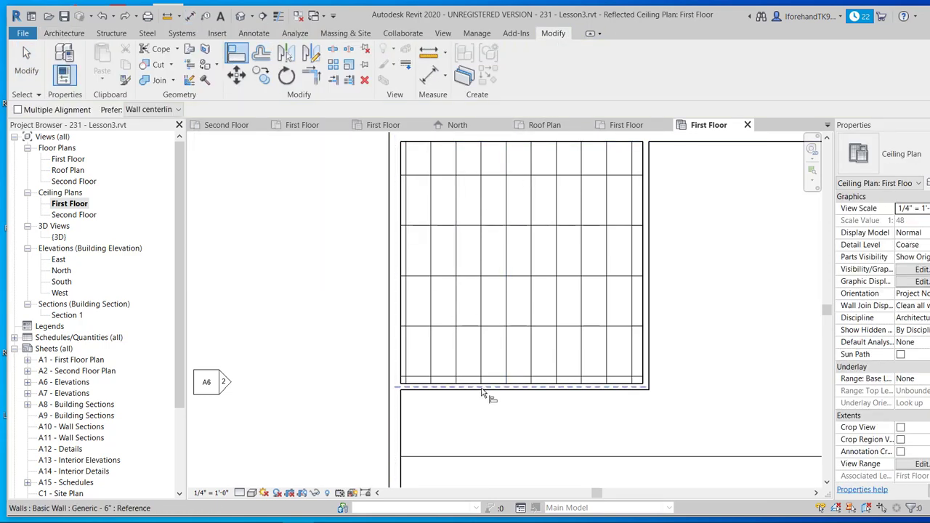
left_click(481, 387)
left_click(486, 377)
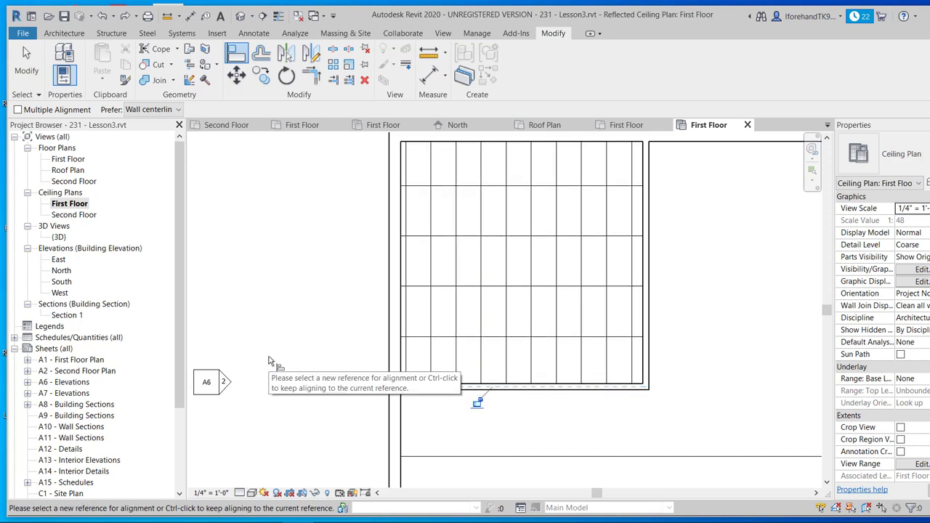
left_click(402, 305)
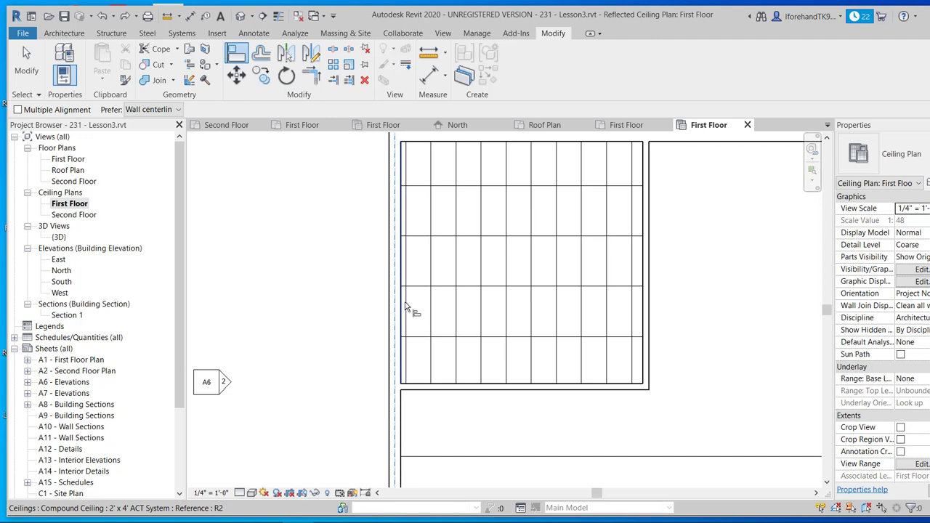
left_click(406, 306)
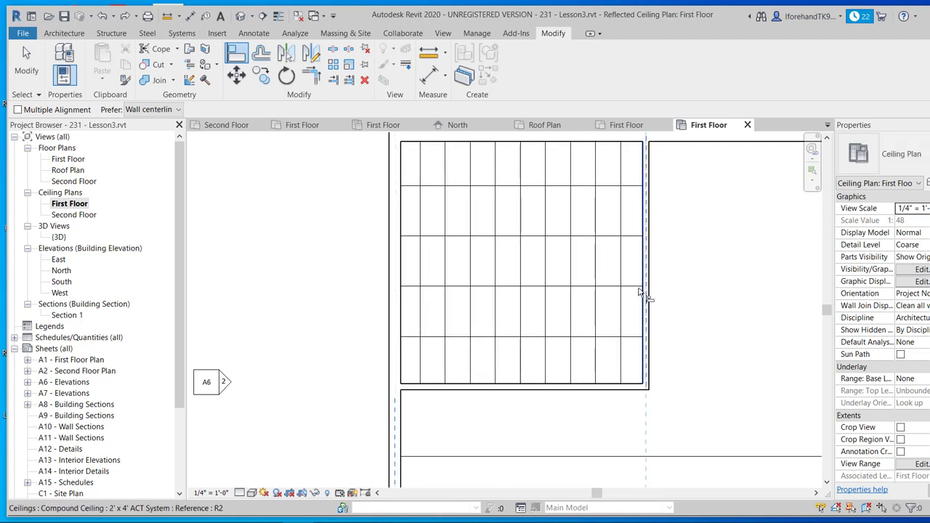
key("Escape")
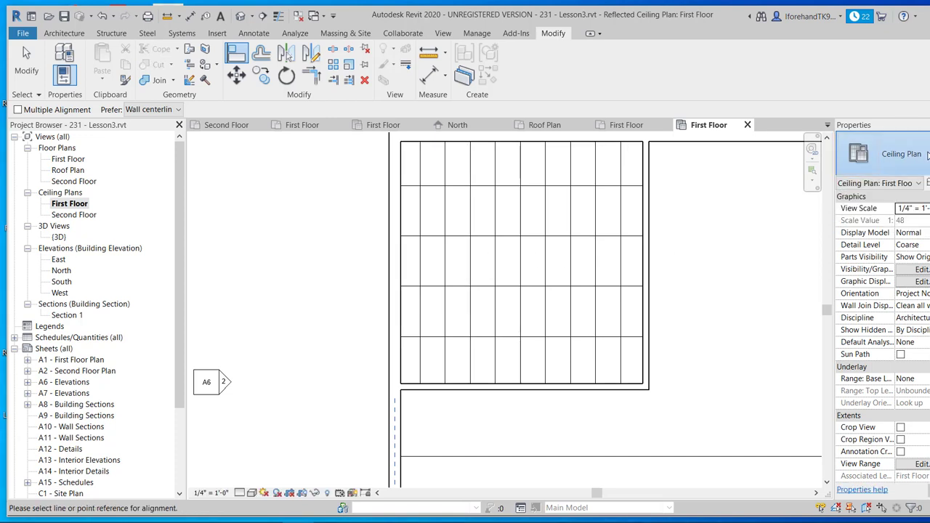
Place three Pendant Light - Hemisphere 100W - 120V fixtures in a rough row across the middle of the corner room's ceiling
left_click(73, 34)
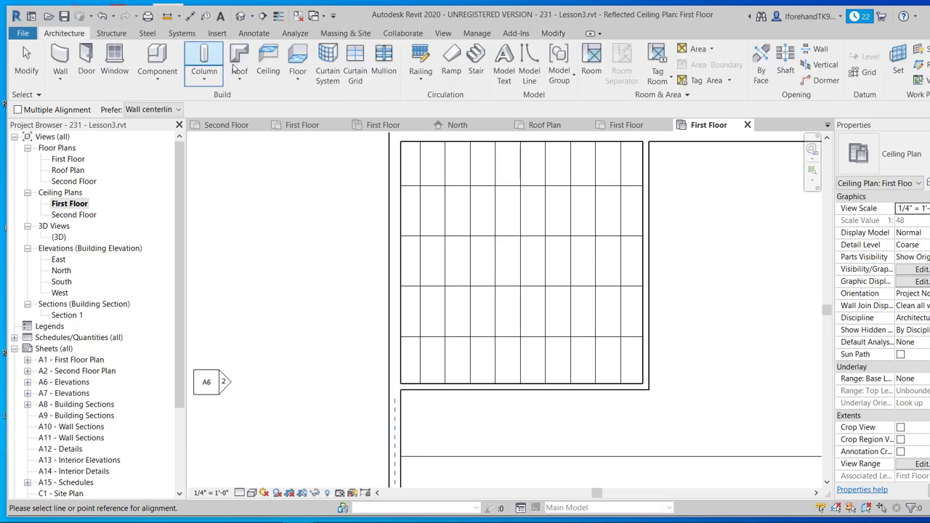
left_click(165, 82)
left_click(159, 100)
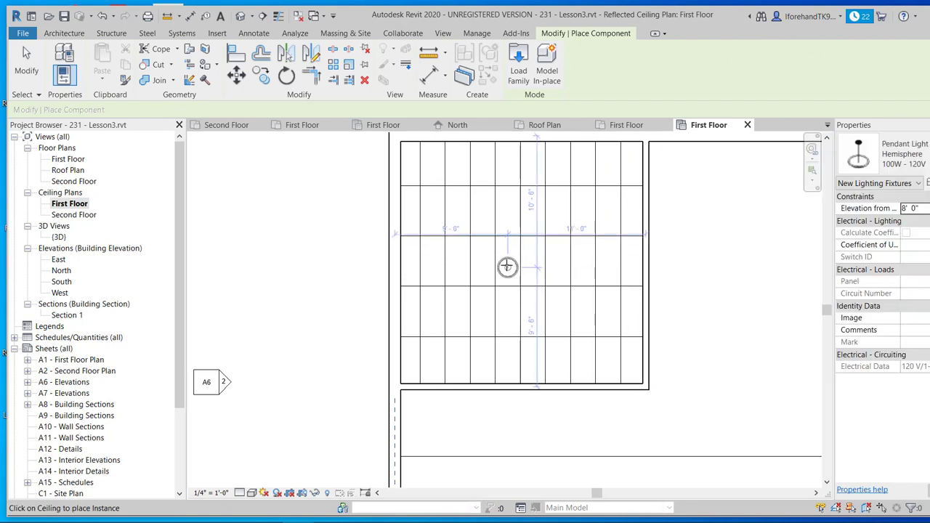
left_click(507, 262)
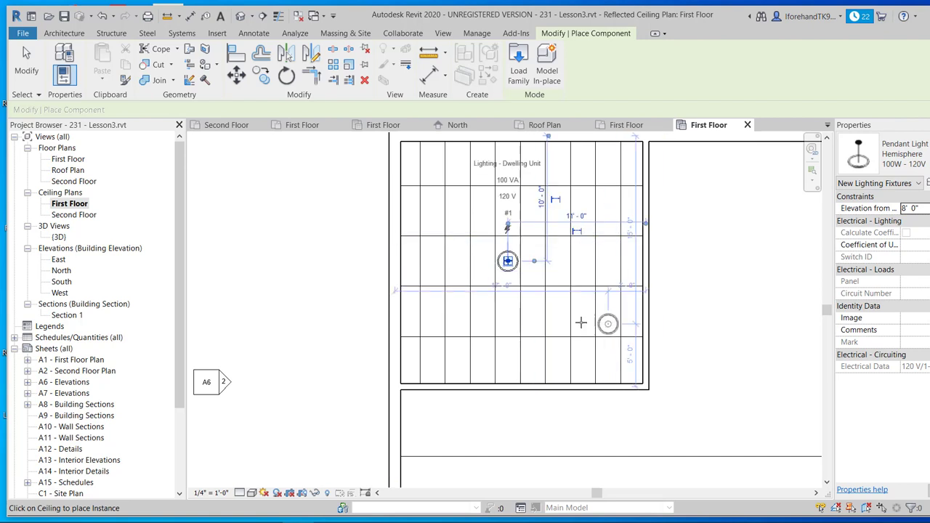
left_click(583, 273)
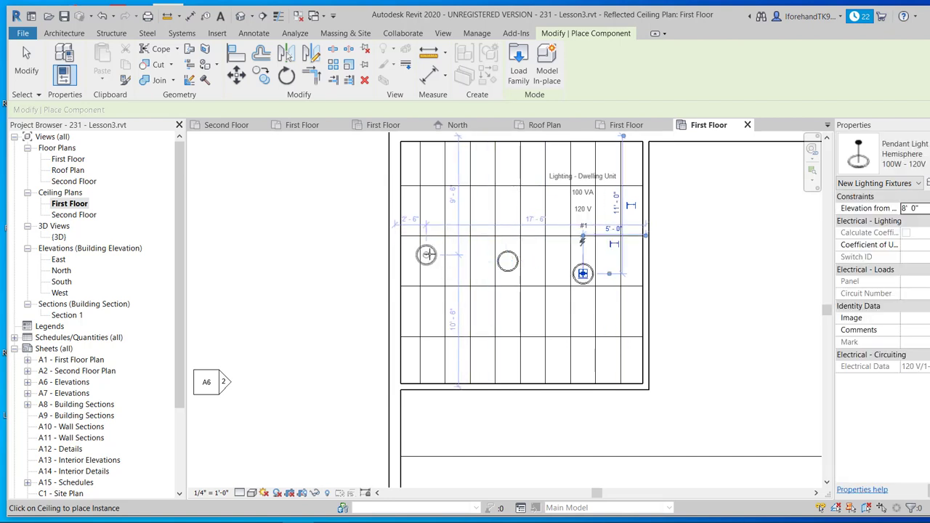
left_click(432, 254)
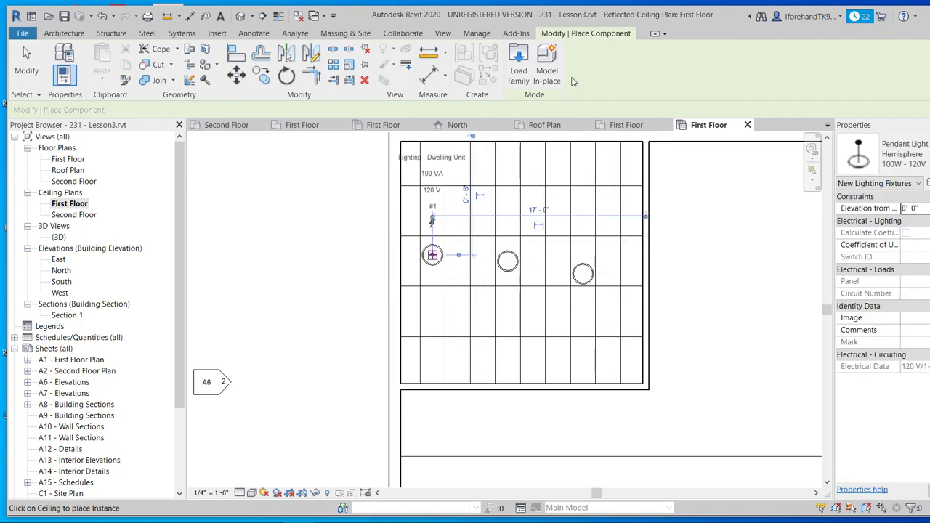
left_click(24, 77)
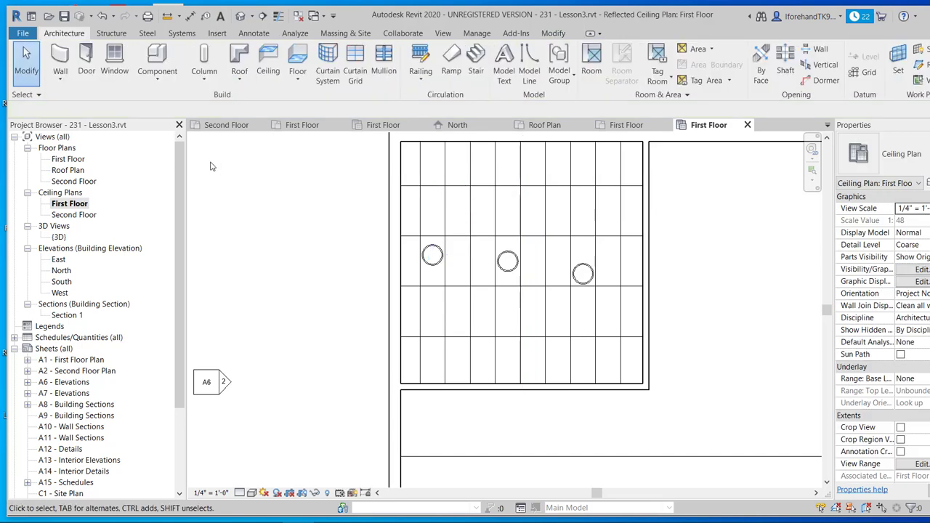
left_click(432, 259)
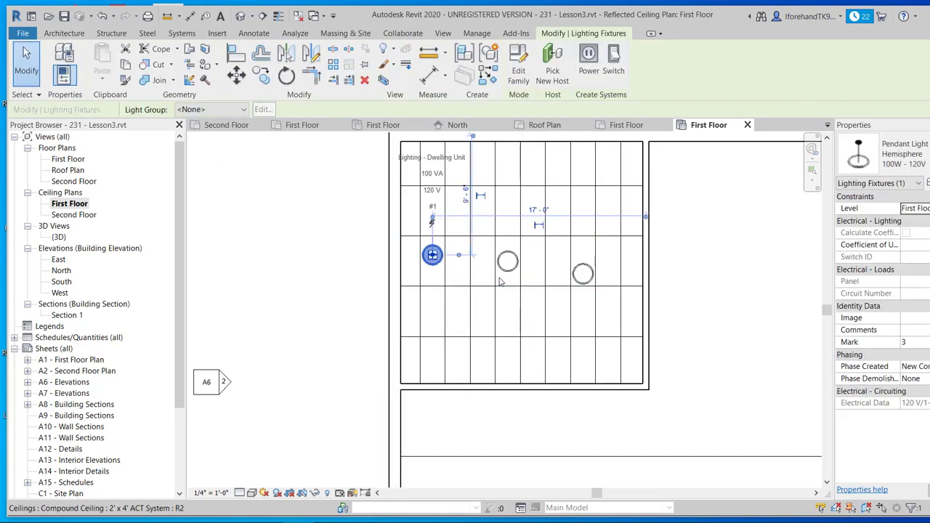
left_click(377, 276)
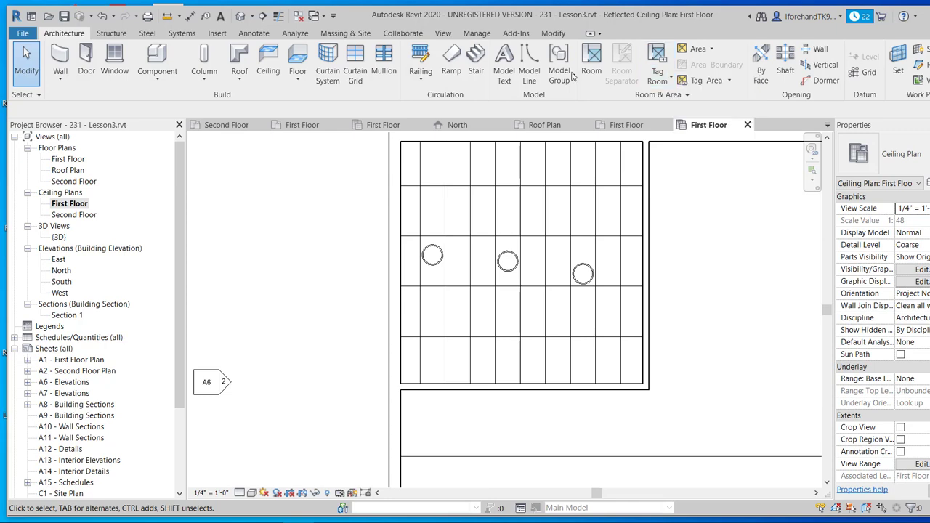
left_click(496, 268)
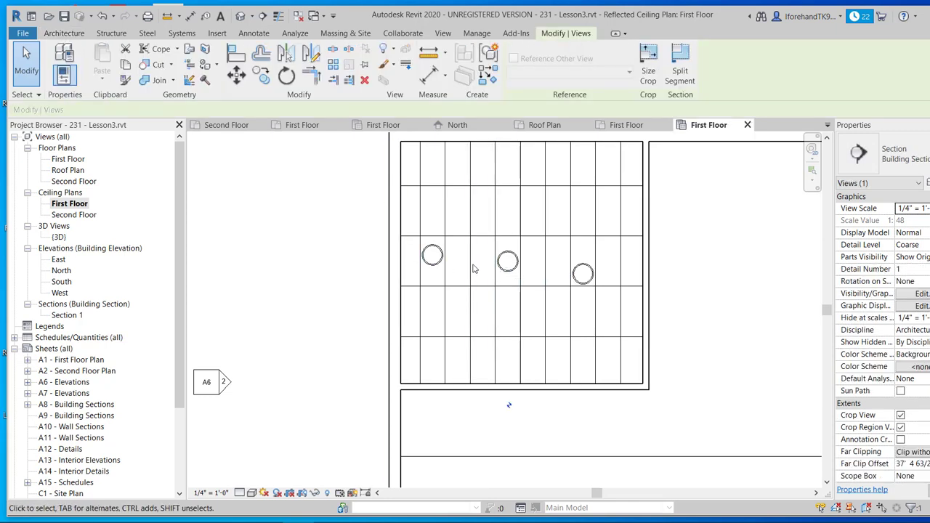
left_click(335, 240)
left_click(509, 270)
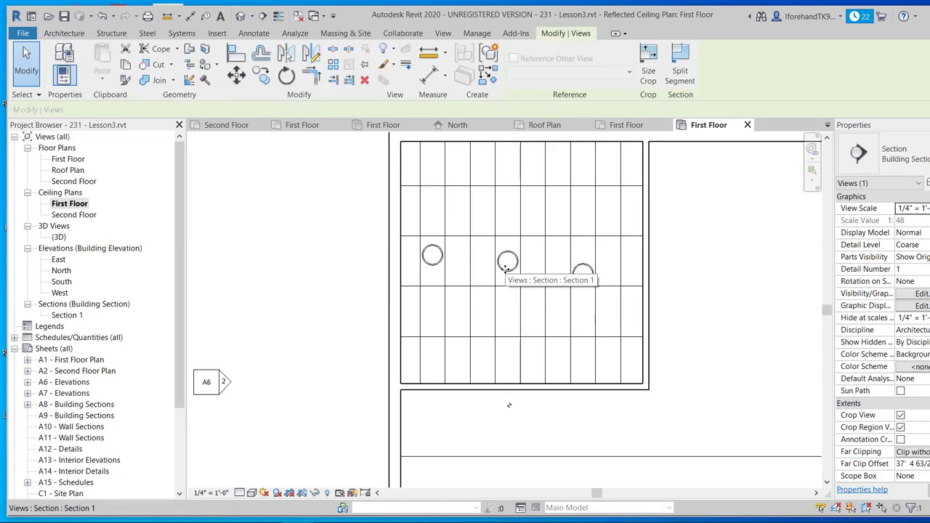
Align the center of the leftmost pendant light in the corner room horizontally with the middle pendant light
key("a")
key("l")
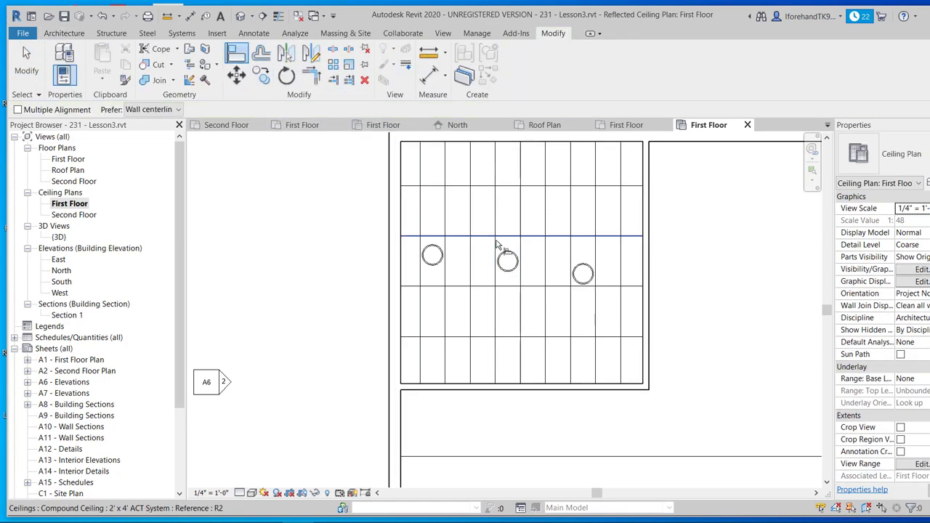
left_click(424, 266)
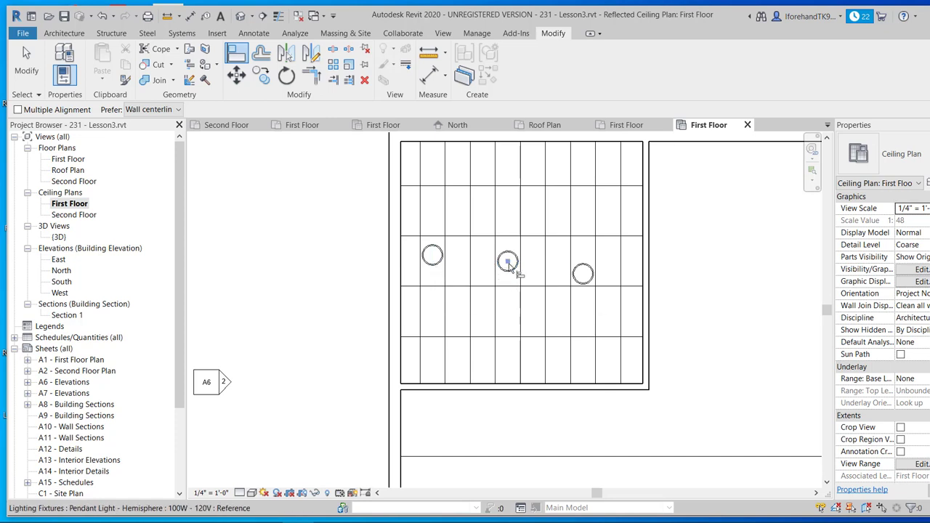
left_click(516, 265)
left_click(441, 257)
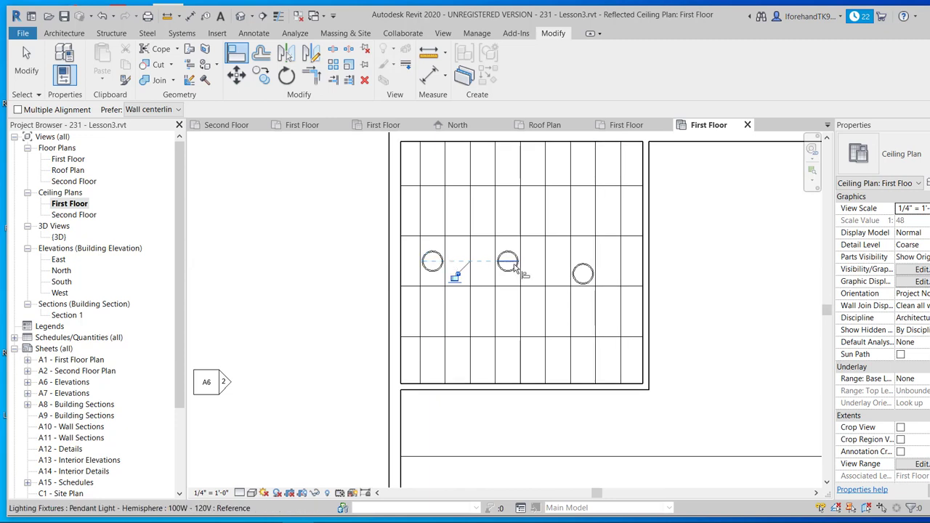
Try to align the middle pendant light with the rightmost one, and undo that alignment
left_click(590, 274)
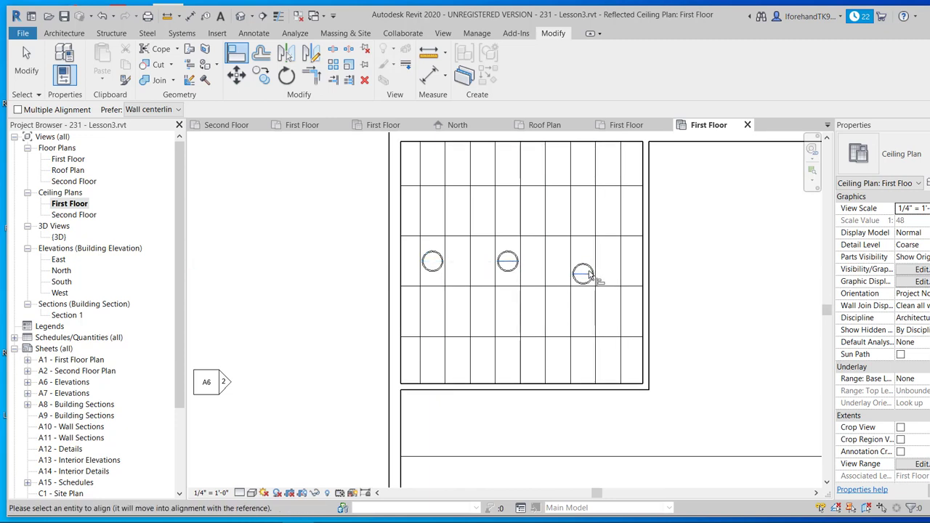
left_click(519, 263)
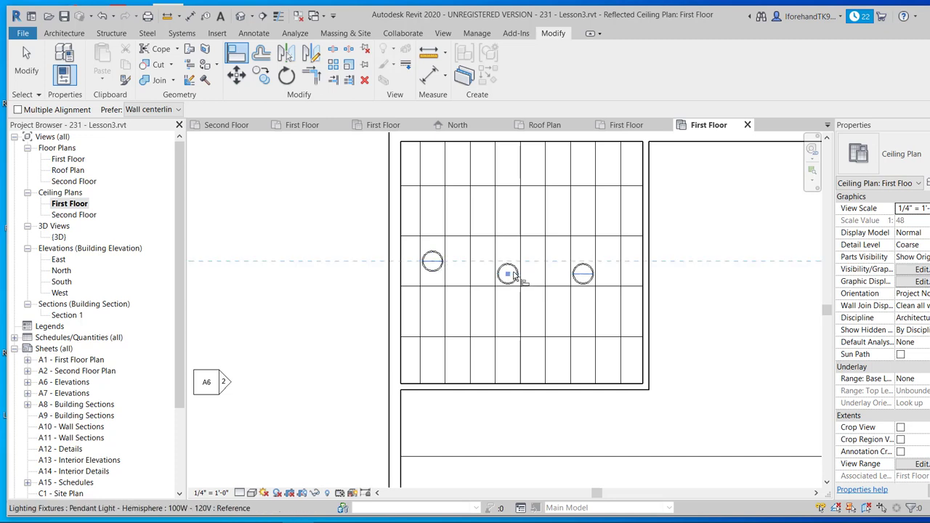
left_click(517, 271)
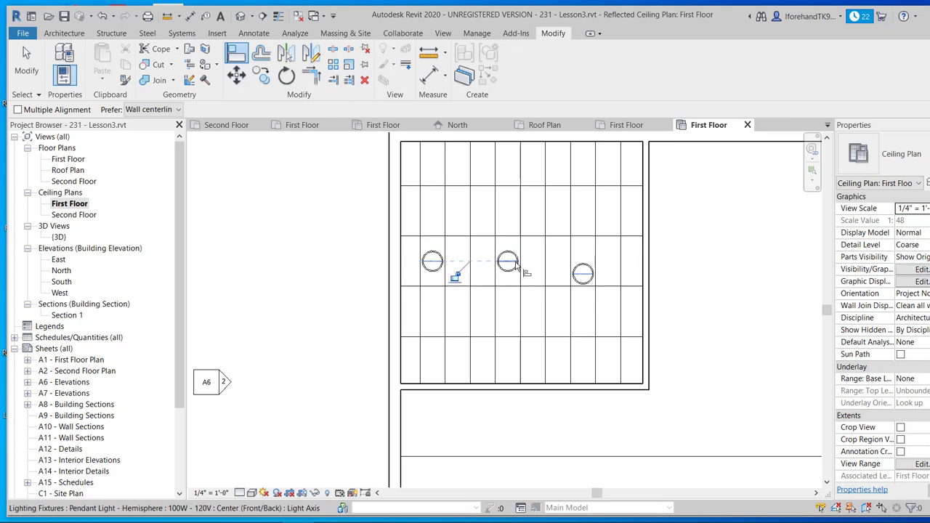
Align the center of the rightmost pendant light horizontally with the middle pendant light
left_click(517, 266)
left_click(589, 274)
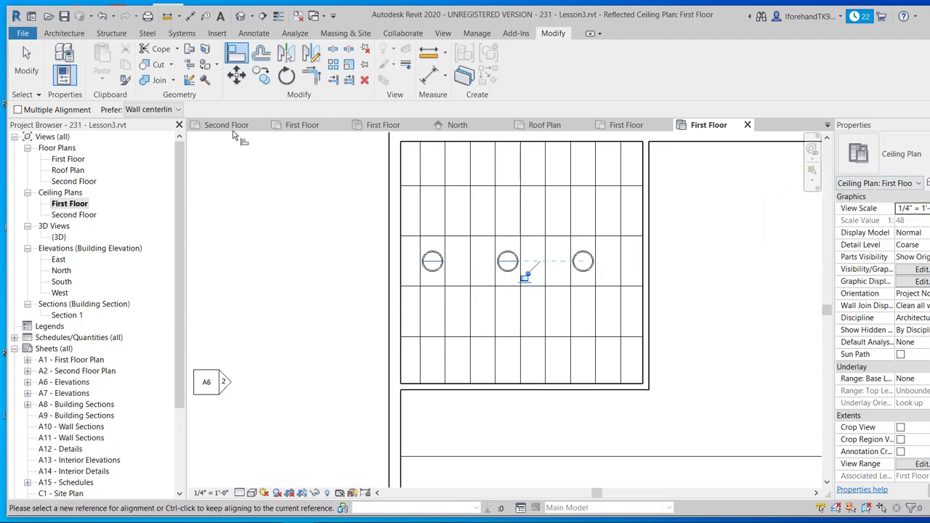
Start placing a component, look through the loaded component types, and open the Load Family dialog
left_click(55, 34)
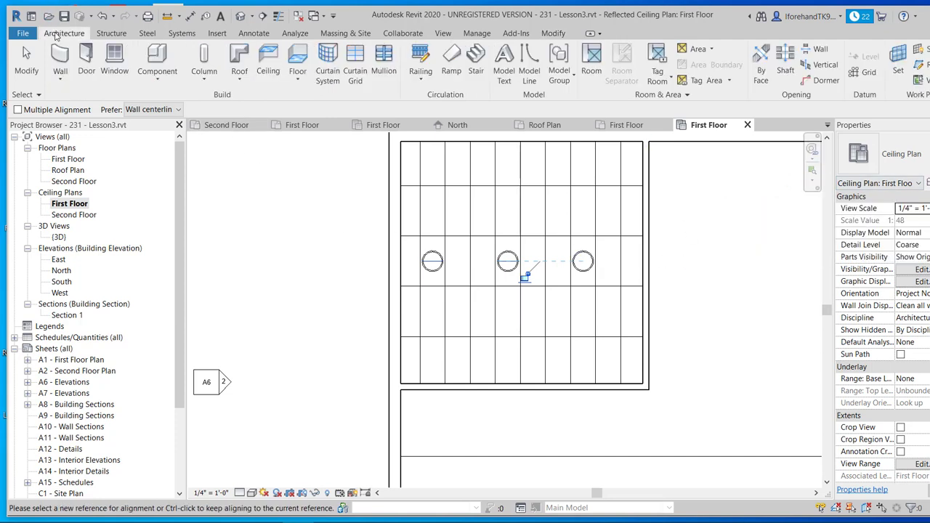
left_click(159, 75)
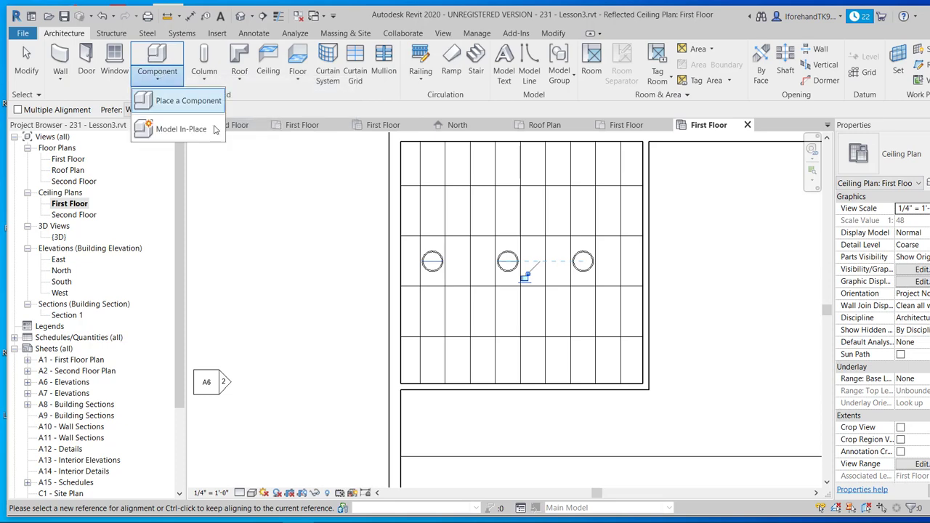
left_click(175, 98)
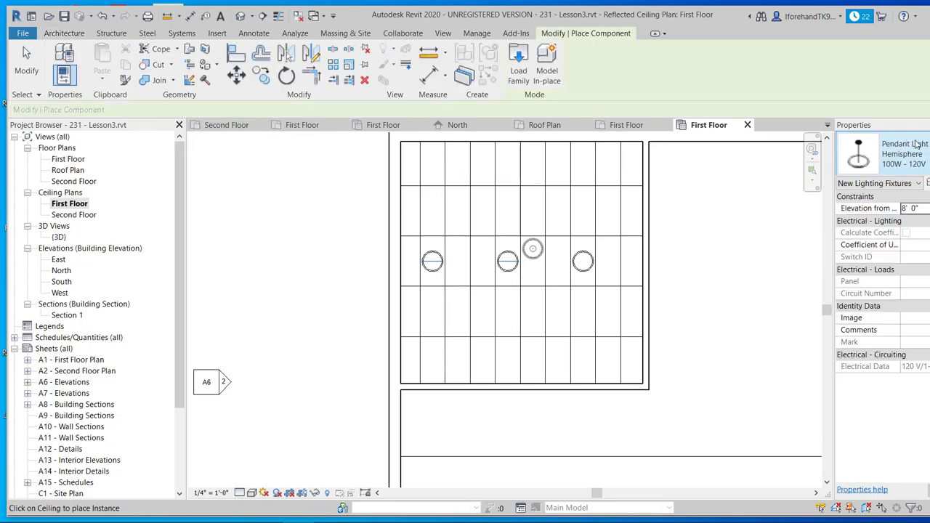
left_click(861, 151)
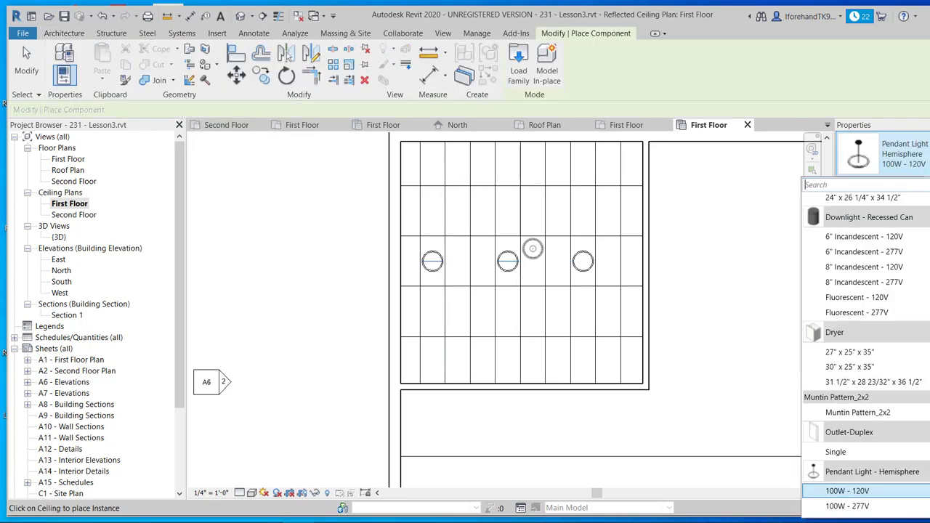
left_click(518, 65)
left_click(518, 65)
Browse the US Imperial library to Lighting > Architectural > Internal and choose the family file Ceiling Light - Flat Round.rfa
scroll(410, 240, "down", 5)
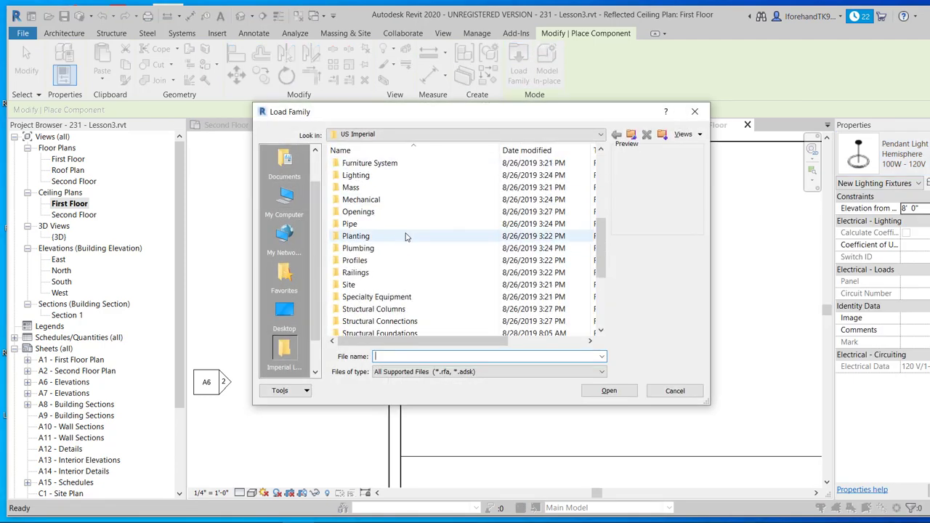
double_click(363, 177)
left_click(361, 165)
double_click(361, 166)
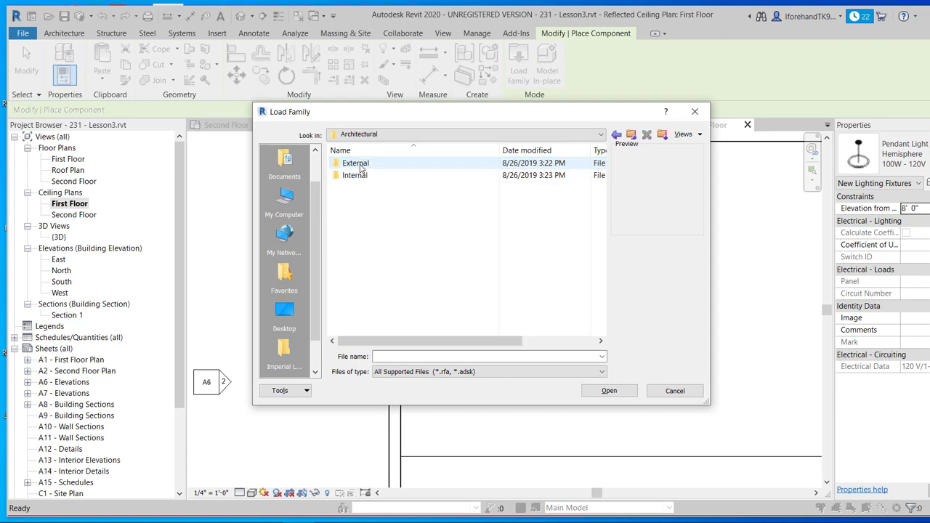
double_click(364, 177)
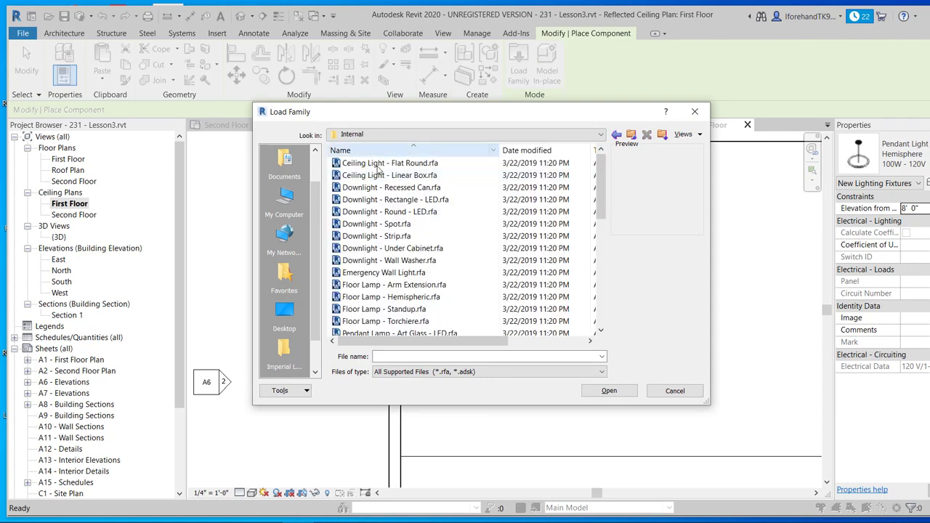
scroll(398, 249, "down", 7)
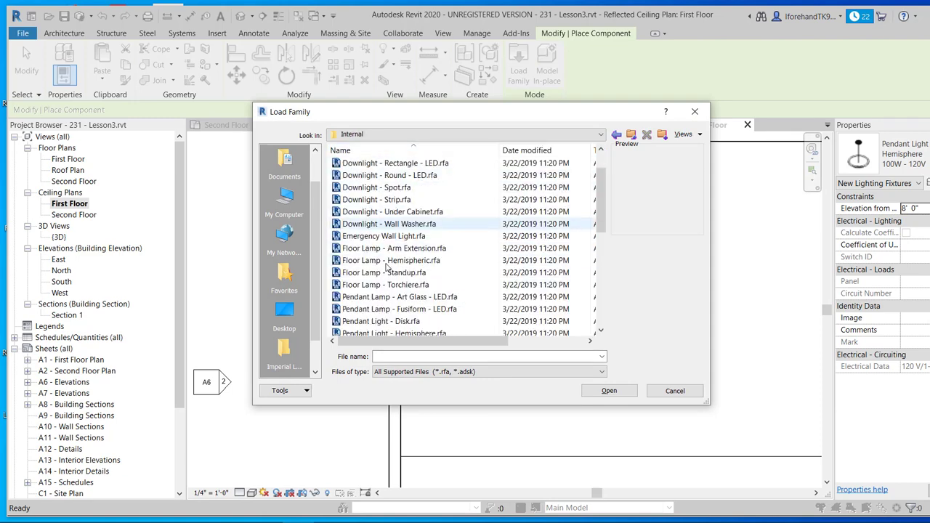
scroll(385, 264, "up", 7)
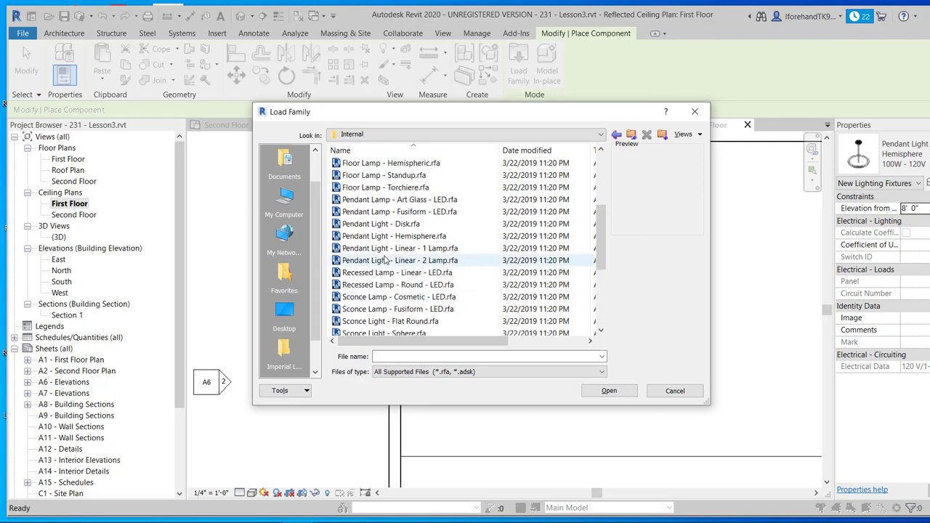
left_click(387, 164)
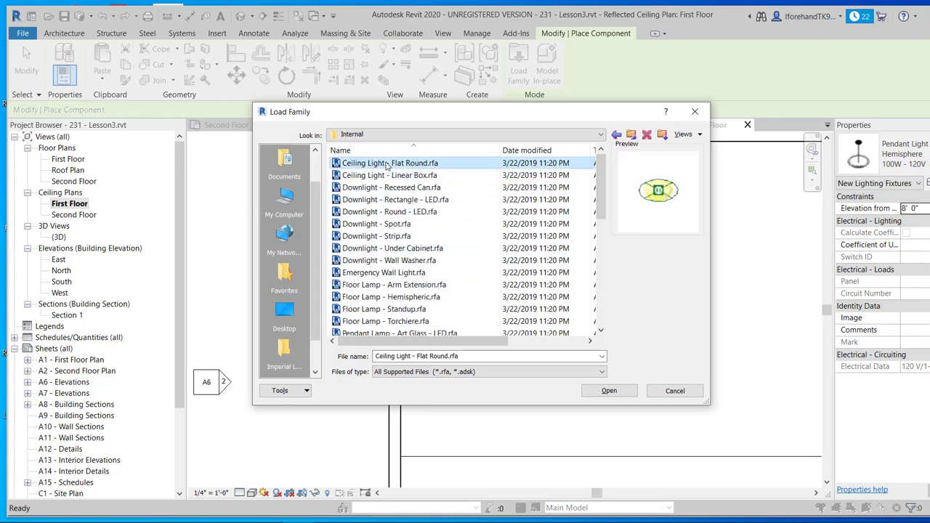
Preview the interior lighting fixture families one after another, from the ceiling lights and downlights through the pendants, sconces and troffers
left_click(387, 175)
left_click(383, 187)
left_click(375, 212)
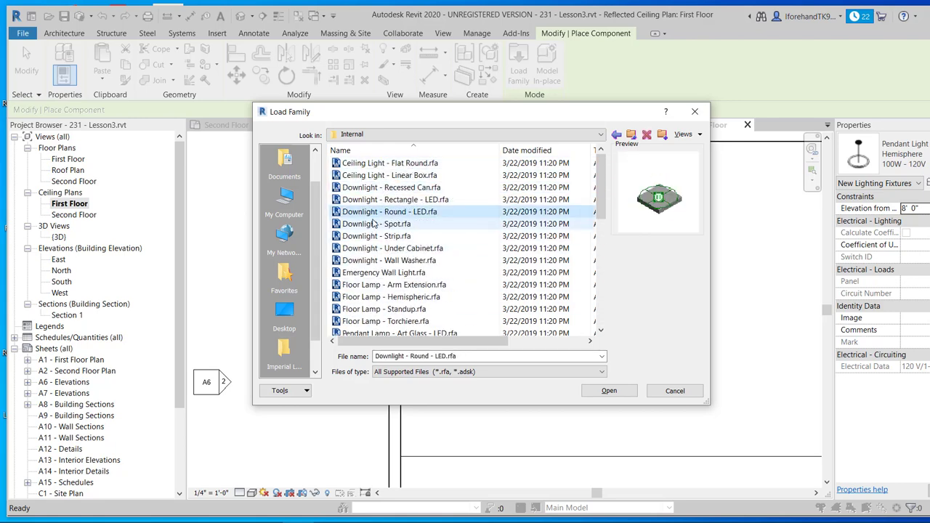
left_click(375, 237)
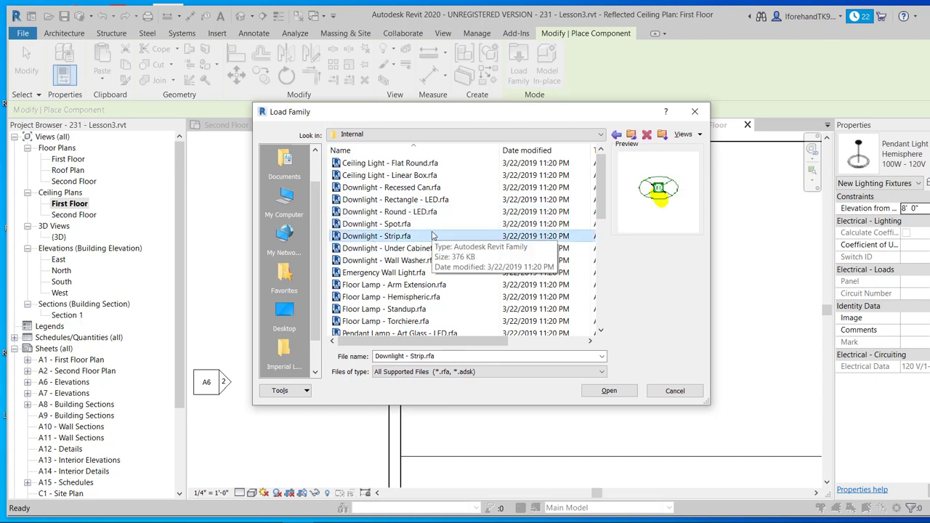
key("Down")
key("Down")
key("Down")
key("Down")
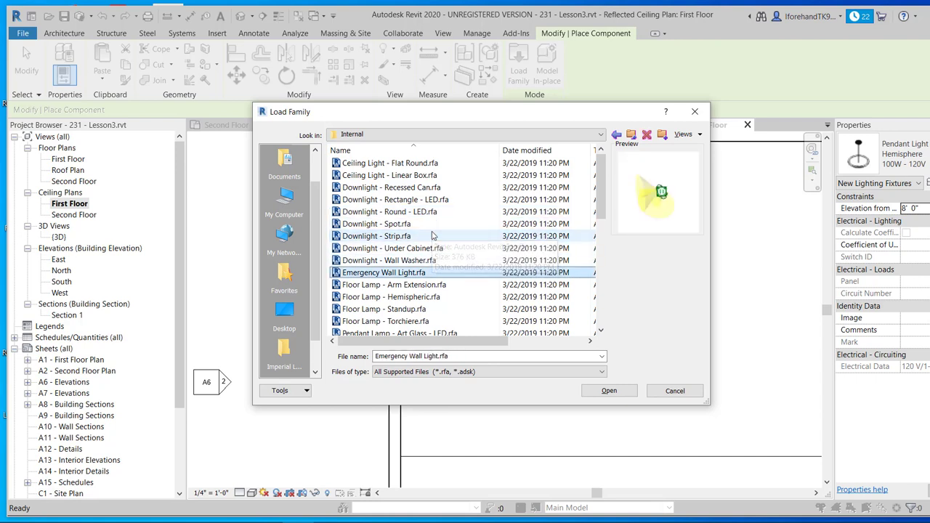
key("Down")
key("Down")
key("Down")
key("Down")
key("Down")
key("Down")
key("Down")
key("Down")
key("Down")
key("Down")
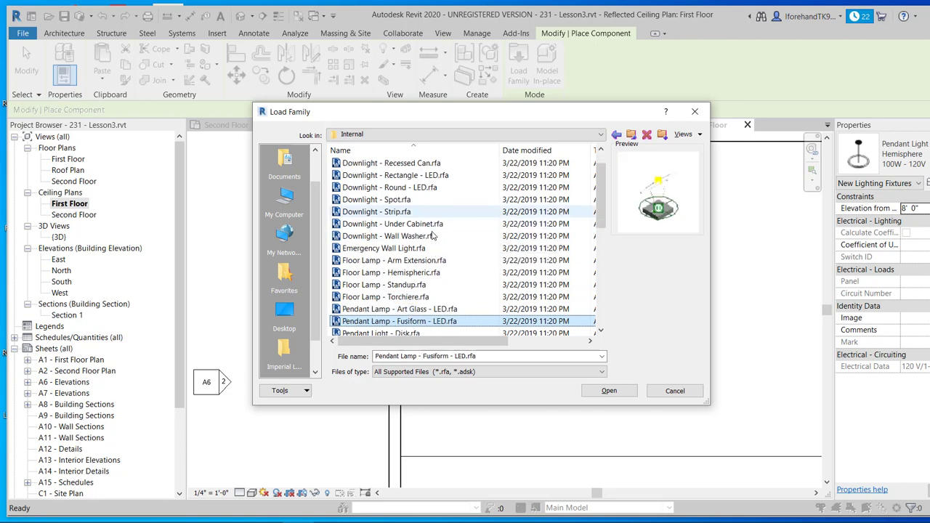
key("Down")
key("Down")
key("Down")
key("Down")
key("Down")
key("Down")
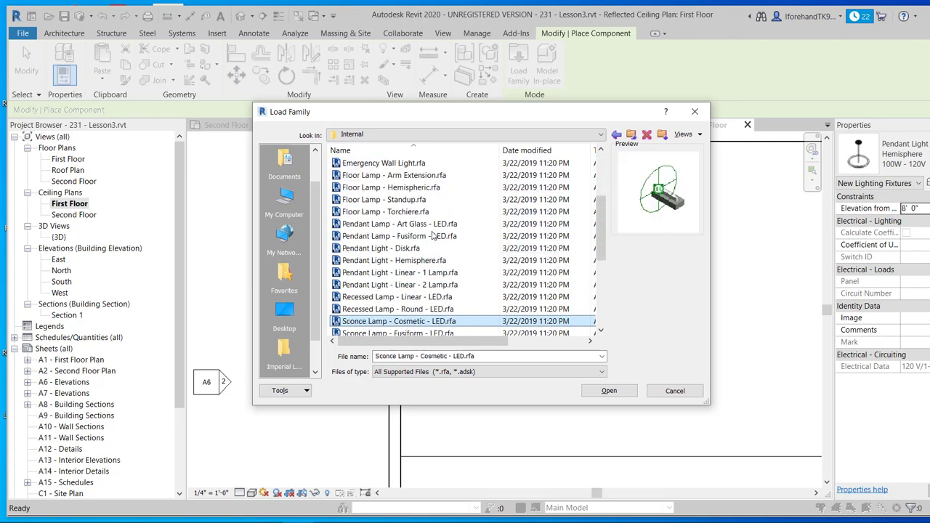
key("Down")
key("Down")
key("Down")
key("Down")
key("Down")
key("Down")
key("Down")
key("Down")
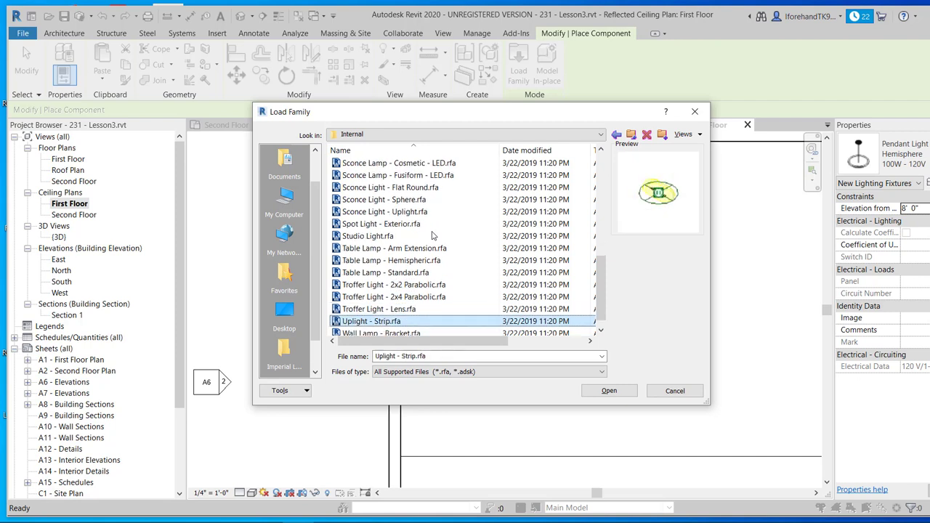
Load the Troffer Light - 2x4 Parabolic.rfa family into the project
key("Up")
key("Up")
key("Up")
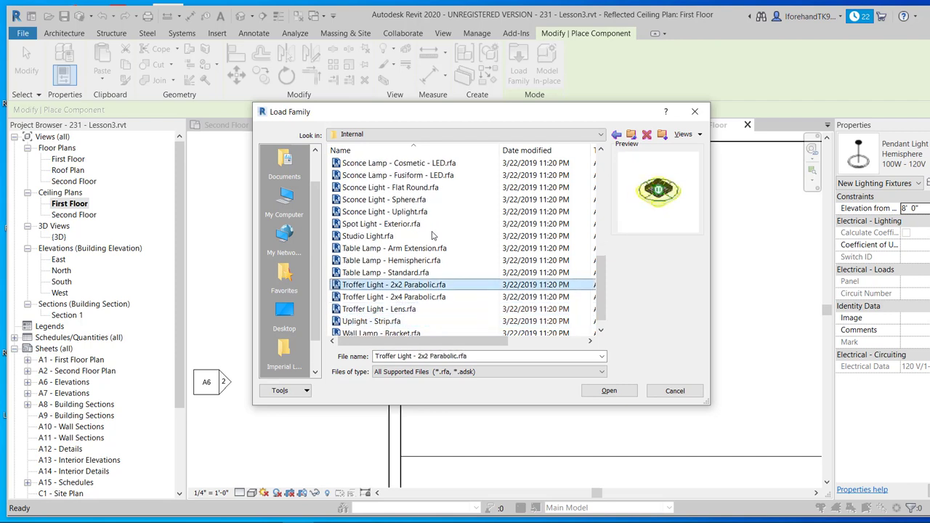
key("Down")
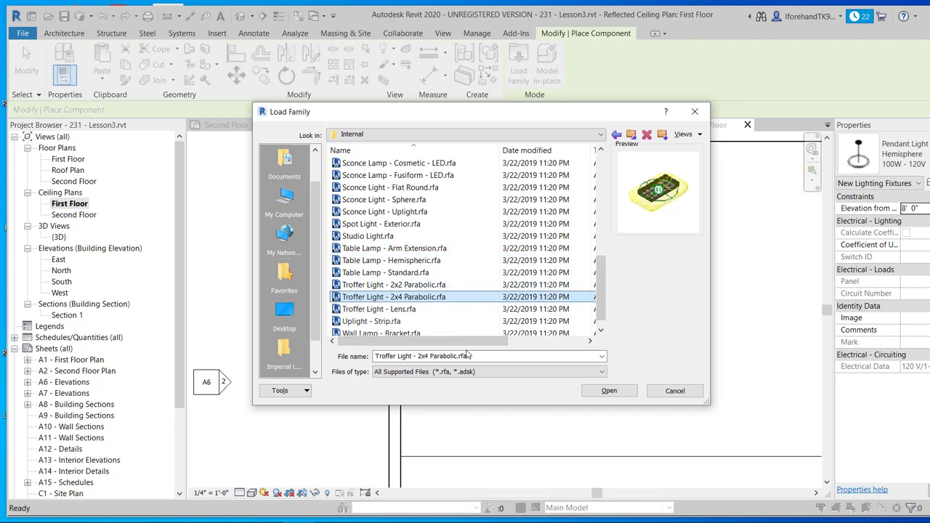
left_click(608, 392)
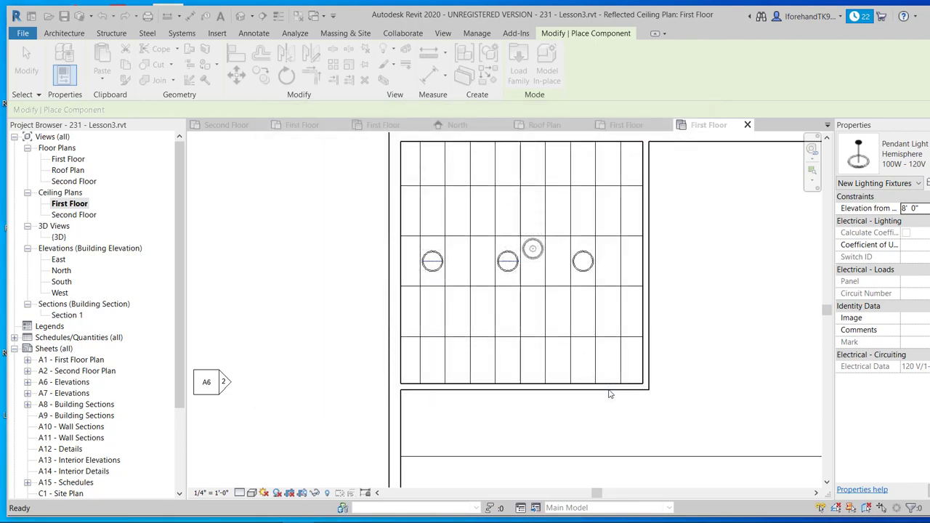
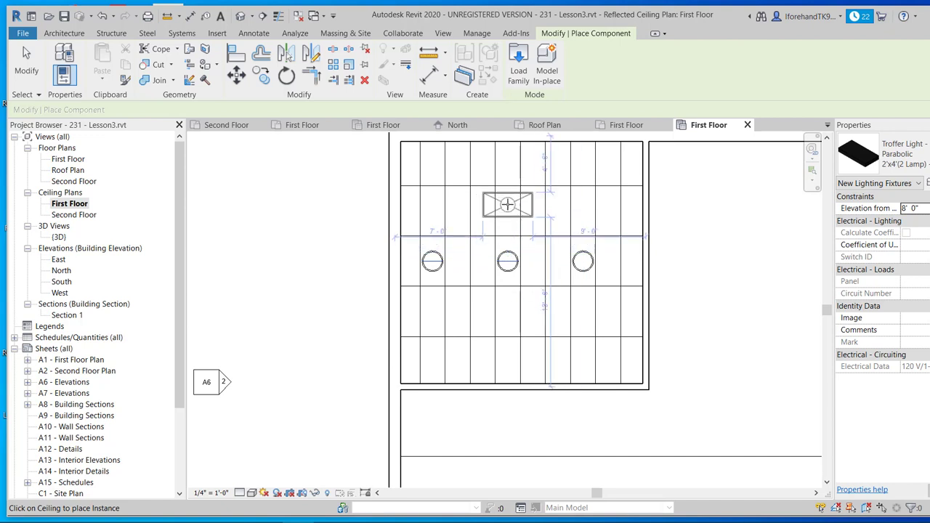
Place one 2'x4' (2 Lamp) parabolic troffer light on the gridded ceiling, above the middle round light
left_click(508, 207)
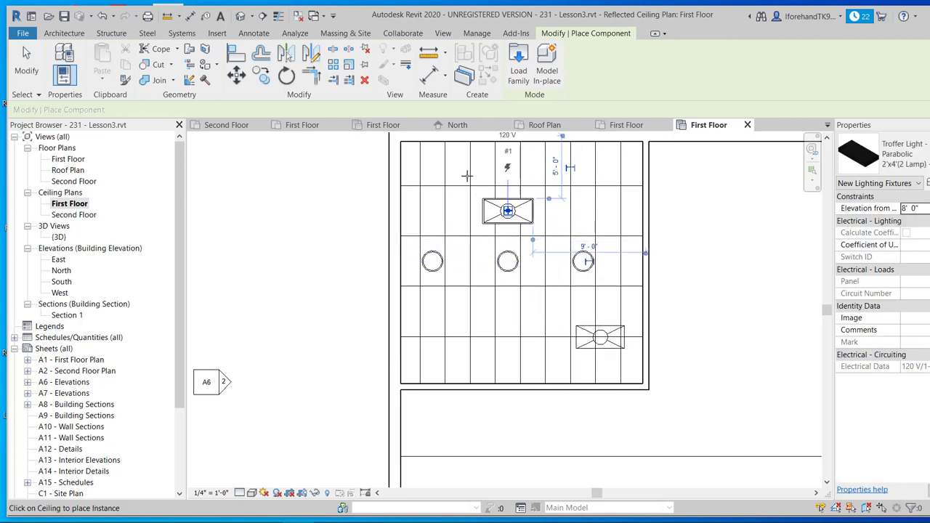
key("Escape")
key("Escape")
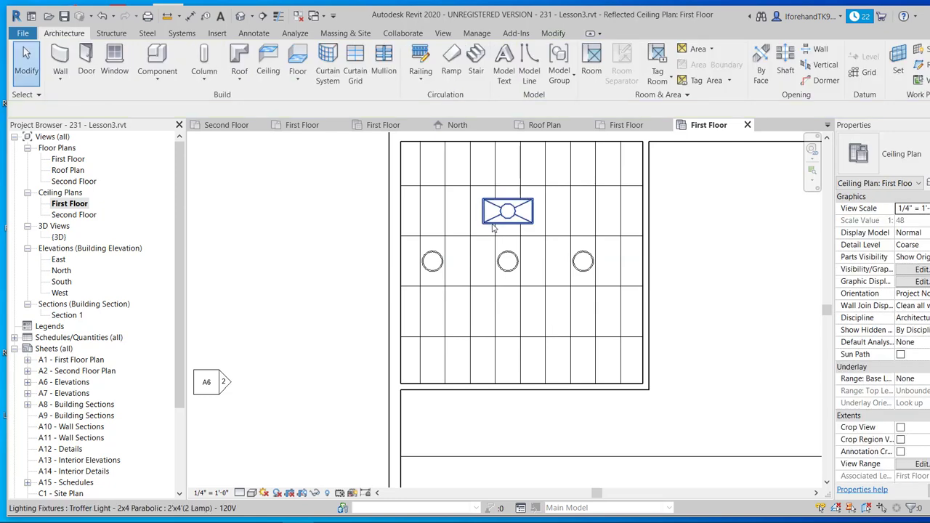
Try to rotate the troffer light upright by picking a nearly horizontal start ray and a vertical end ray, and undo the rotation
left_click(493, 227)
left_click(287, 76)
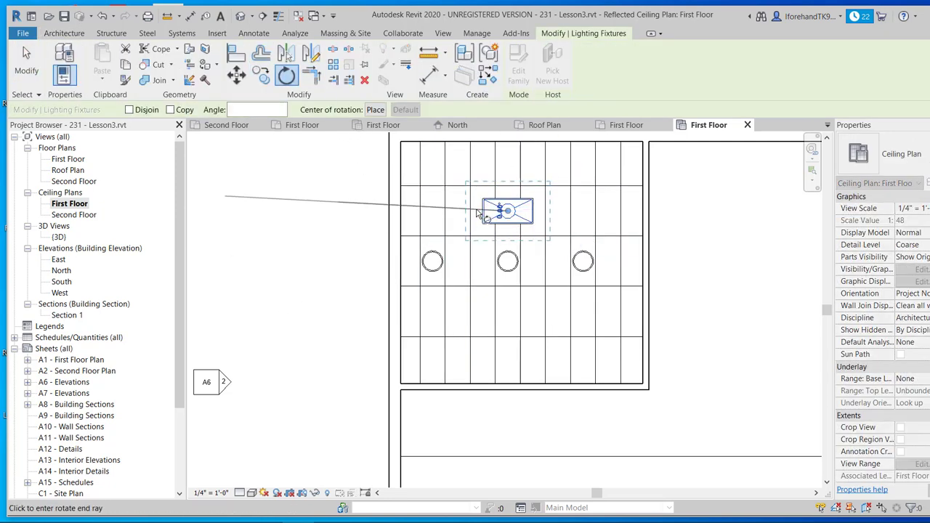
left_click(512, 160)
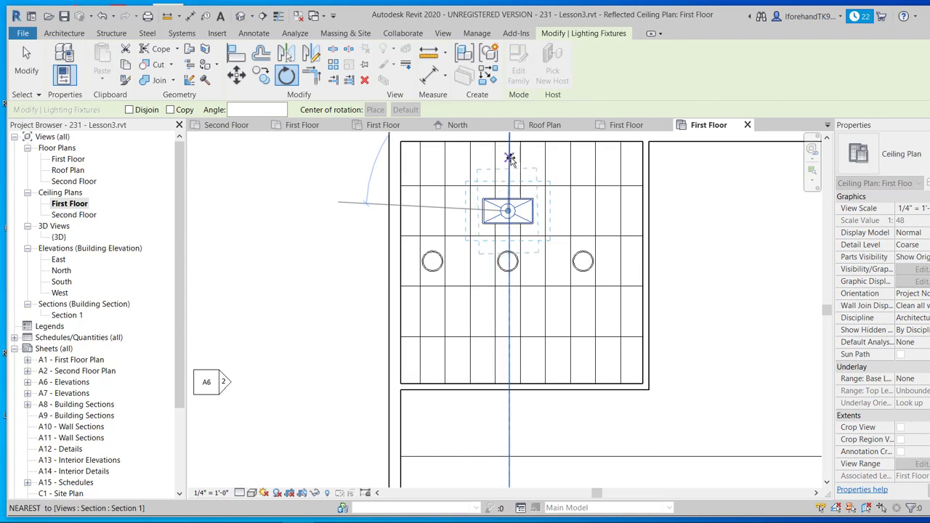
left_click(511, 158)
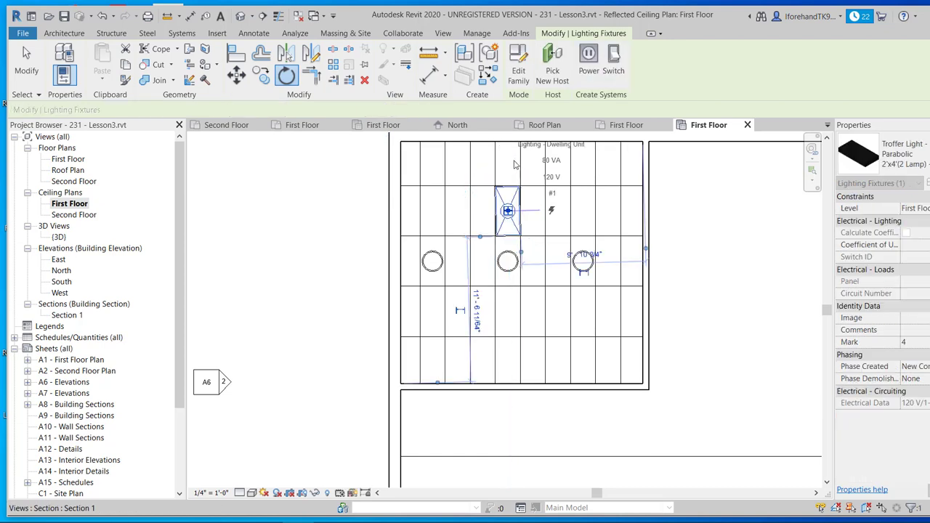
scroll(492, 233, "up", 3)
scroll(493, 233, "down", 3)
key("ctrl+z")
Try rotating the troffer light from an exactly horizontal start ray to the vertical section line, and undo it
left_click(492, 221)
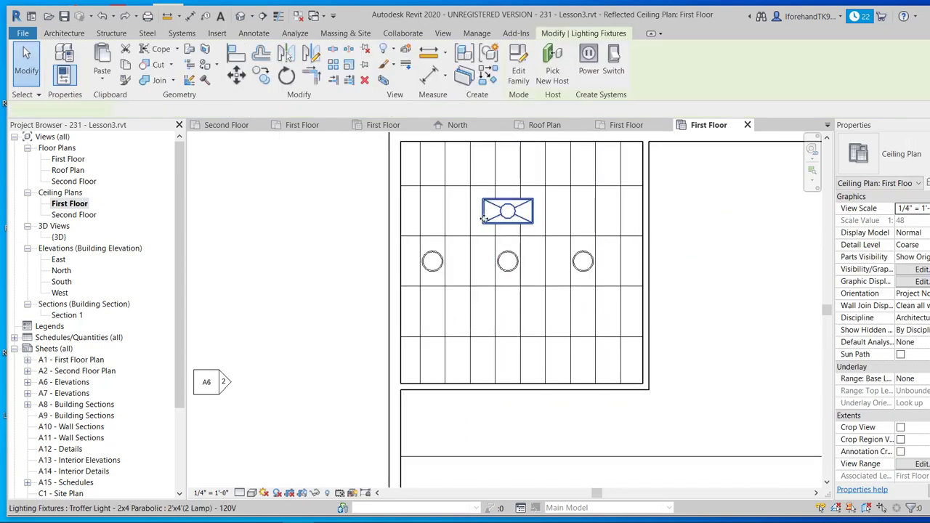
key("r")
key("o")
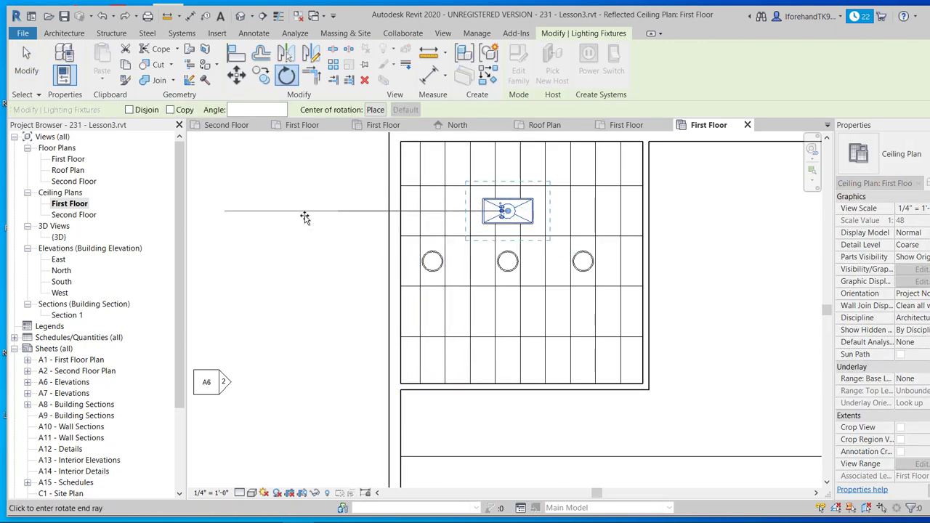
left_click(515, 177)
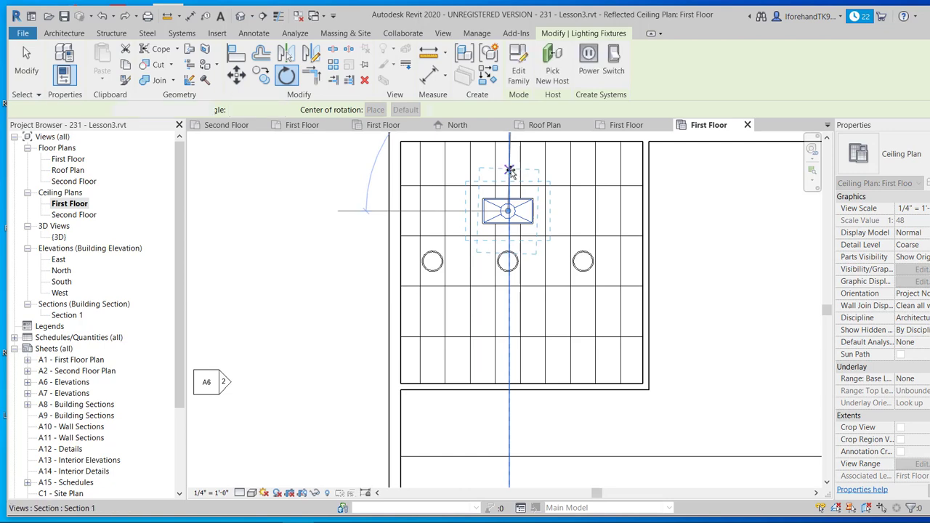
key("ctrl+z")
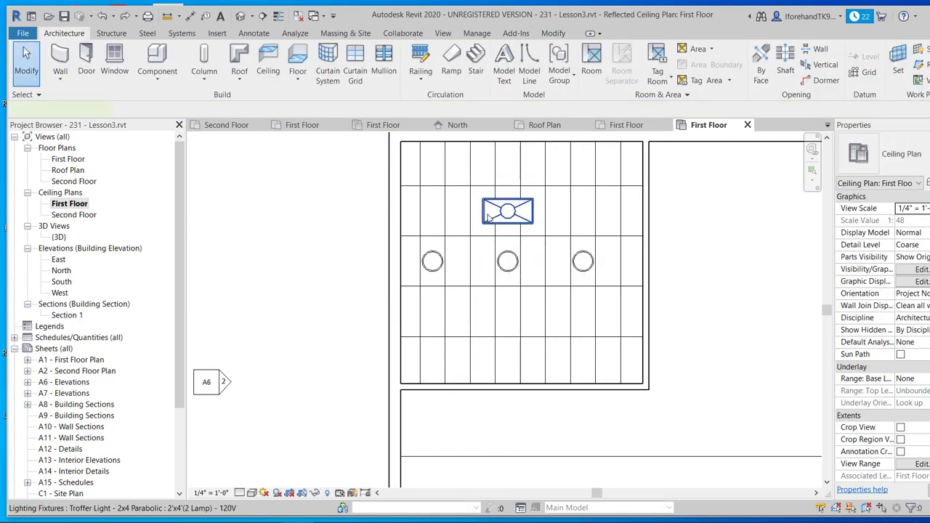
Rotate the troffer light a quarter turn about its center so its long side runs parallel to the long ceiling tiles
left_click(288, 77)
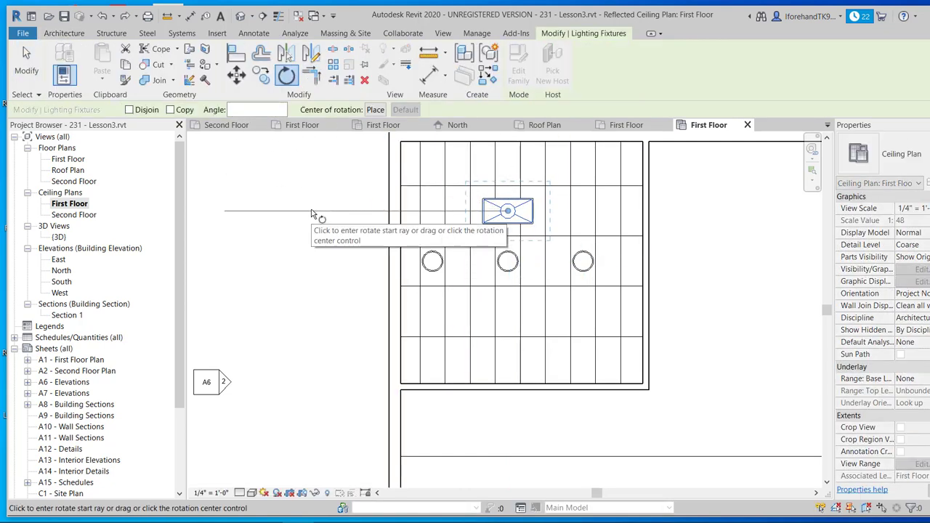
left_click(307, 207)
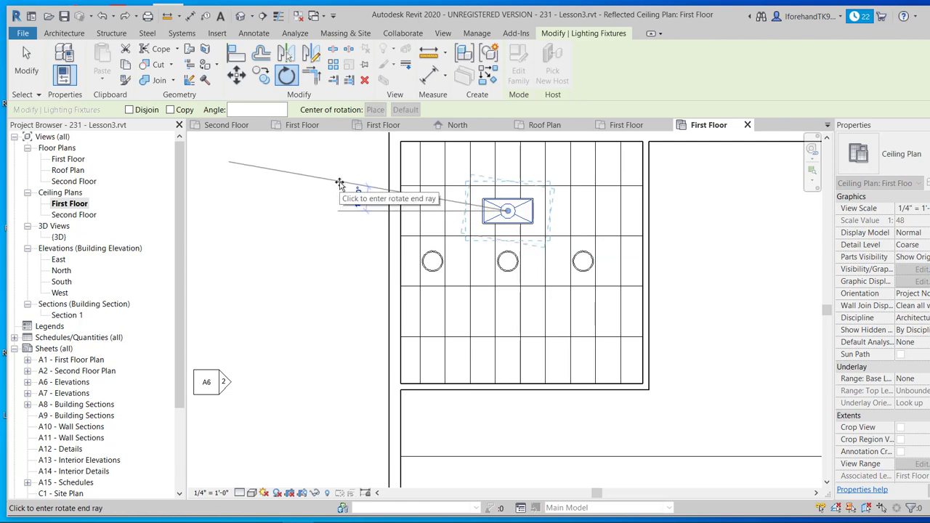
key("Return")
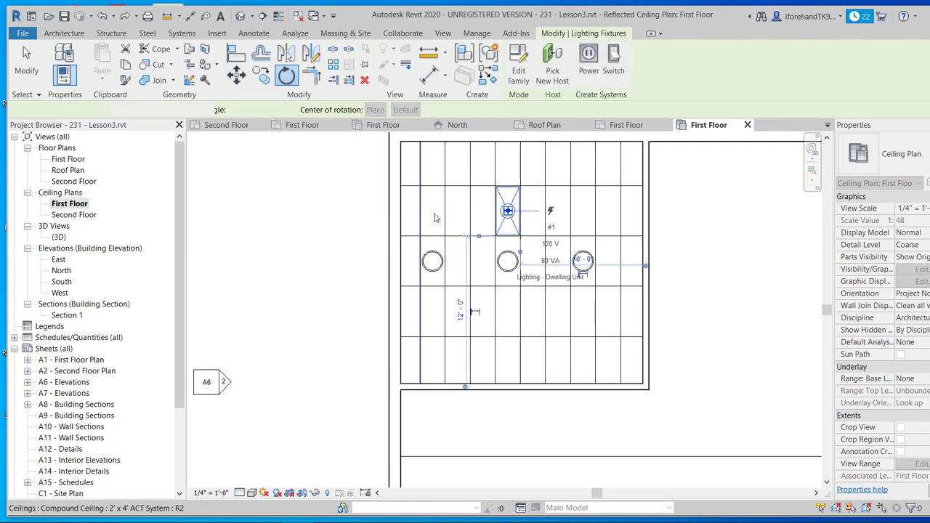
Move the troffer light to above the leftmost round light and align its right and top edges with the adjacent ceiling grid lines
scroll(506, 211, "up", 3)
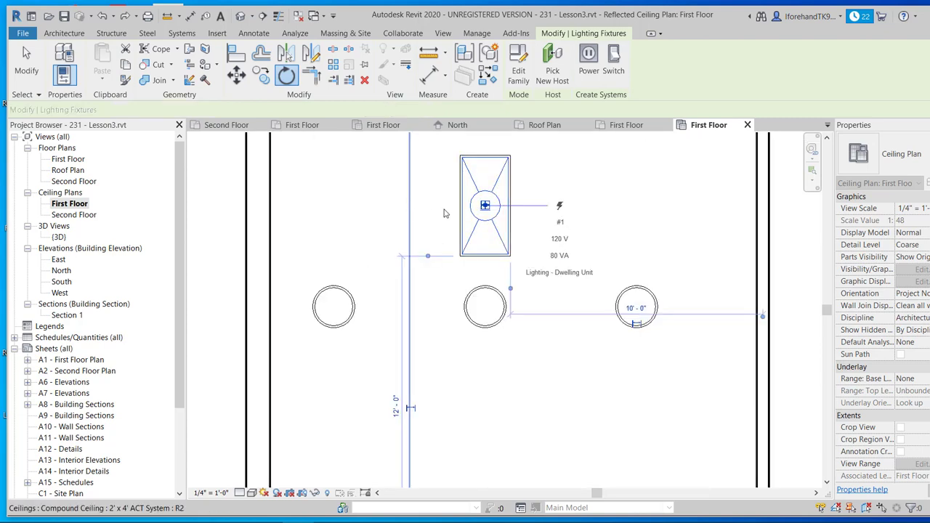
left_click(507, 187)
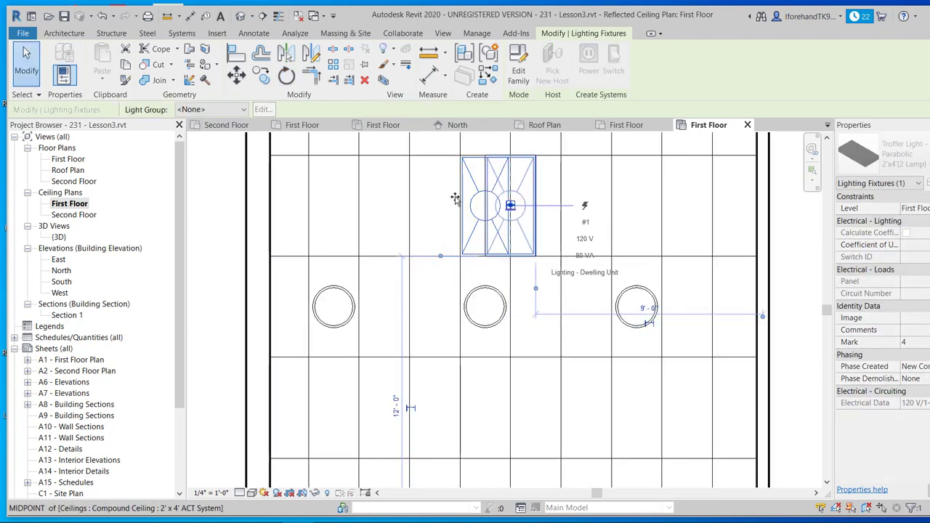
left_click_drag(465, 183, 338, 195)
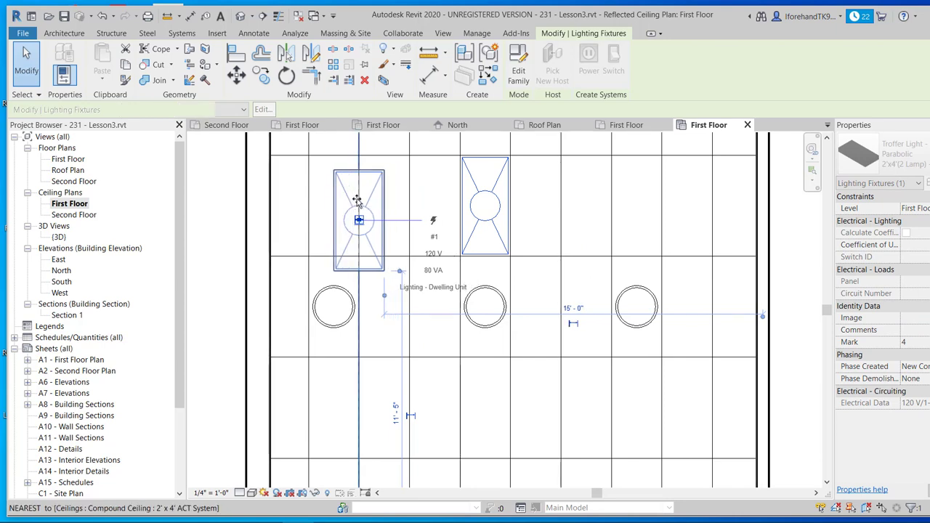
left_click(238, 54)
left_click(409, 222)
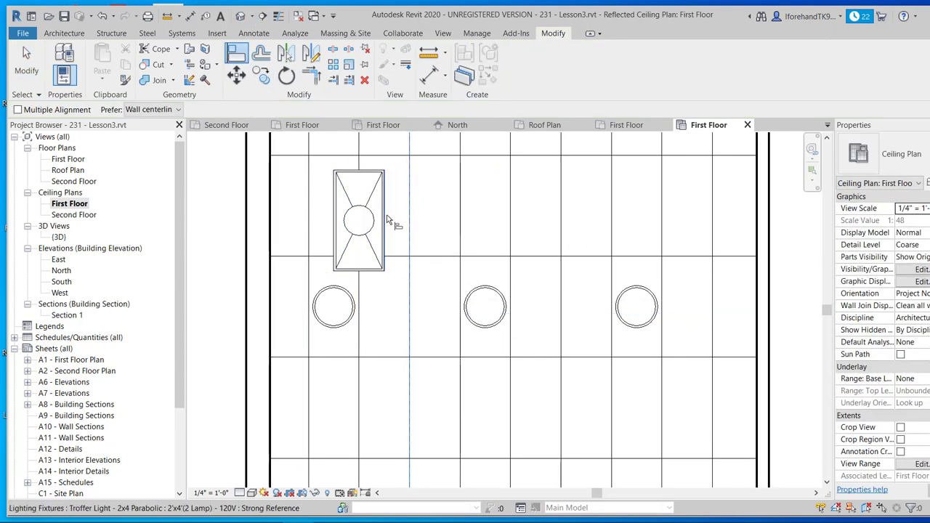
left_click(385, 220)
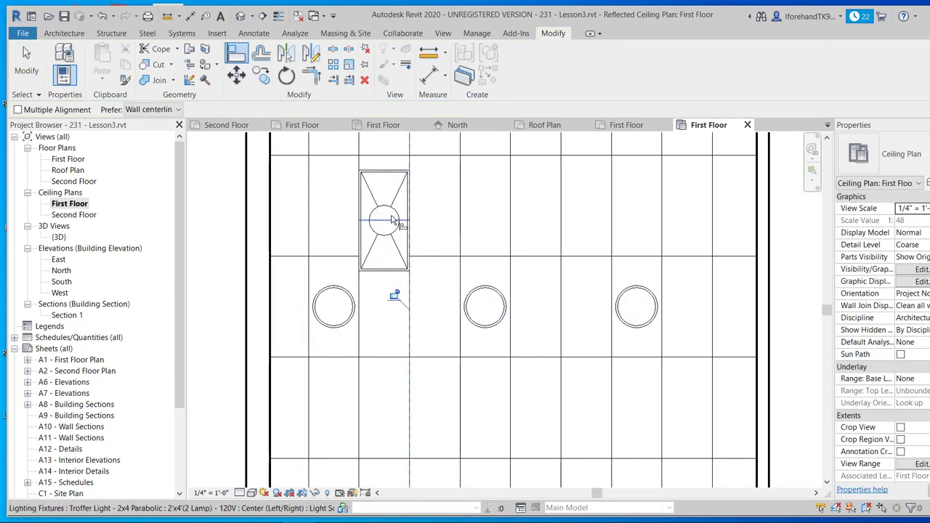
left_click(380, 163)
scroll(406, 190, "down", 2)
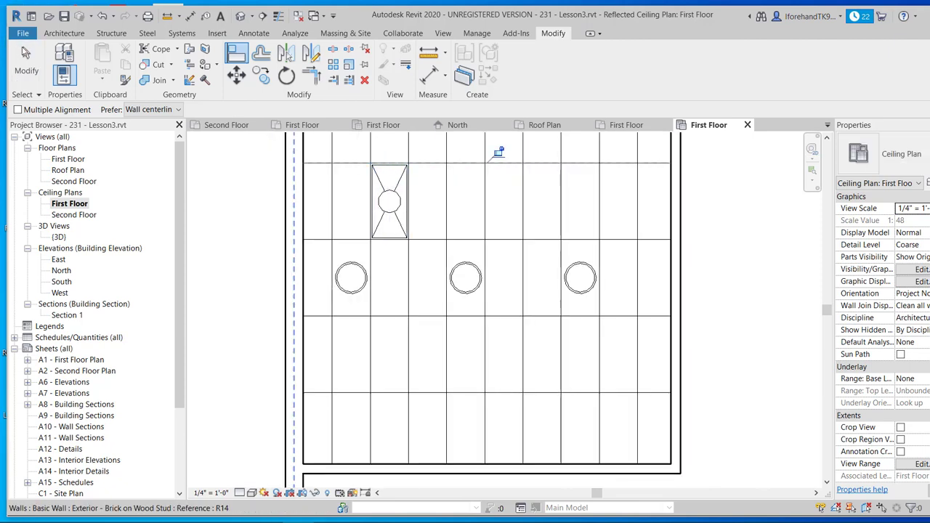
key("Escape")
key("Escape")
Move the troffer light just right of the middle round light and align its top and right edges with the ceiling grid lines
left_click(399, 188)
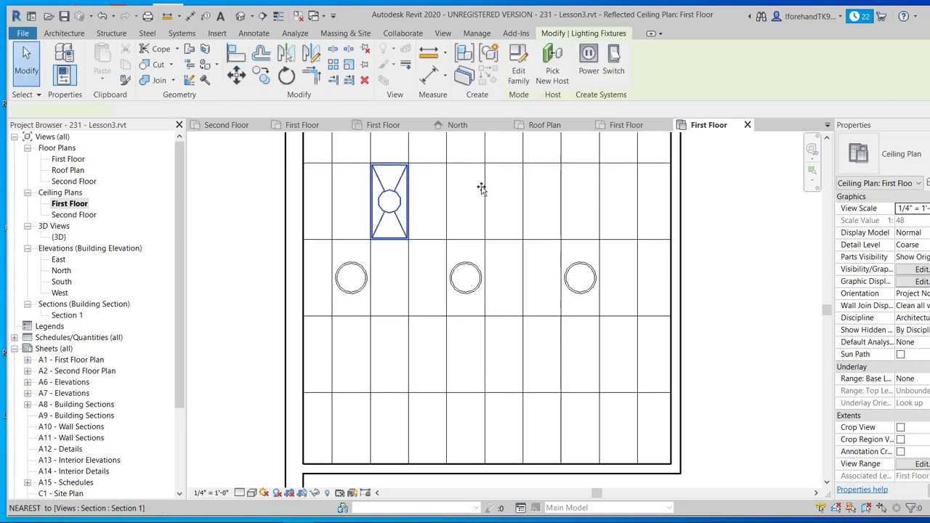
left_click_drag(397, 181, 500, 208)
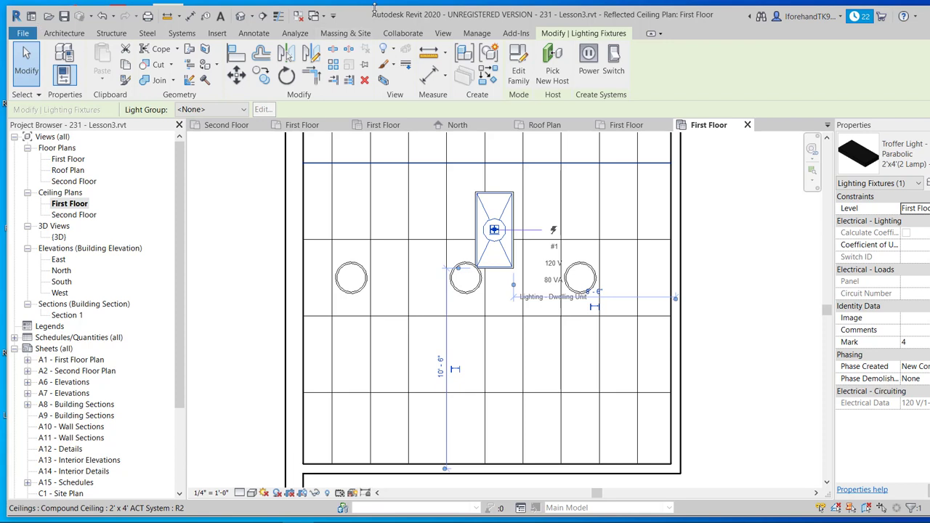
left_click(235, 54)
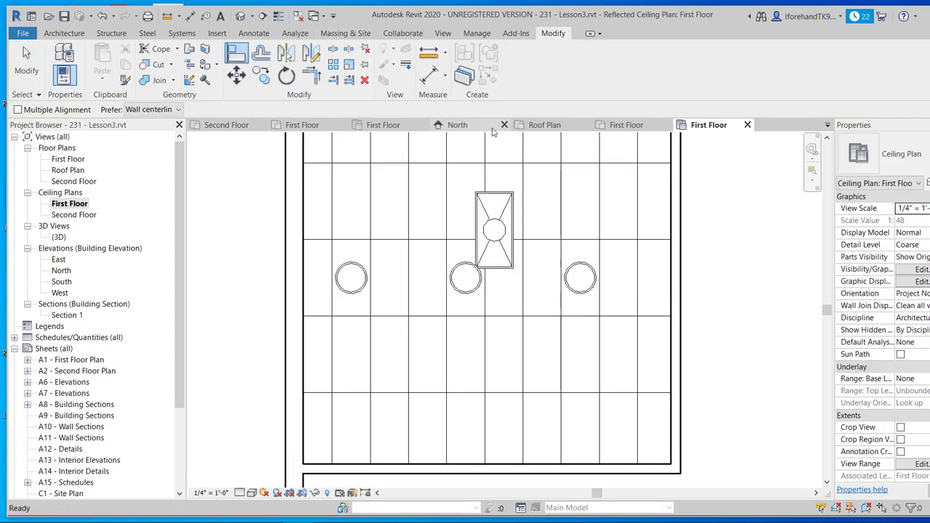
left_click(499, 165)
left_click(500, 194)
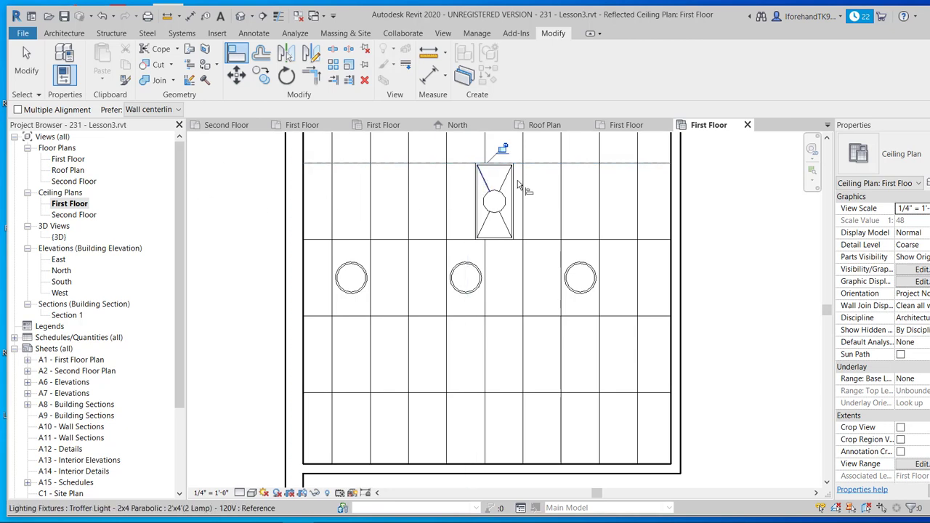
left_click(523, 196)
left_click(513, 195)
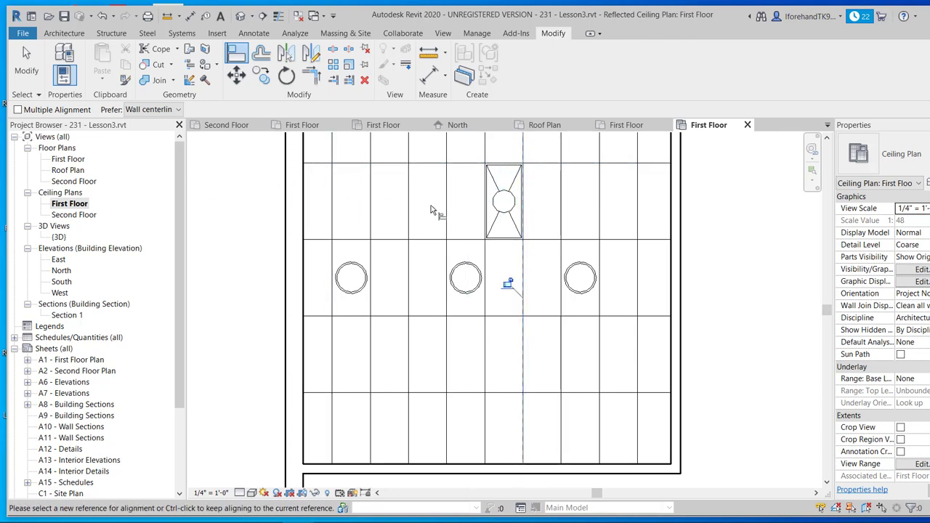
scroll(435, 212, "down", 4)
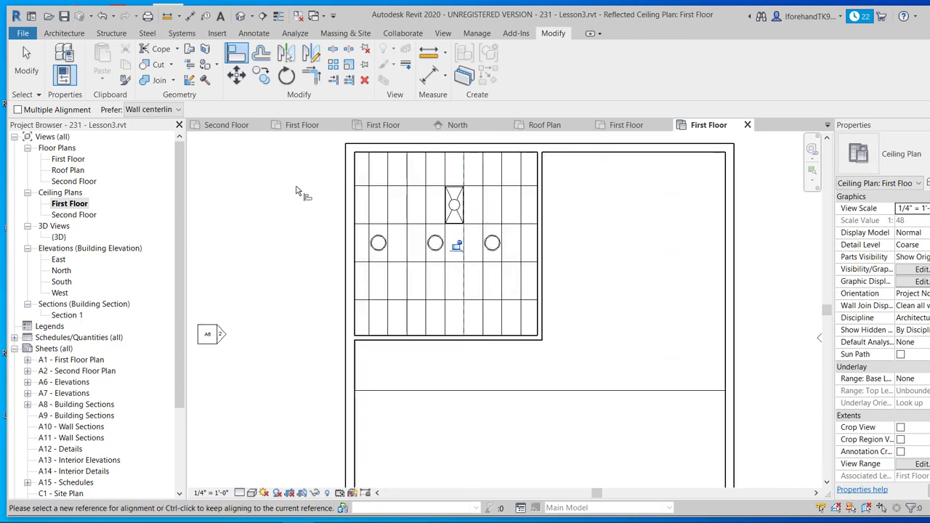
middle_click_drag(306, 192, 417, 214)
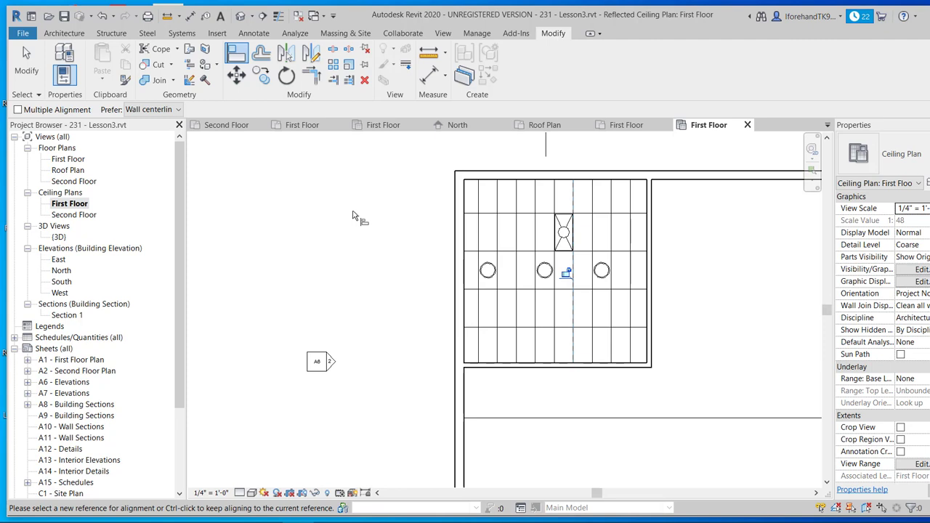
End the Align command and look over the open area south and east of the gridded room in the first floor ceiling plan
middle_click_drag(640, 265, 476, 244)
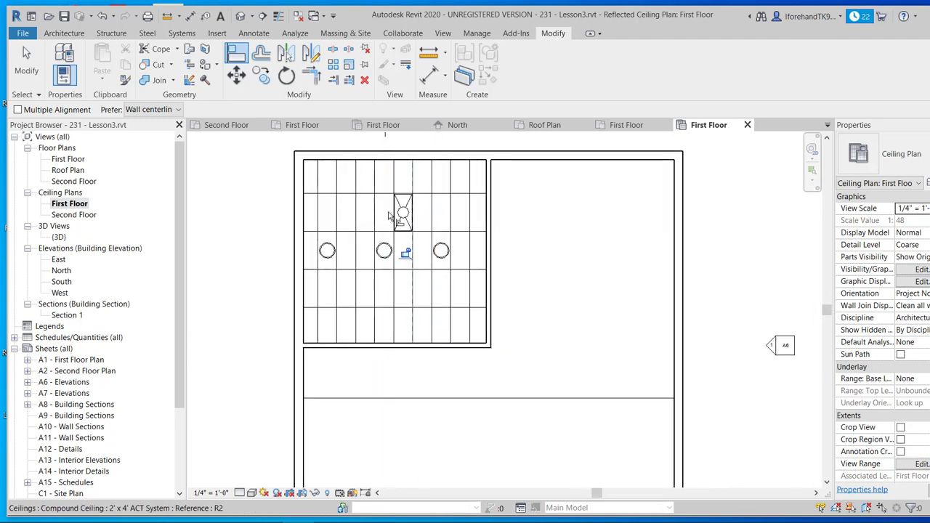
middle_click_drag(662, 278, 669, 320)
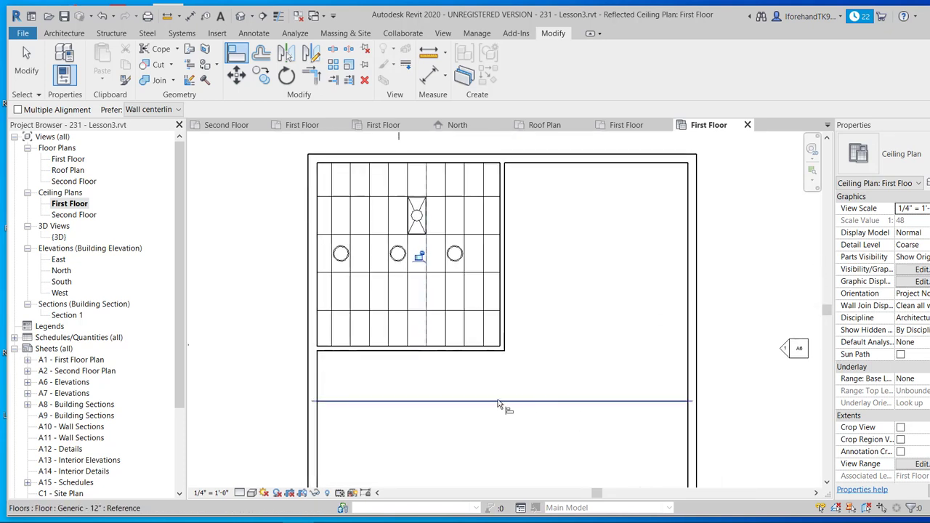
scroll(502, 419, "down", 1)
middle_click_drag(509, 402, 561, 220)
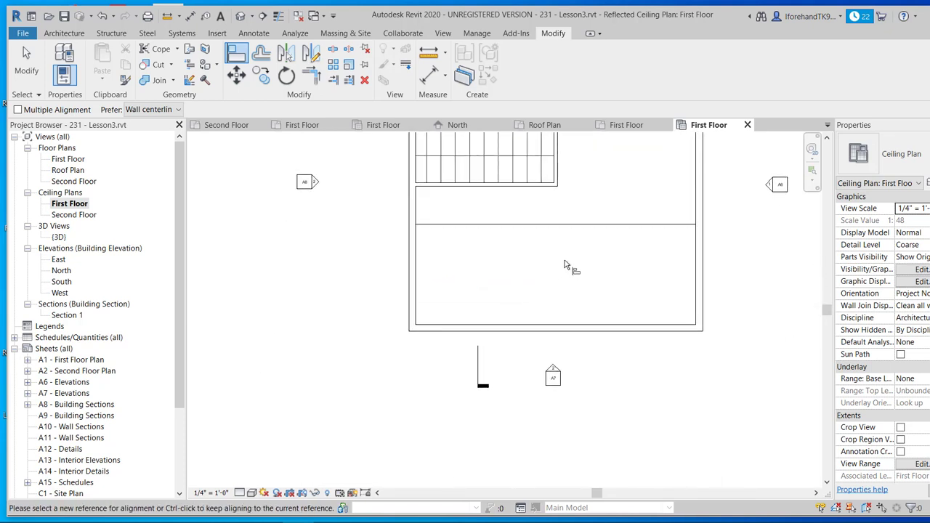
middle_click_drag(560, 298, 545, 411)
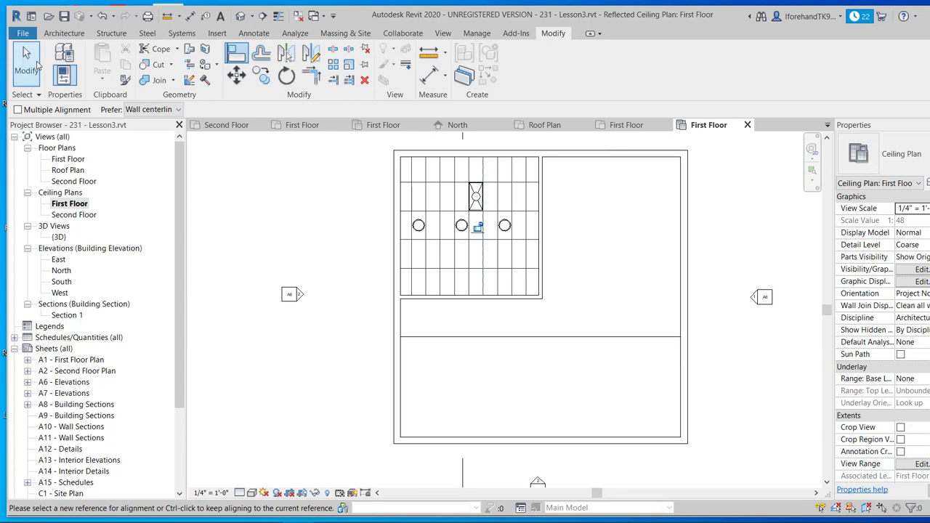
left_click(36, 64)
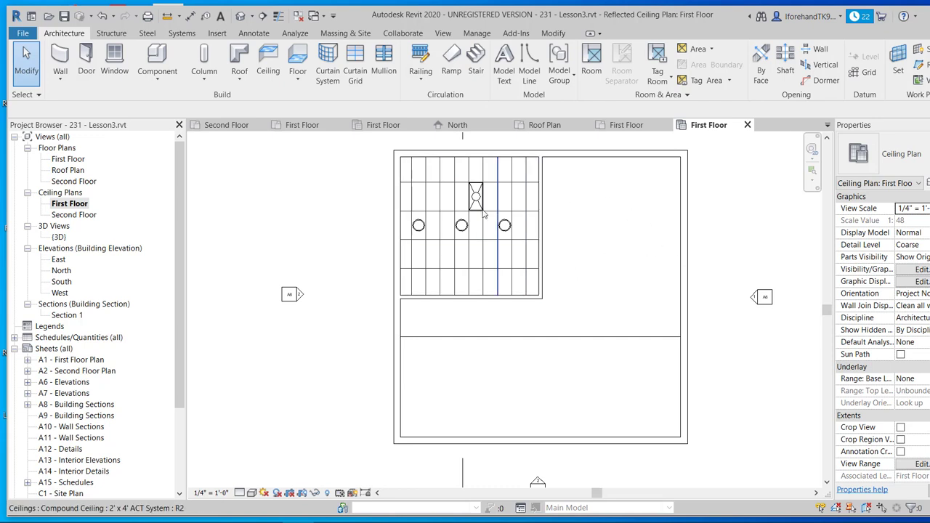
scroll(397, 269, "down", 1)
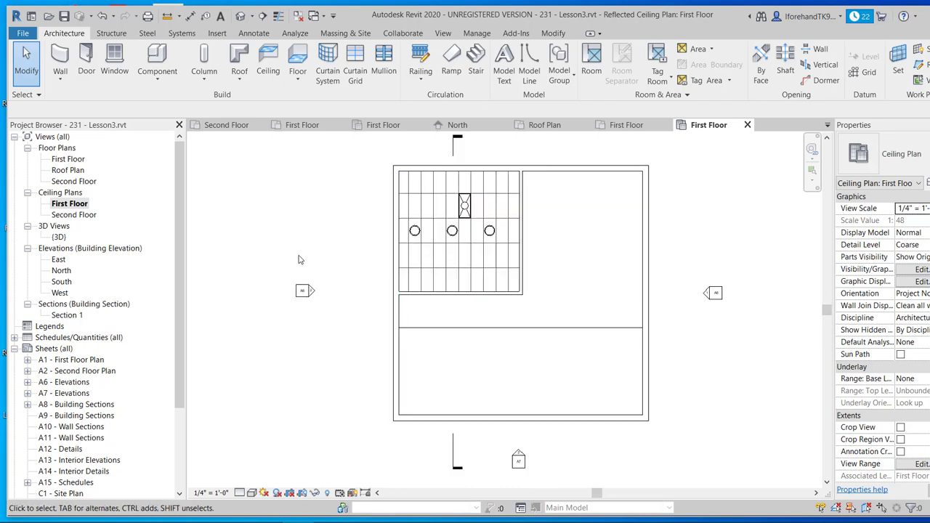
middle_click_drag(336, 263, 389, 211)
middle_click_drag(407, 343, 377, 336)
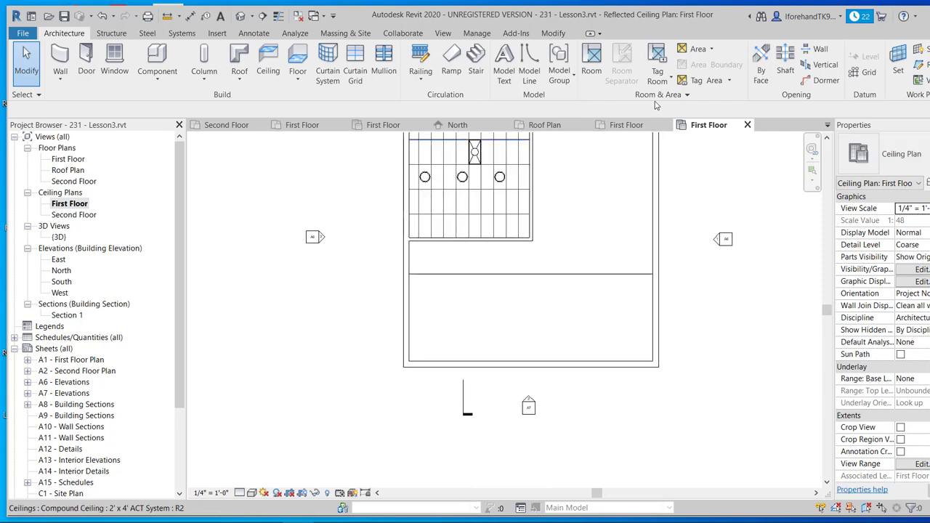
Close the open First Floor floor plan, Roof Plan, North elevation and Lesson4 First Floor ceiling plan views
left_click(658, 125)
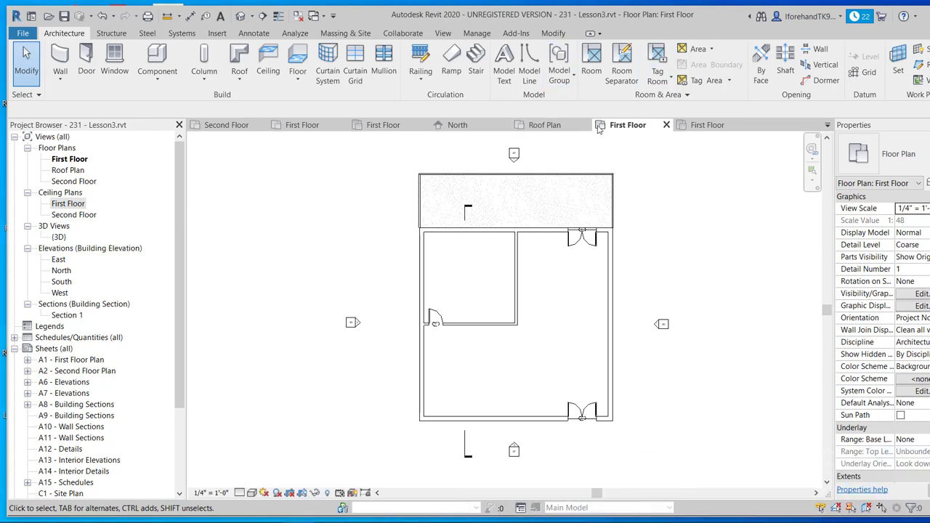
left_click(666, 125)
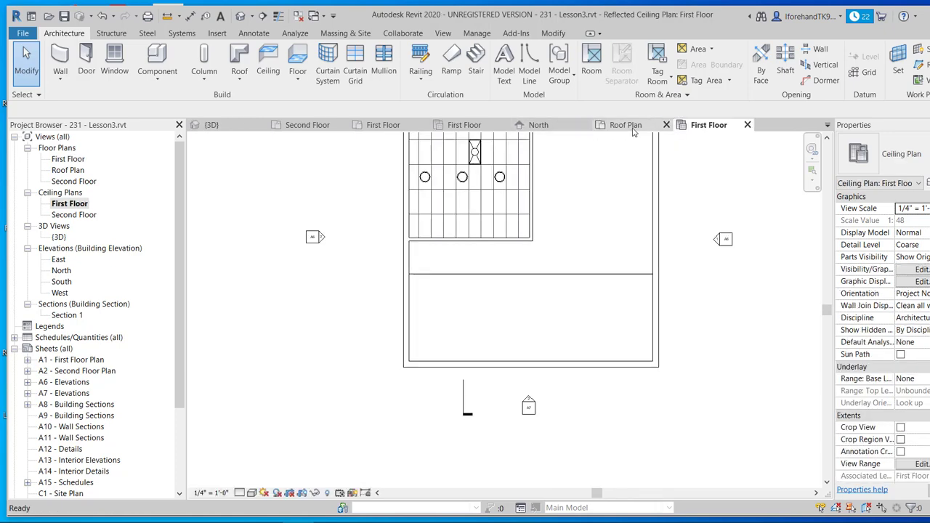
left_click(663, 128)
left_click(666, 125)
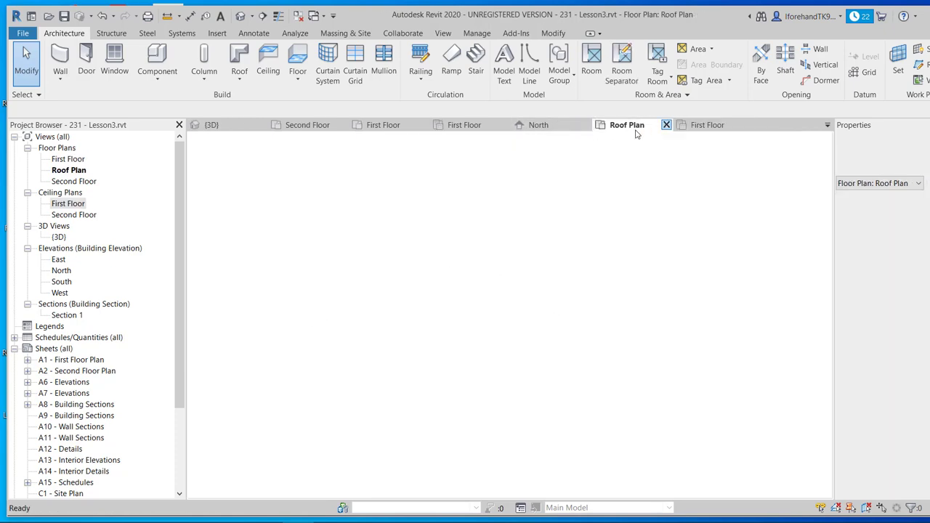
left_click(663, 127)
left_click(666, 125)
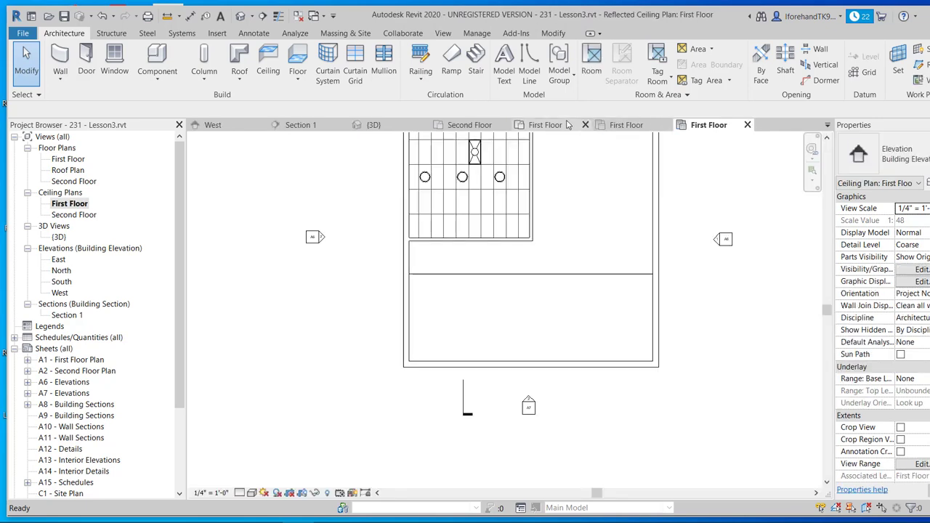
left_click(629, 130)
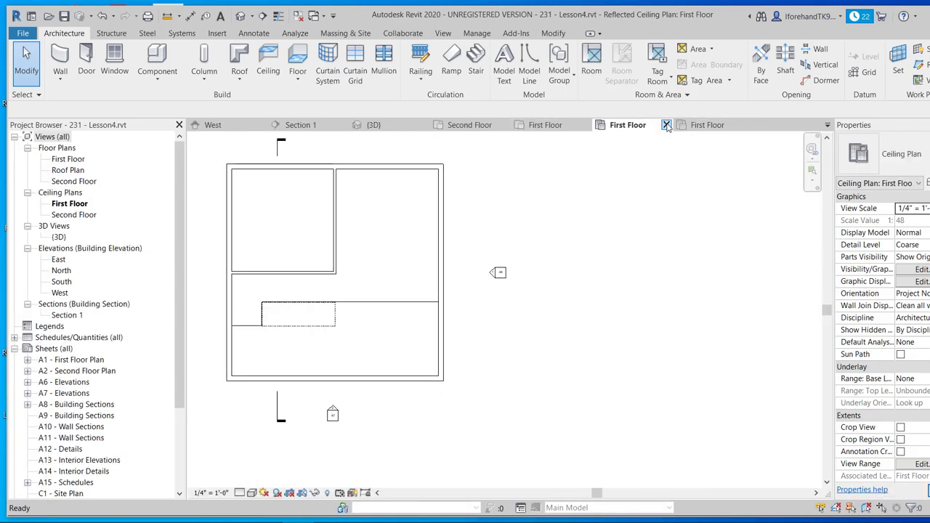
left_click(667, 126)
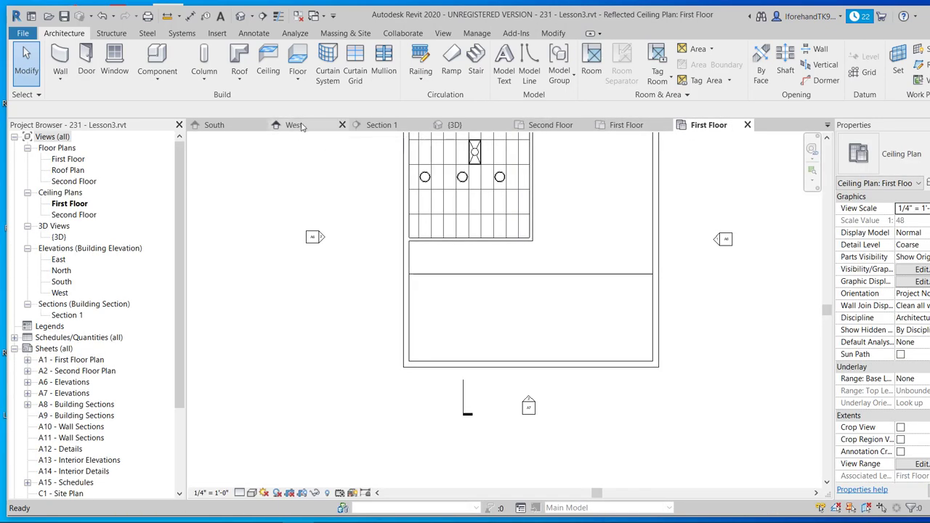
Close the remaining extra views, including South, West, Section 1 and Second Floor, keeping only {3D} and the First Floor ceiling plan open
left_click(261, 125)
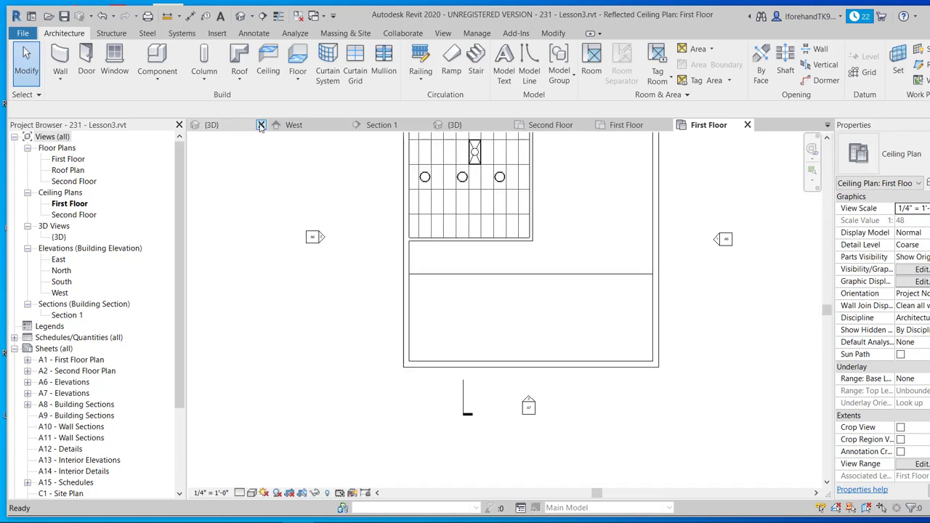
left_click(261, 126)
left_click(261, 126)
left_click(261, 126)
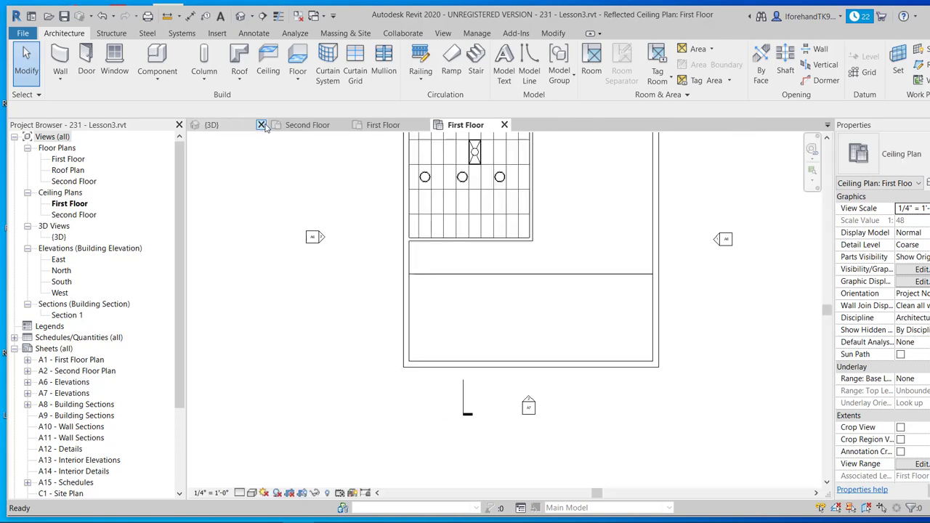
left_click(342, 126)
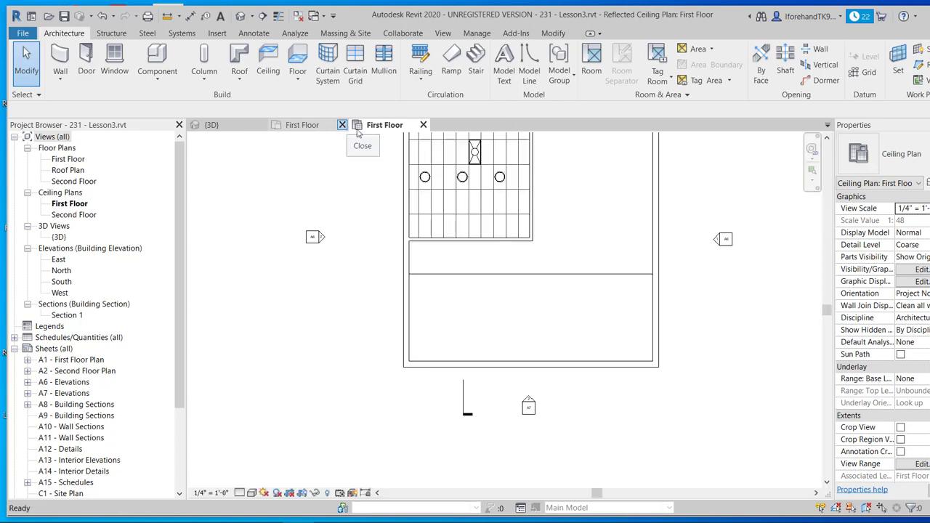
left_click(341, 125)
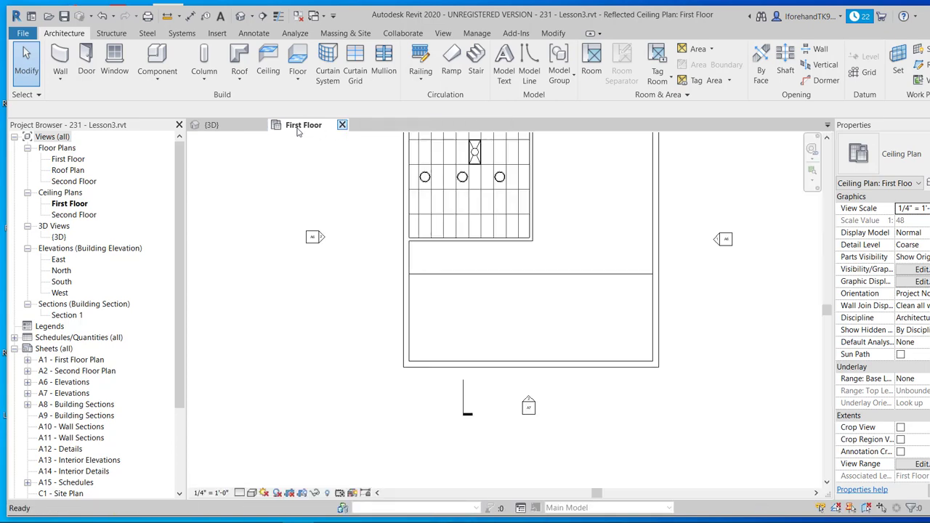
Tile the First Floor ceiling plan and the {3D} view side by side, with the building framed in the 3D view
left_click(226, 130)
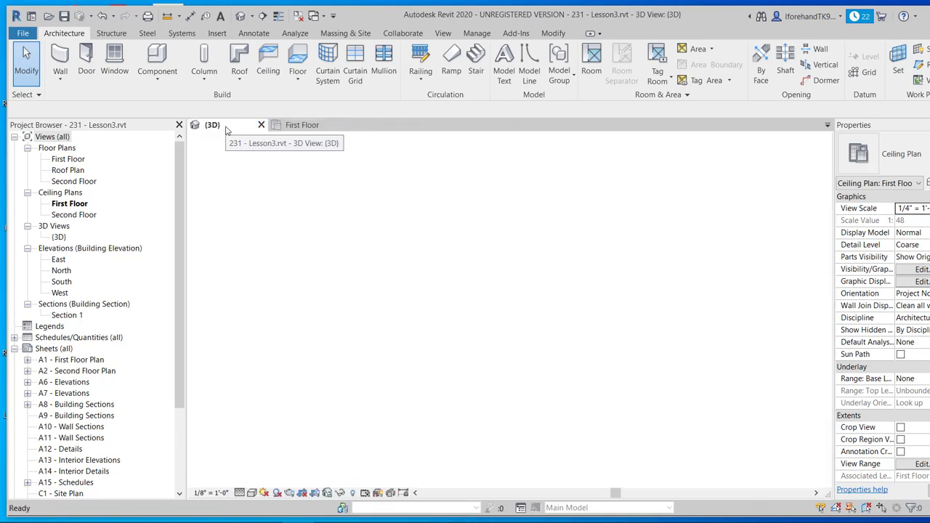
left_click(301, 128)
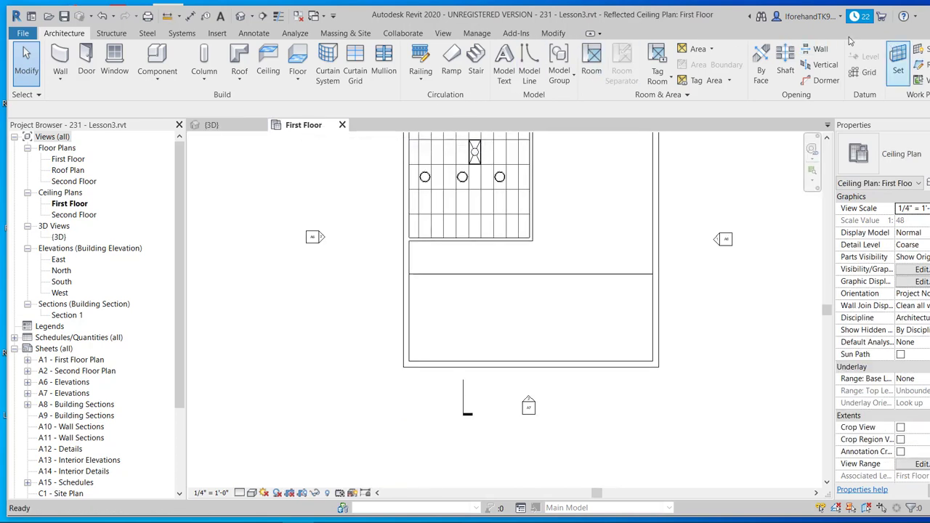
left_click(445, 34)
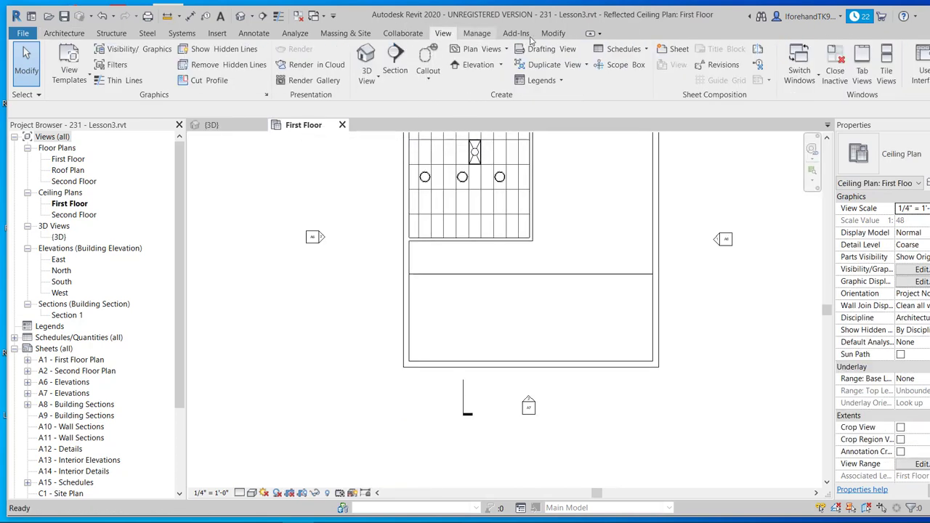
left_click(881, 70)
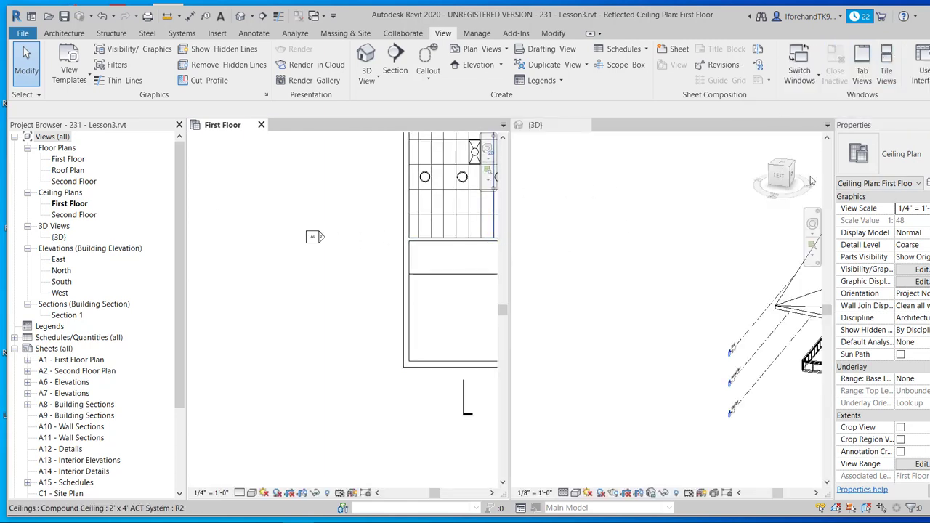
scroll(641, 270, "down", 3)
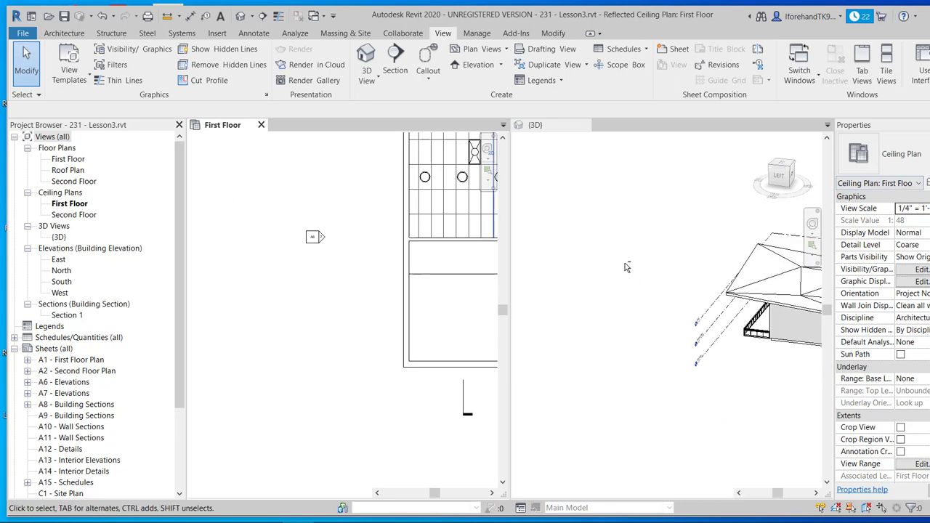
middle_click_drag(655, 255, 716, 315)
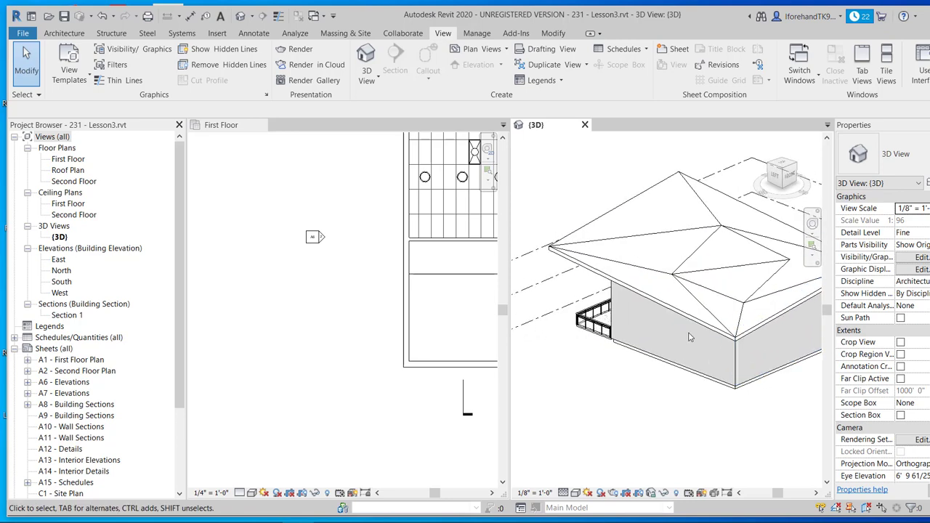
Temporarily hide the west exterior wall, the roof and the south exterior wall as elements in the 3D view
left_click(720, 360)
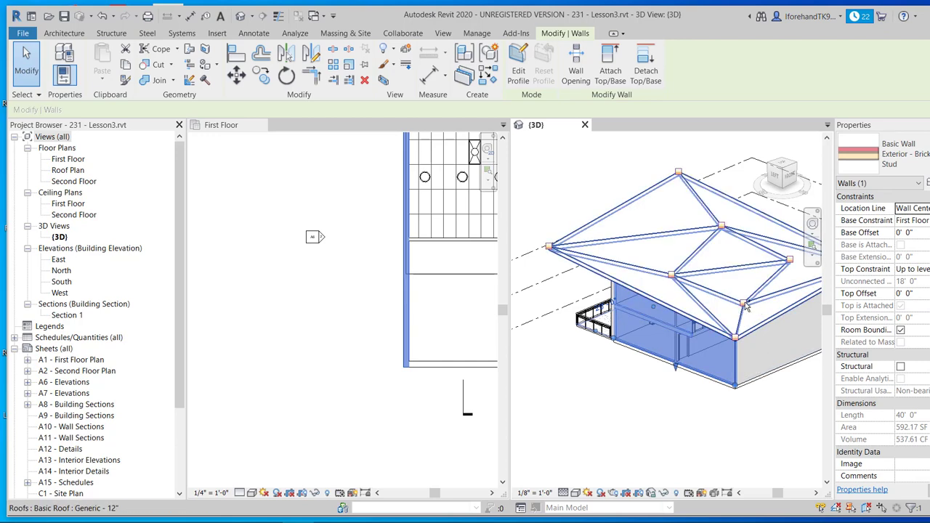
key("Escape")
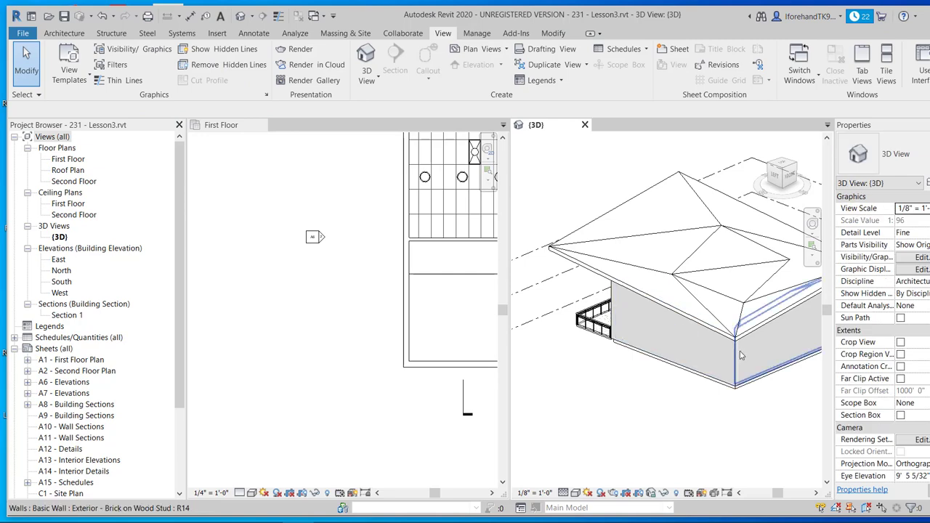
left_click(734, 356)
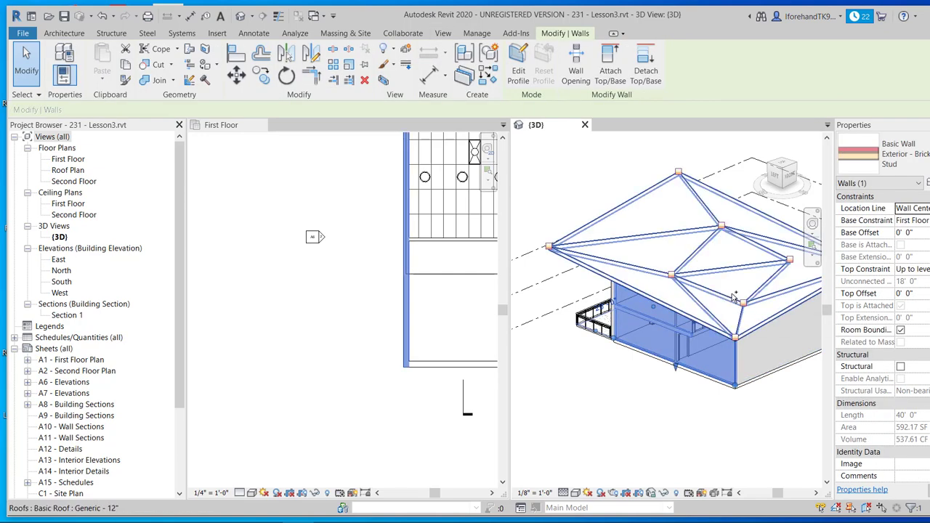
left_click(734, 298, "ctrl")
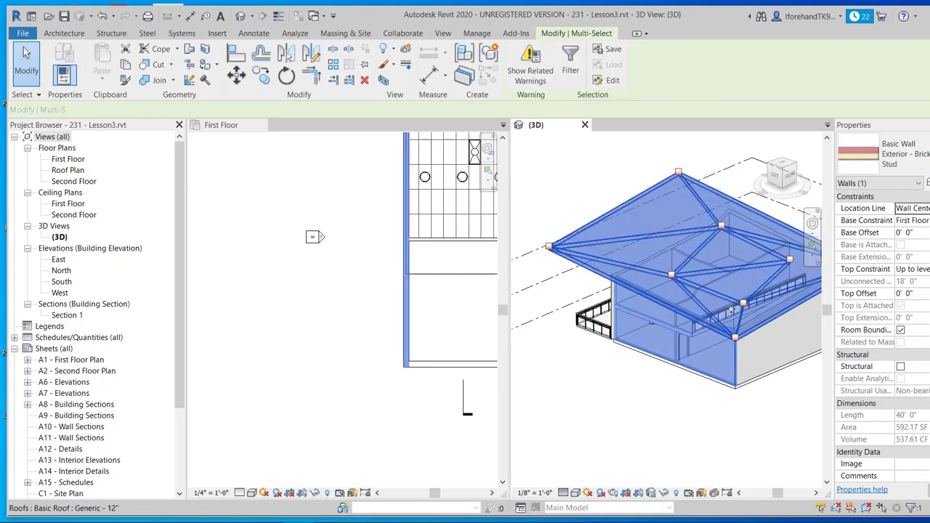
left_click(747, 373, "ctrl")
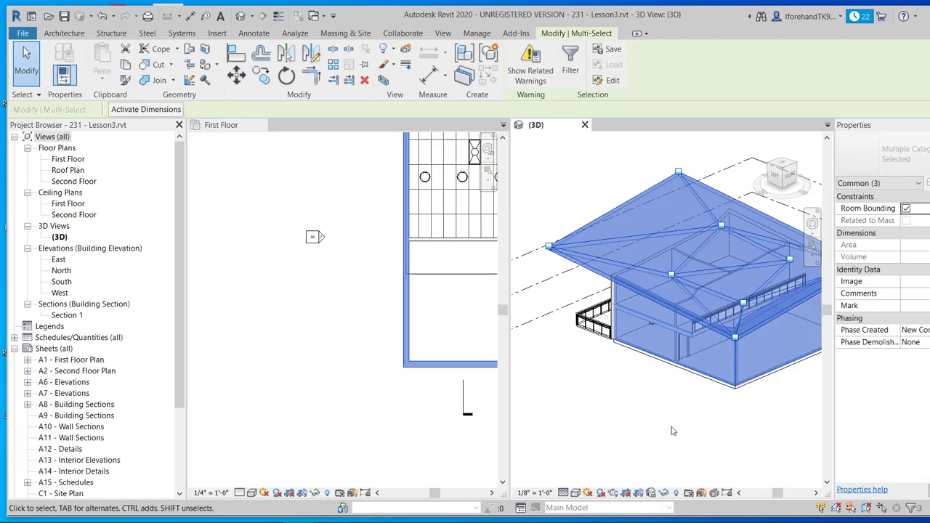
left_click(663, 494)
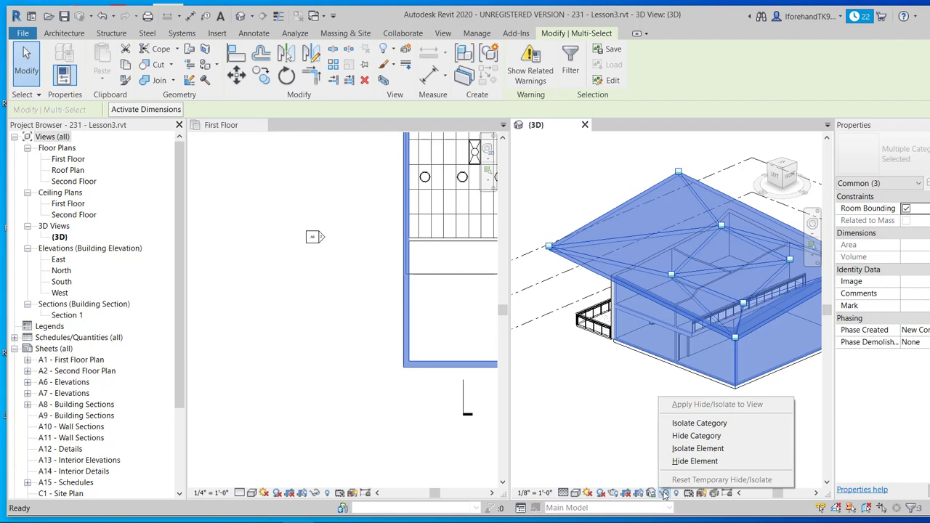
left_click(684, 461)
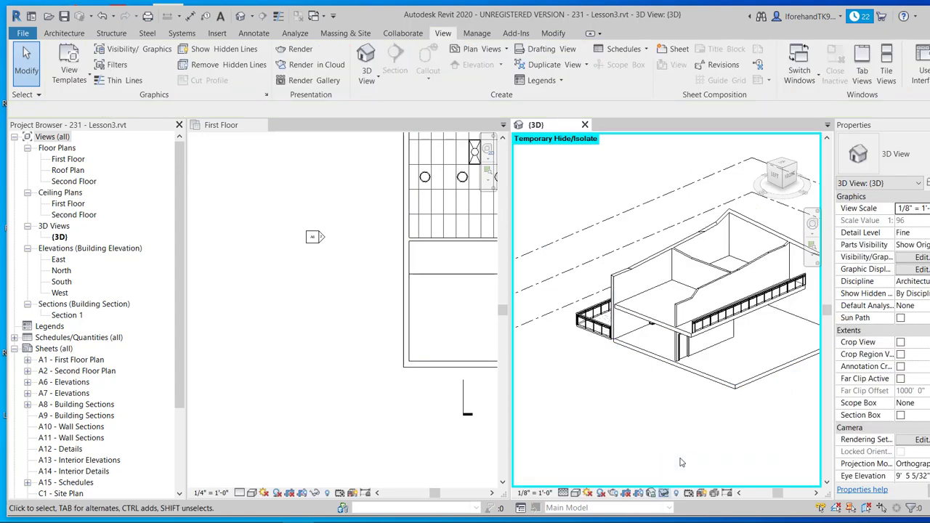
left_click(664, 494)
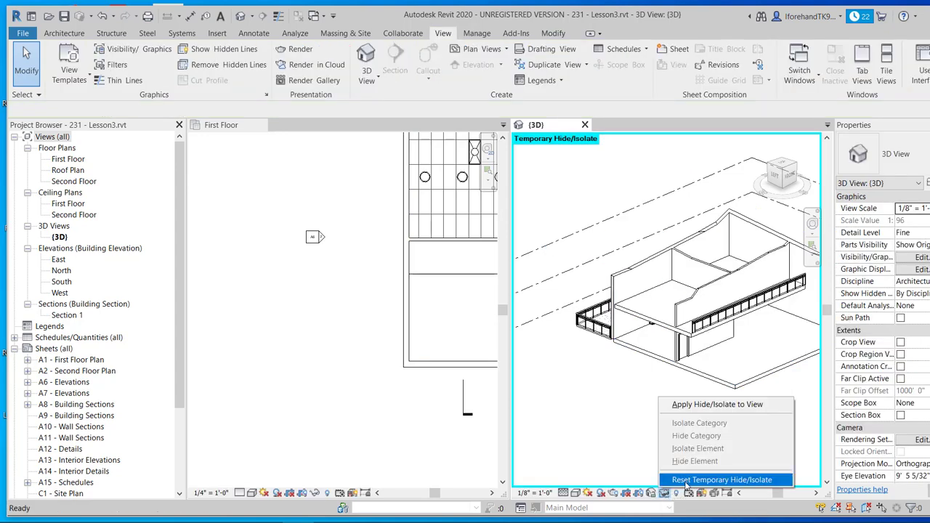
left_click(605, 415)
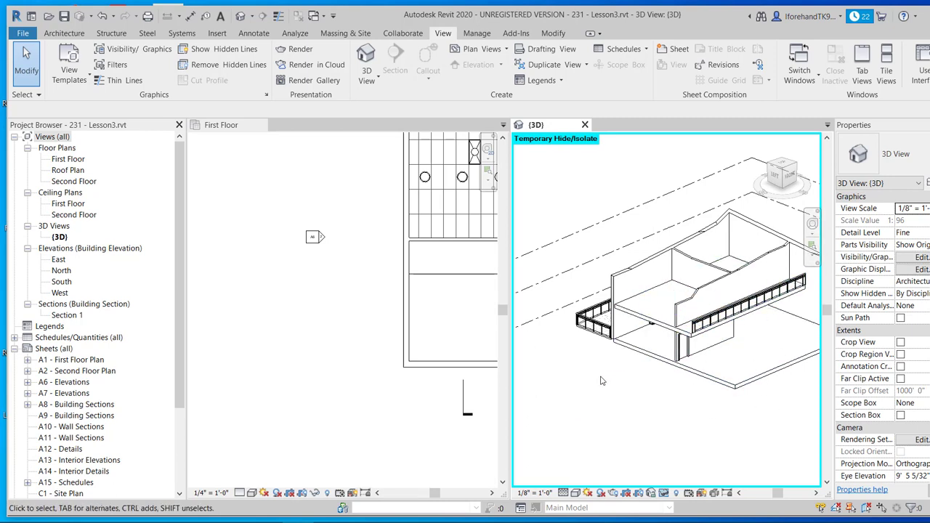
Start a new stair in the First Floor ceiling plan, with the whole building outline in view
left_click(463, 315)
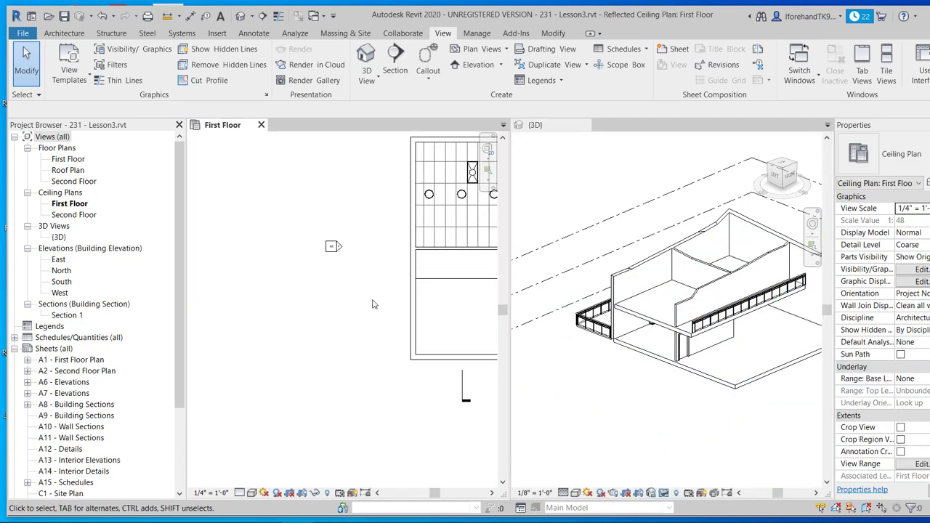
middle_click_drag(389, 291, 249, 303)
middle_click_drag(343, 322, 349, 342)
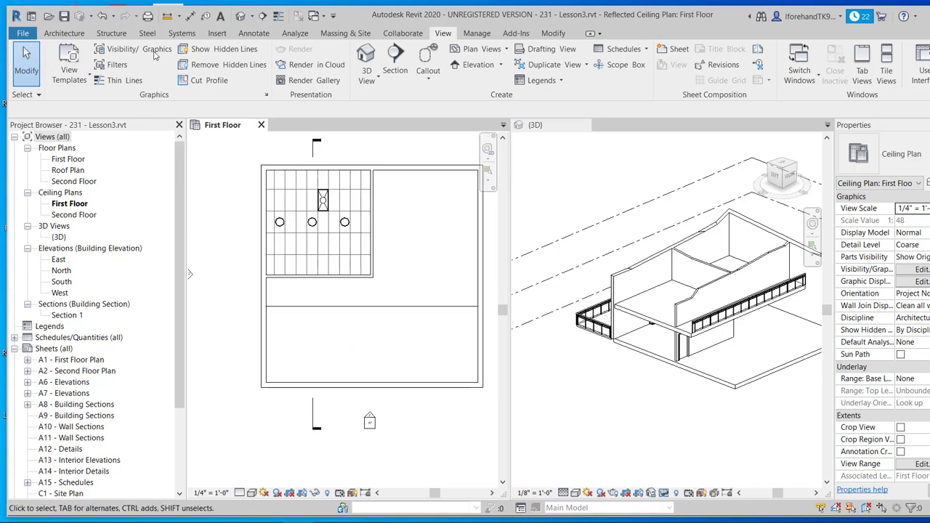
left_click(73, 34)
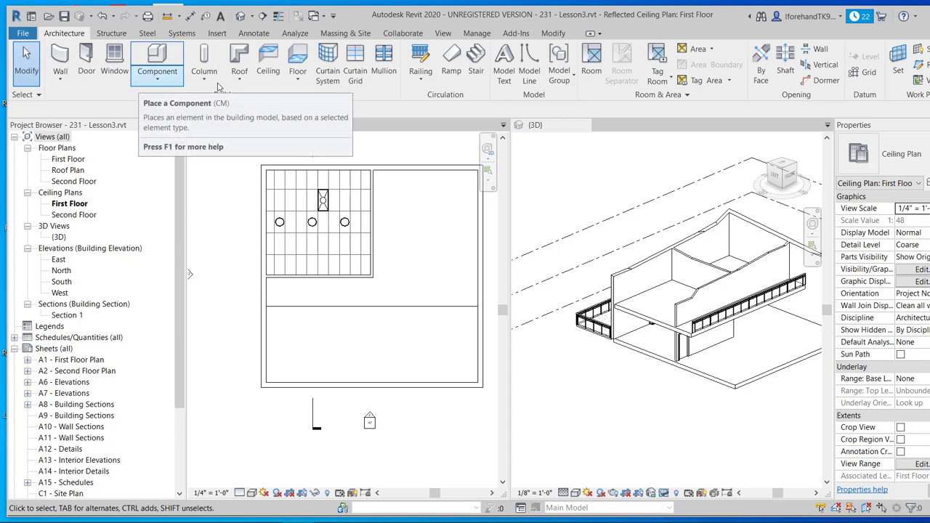
left_click(477, 70)
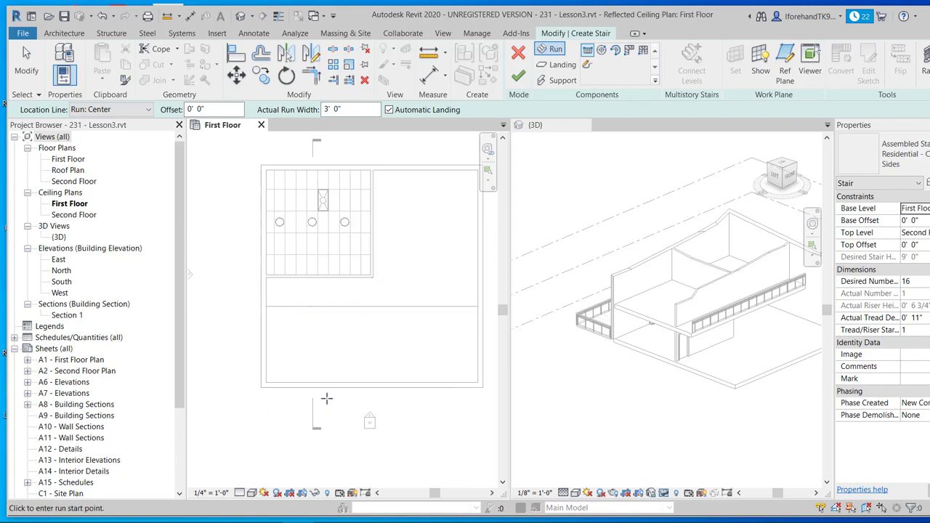
scroll(326, 398, "down", 1)
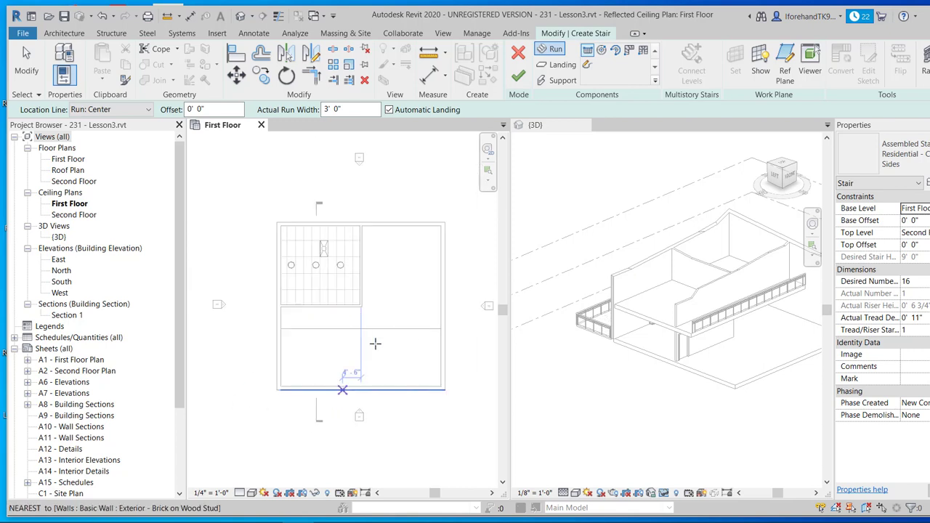
Try a full-step spiral stair run with a radius of about 2'-0" in the building's southern area, and undo it
left_click(602, 51)
left_click(317, 356)
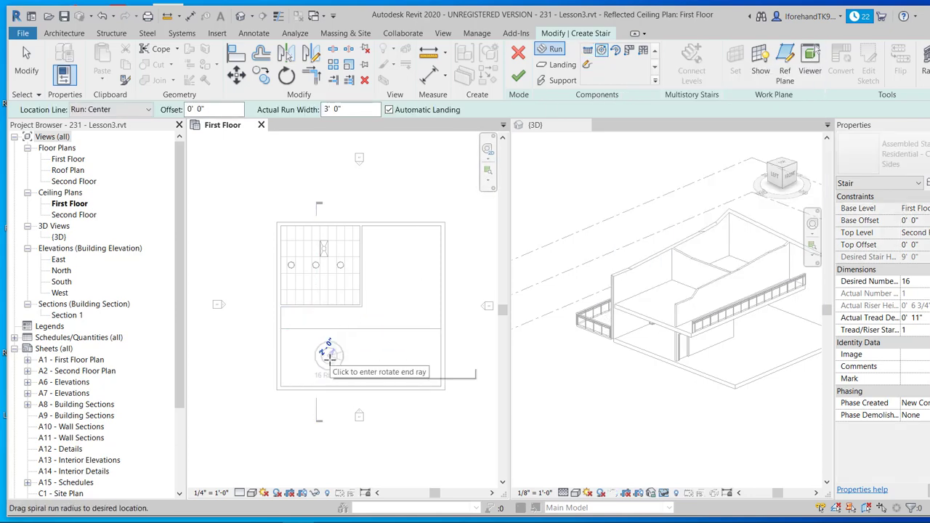
left_click(329, 355)
key("Escape")
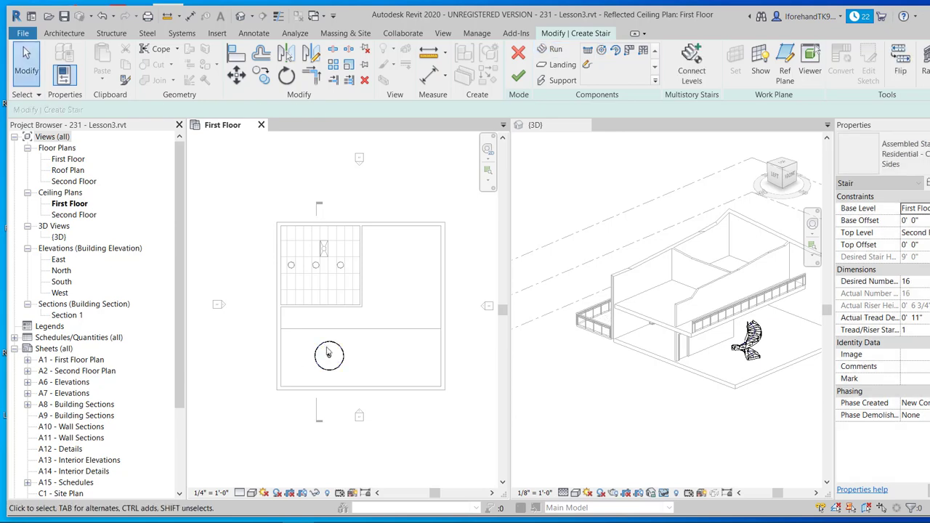
scroll(768, 338, "up", 8)
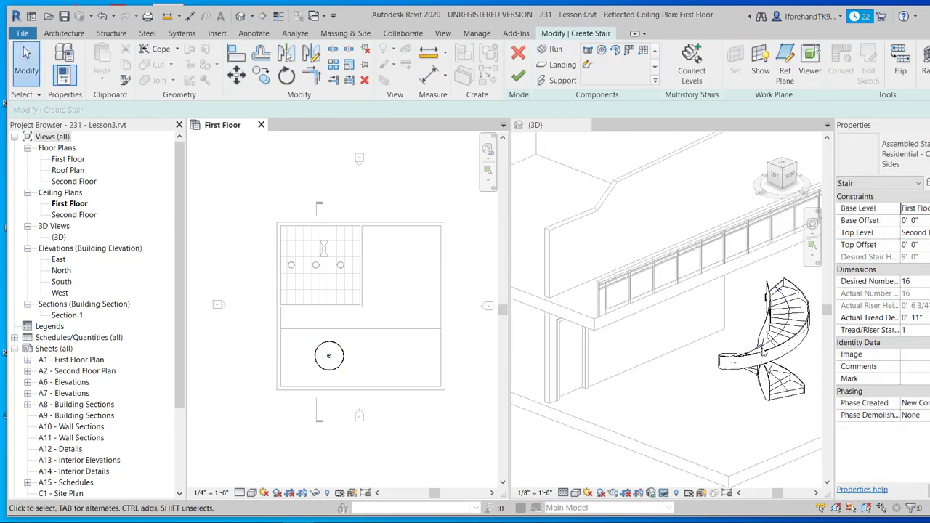
scroll(763, 338, "down", 4)
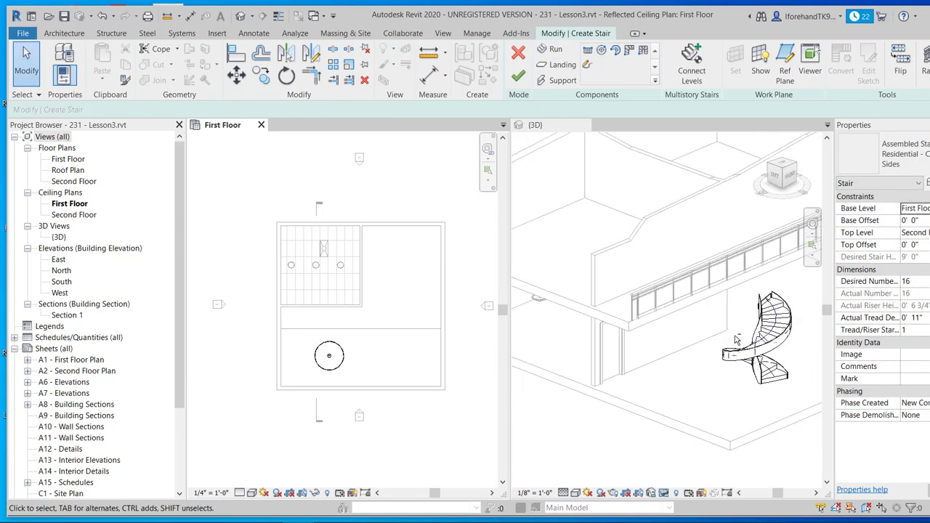
left_click(655, 396)
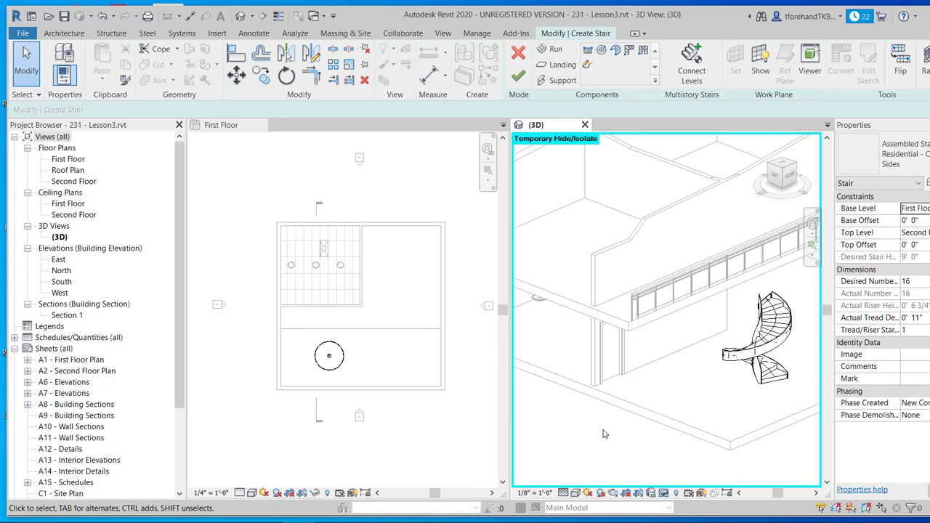
key("ctrl+z")
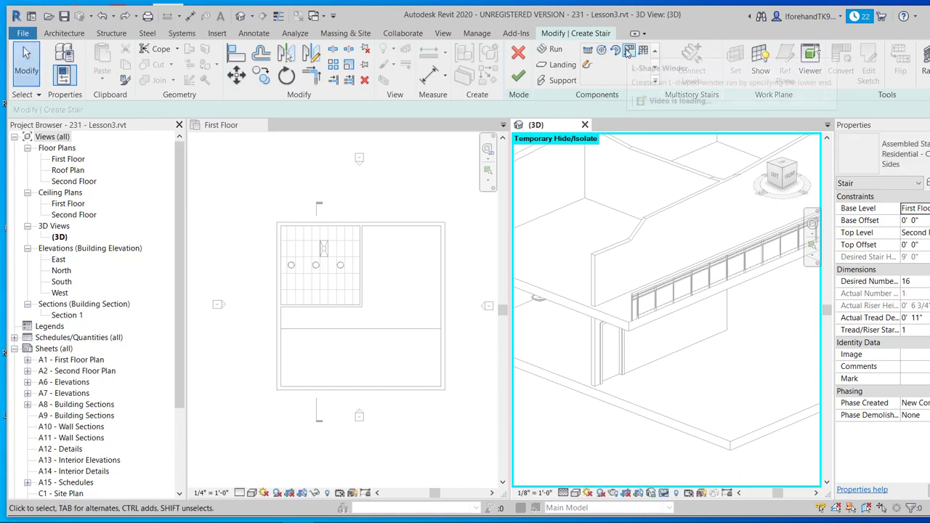
Place a 3'-0" wide L-shape winder run against the west wall, with its upper leg along the second-floor edge
left_click(631, 51)
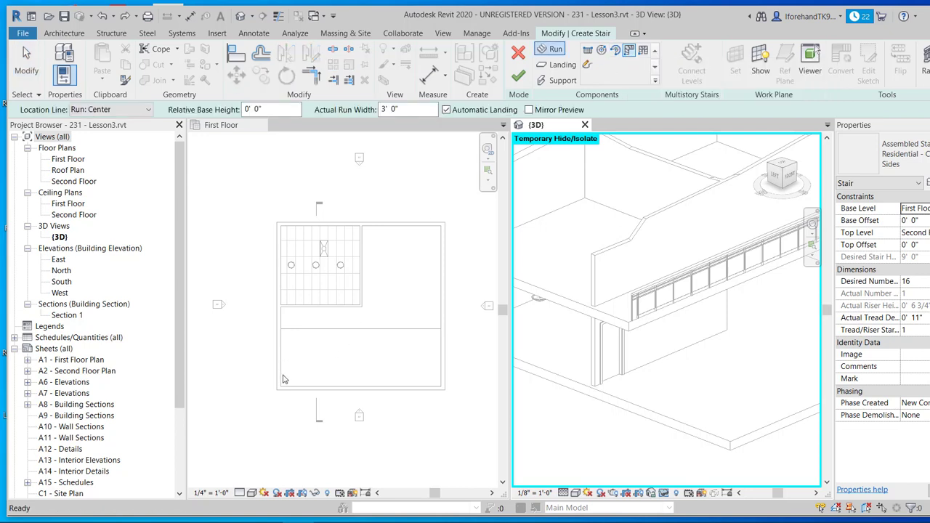
left_click(325, 363)
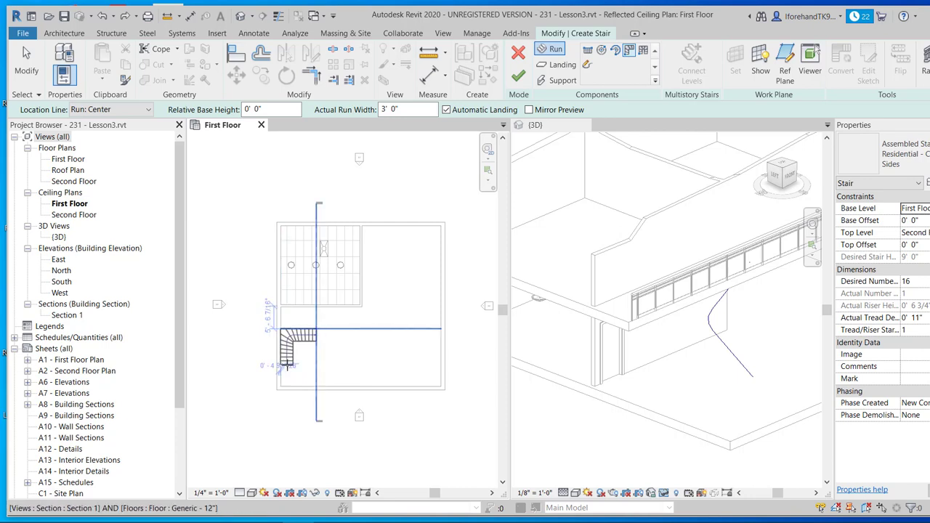
left_click(287, 365)
key("Escape")
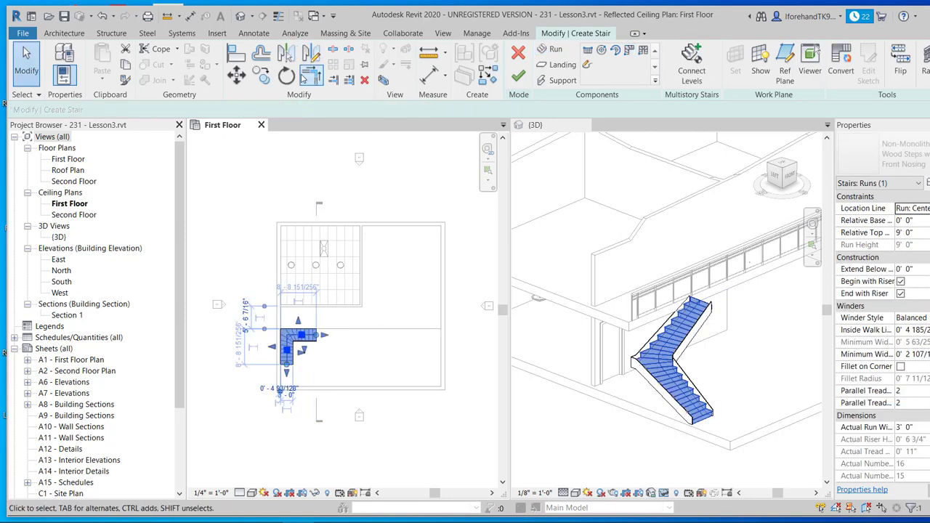
Rotate the L-shaped winder run by 90° about its centre
left_click(286, 76)
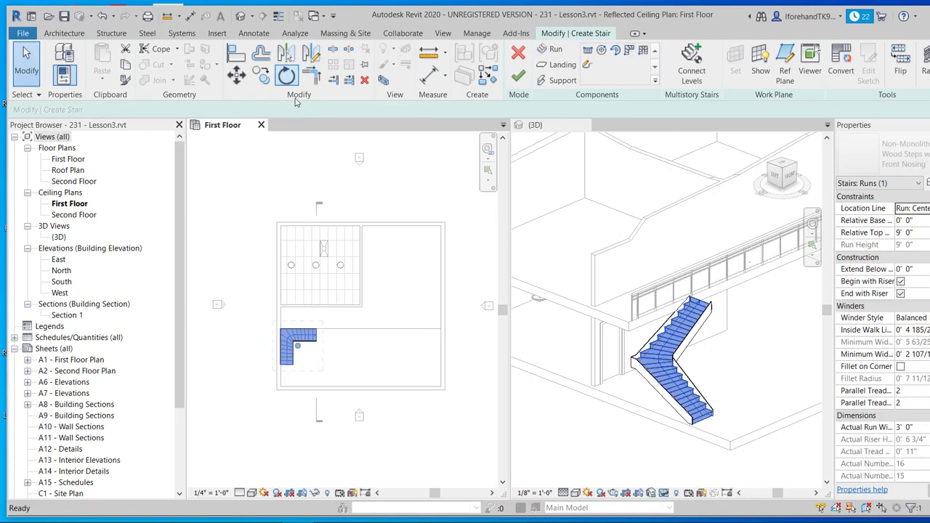
left_click(277, 314)
type("90")
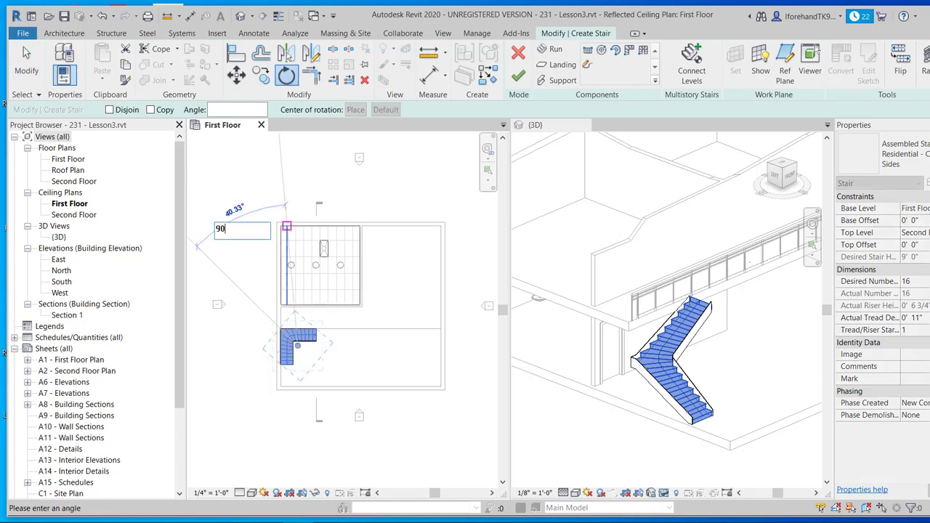
key("Return")
Try mirroring a copy of the rotated run about a slightly slanted drawn axis, and undo it
left_click(311, 353)
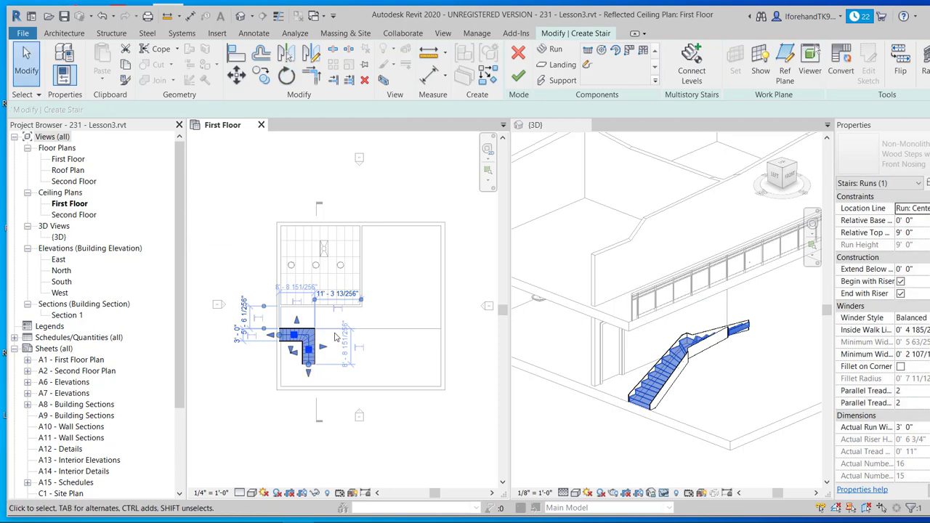
left_click(312, 54)
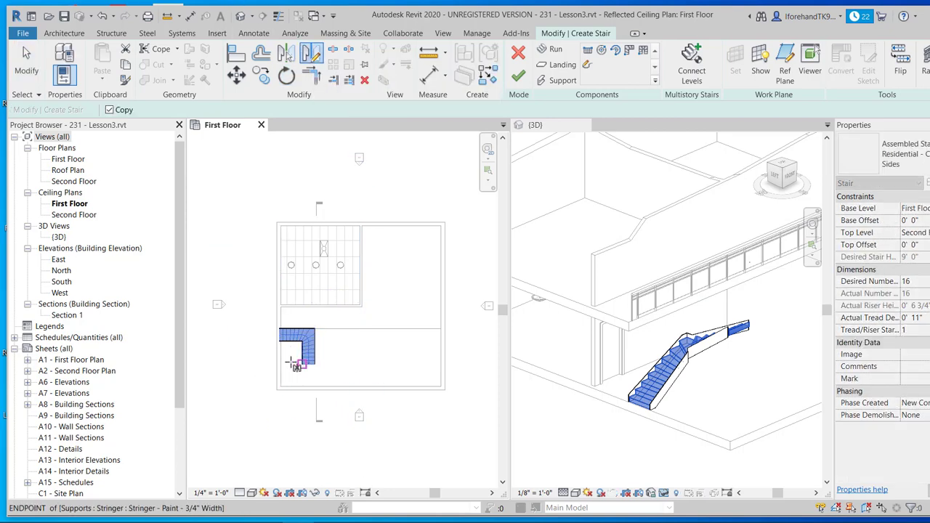
left_click(359, 360)
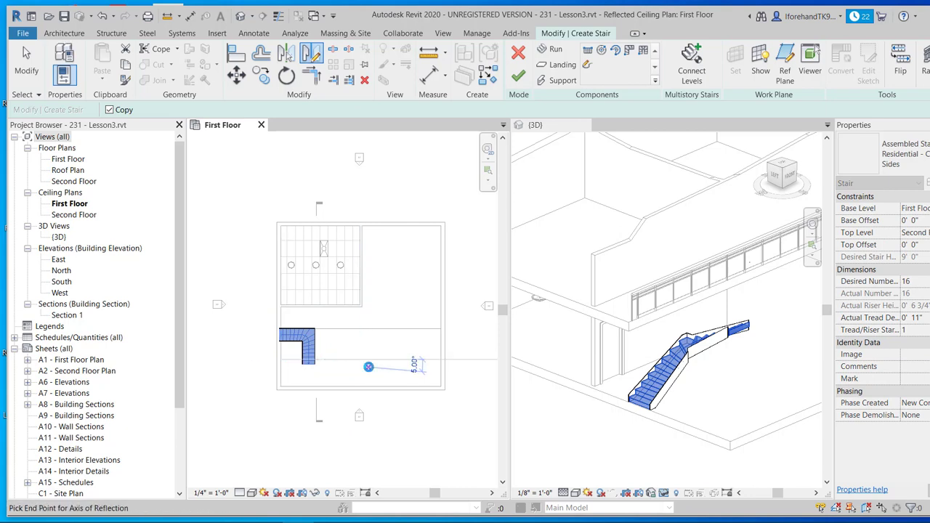
left_click(421, 368)
key("ctrl+z")
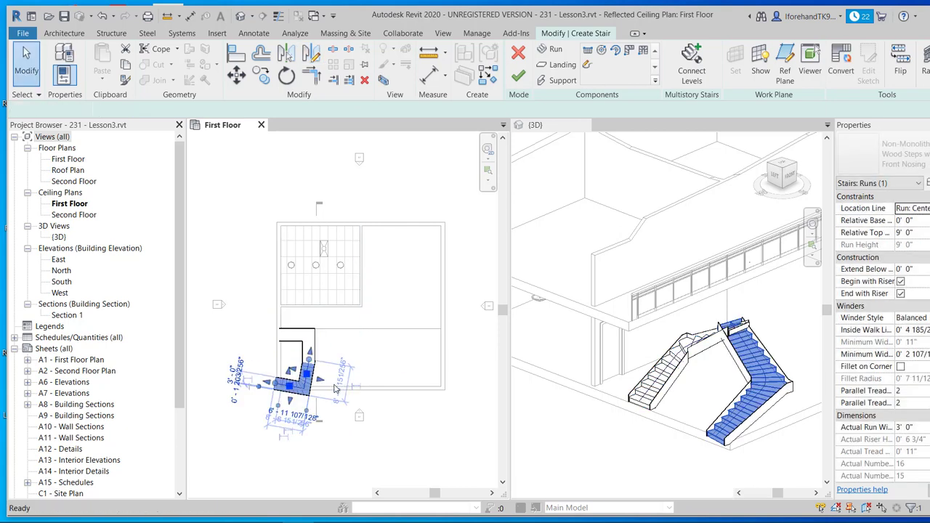
Mirror a copy of the rotated run southward about a horizontal axis drawn at the lower end of its vertical leg
left_click(313, 361)
scroll(315, 359, "up", 5)
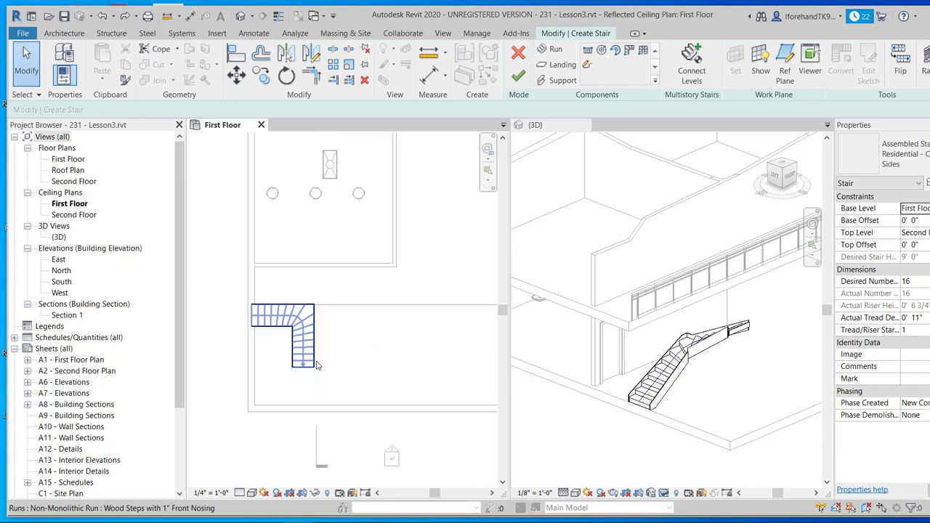
left_click(279, 346)
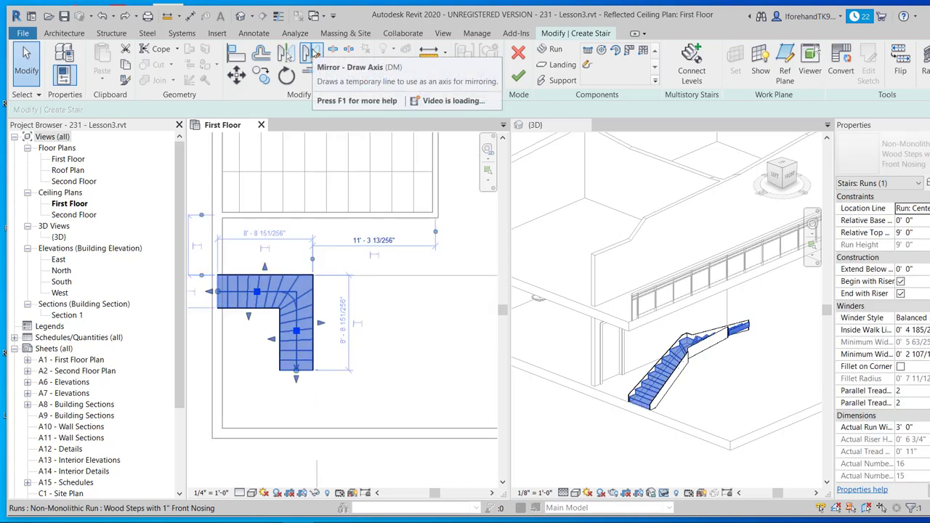
left_click(309, 53)
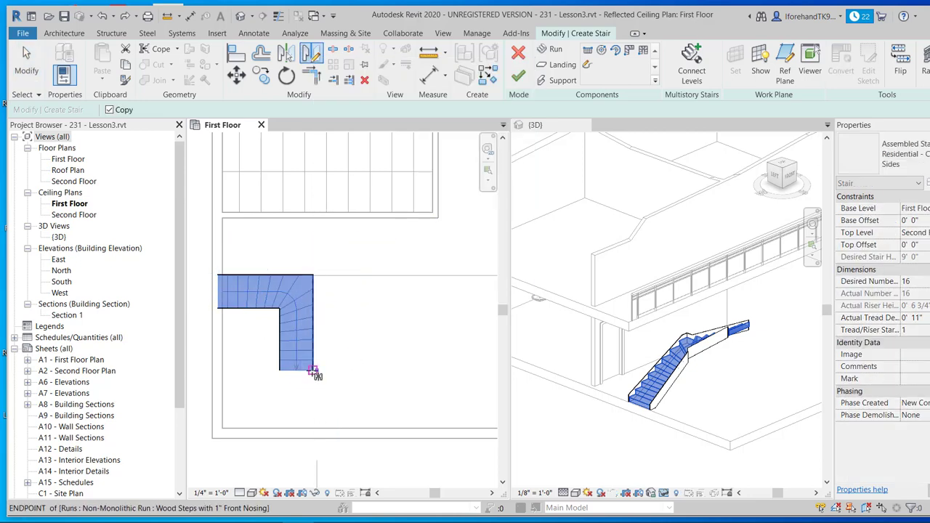
left_click(416, 372)
left_click(437, 371)
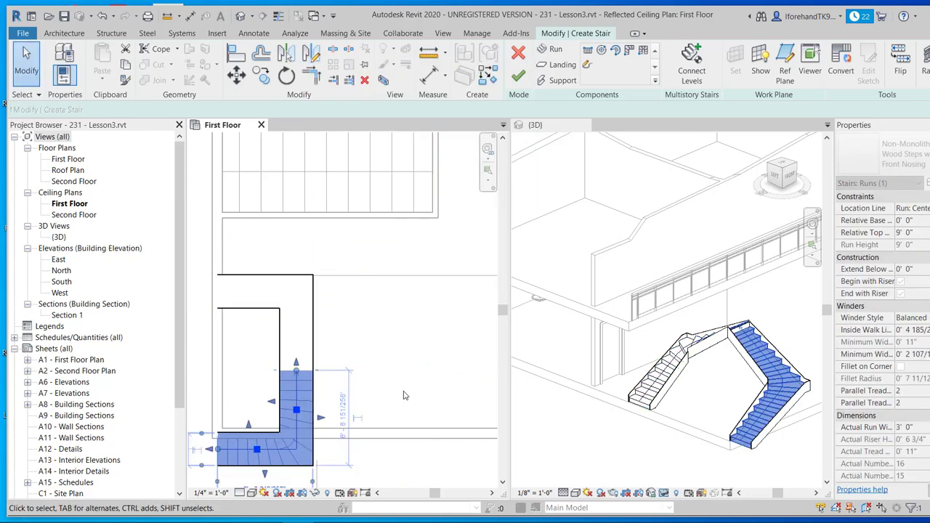
left_click(336, 409)
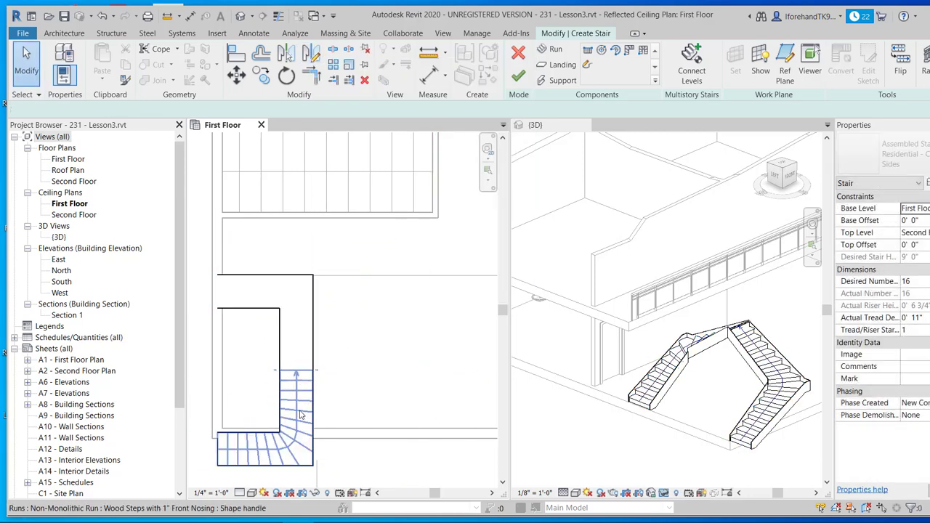
Mirror a copy of the southern run eastward about a vertical axis drawn along its outer east edge
left_click(299, 414)
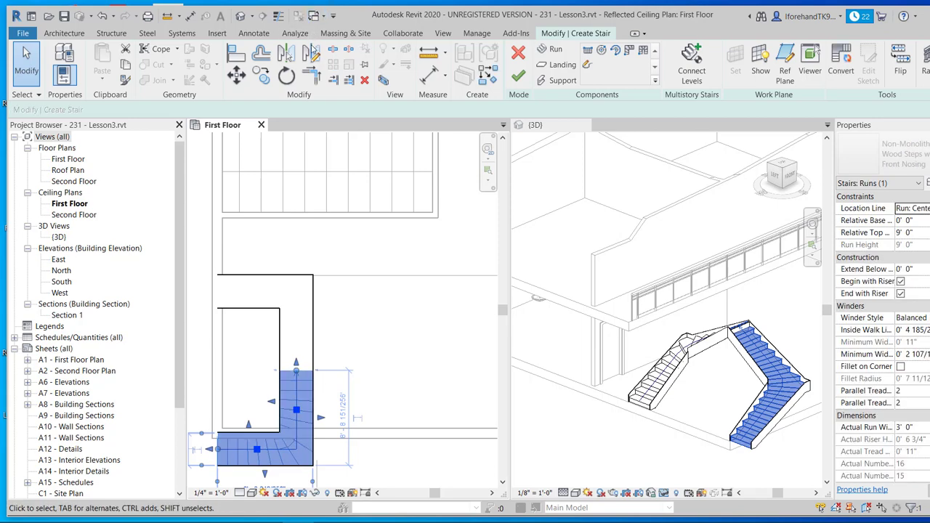
left_click(312, 54)
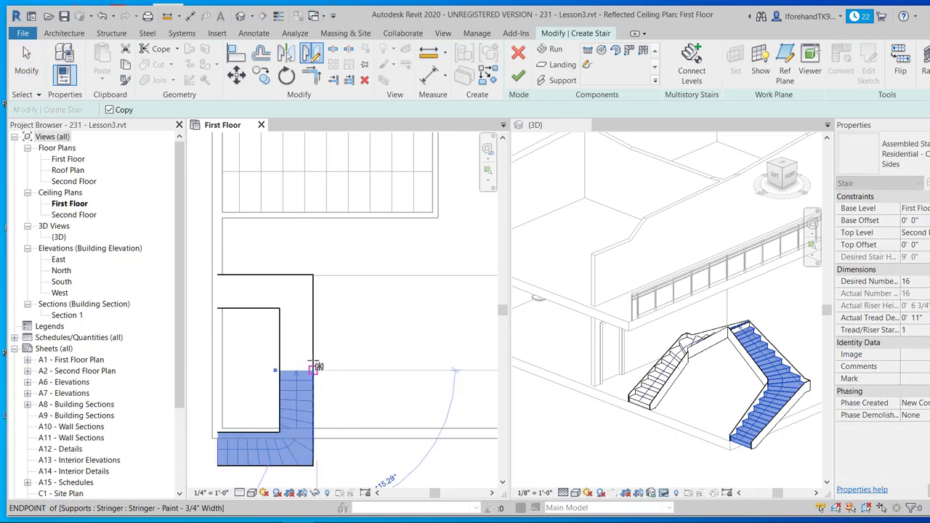
left_click(314, 371)
left_click(313, 247)
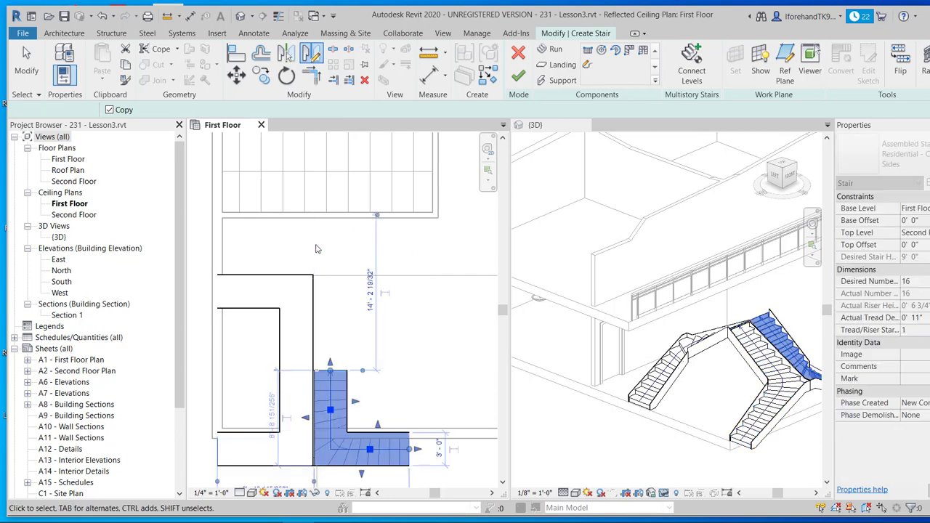
left_click(164, 375)
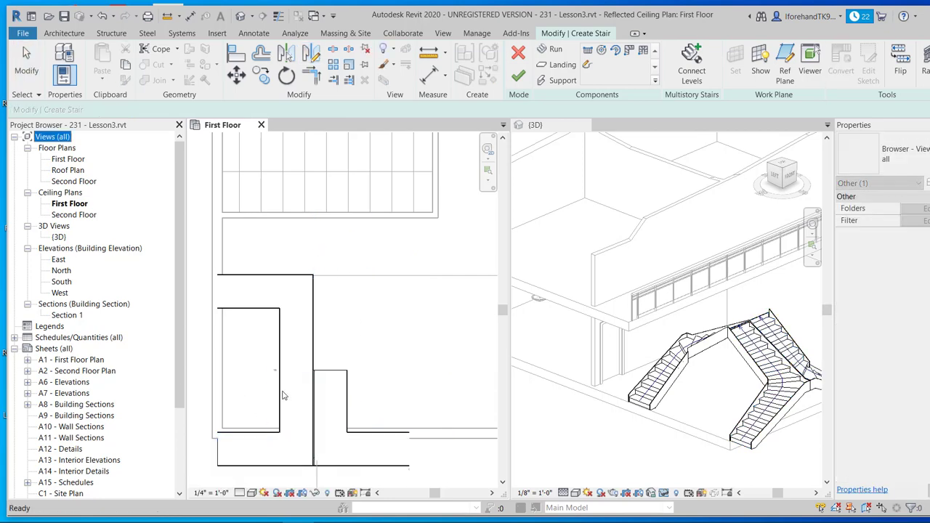
Delete the rotated run and its first mirrored copy, keeping only the easternmost L-shaped run
left_click(284, 396)
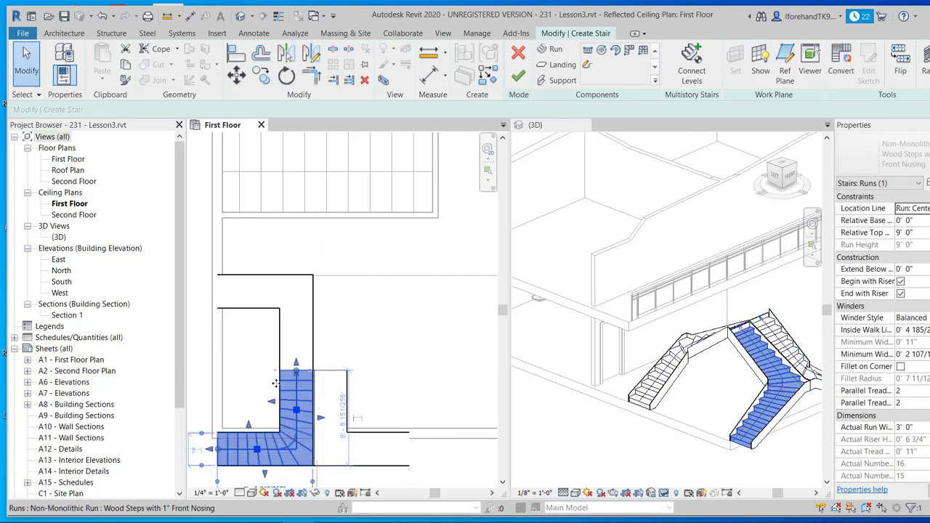
key("Delete")
left_click(304, 343)
key("Delete")
Move the remaining L-shaped run against the west wall so that its upper end meets the second-floor edge
left_click(315, 382)
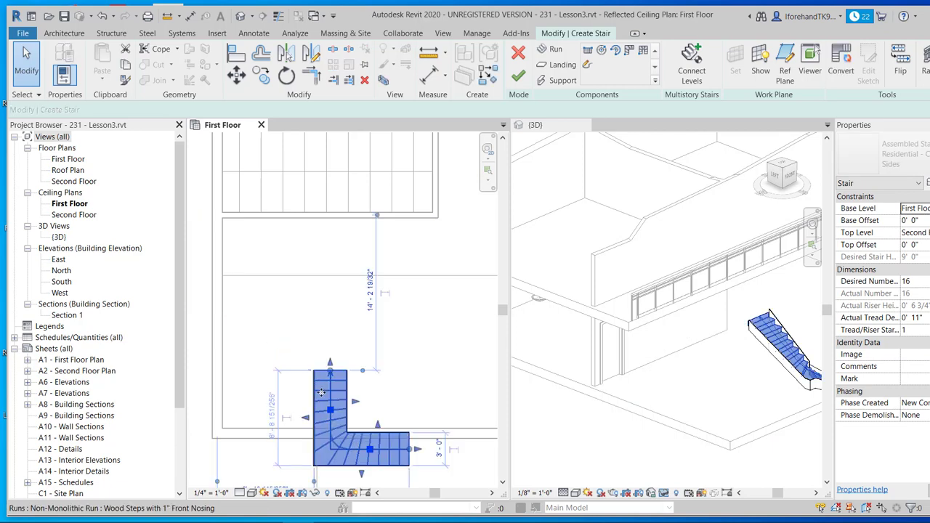
left_click_drag(321, 392, 237, 305)
left_click(412, 367)
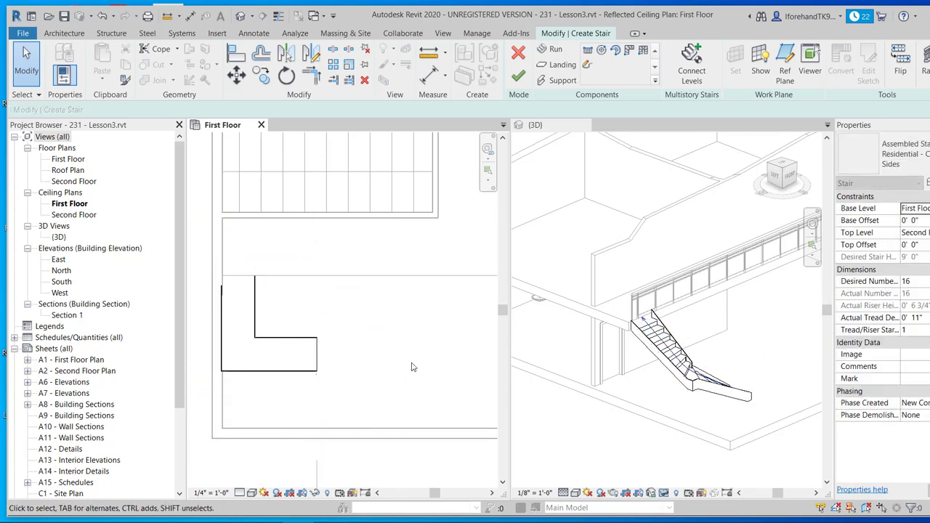
scroll(412, 367, "down", 2)
Delete the L-shaped winder run that stands against the west wall
left_click(596, 383)
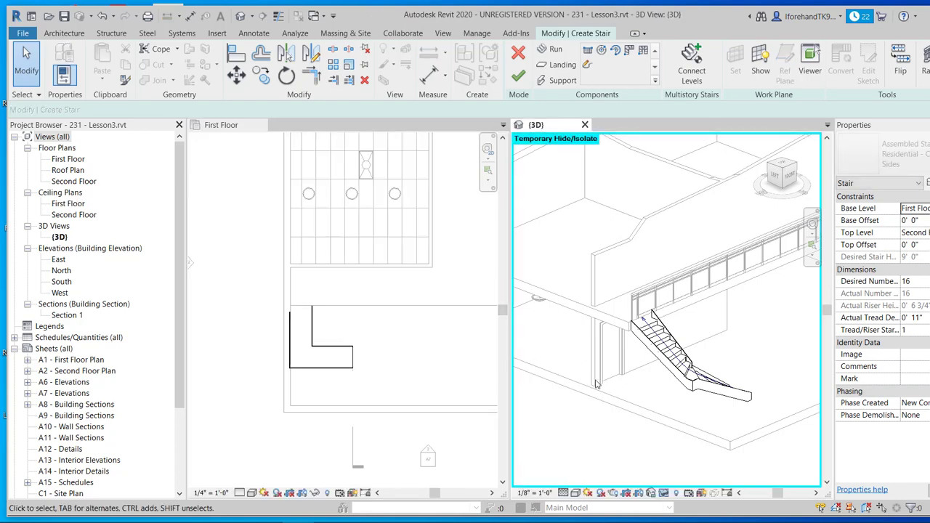
right_click(595, 383)
key("Escape")
middle_click_drag(595, 384, 496, 440, "shift")
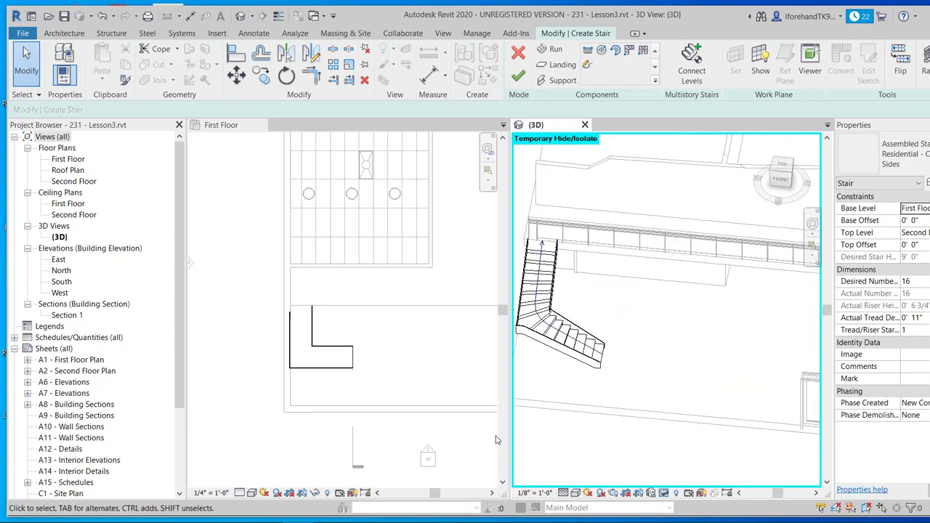
left_click(329, 354)
left_click(330, 354)
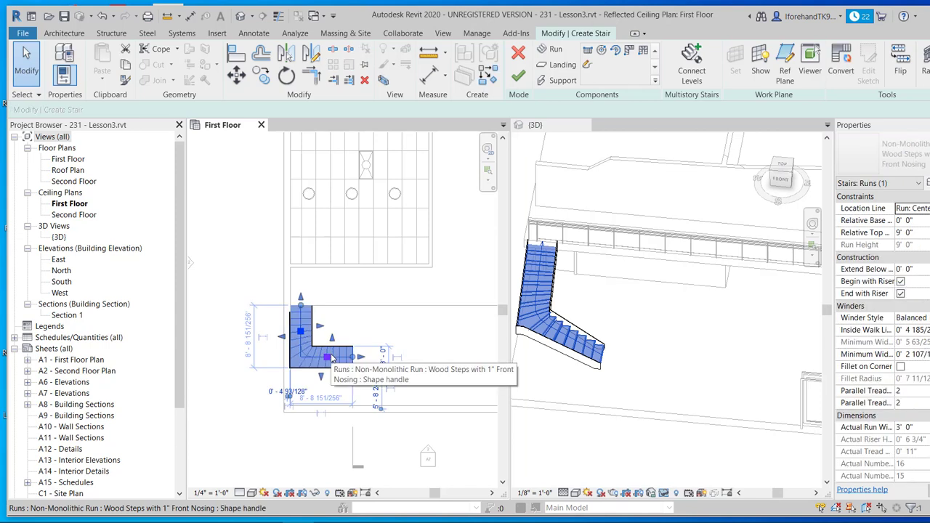
key("Delete")
Draw two straight westward runs of eight risers, the first about 6'-5" long and the second offset to the southwest, joined by an automatic landing
scroll(348, 368, "down", 2)
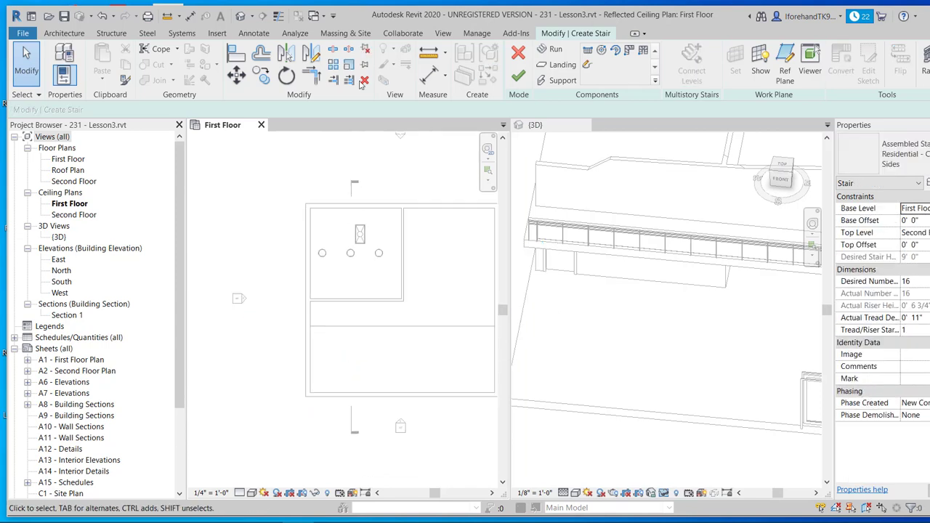
left_click(588, 51)
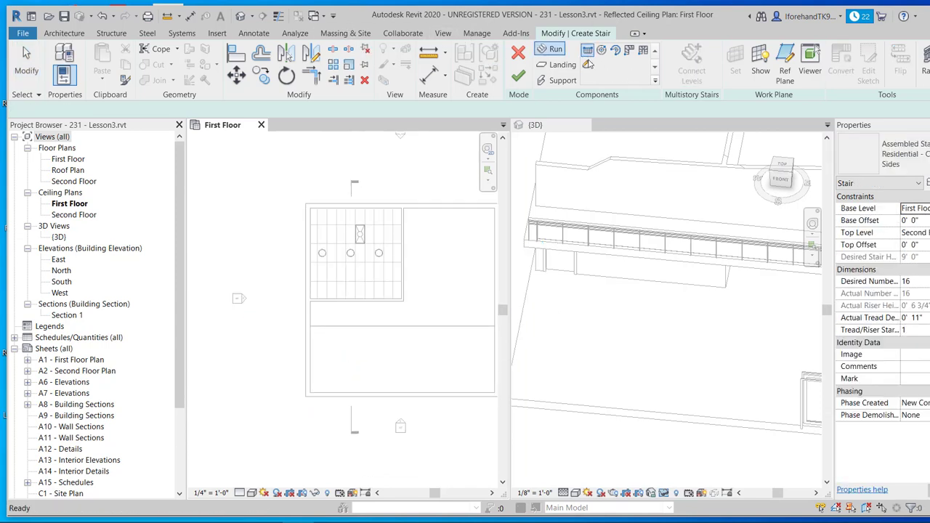
left_click(457, 351)
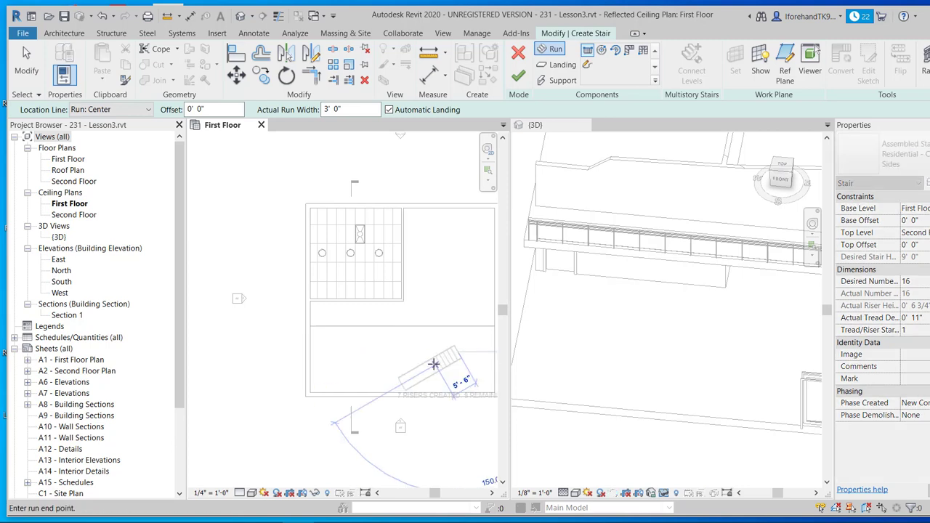
scroll(431, 350, "up", 2)
scroll(431, 349, "up", 2)
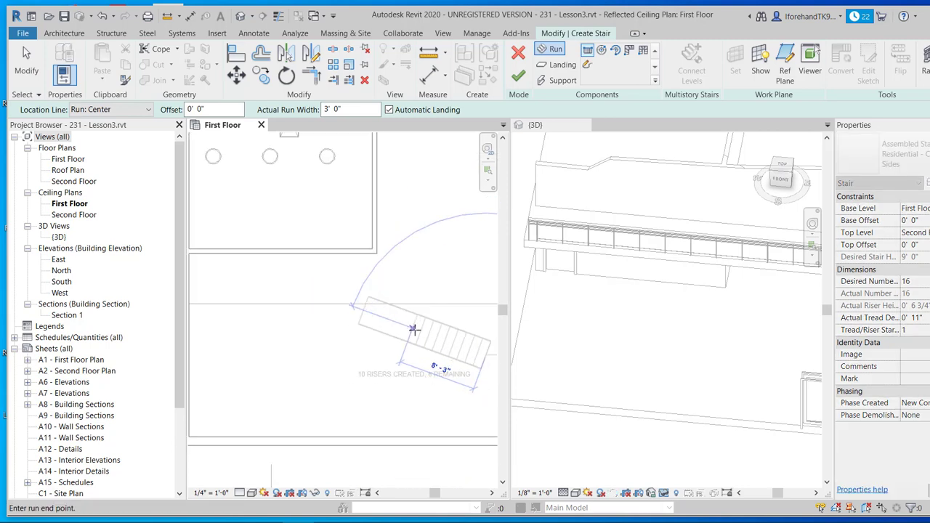
scroll(374, 334, "down", 2)
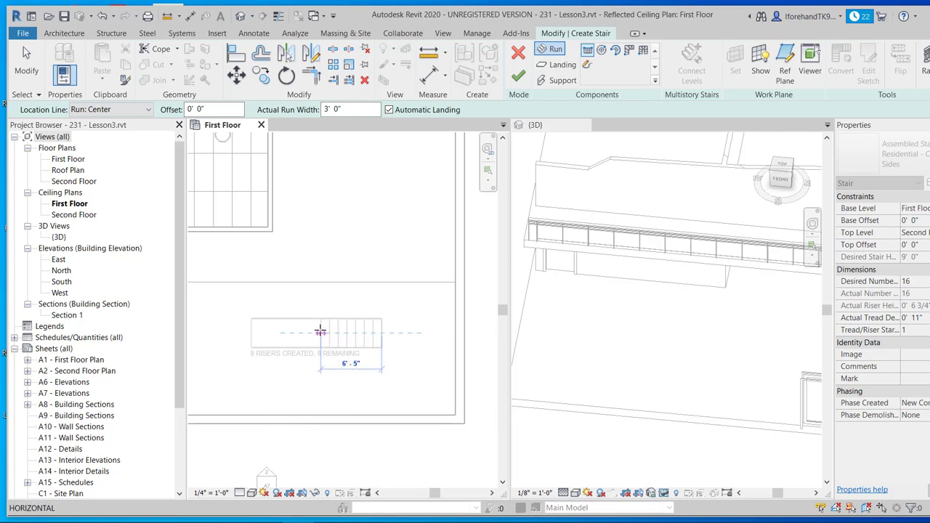
left_click(319, 331)
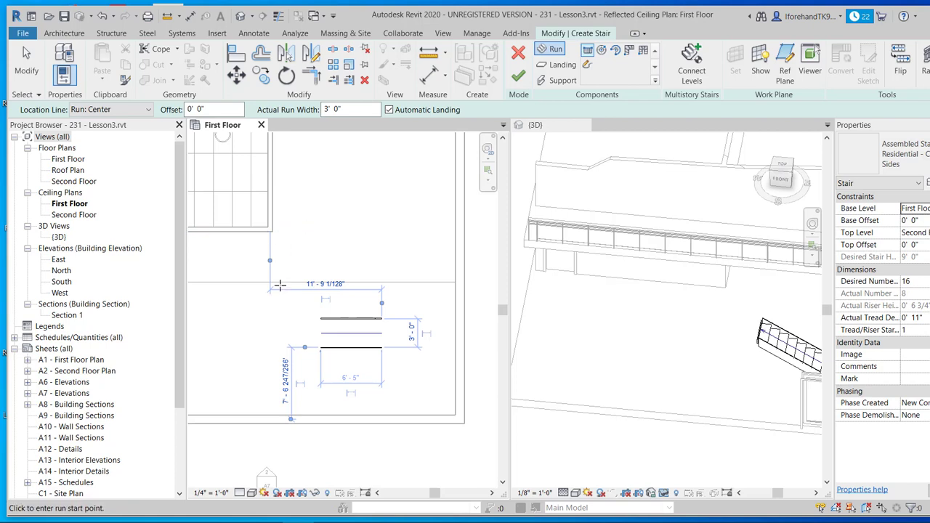
left_click(309, 400)
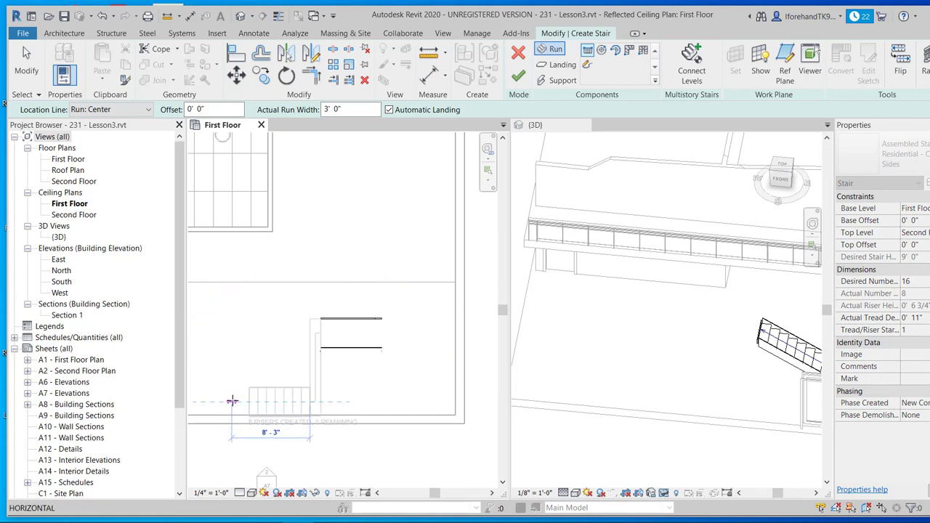
left_click(232, 401)
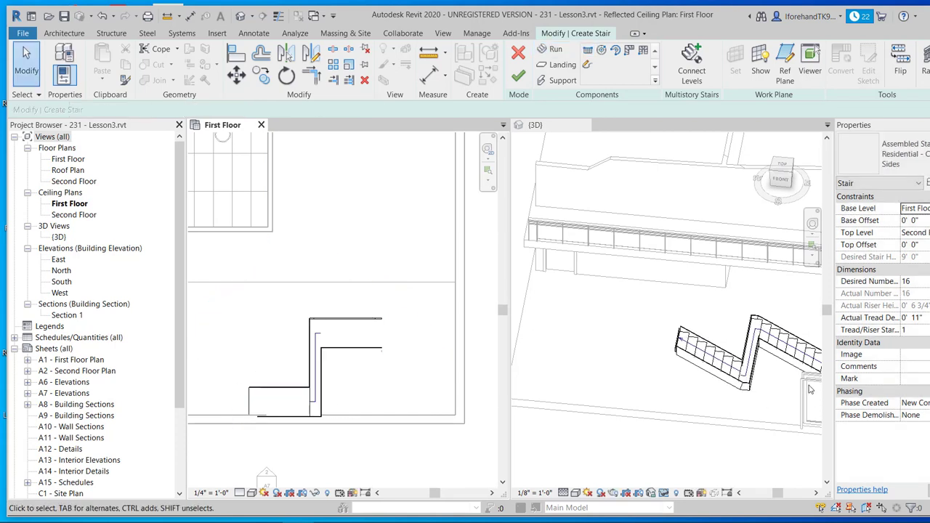
Undo the second straight run with its landing and delete the first run
key("ctrl+z")
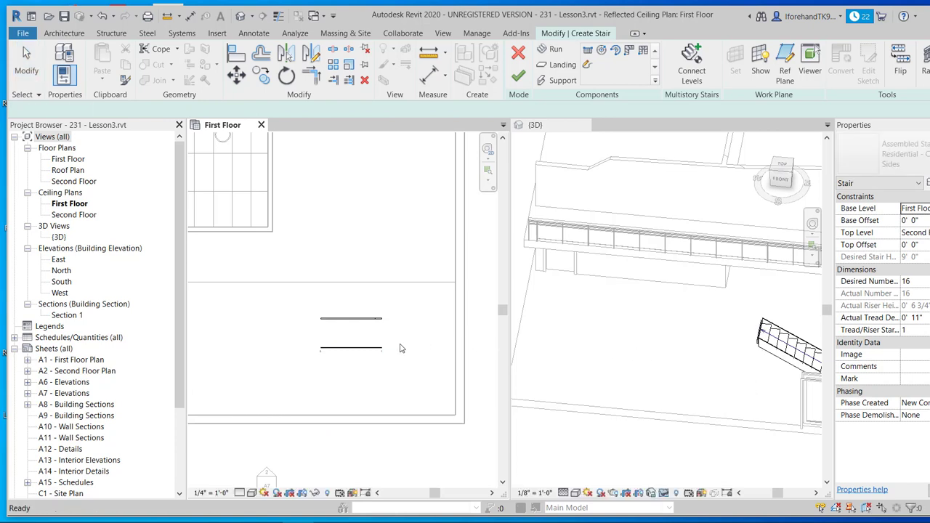
left_click(332, 346)
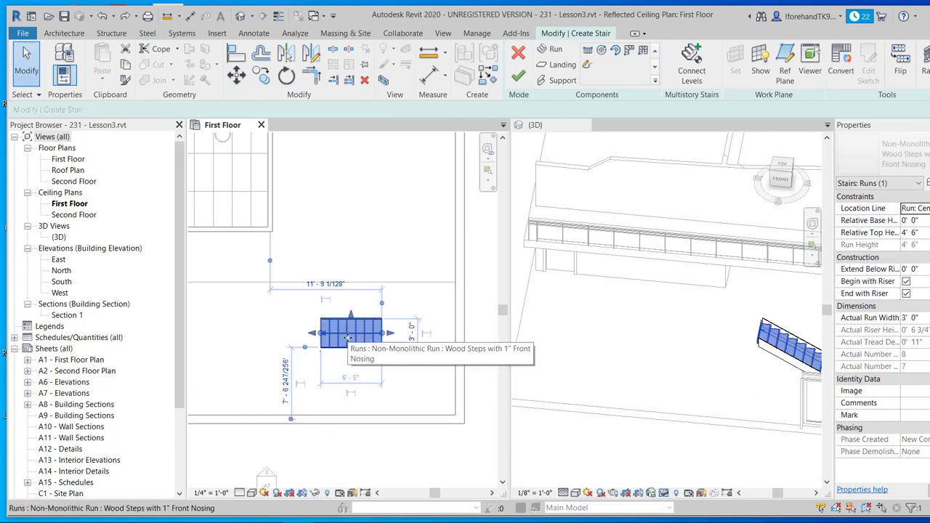
key("Delete")
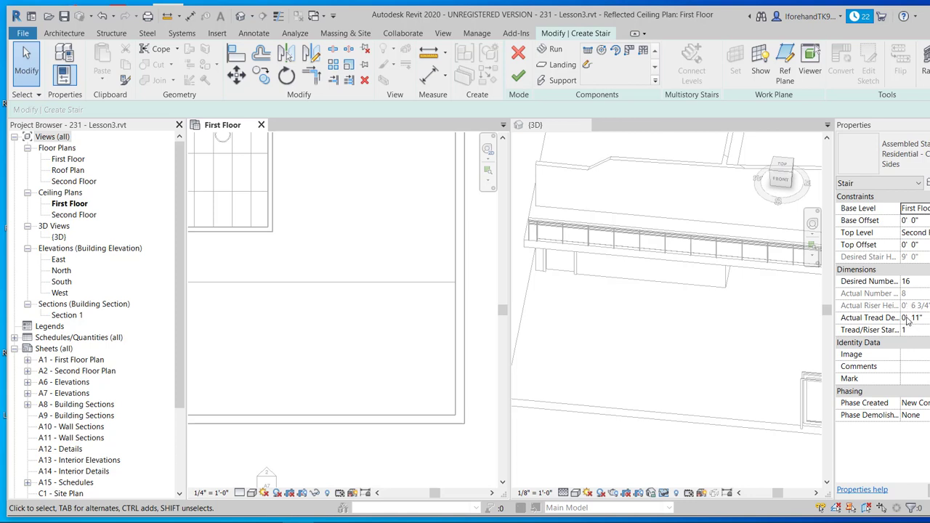
Set the stair's desired number of risers to 14
left_click(918, 284)
key("Return")
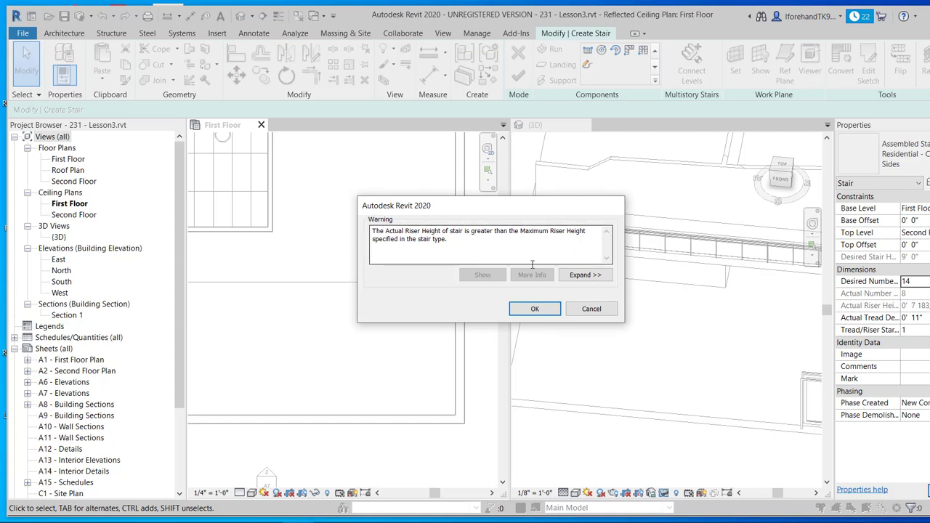
left_click(534, 309)
Set the stair's desired number of risers to 18 and its actual tread depth to 1' 1"
left_click(917, 284)
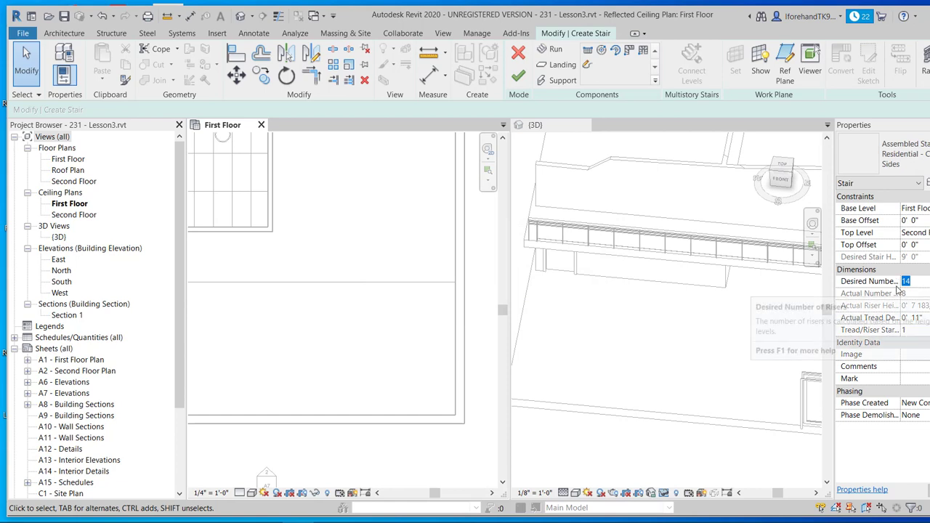
type("1")
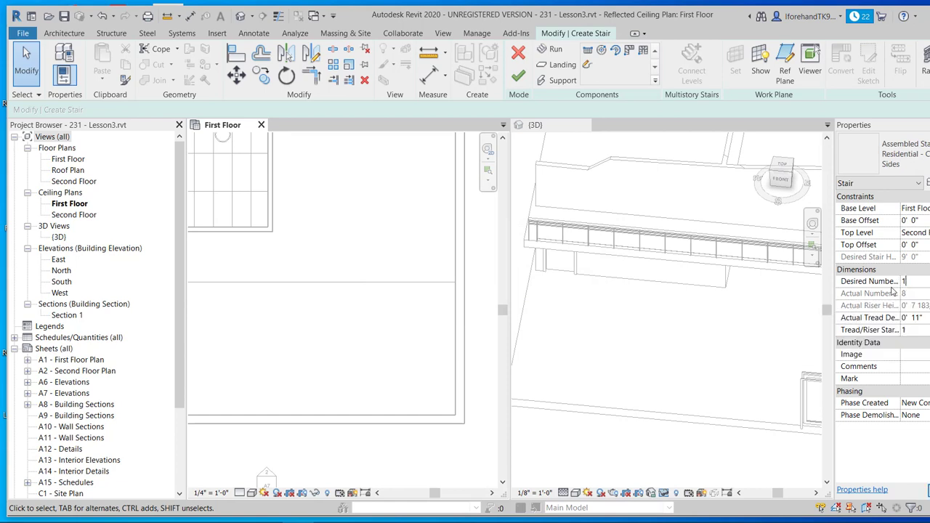
type("8")
key("Return")
scroll(620, 345, "down", 2)
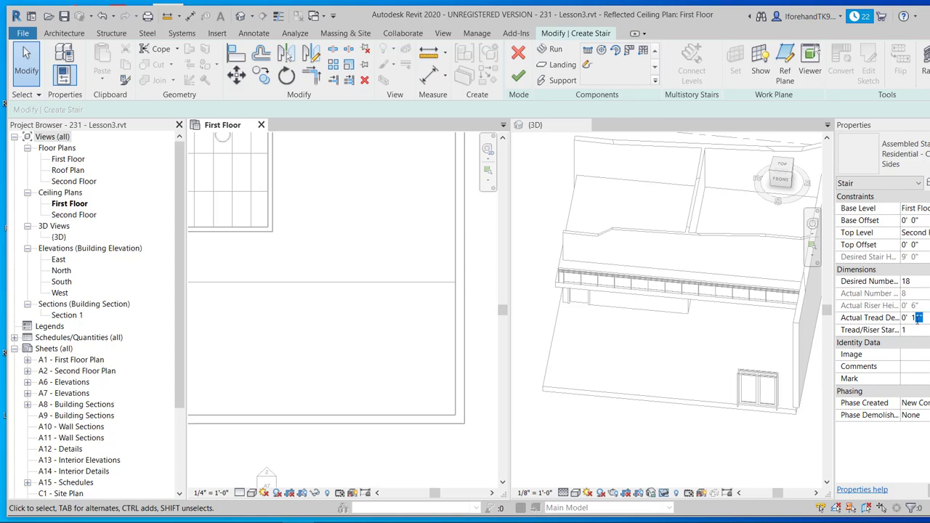
type("3")
key("Return")
Draw a straight 18-riser run about 18'-5" long, heading west just south of the second-floor edge
scroll(324, 334, "down", 2)
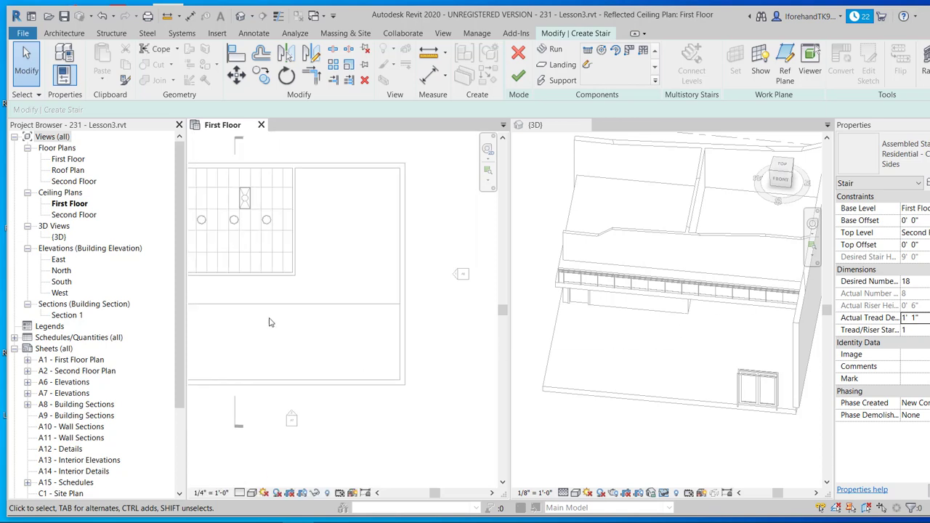
right_click(268, 318)
left_click(245, 320)
middle_click_drag(243, 316, 325, 318)
scroll(322, 320, "up", 2)
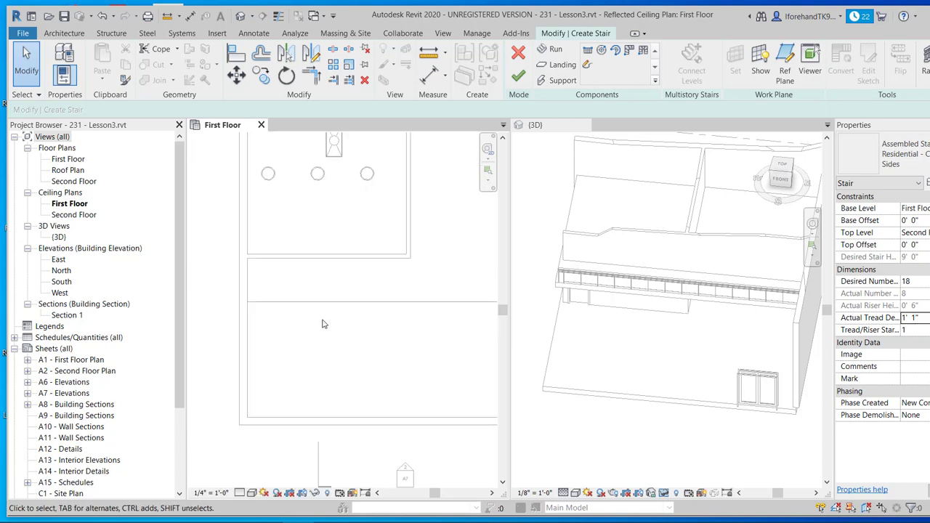
scroll(325, 331, "up", 3)
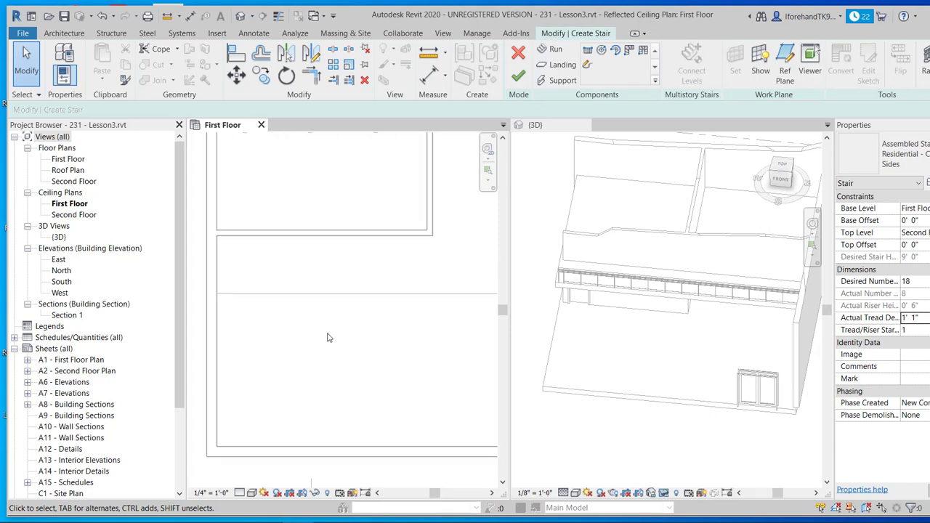
middle_click_drag(327, 337, 377, 327)
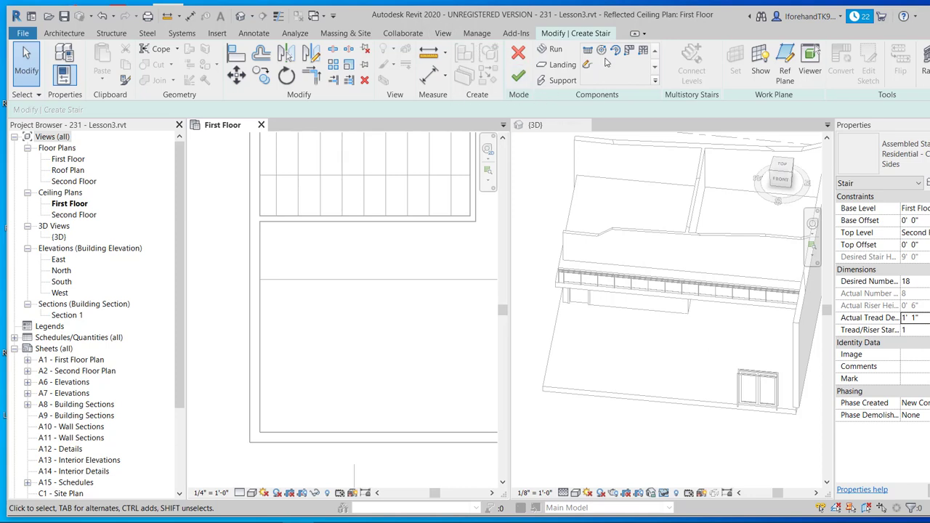
left_click(550, 48)
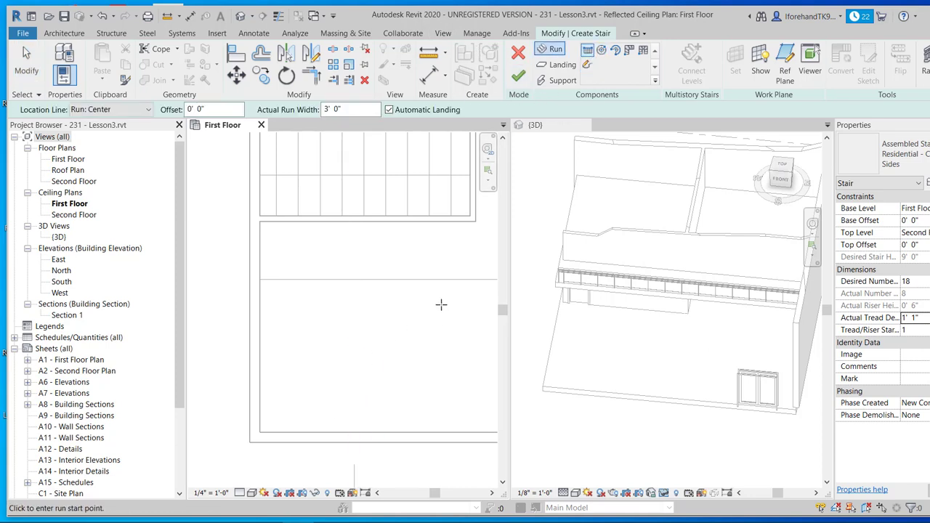
left_click(476, 316)
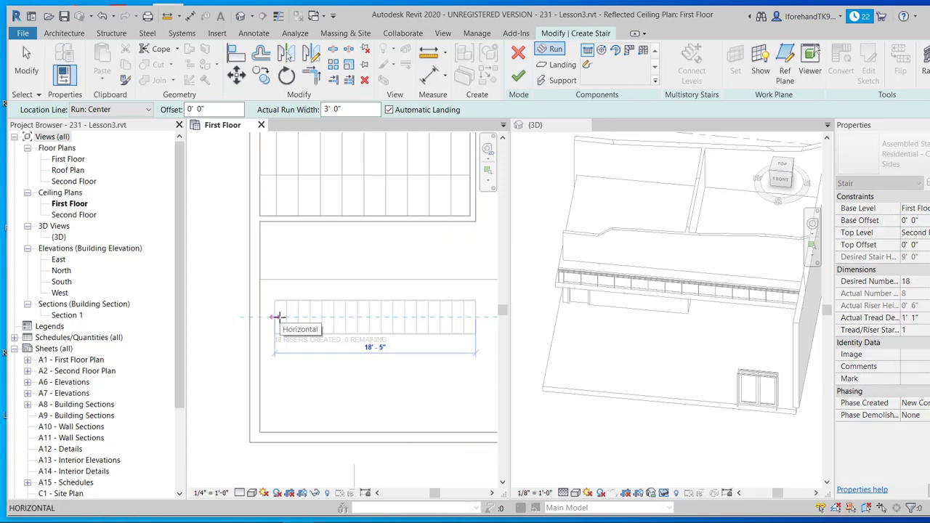
left_click(278, 317)
key("Escape")
Align the straight run's east end with the centerline of the tiled-ceiling room's east wall
left_click(359, 304)
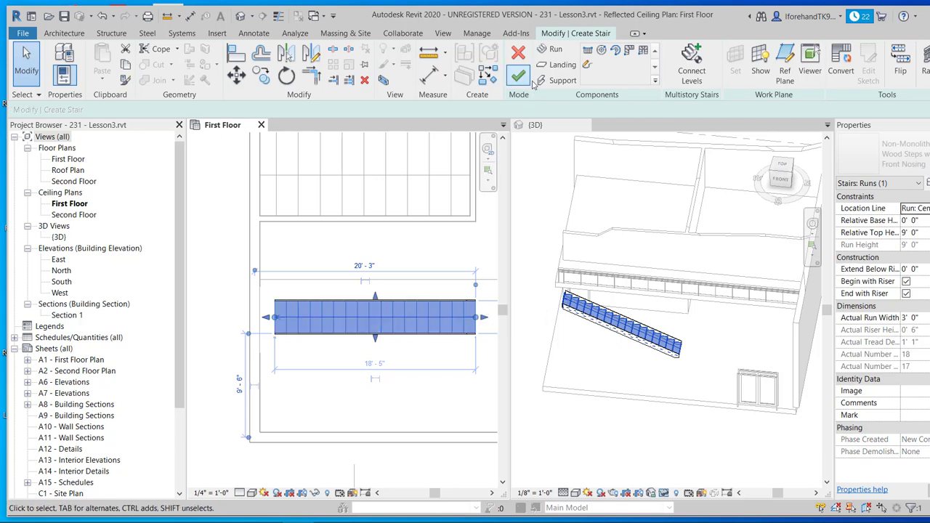
left_click(237, 52)
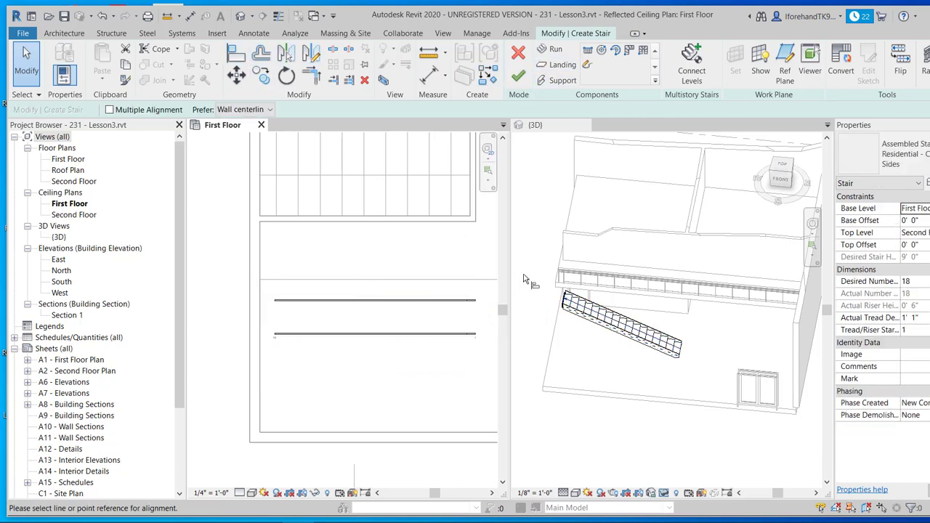
left_click(474, 208)
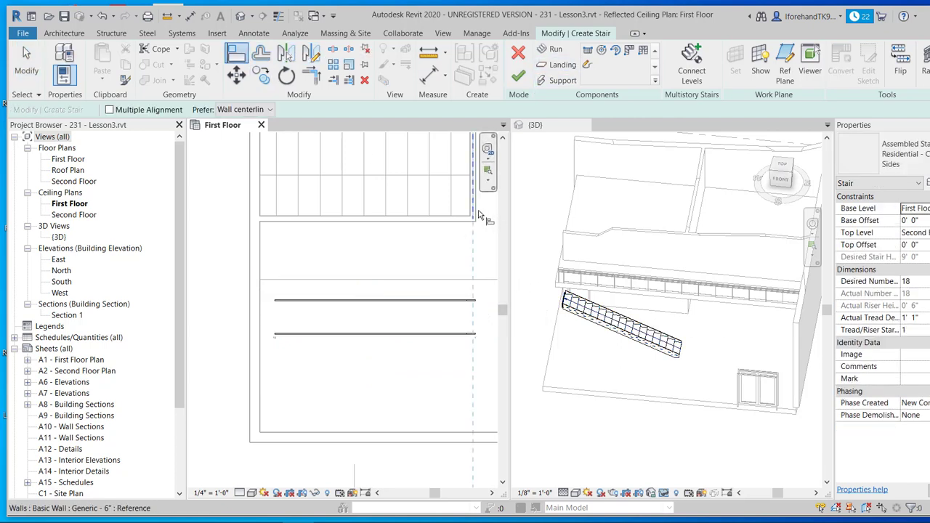
left_click(469, 323)
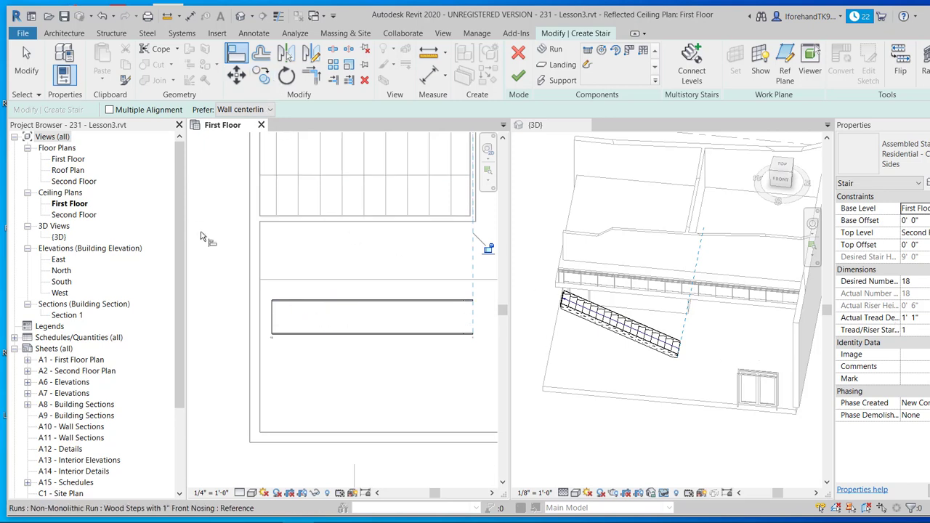
key("Escape")
Inspect the tread and riser parameters in the straight run's type properties, and delete the run
left_click(391, 333)
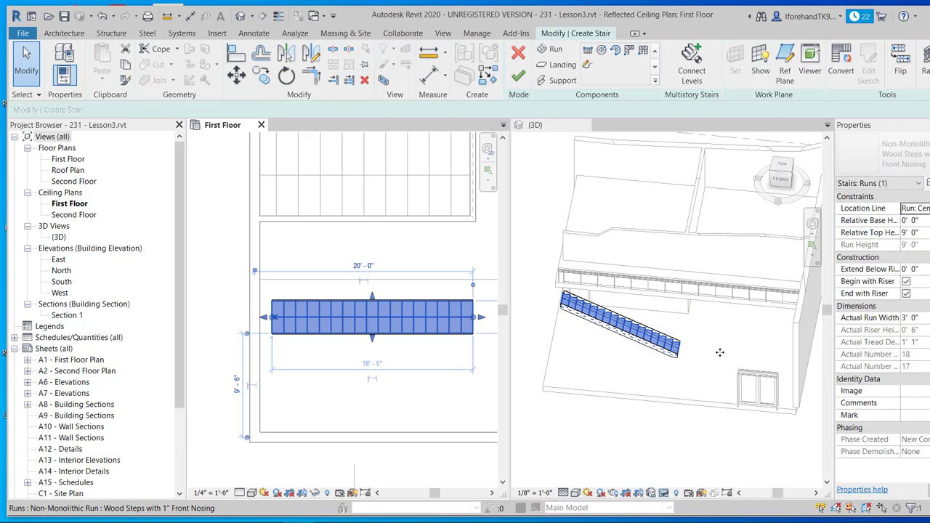
left_click(929, 183)
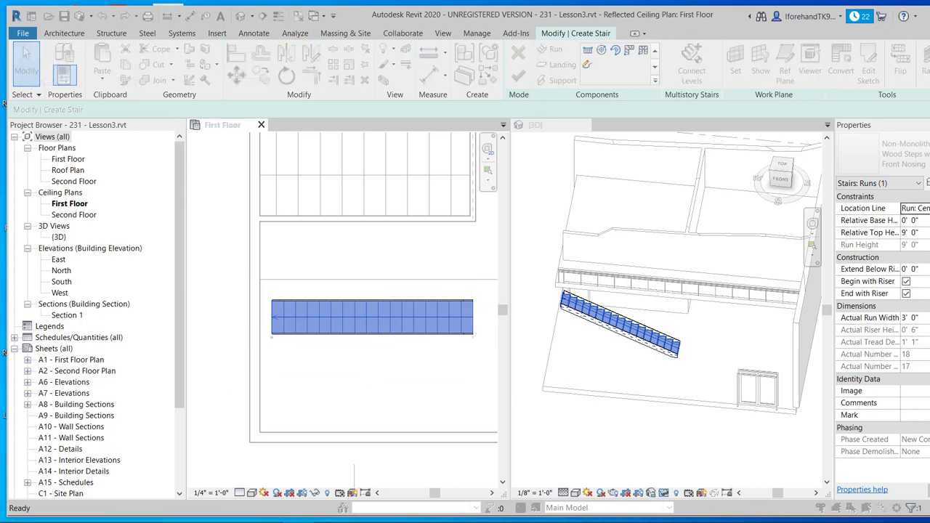
scroll(168, 329, "down", 4)
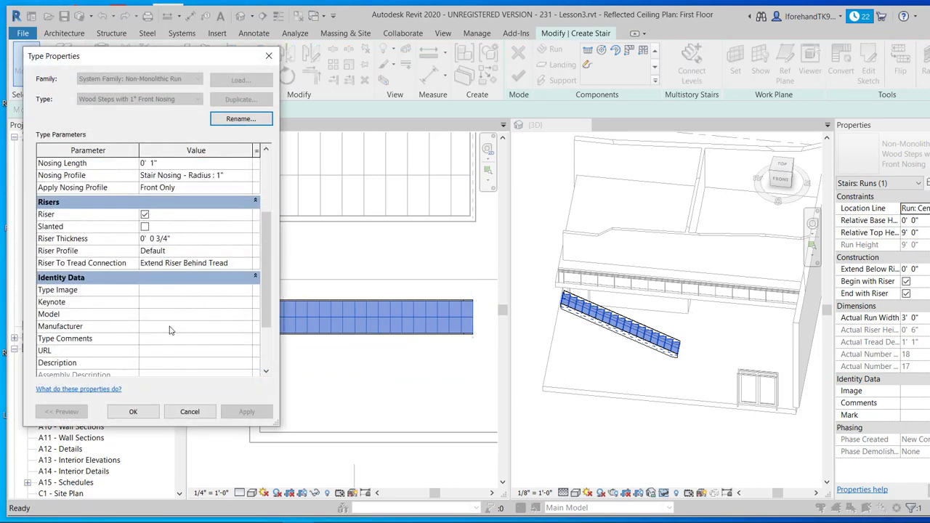
scroll(175, 338, "up", 4)
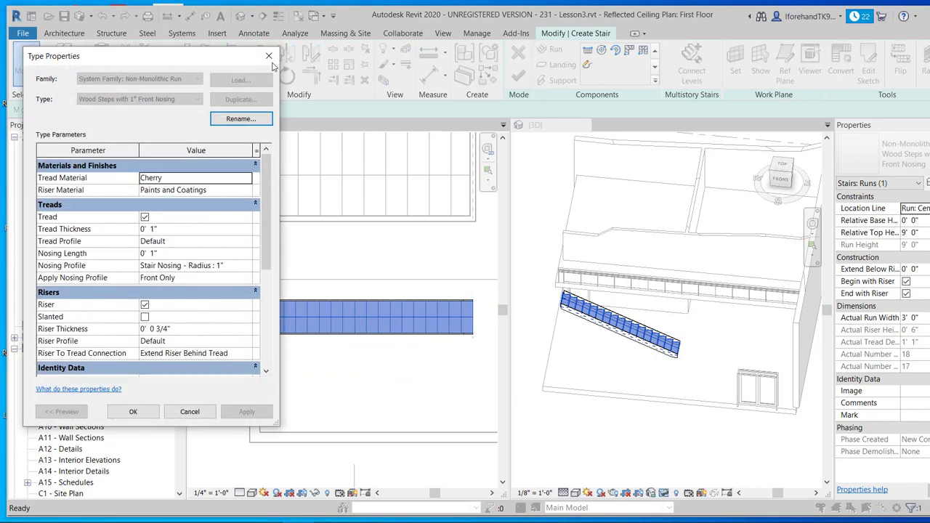
left_click(268, 55)
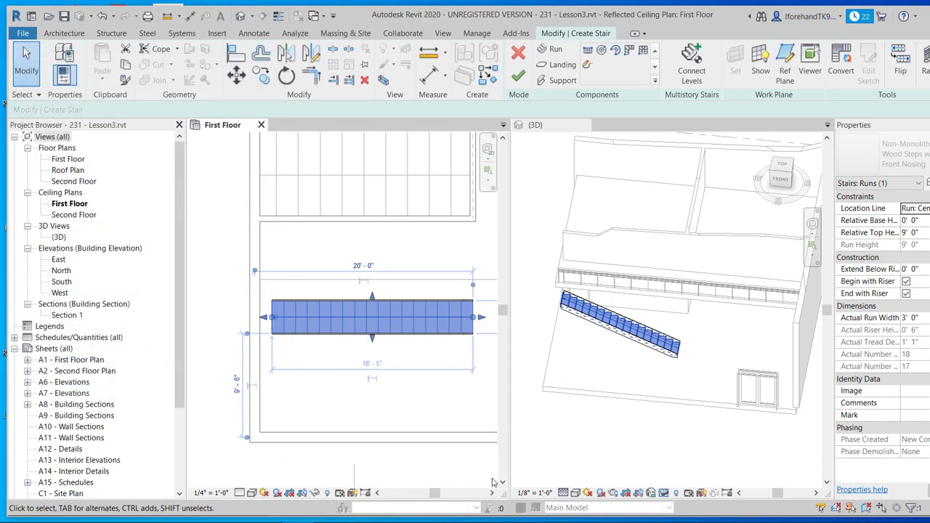
key("Delete")
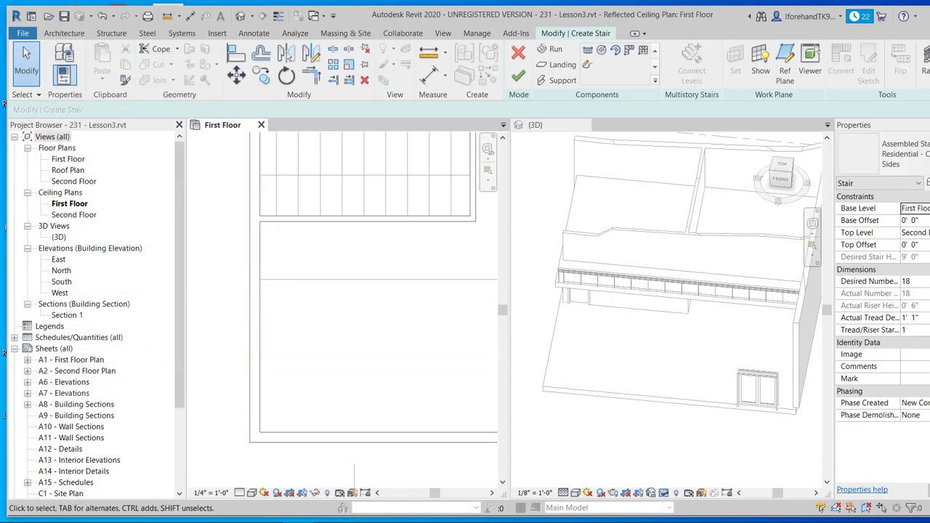
Set the stair's desired number of risers to 16 and its actual tread depth to 11' 0"
left_click(920, 282)
left_click_drag(920, 282, 894, 282)
type("1")
left_click(920, 317)
left_click_drag(920, 318, 890, 316)
type("11")
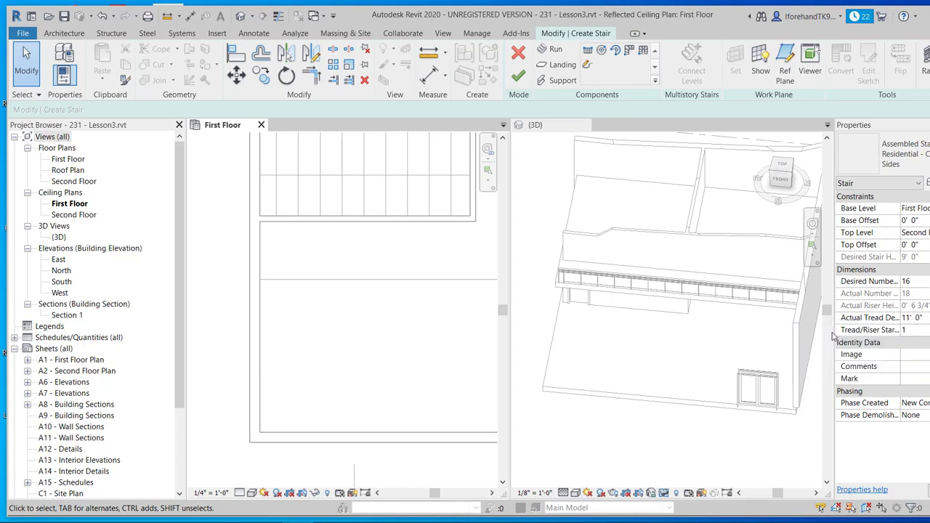
Set the stair's actual tread depth to 0' 11"
left_click(922, 319)
left_click_drag(923, 317, 863, 316)
type("11")
Draw a straight 16-riser run about 13'-9" long, heading west just south of the second-floor edge
scroll(455, 308, "down", 1)
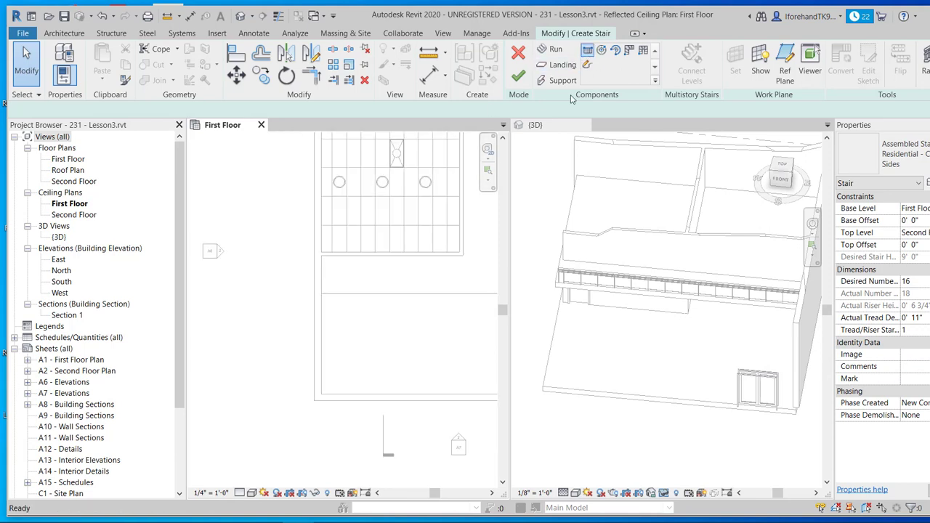
left_click(555, 49)
left_click(470, 329)
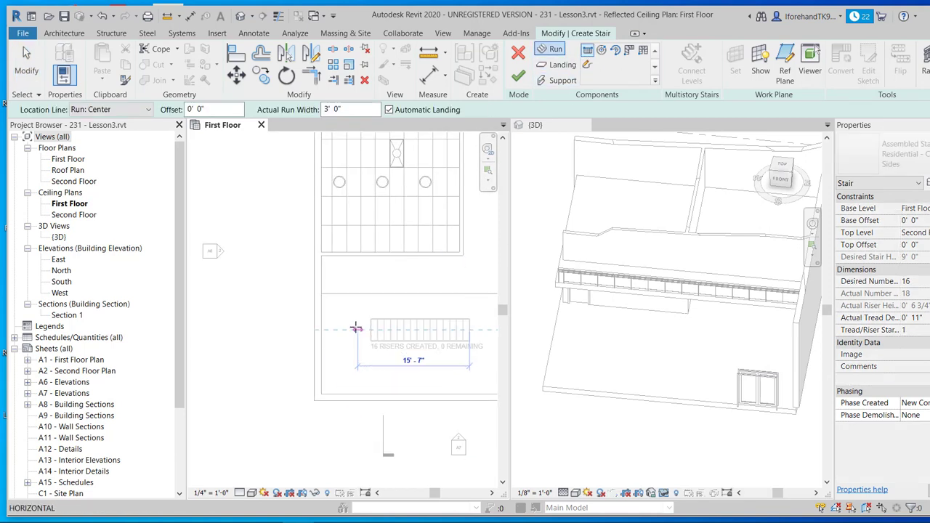
left_click(370, 330)
key("Escape")
Align the 16-riser run's east end with the centerline of the tiled-ceiling room's east wall
left_click(417, 333)
scroll(435, 280, "up", 3)
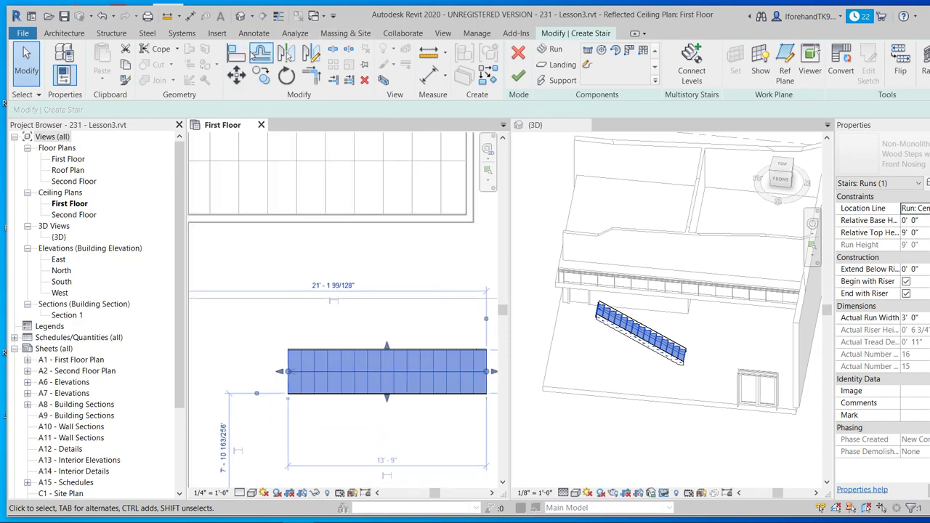
left_click(236, 53)
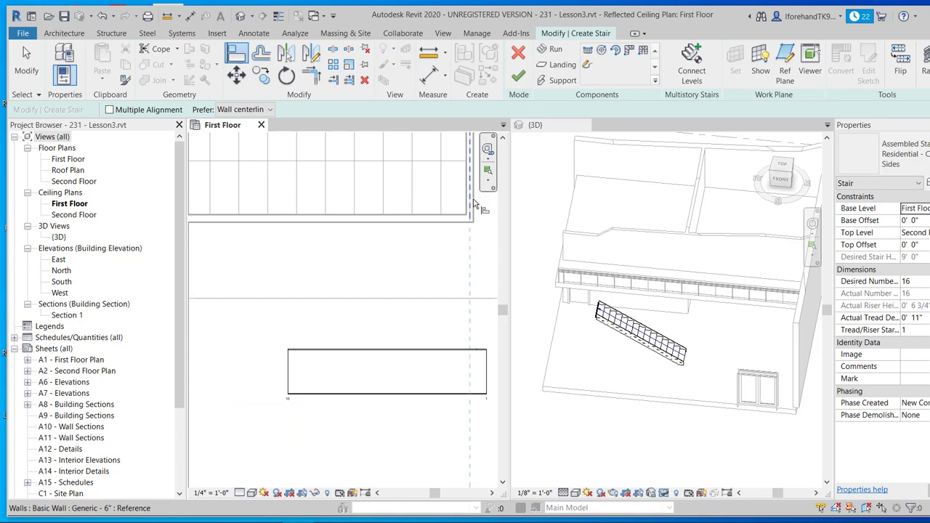
left_click(473, 205)
left_click(486, 361)
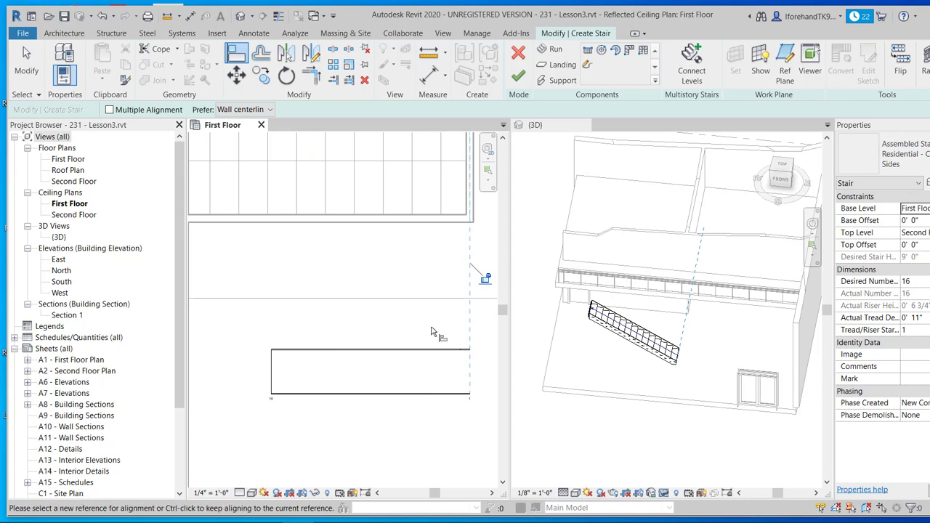
left_click(401, 350)
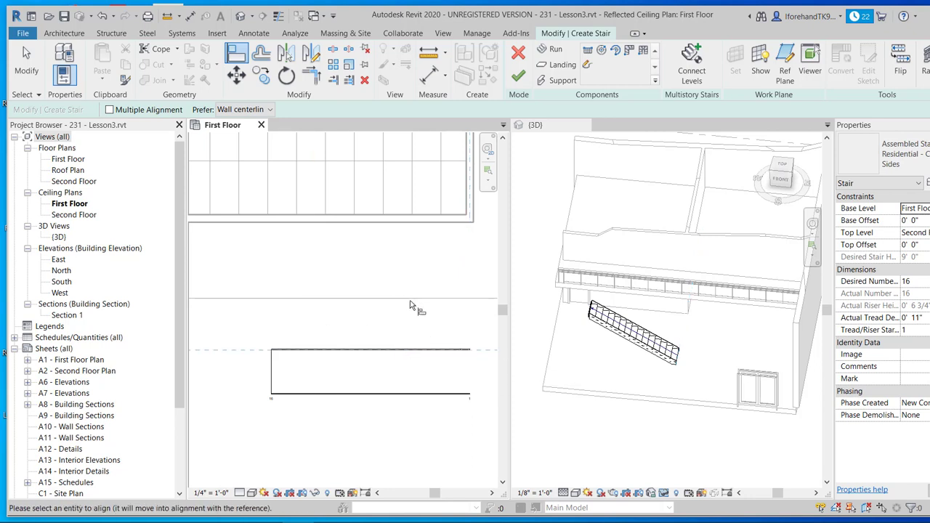
Examine in 3D how the run's top end and stringers relate to the second-floor edge
double_click(85, 184)
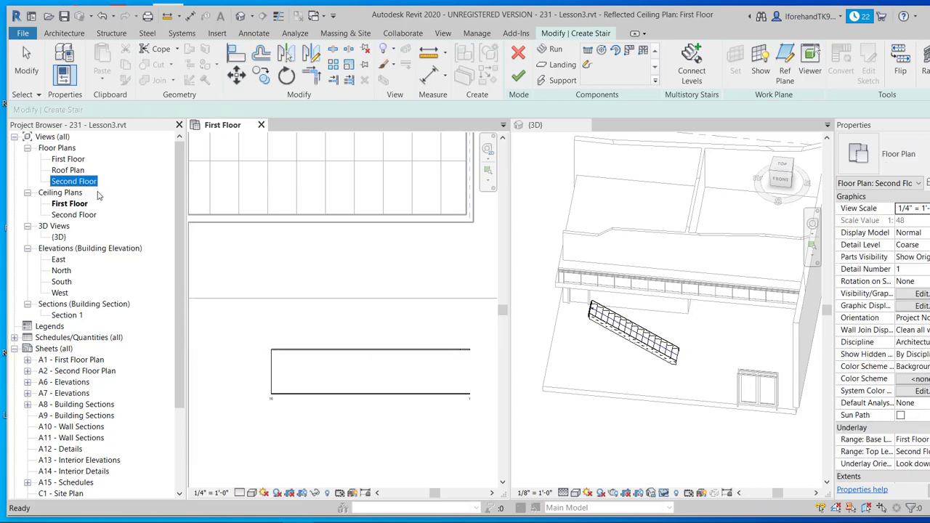
scroll(577, 291, "up", 4)
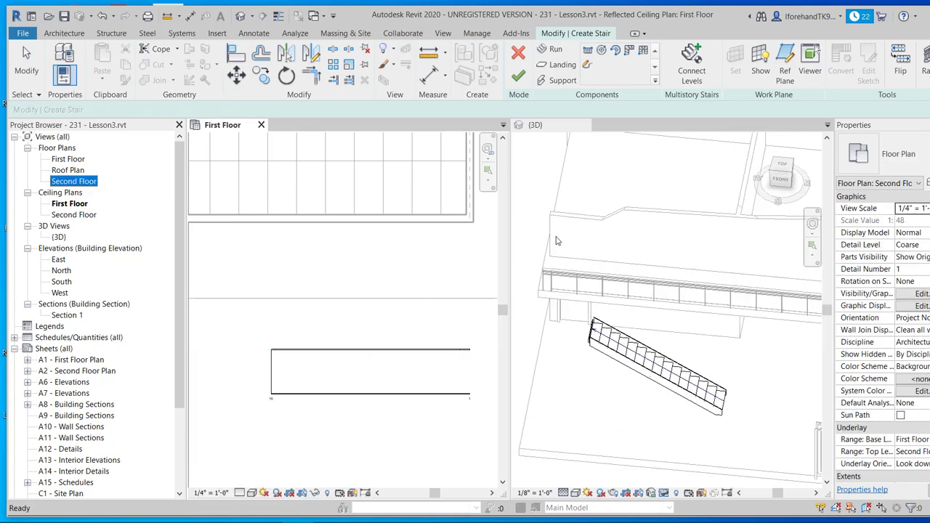
left_click(563, 379)
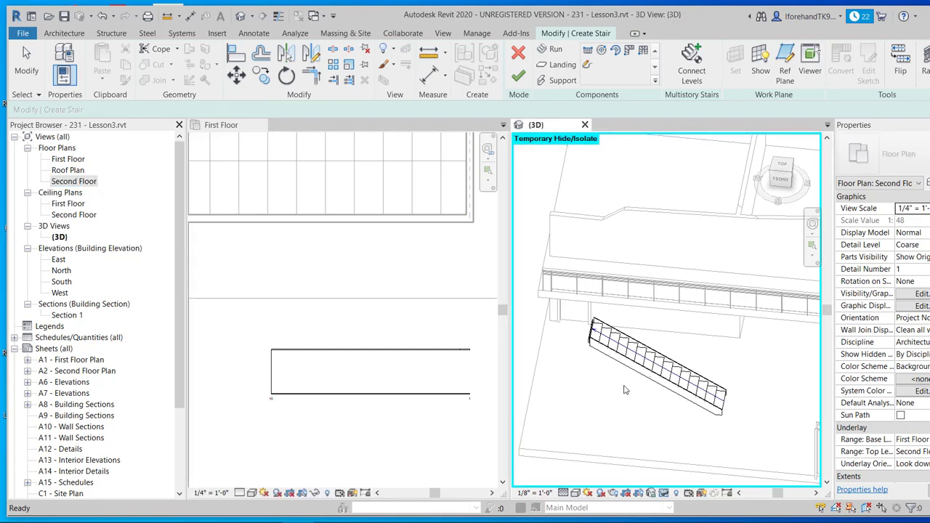
scroll(570, 384, "up", 5)
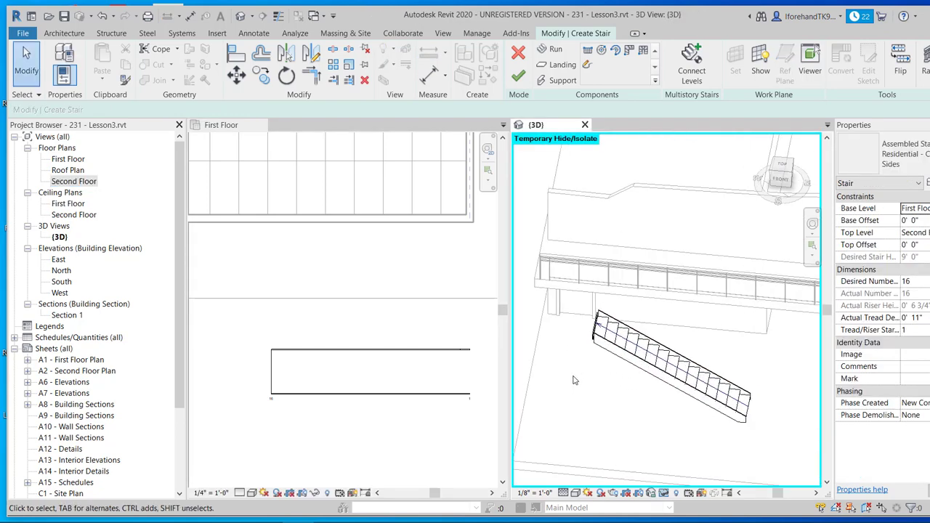
scroll(571, 378, "up", 3)
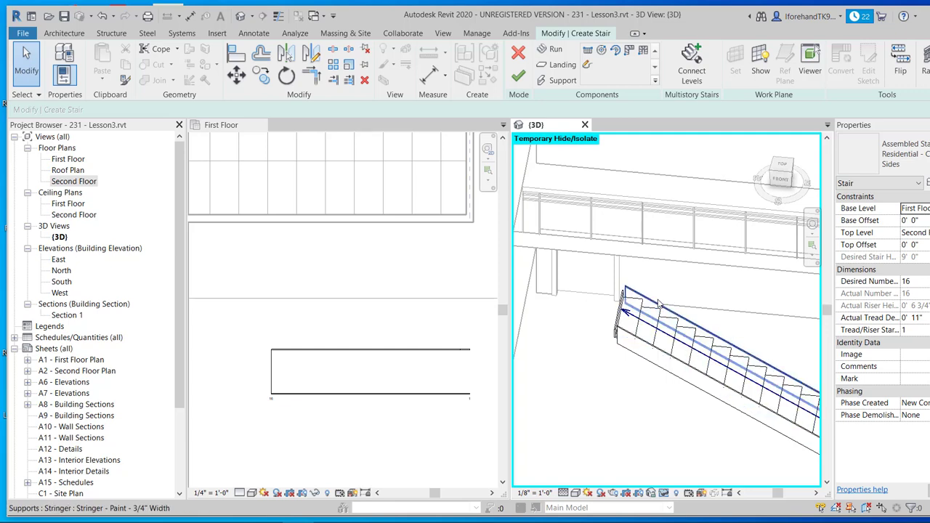
left_click(663, 296)
key("Escape")
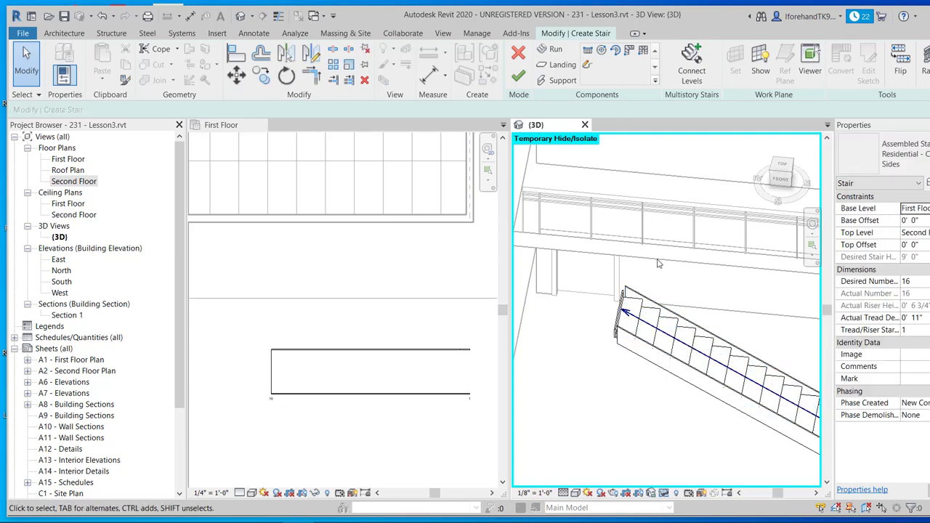
Finish the stair and view it with its railings from the front in 3D
scroll(590, 273, "down", 2)
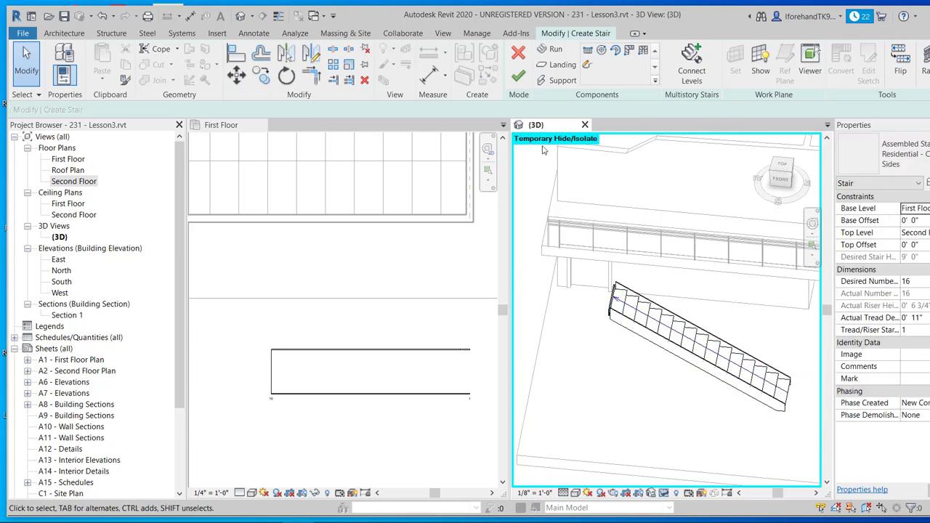
middle_click_drag(594, 309, 570, 187, "shift")
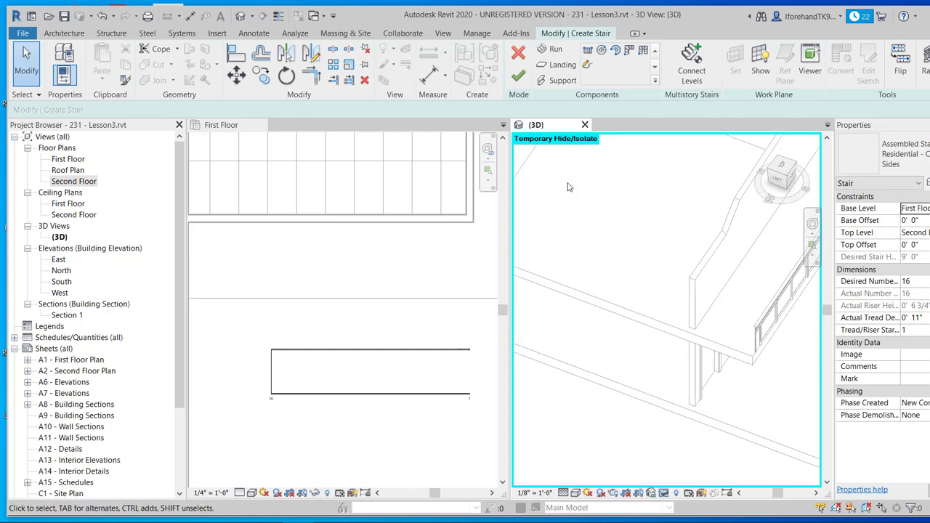
scroll(724, 291, "down", 2)
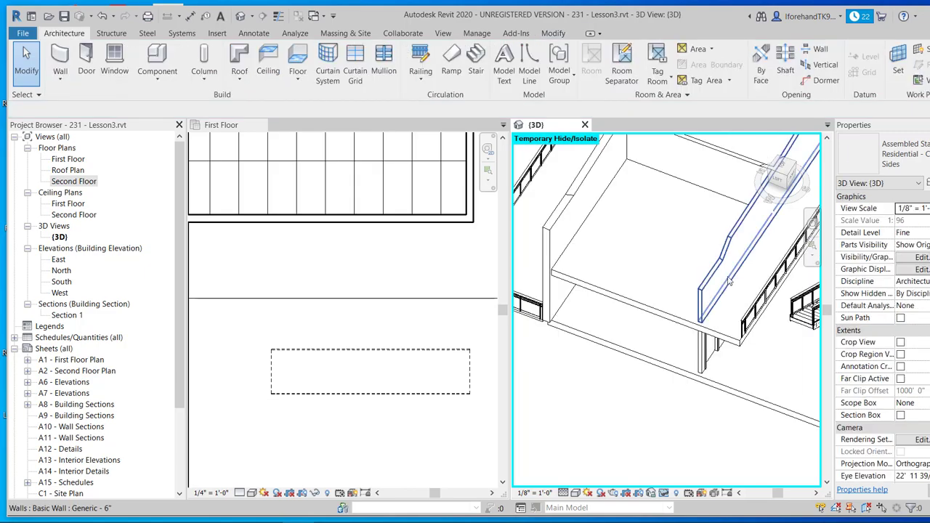
middle_click_drag(729, 281, 646, 240, "shift")
scroll(707, 307, "up", 4)
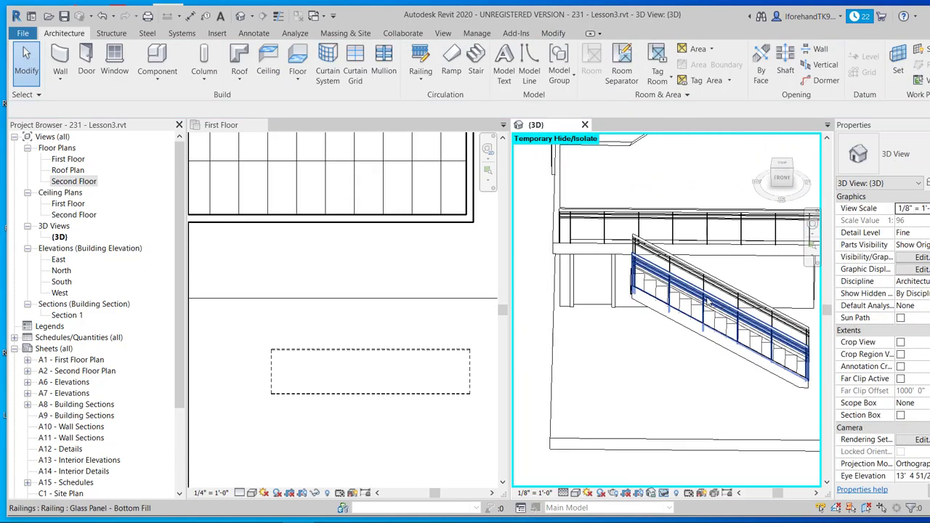
mouse_move(651, 387)
middle_mouse_down()
mouse_move(727, 391)
mouse_move(641, 387)
middle_mouse_up()
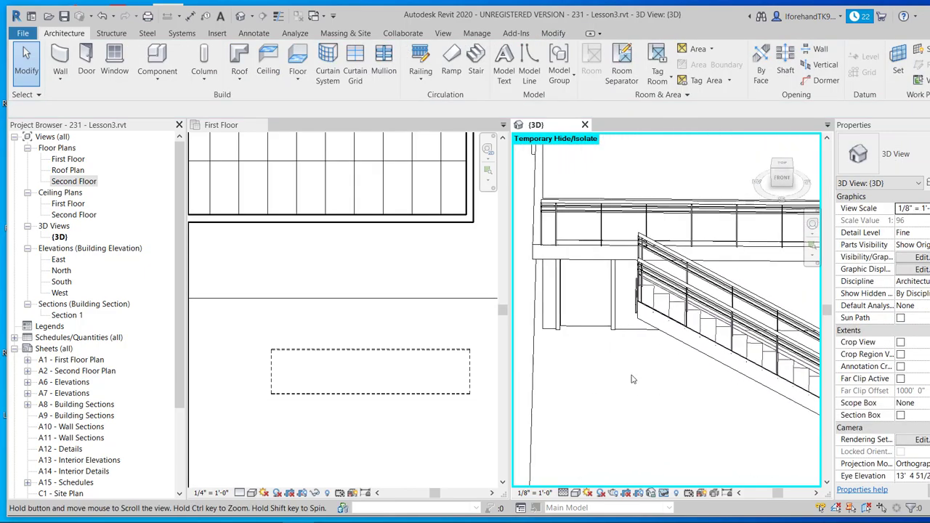
Try to add a custom sketched landing to the stair from the 3D view, and finish editing the stair
left_click(697, 327)
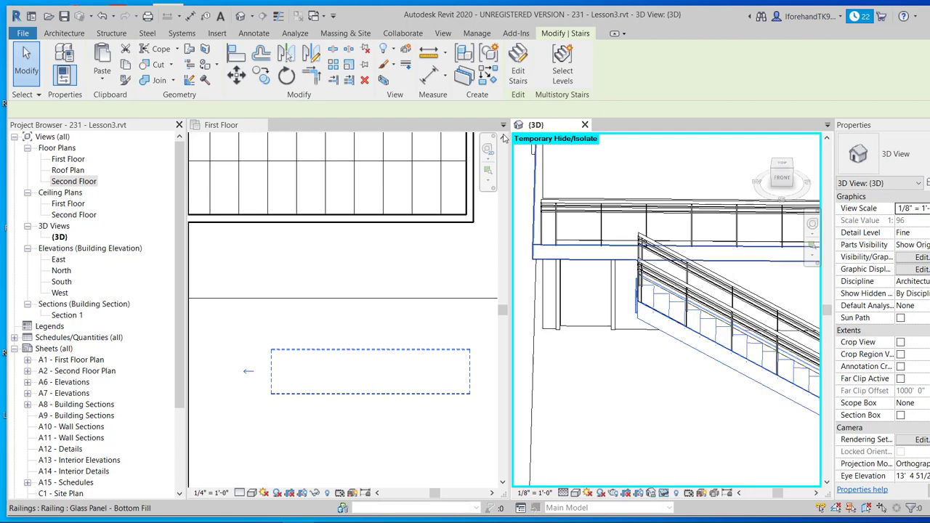
left_click(516, 66)
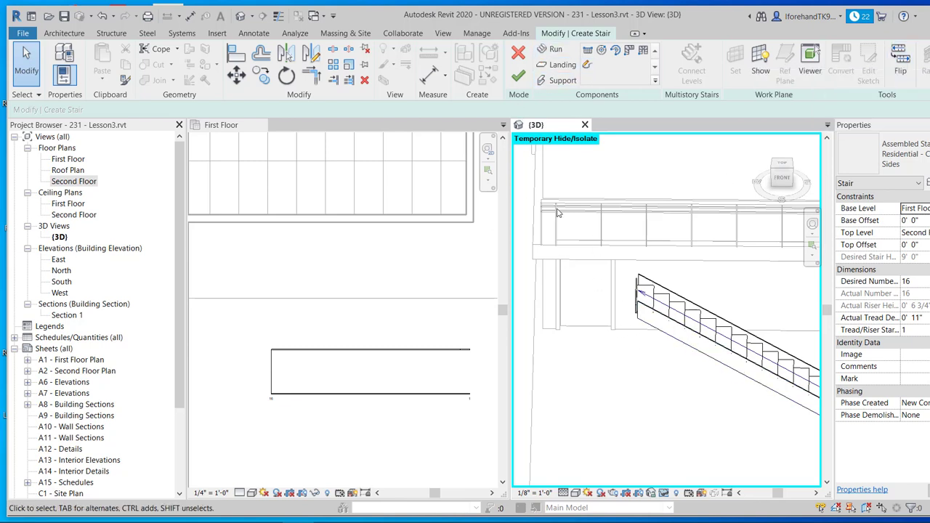
left_click(557, 63)
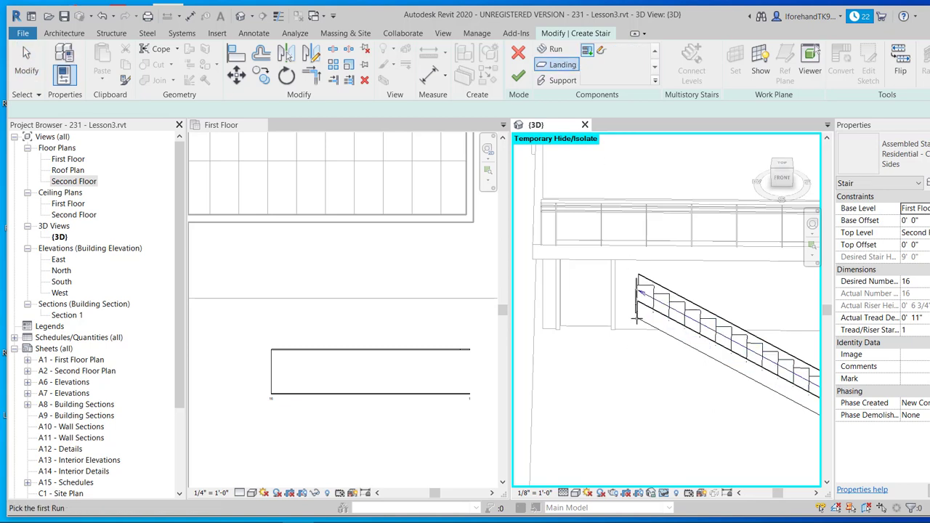
scroll(277, 353, "down", 2)
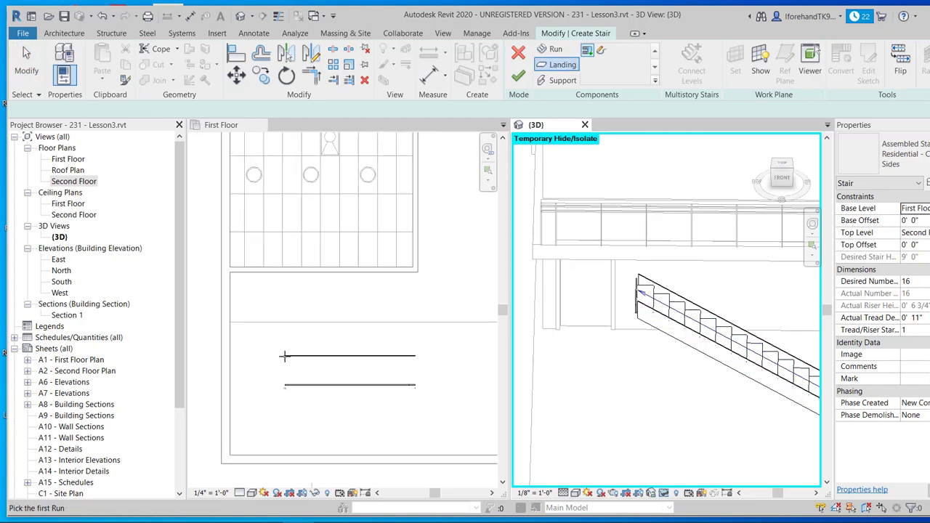
scroll(285, 355, "down", 2)
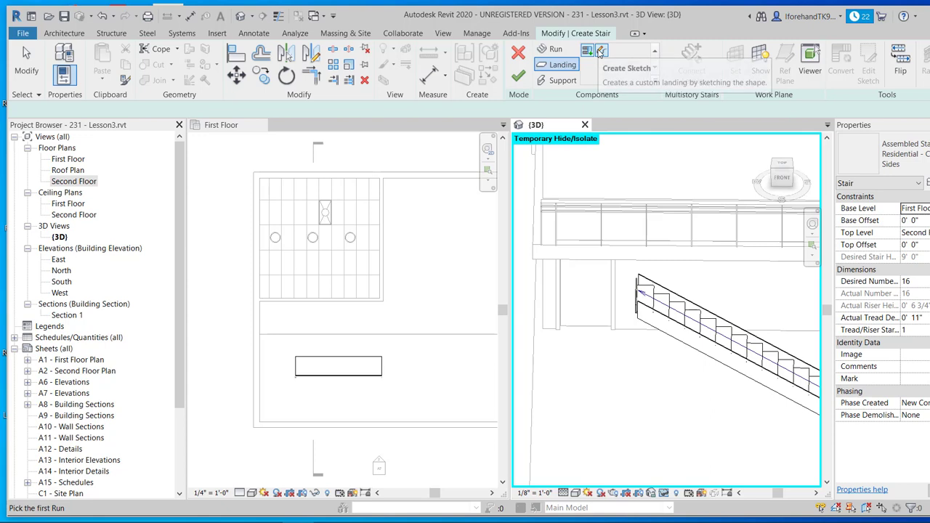
left_click(600, 51)
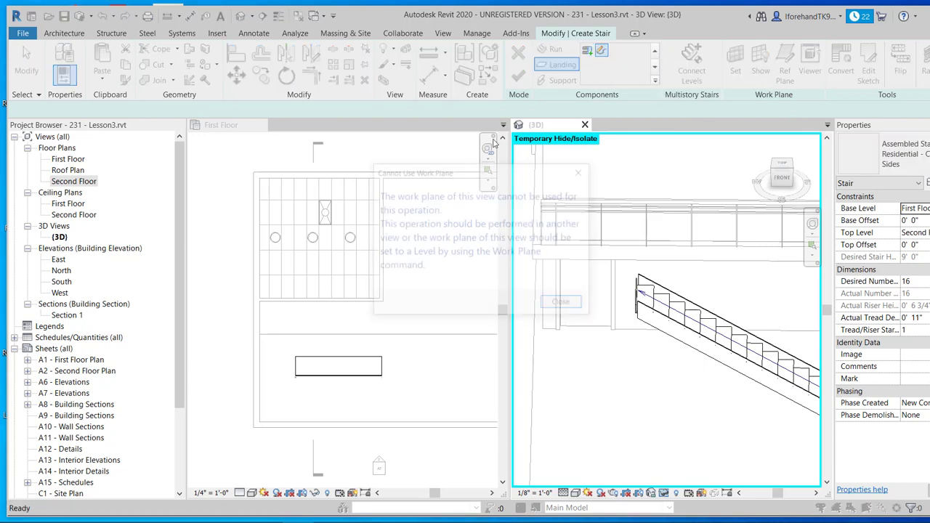
left_click(563, 305)
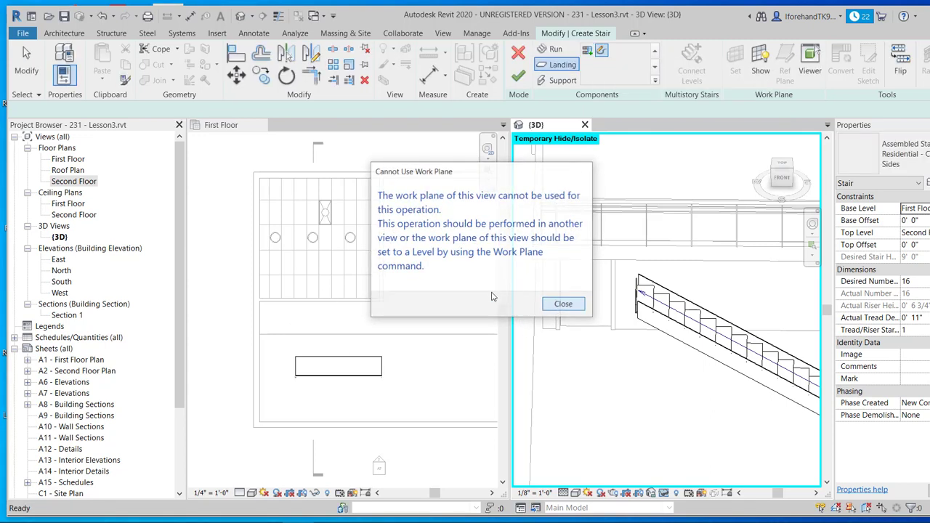
left_click(518, 75)
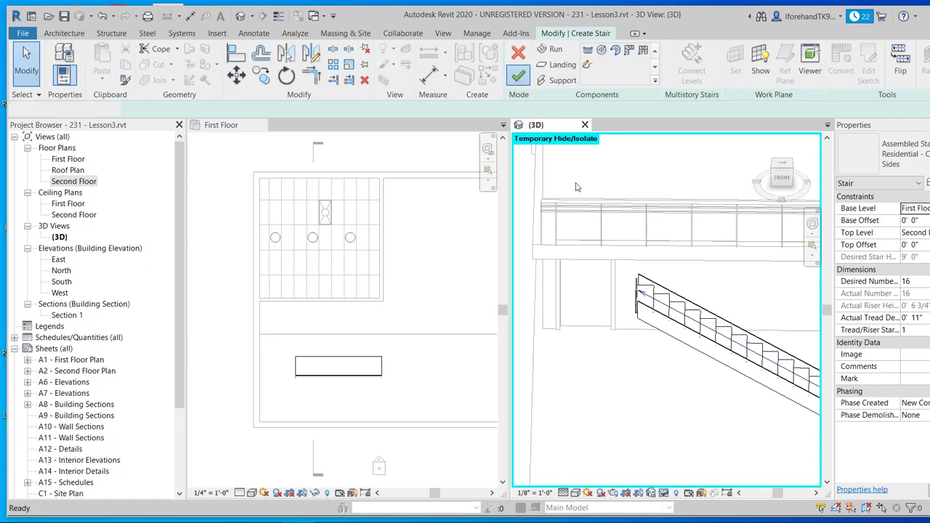
Align the stair's north side with the outer face of the second-floor slab in the 3D view
middle_click_drag(735, 357, 546, 244, "shift")
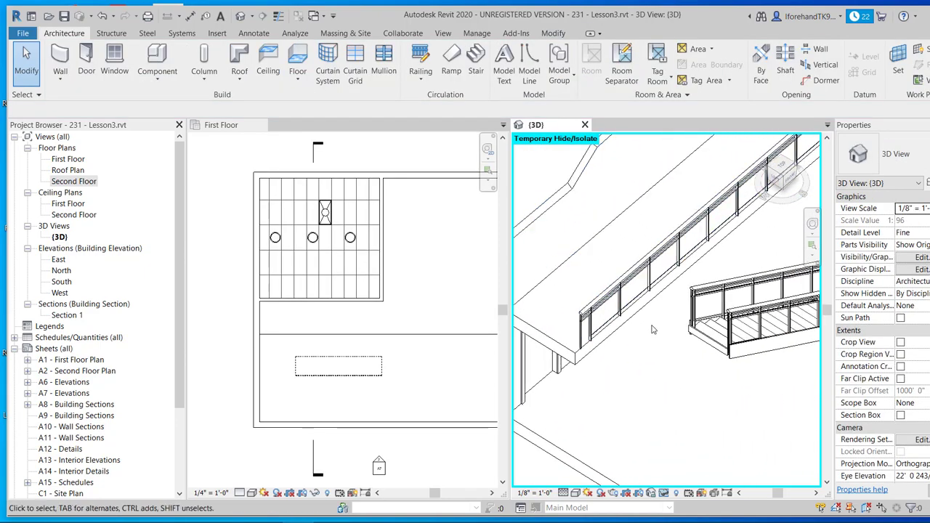
middle_click_drag(652, 327, 533, 282, "shift")
scroll(660, 319, "up", 2)
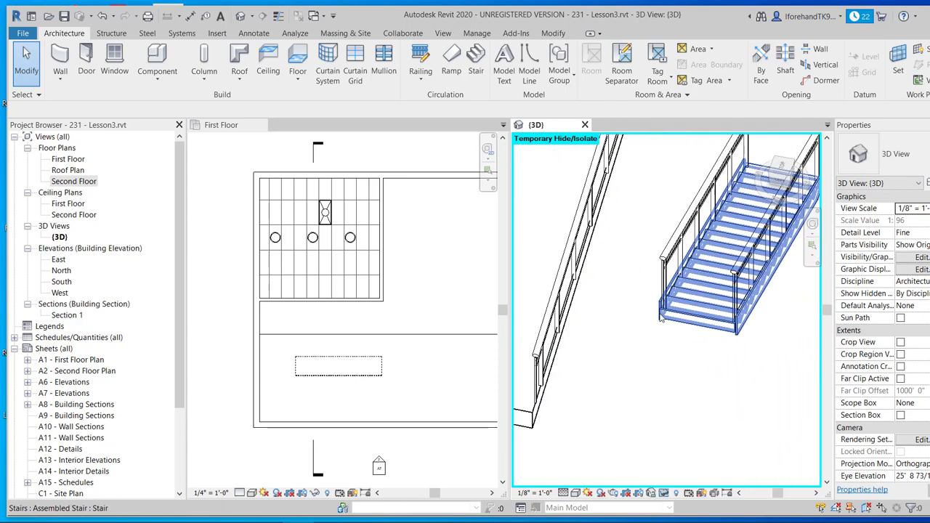
middle_click_drag(660, 329, 626, 321, "shift")
middle_click_drag(558, 306, 581, 228, "shift")
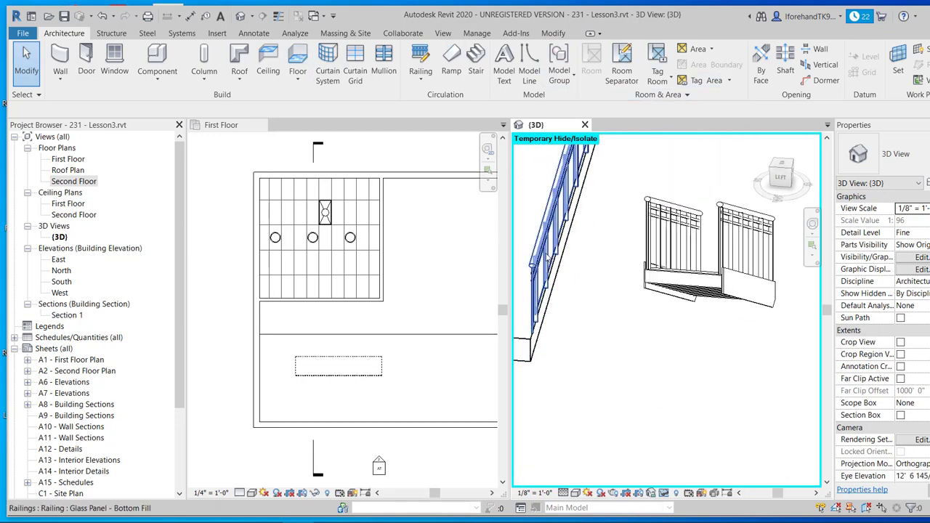
left_click(650, 272)
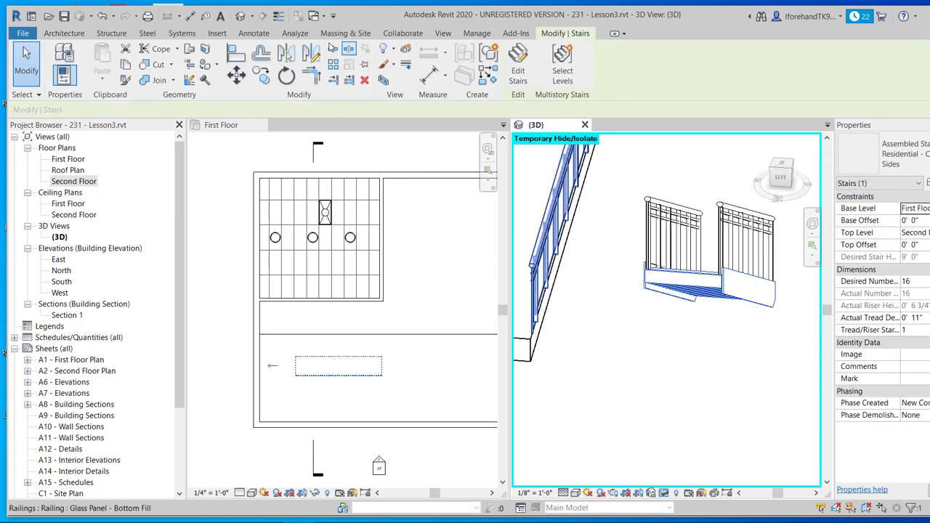
left_click(243, 56)
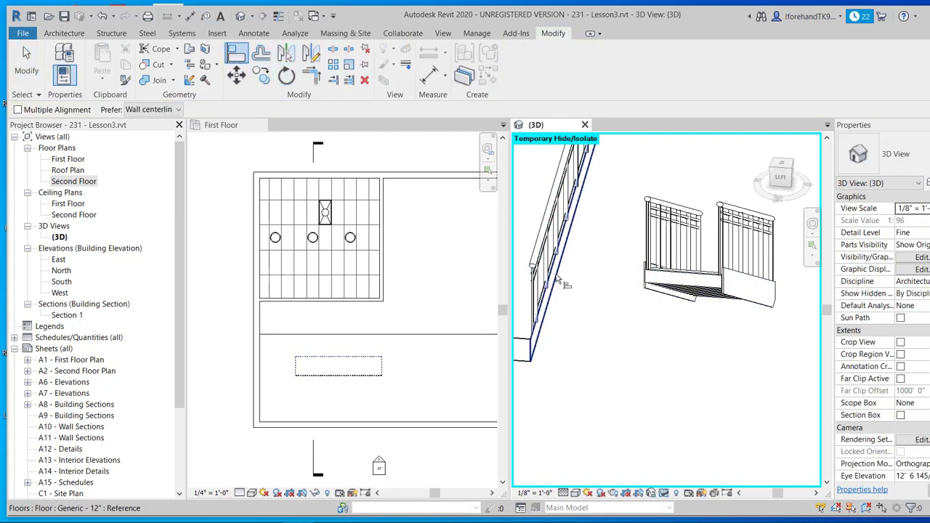
left_click(557, 279)
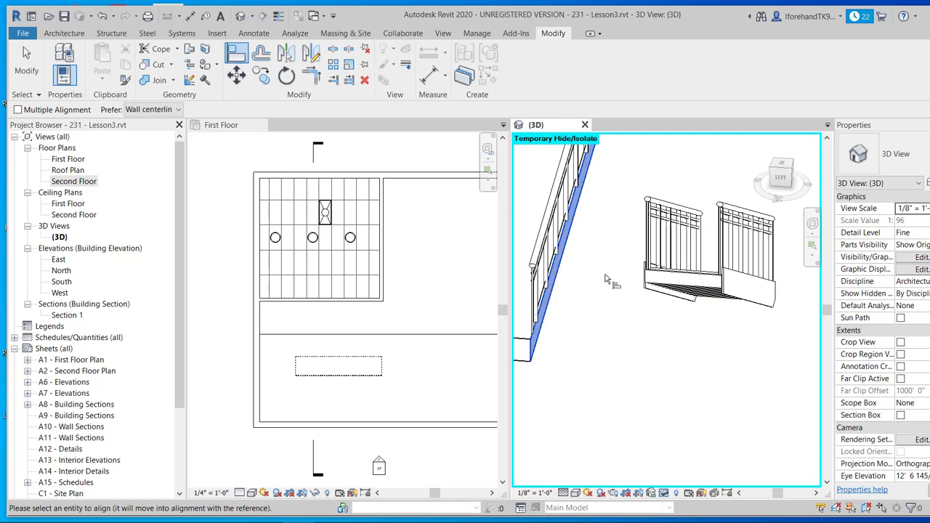
left_click(642, 287)
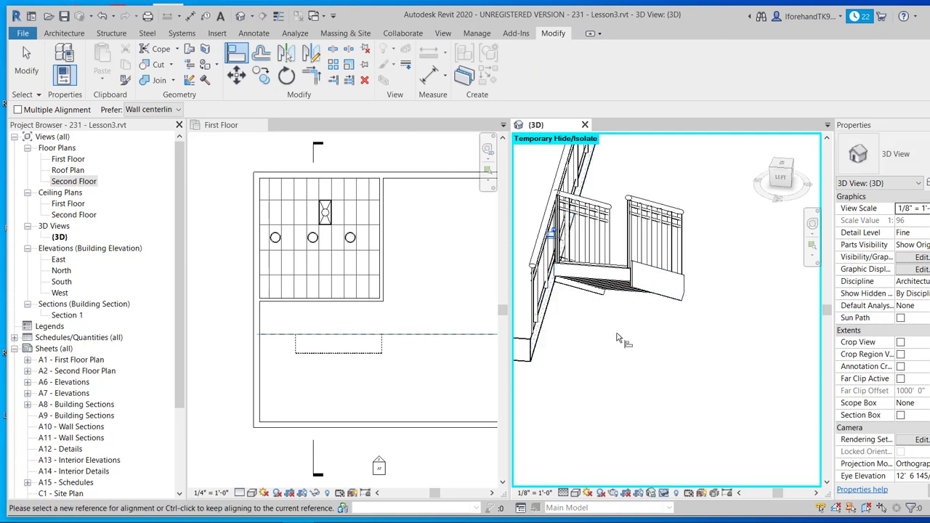
Inspect where the stair meets the slab, and undo the alignment of the stair to the slab face
scroll(572, 301, "up", 4)
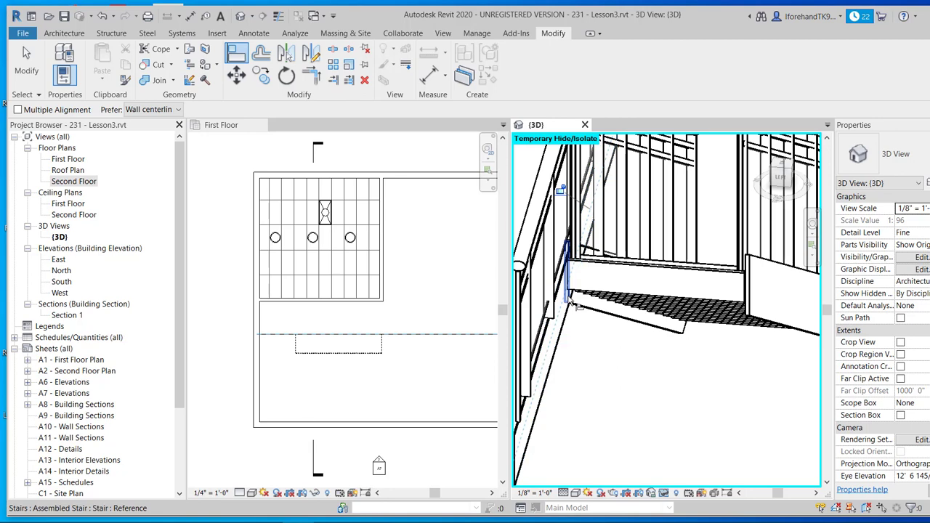
scroll(572, 301, "down", 4)
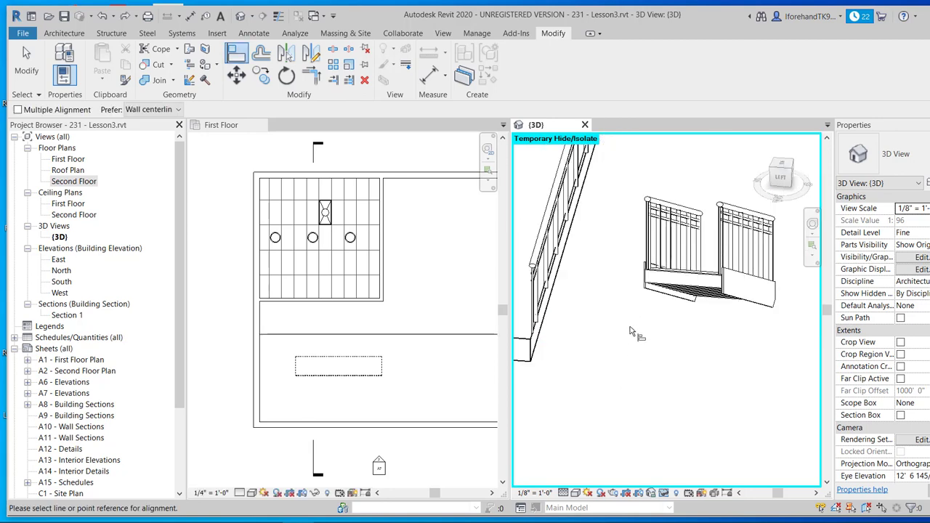
middle_click_drag(630, 329, 662, 326, "shift")
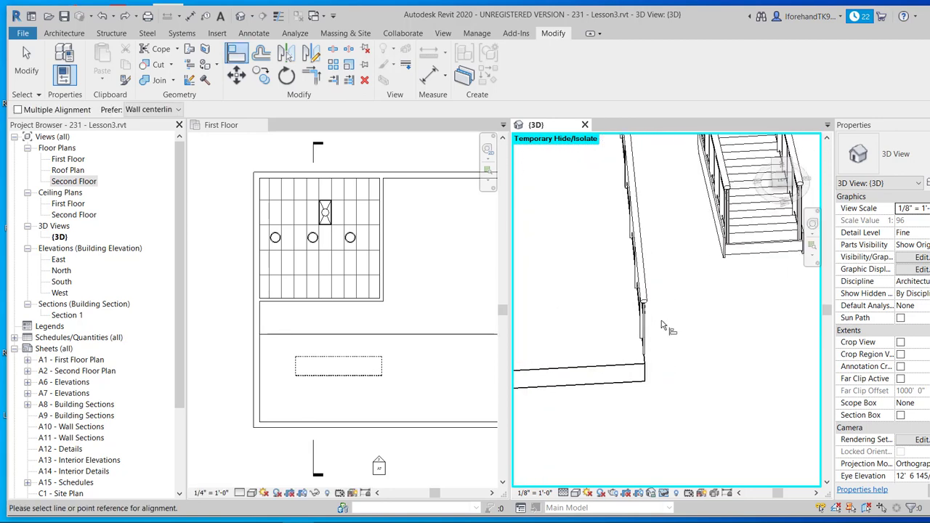
Realign the stair's north side with the edge face of the second-floor slab, and finish editing the stair
middle_click_drag(680, 234, 546, 266, "shift")
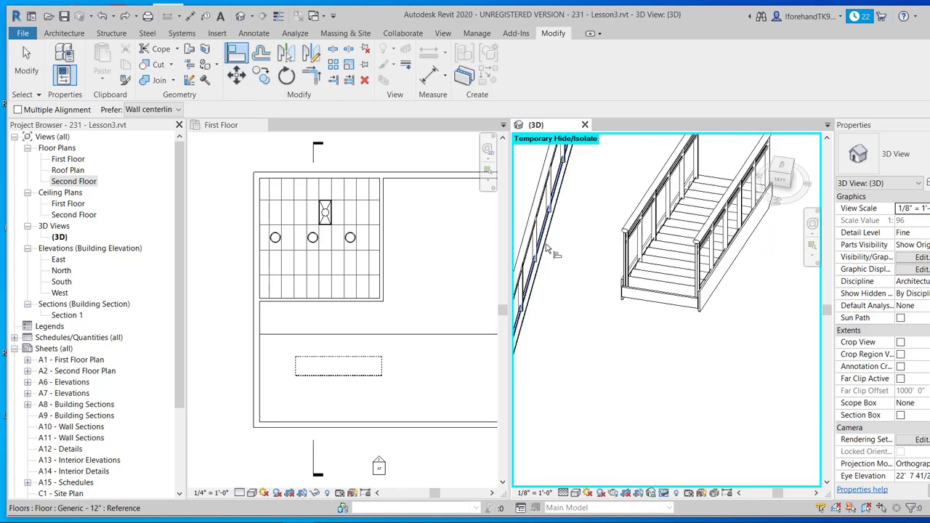
left_click(545, 245)
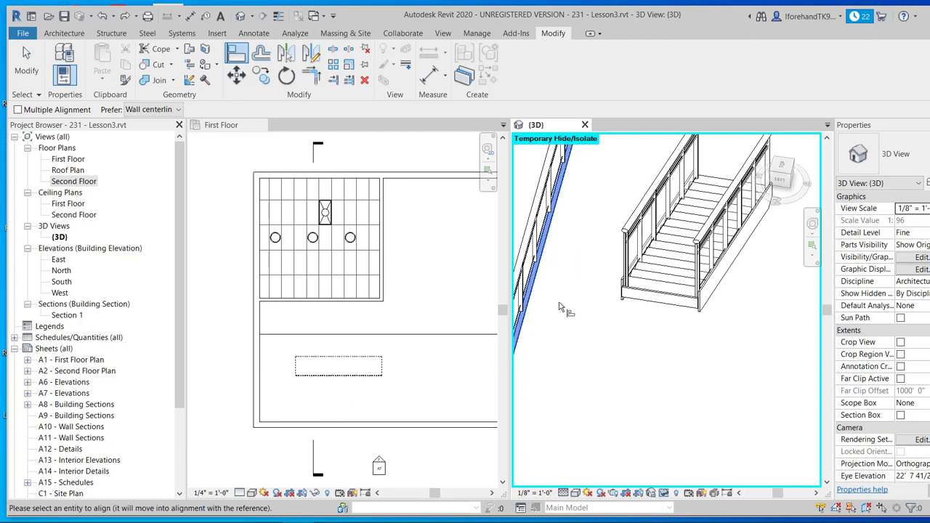
middle_click_drag(580, 312, 661, 315, "shift")
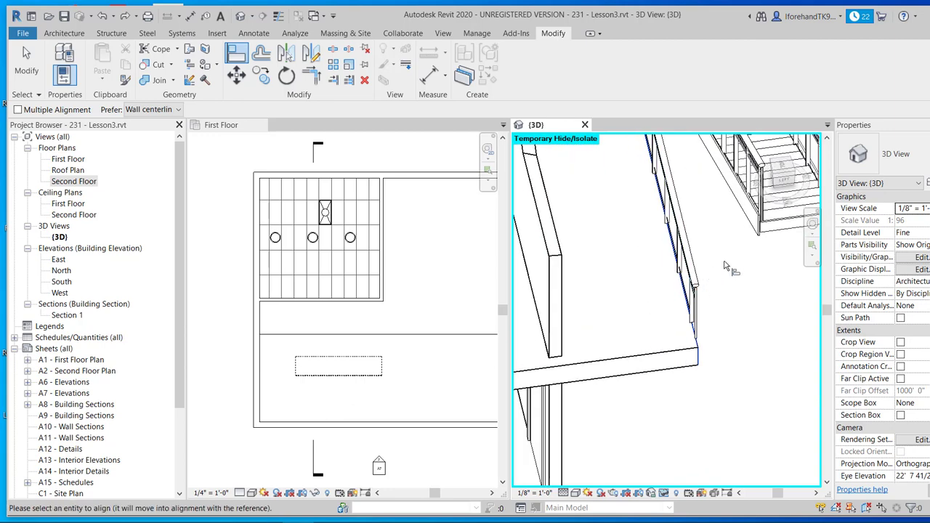
left_click(741, 221)
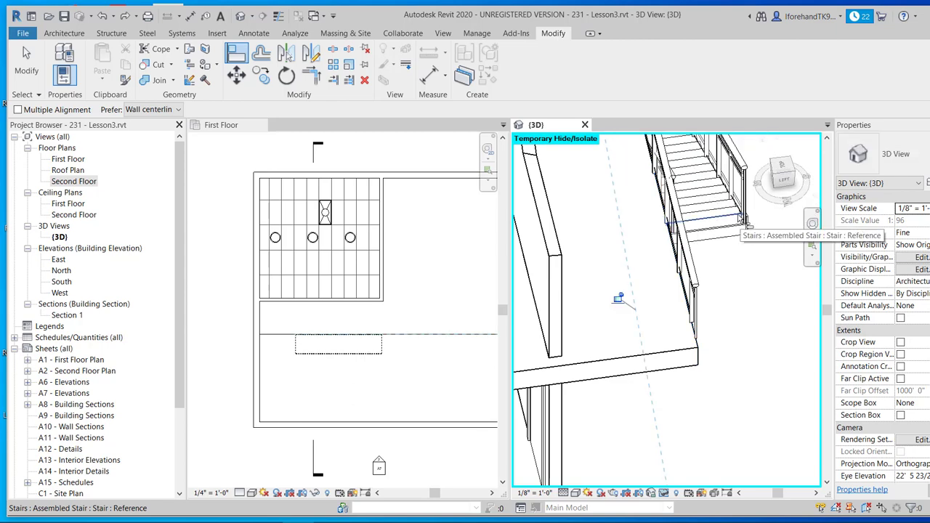
middle_click_drag(758, 311, 594, 294, "shift")
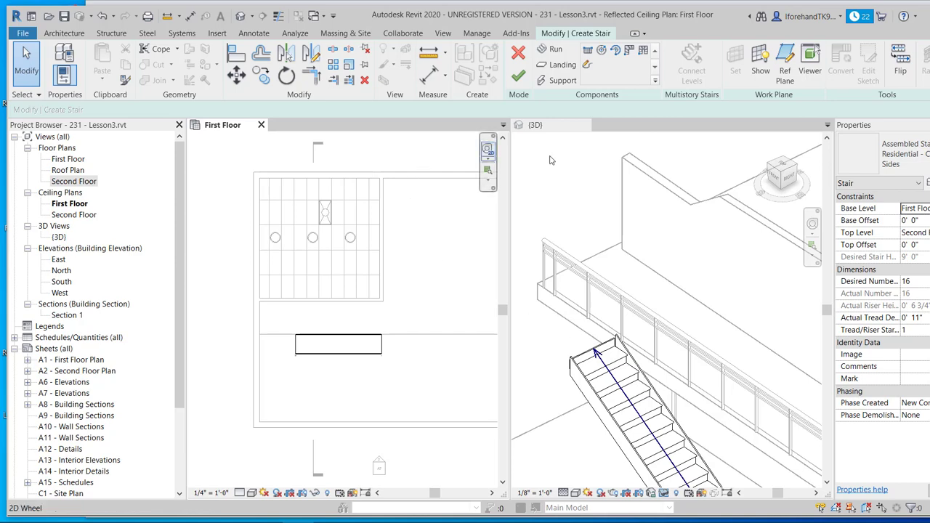
left_click(517, 77)
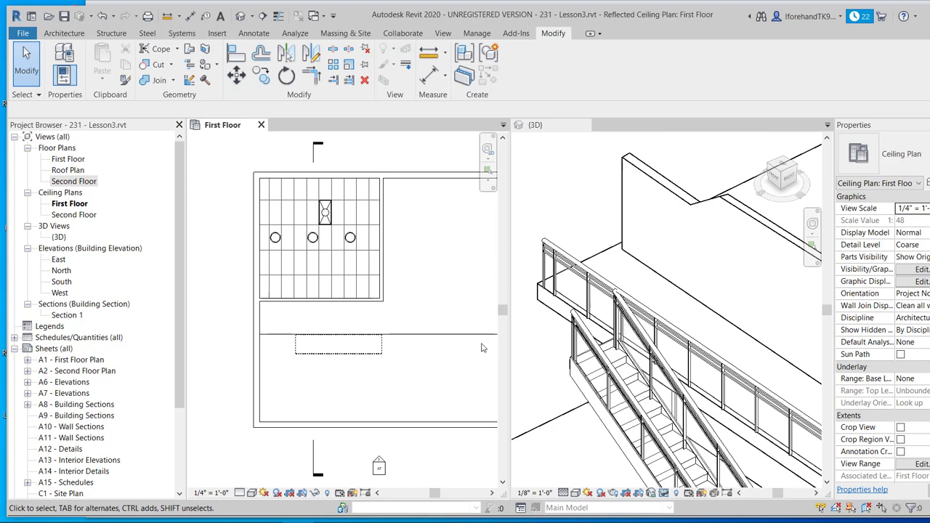
Edit the second-floor railing's path so its west end stops at the stair's upper northwest corner, and finish the railing
left_click(638, 303)
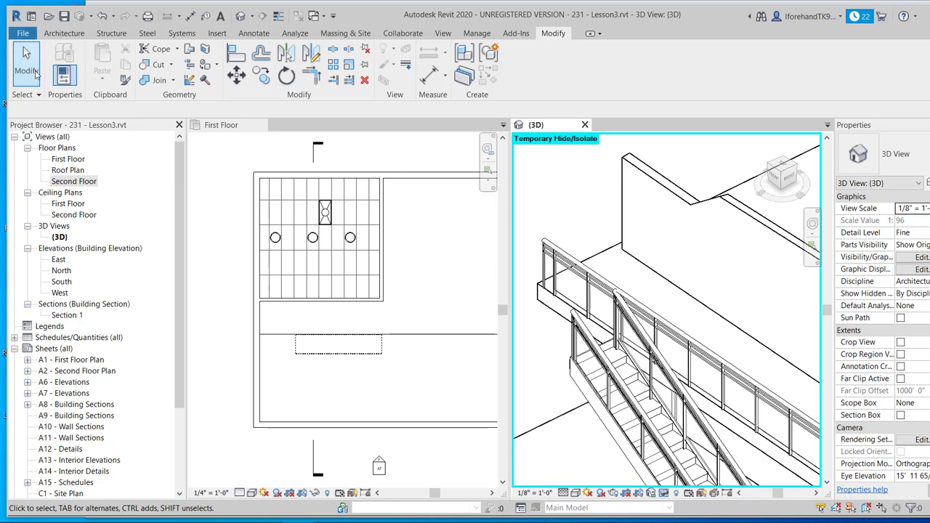
left_click(690, 363)
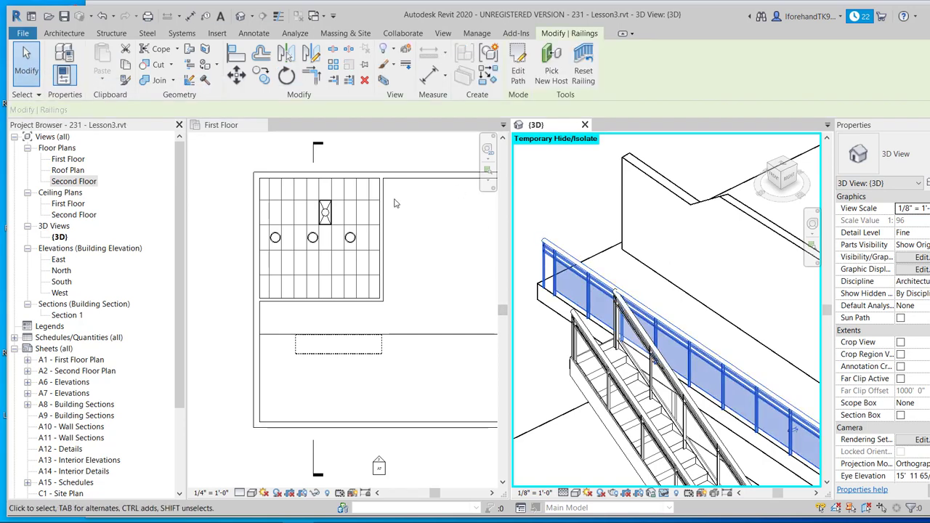
left_click(517, 66)
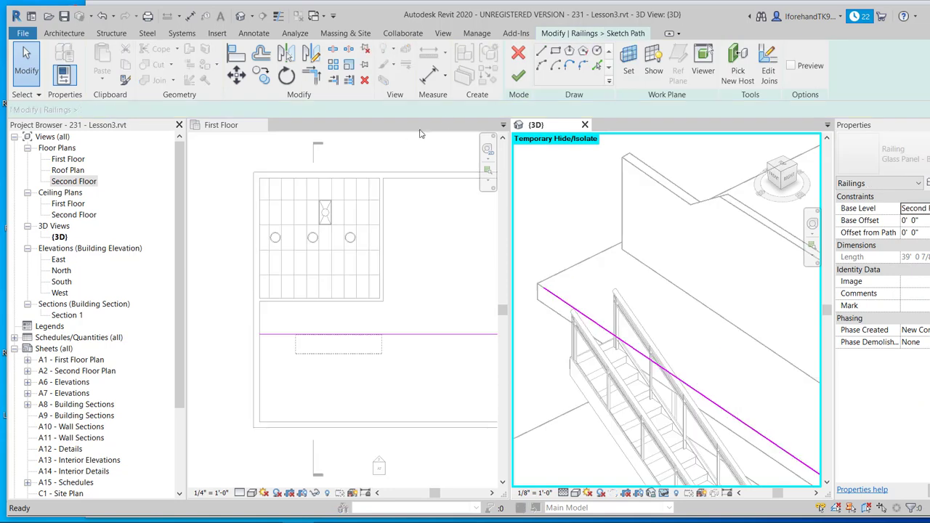
left_click(270, 343)
left_click(293, 335)
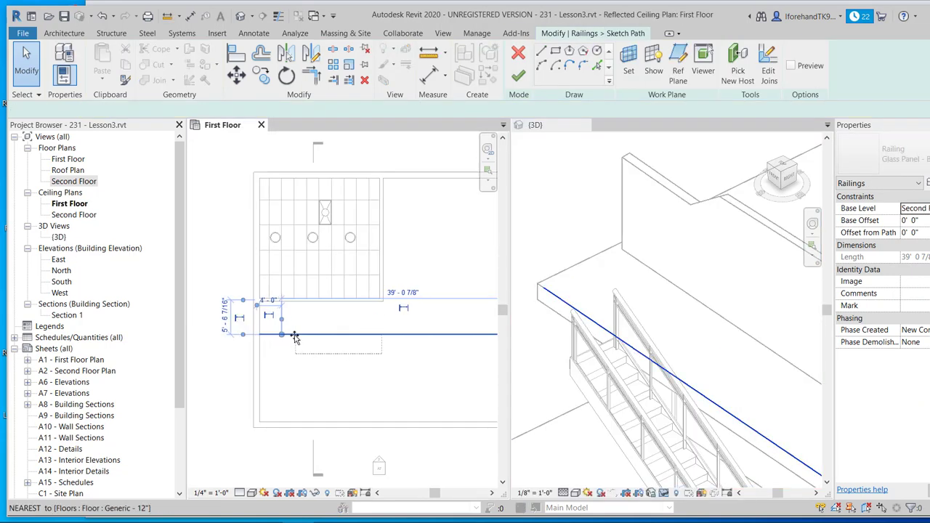
left_click_drag(294, 337, 296, 335)
left_click(381, 412)
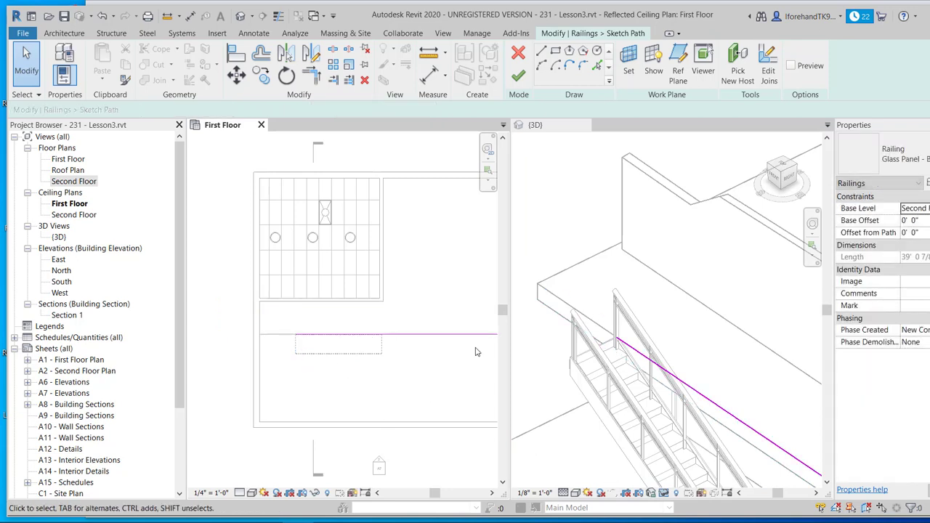
left_click(518, 75)
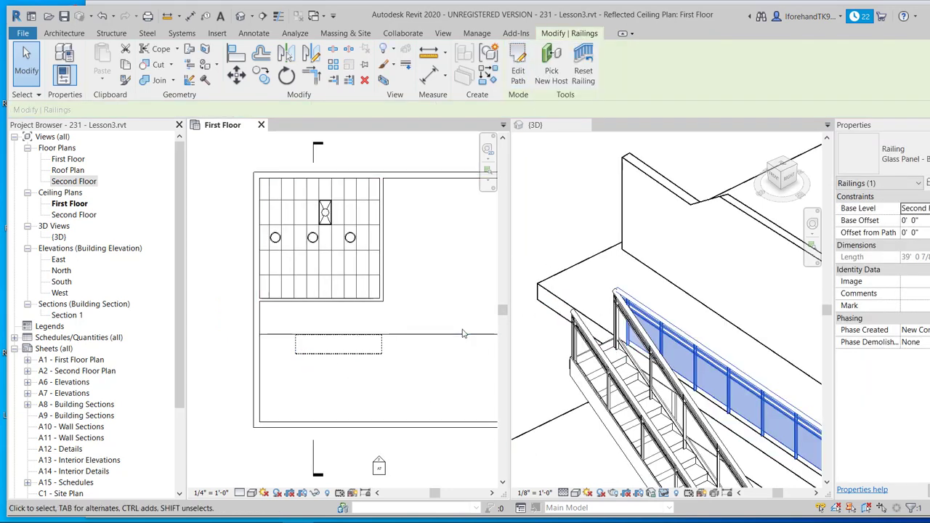
Edit the second-floor slab's boundary, pulling the west end of its south line back to the stair's northwest corner
left_click(405, 317)
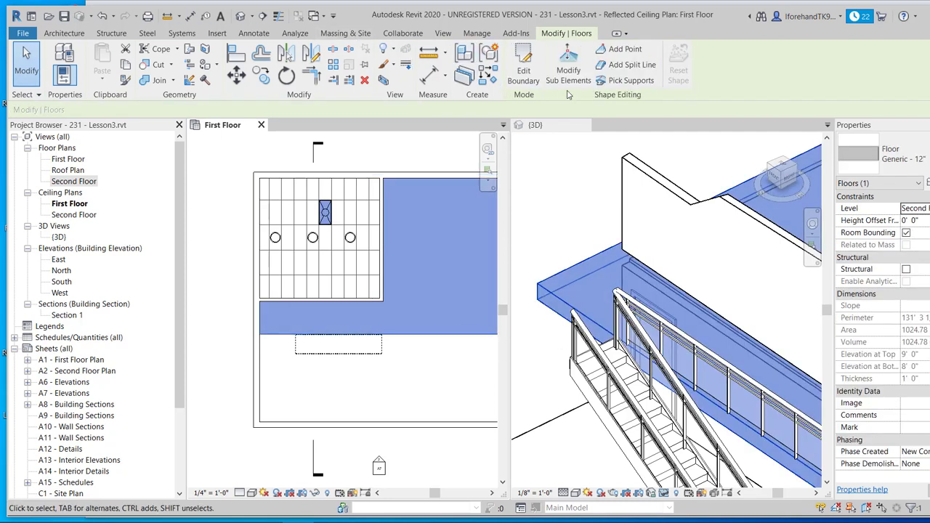
left_click(524, 65)
scroll(258, 331, "up", 5)
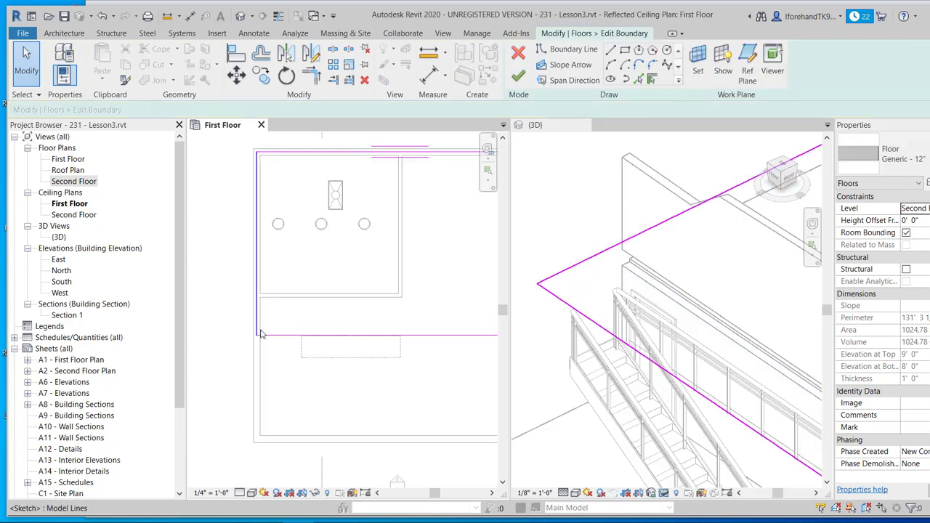
left_click(290, 346)
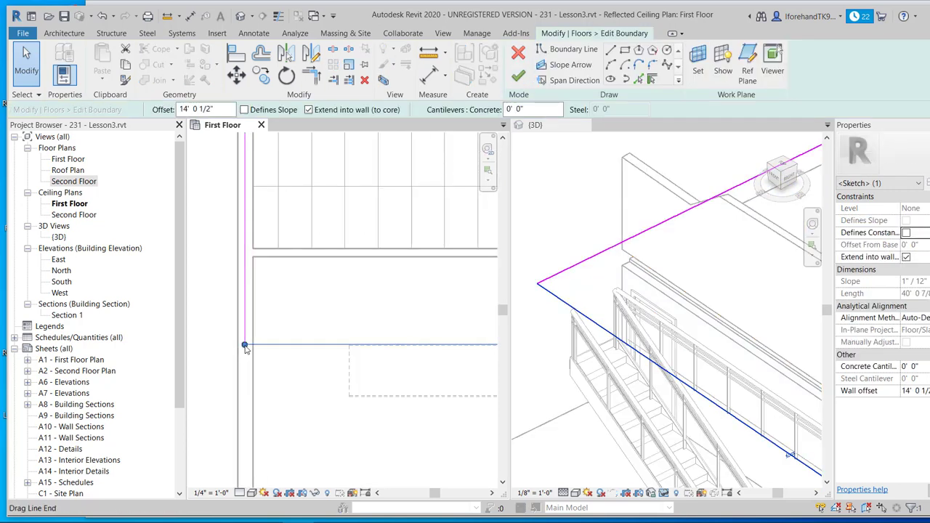
left_click_drag(245, 345, 349, 345)
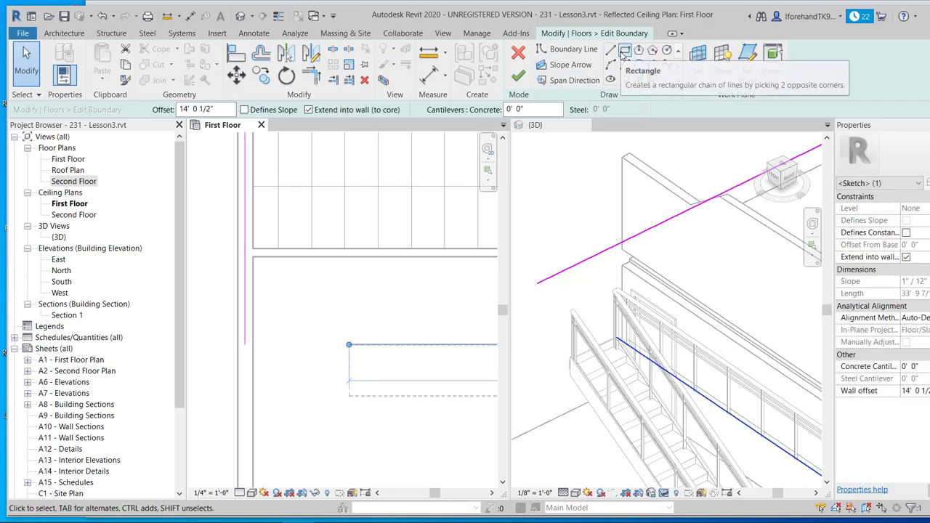
Try to outline the landing with a rectangle about 6'-3" by 3'-1" between the stair's top and the west wall, and undo it
left_click(624, 51)
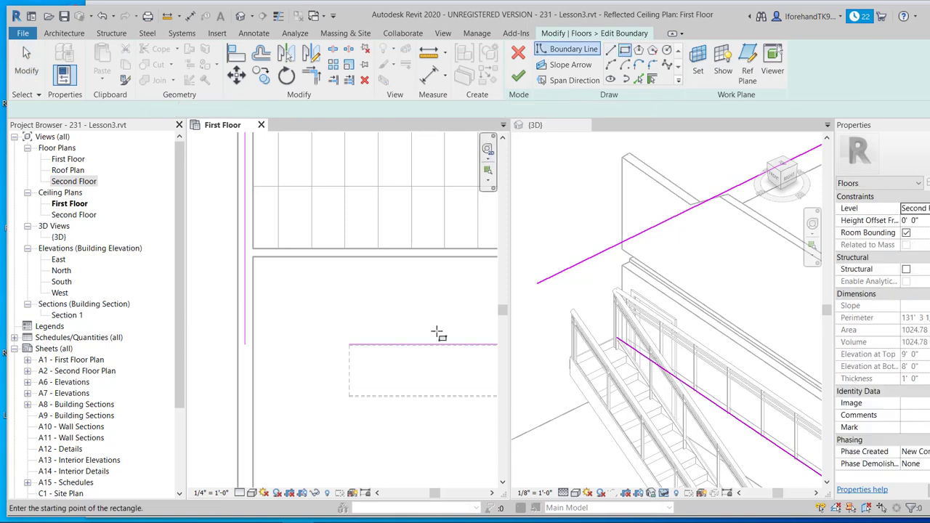
left_click(349, 345)
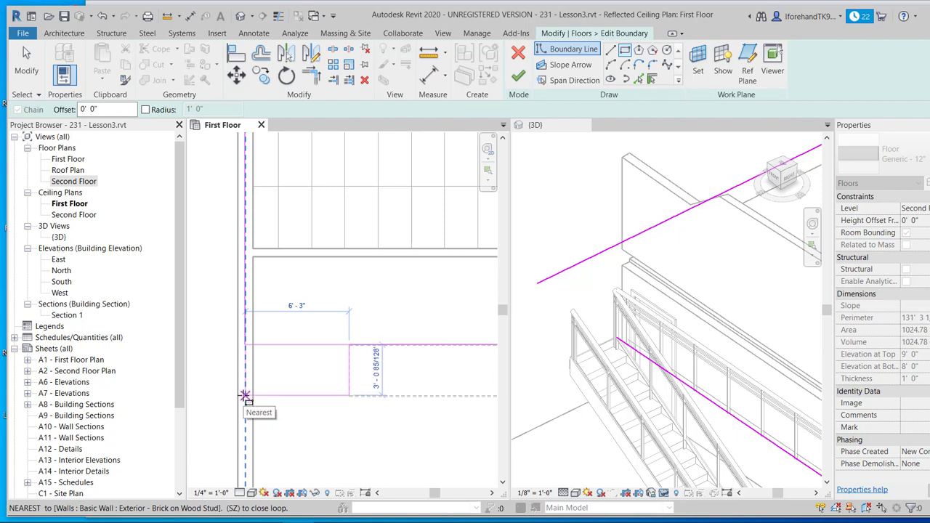
left_click(246, 398)
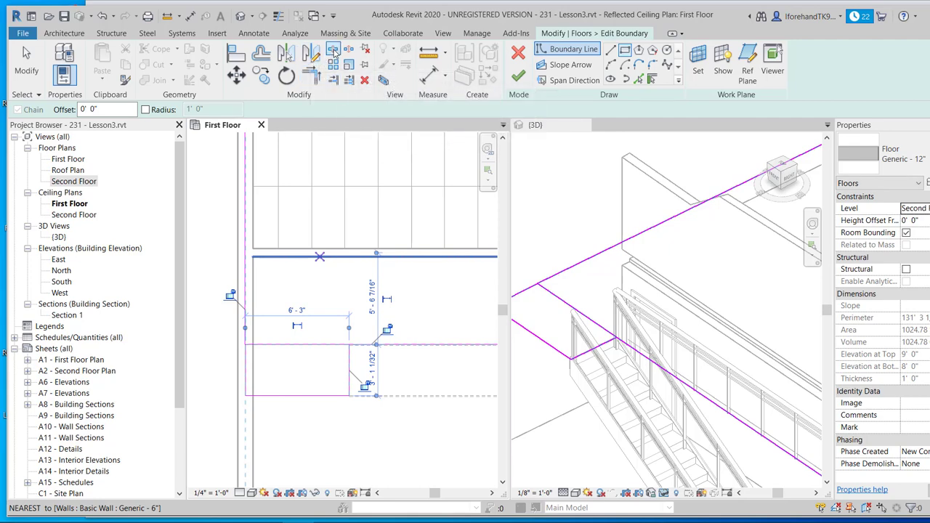
left_click(333, 49)
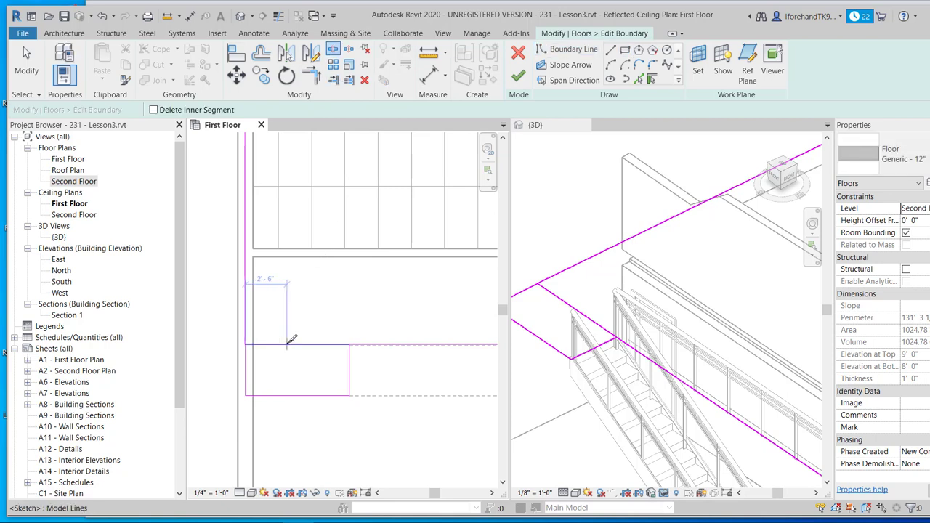
key("ctrl+z")
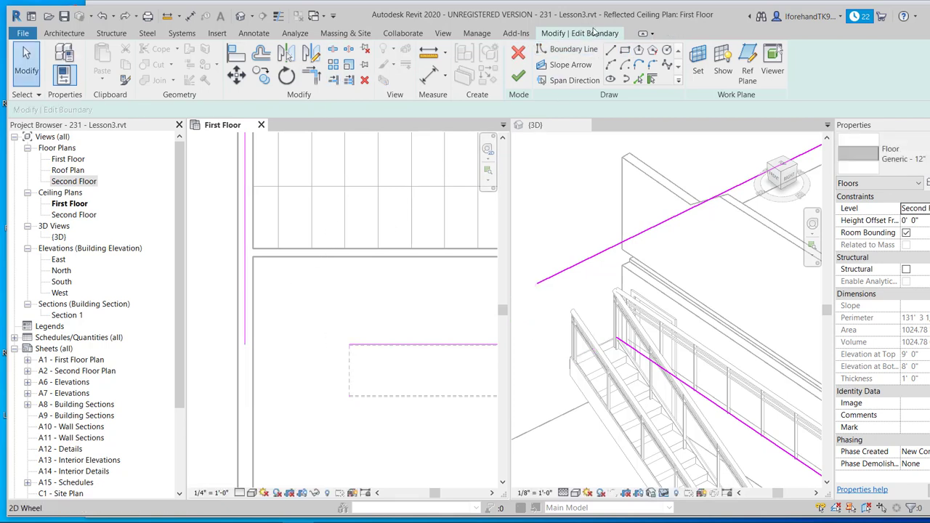
Extend the slab's west boundary southward with a straight line to about the level of the stair's south side
left_click(611, 50)
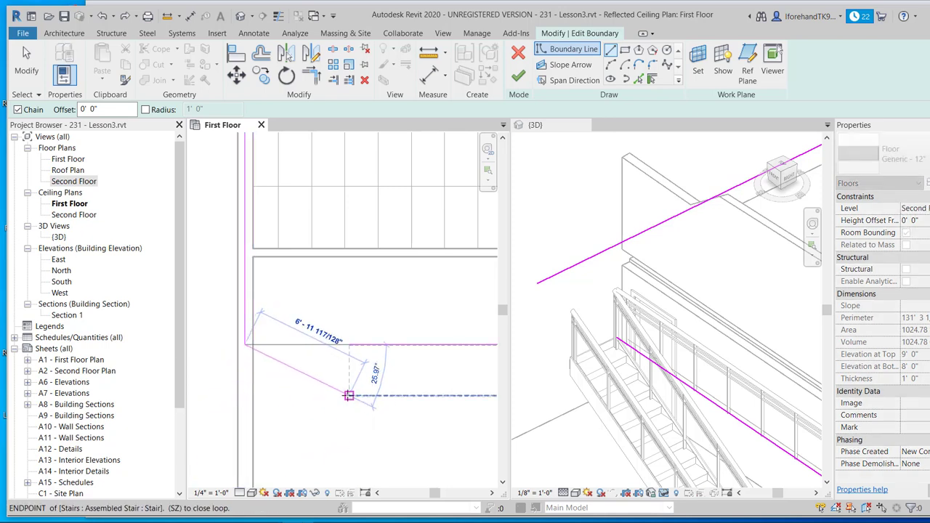
left_click(245, 394)
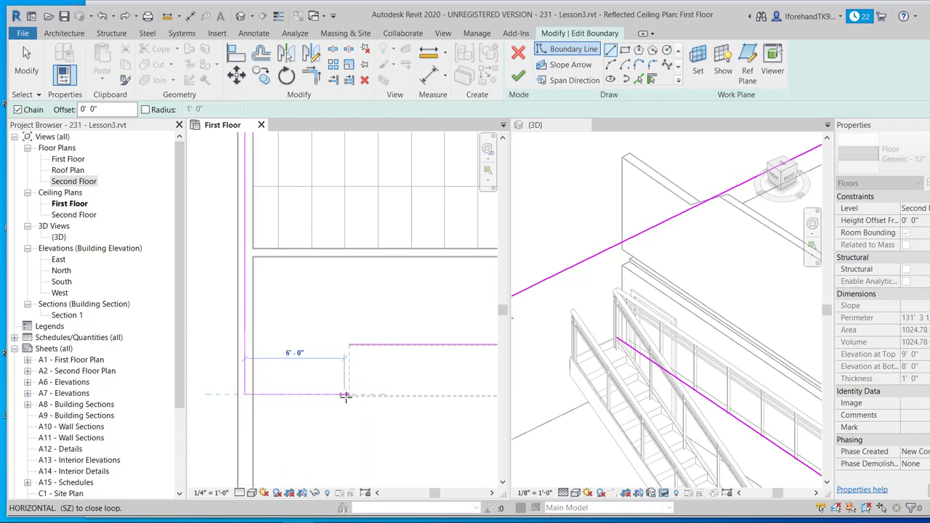
key("Escape")
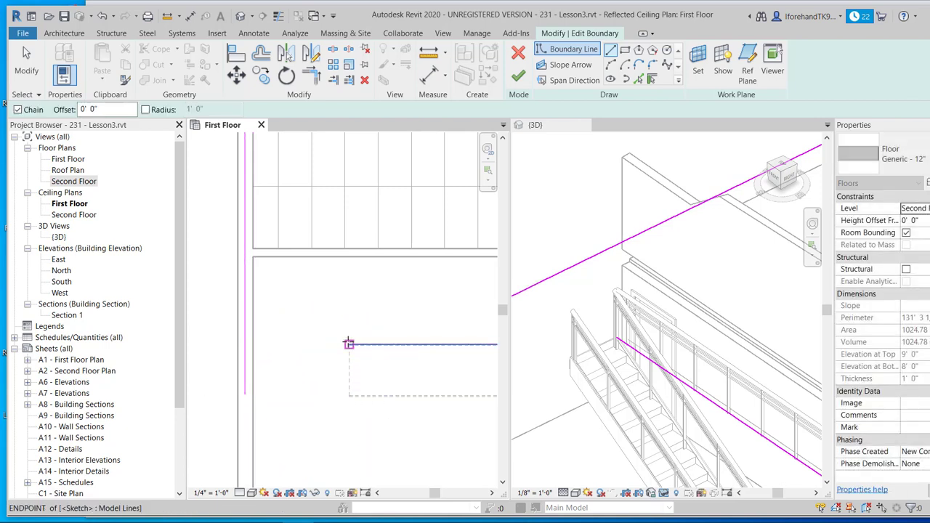
Close the landing outline with a 3'-1 1/2" line along the stair's end and a 6'-3 7/16" south edge, and finish with walls attached
left_click(349, 345)
left_click(349, 396)
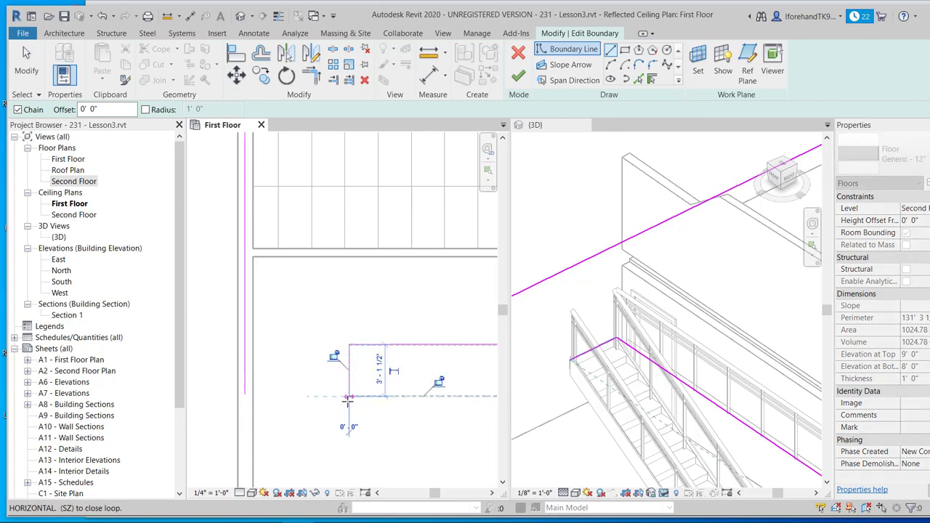
scroll(247, 399, "up", 3)
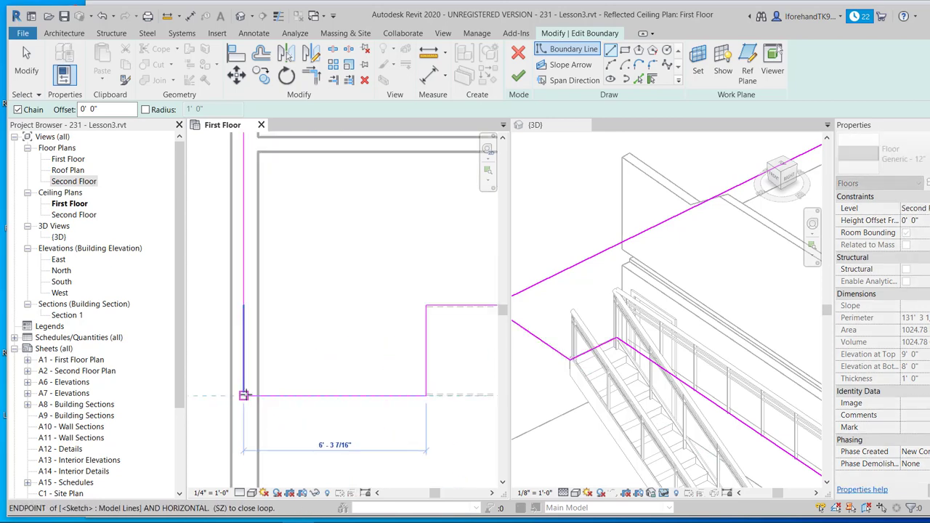
scroll(249, 399, "up", 2)
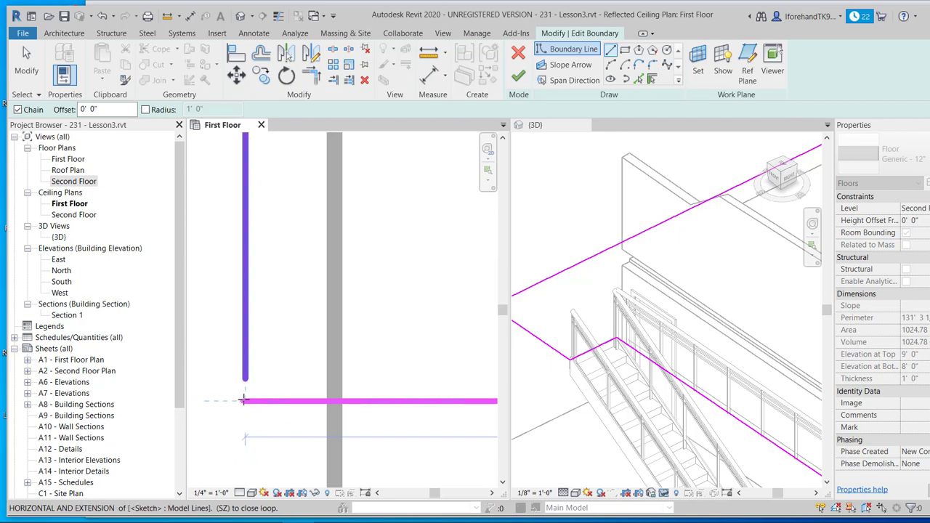
left_click(245, 400)
key("Escape")
scroll(241, 383, "down", 5)
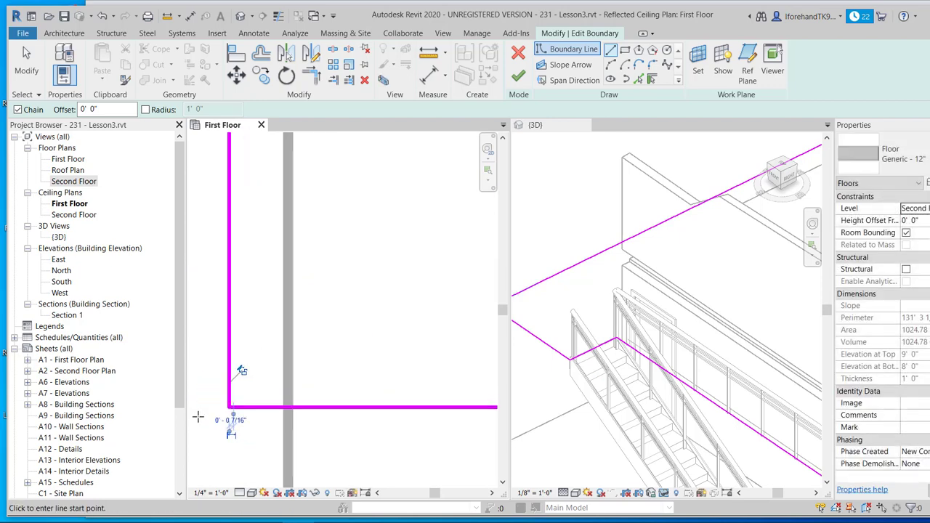
scroll(206, 404, "down", 2)
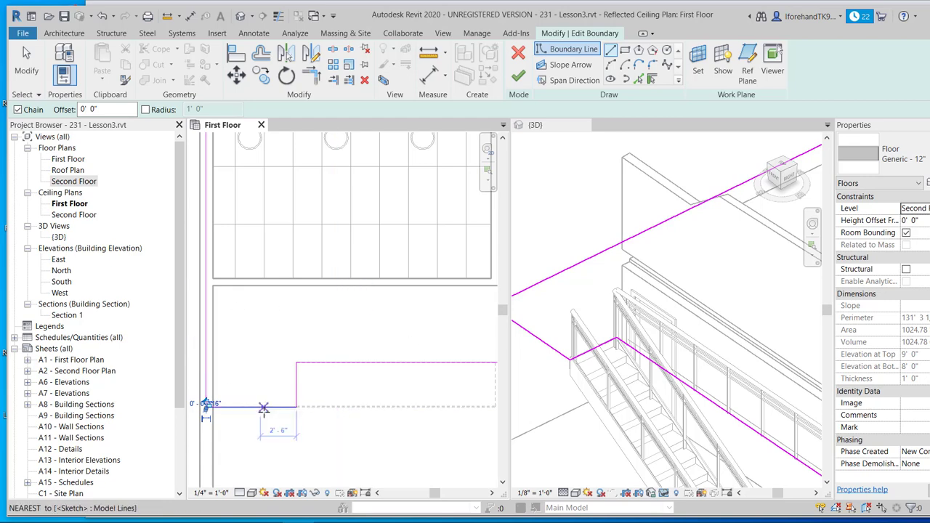
left_click(519, 75)
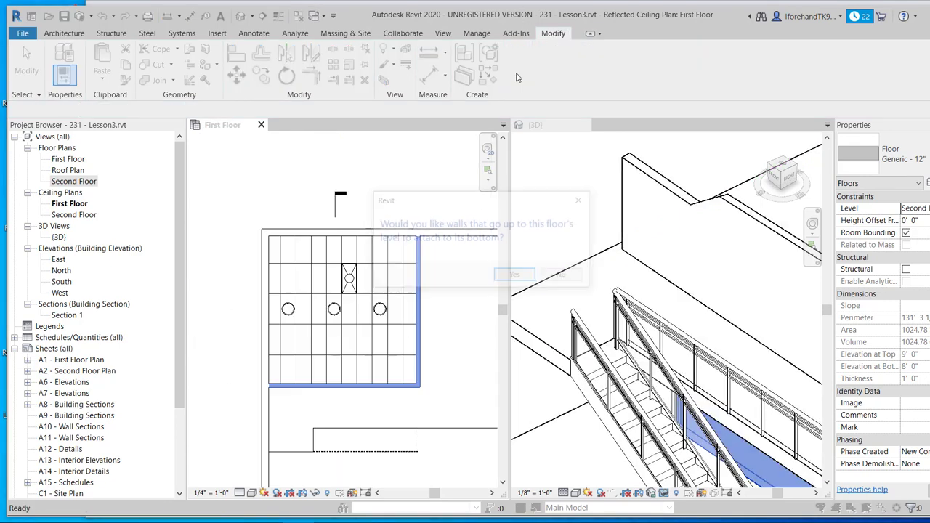
left_click(517, 276)
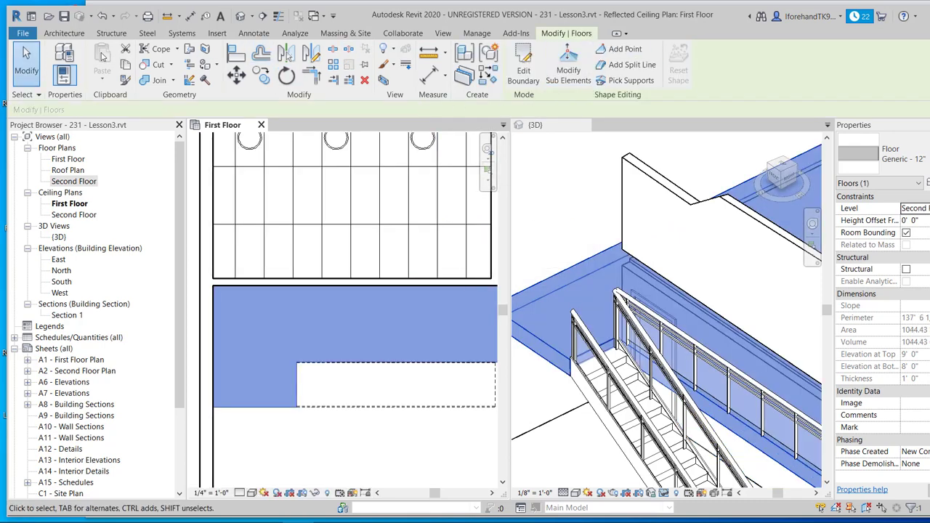
Sketch a railing path about 5'-9 7/16" long on the landing's south edge, from the stair corner to the west wall's inner face, and finish it
left_click(67, 33)
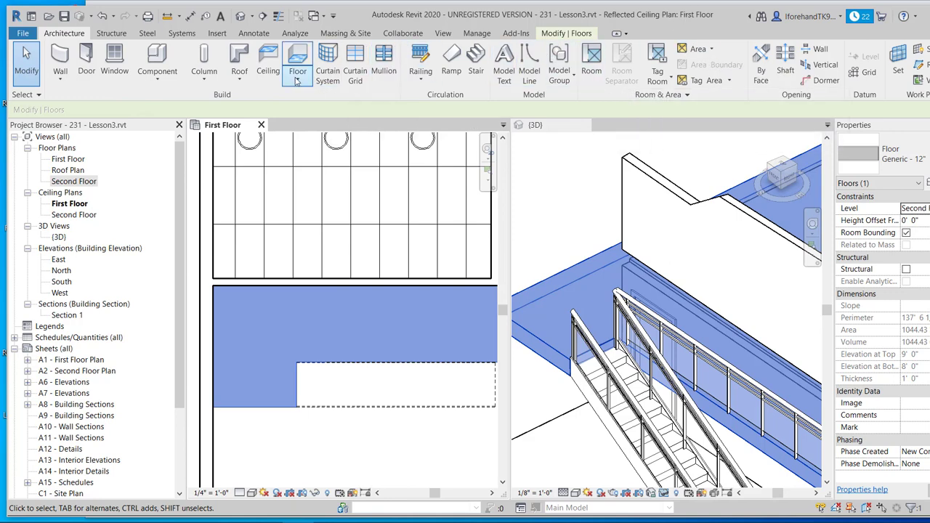
left_click(421, 57)
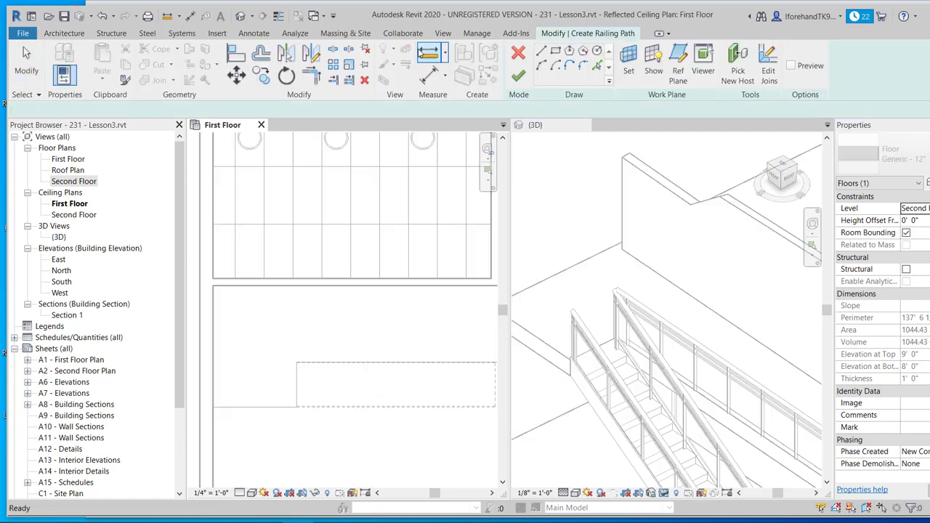
scroll(326, 202, "down", 1)
middle_click_drag(333, 299, 399, 258)
scroll(369, 320, "up", 4)
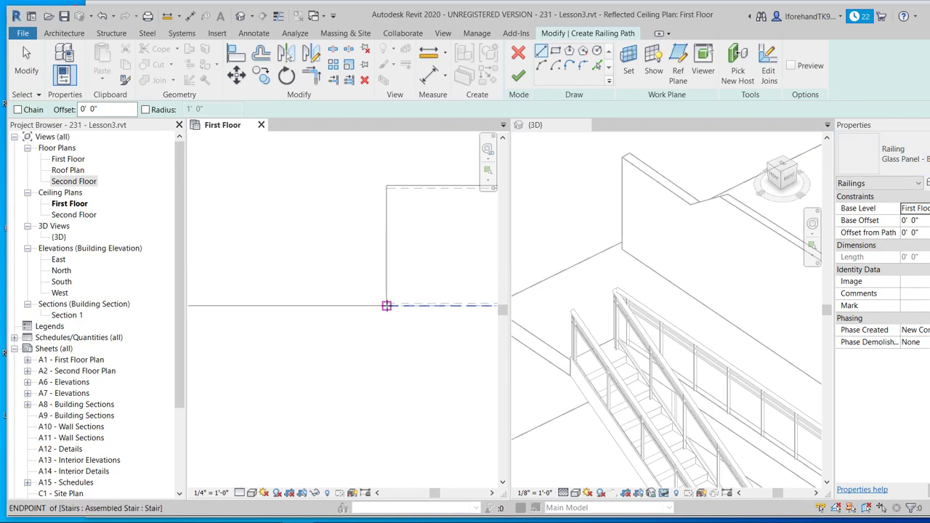
left_click(386, 306)
scroll(249, 306, "down", 1)
middle_click_drag(241, 314, 366, 314)
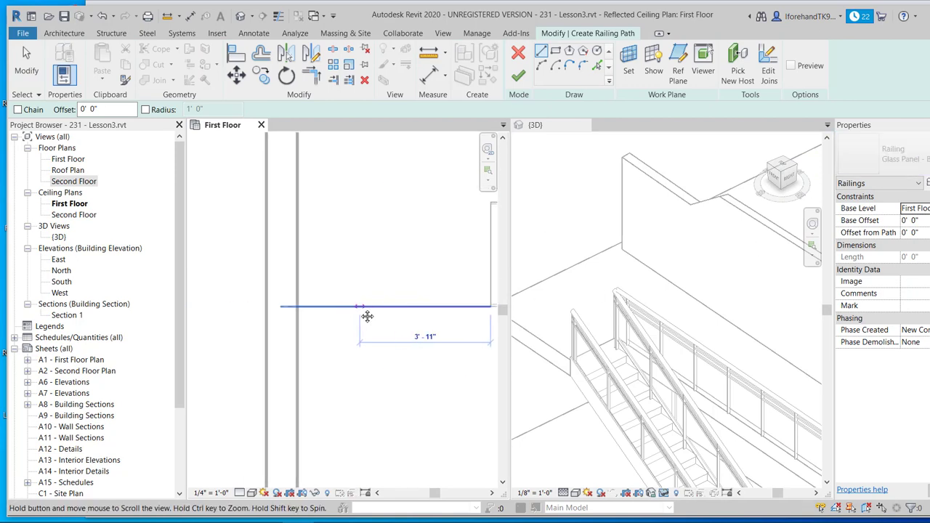
left_click(296, 306)
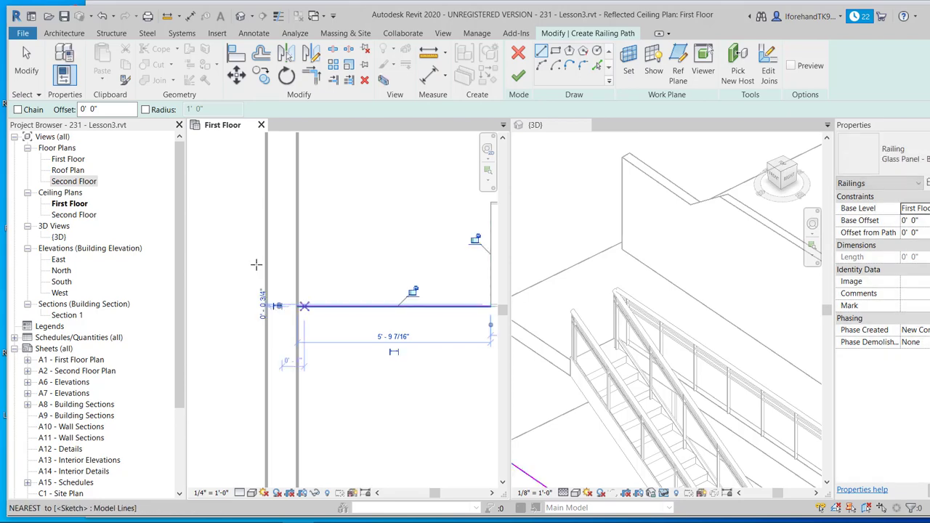
left_click(520, 80)
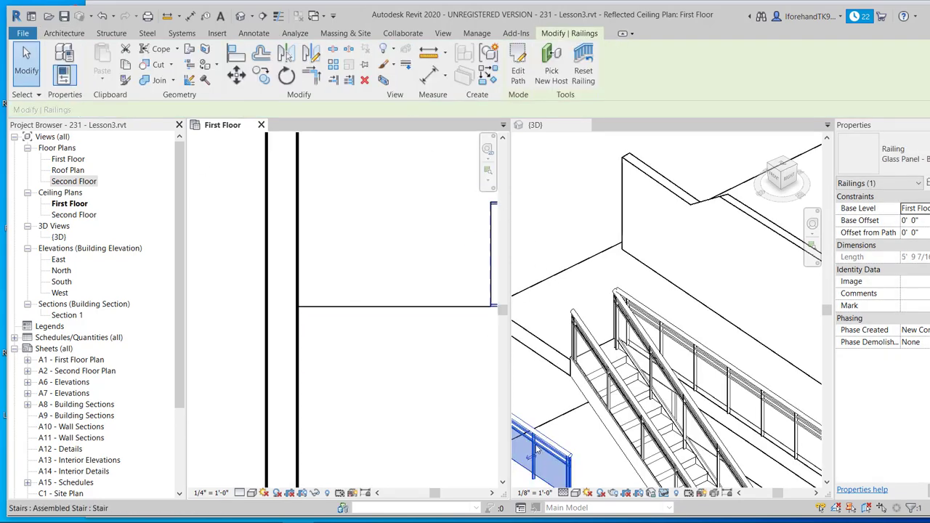
Set the base level of the new landing railing to Second Floor
left_click(929, 209)
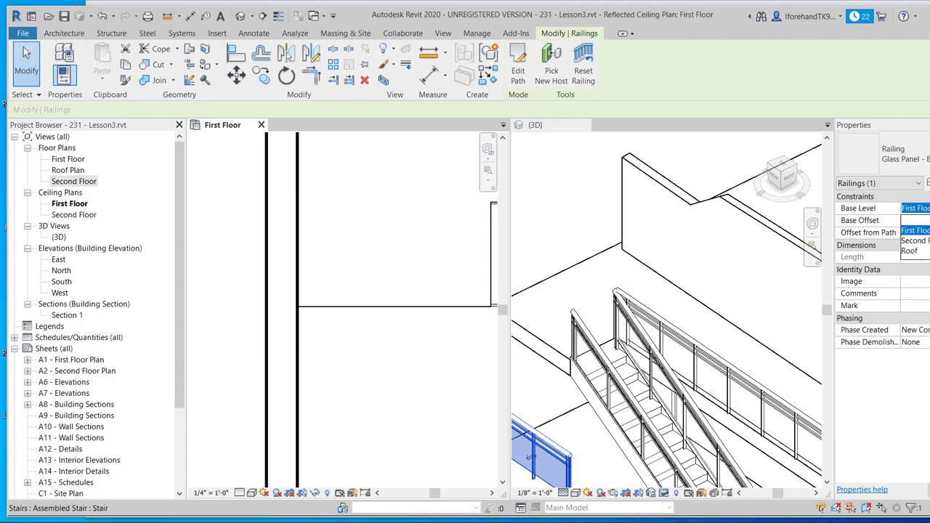
left_click(929, 209)
left_click(929, 209)
left_click(915, 241)
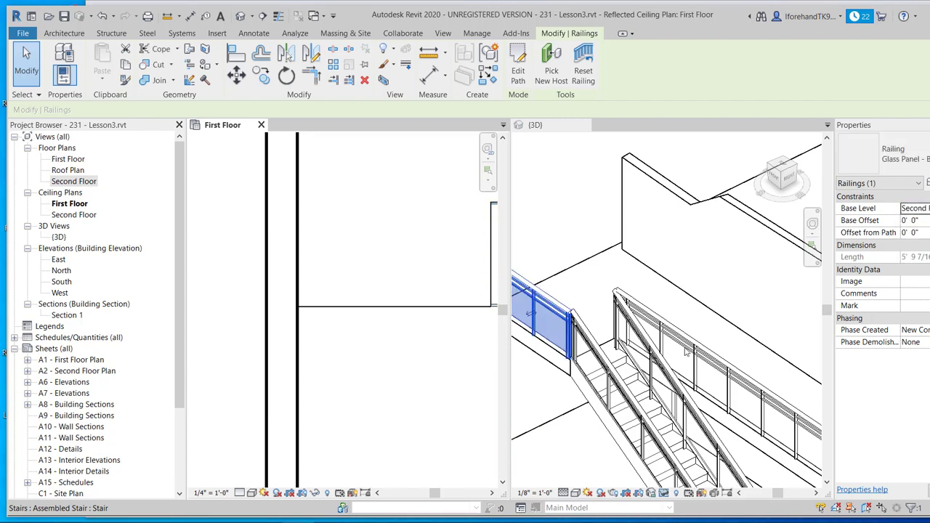
scroll(563, 267, "down", 2)
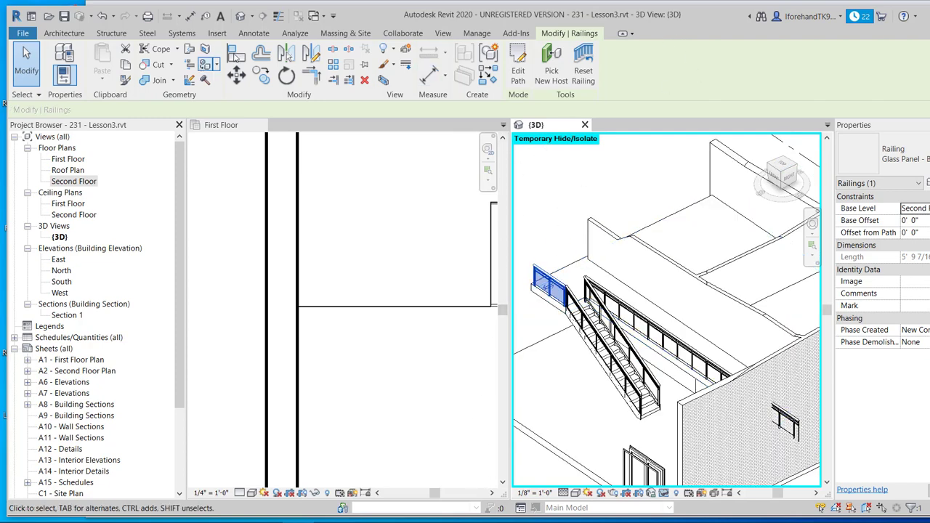
Combine the open views into one tabbed window and examine the landing and slab-edge railings in 3D
left_click(443, 33)
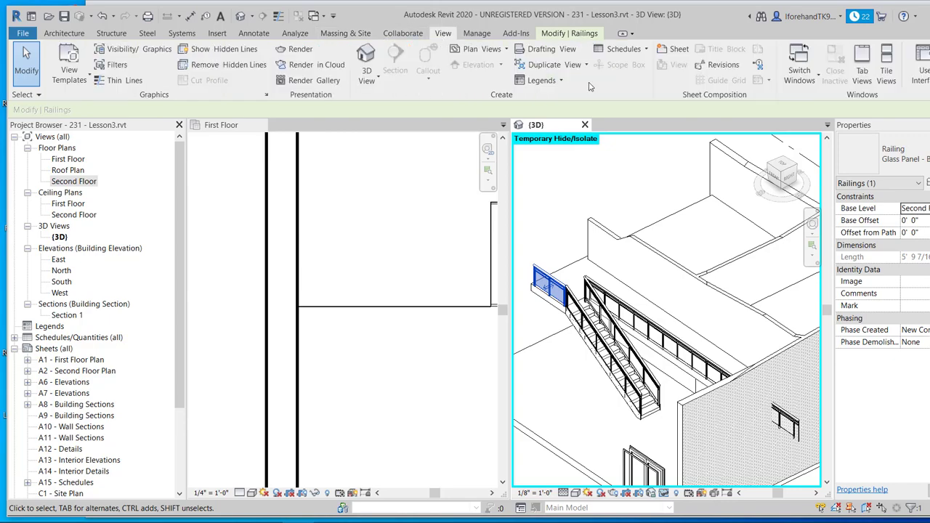
left_click(862, 58)
scroll(436, 327, "down", 2)
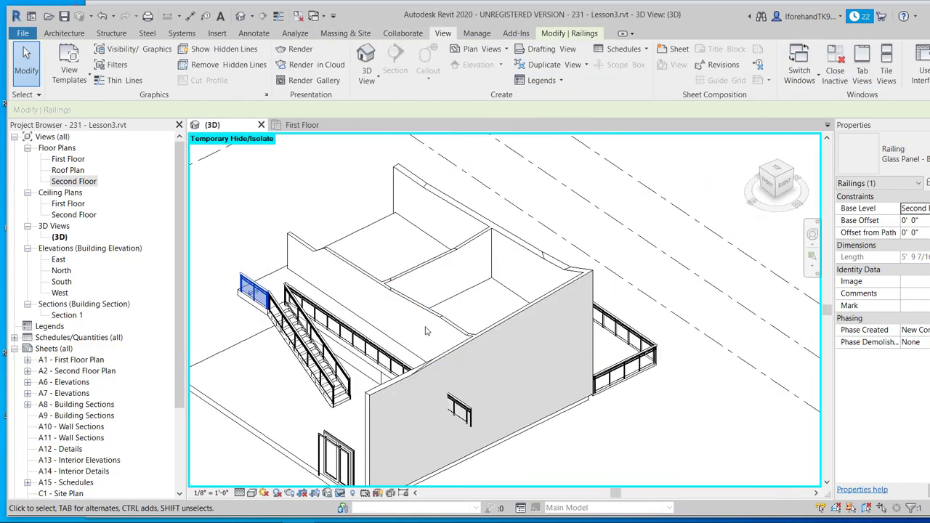
middle_click_drag(392, 349, 421, 324, "shift")
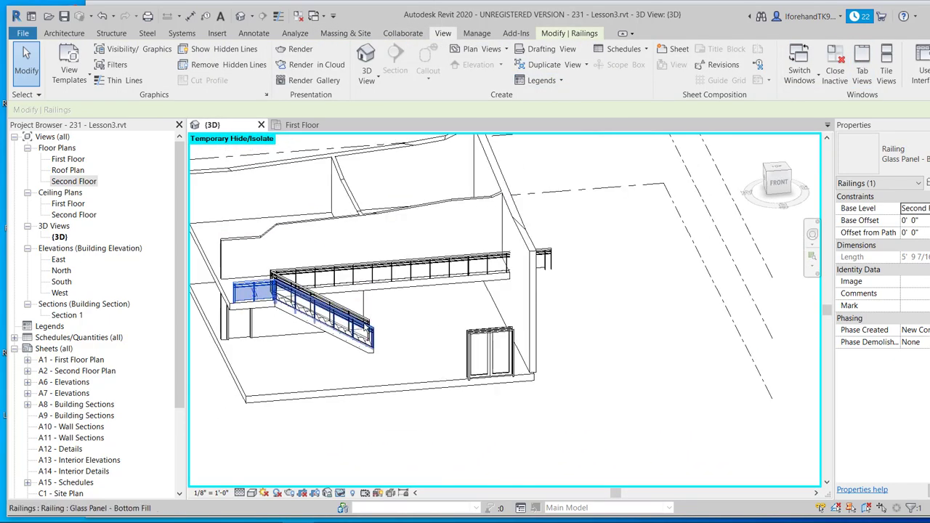
mouse_move(368, 347)
middle_mouse_down("shift")
mouse_move(360, 308)
mouse_move(370, 291)
mouse_move(344, 374)
mouse_move(378, 348)
middle_mouse_up("shift")
Edit the path of the long second-floor slab-edge railing, pulling its east end back to the east wall's inner face, and finish the sketch
left_click(538, 289)
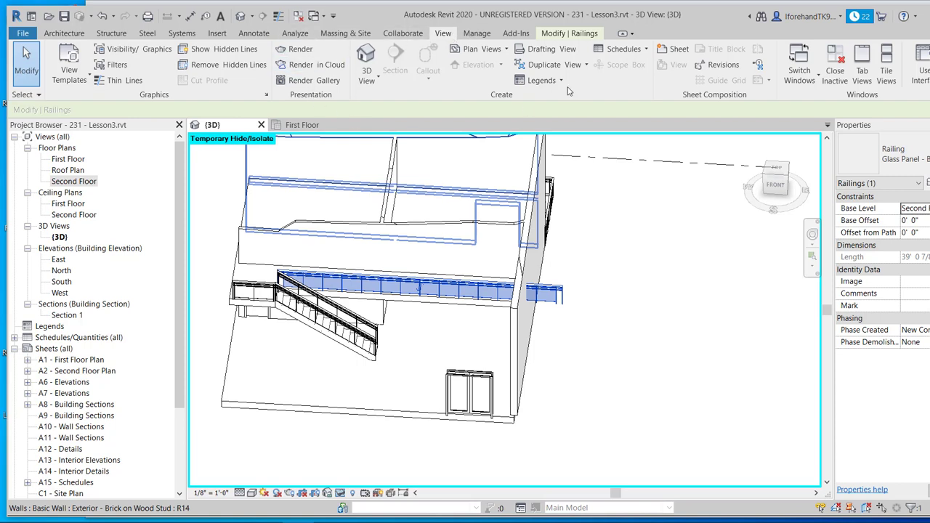
left_click(569, 33)
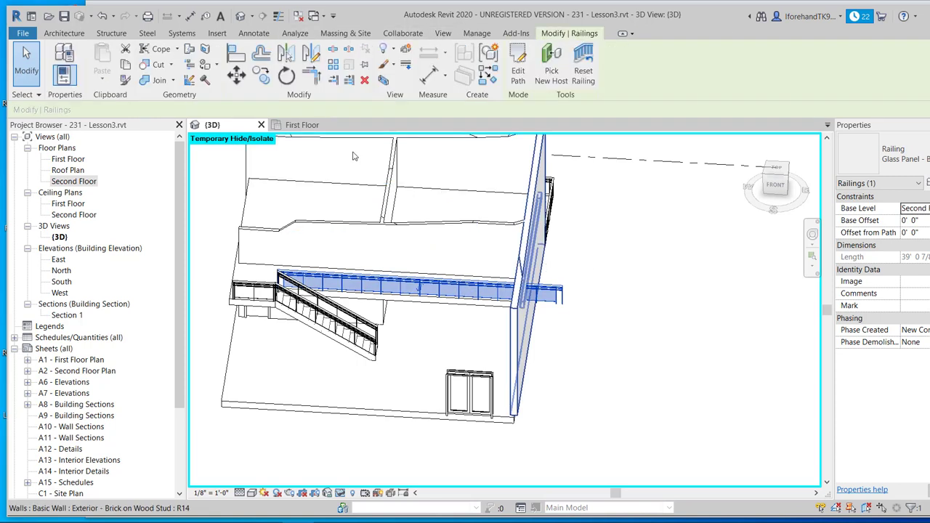
left_click(520, 58)
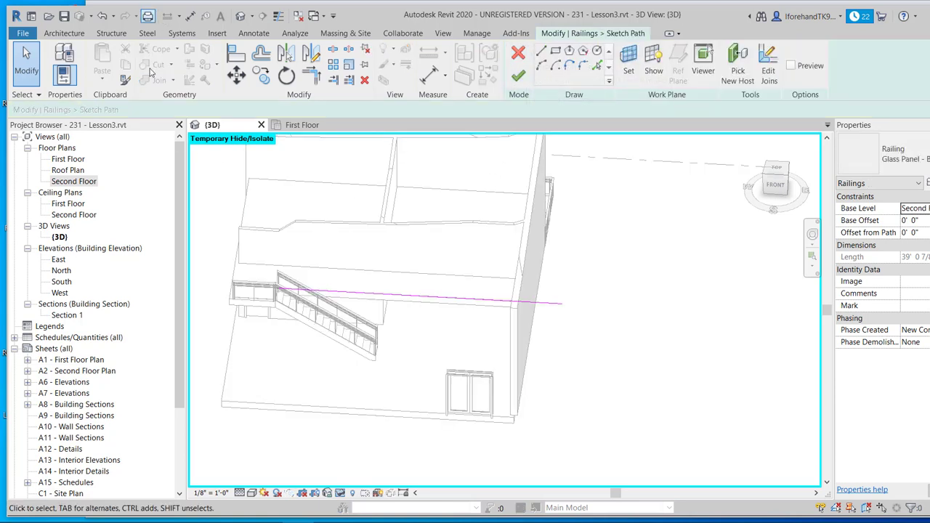
left_click(298, 125)
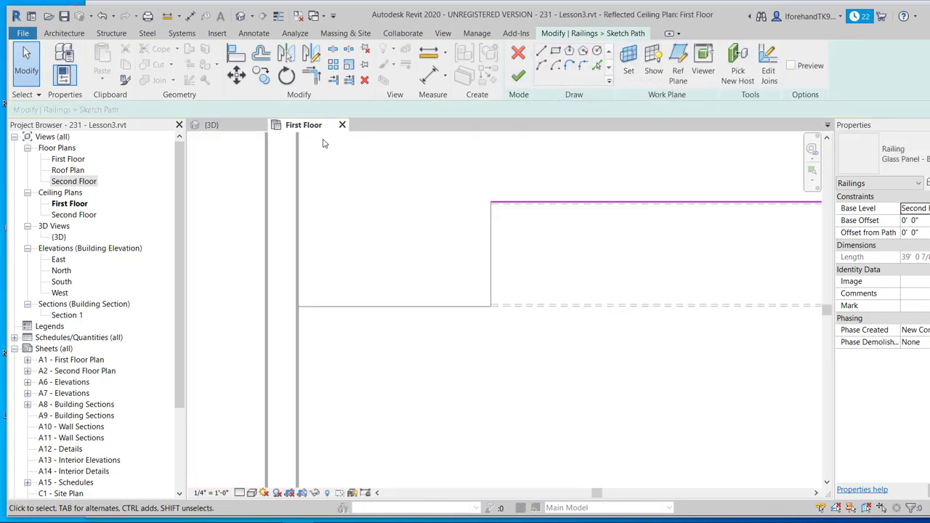
scroll(618, 300, "down", 5)
middle_click_drag(578, 251, 341, 256)
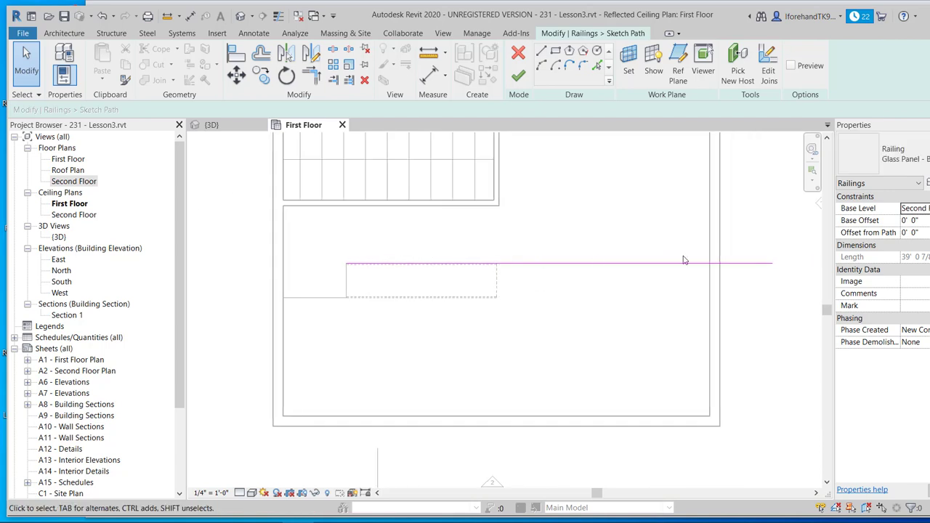
scroll(719, 267, "up", 3)
scroll(726, 273, "up", 2)
middle_click_drag(650, 297, 560, 294)
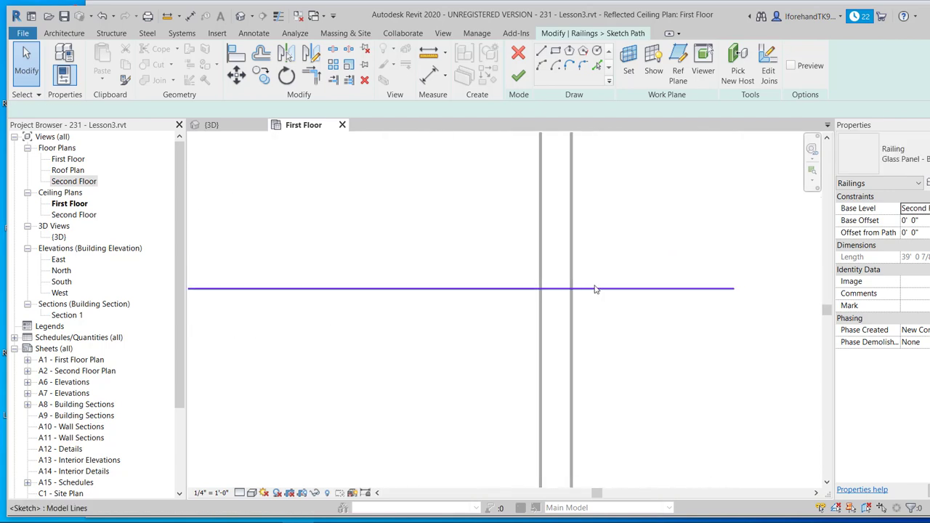
left_click(733, 289)
left_click_drag(554, 288, 541, 289)
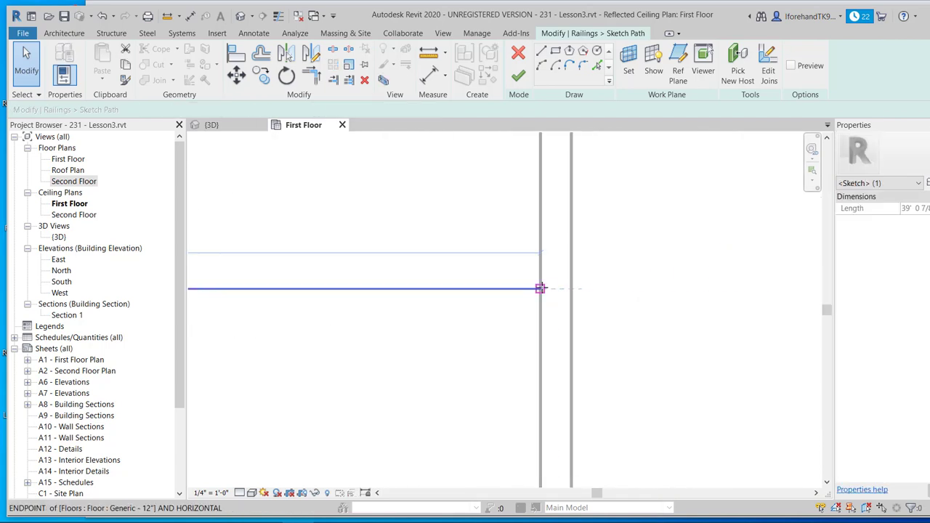
left_click(521, 229)
scroll(509, 231, "down", 4)
scroll(425, 224, "down", 1)
middle_click_drag(474, 231, 555, 232)
left_click(518, 76)
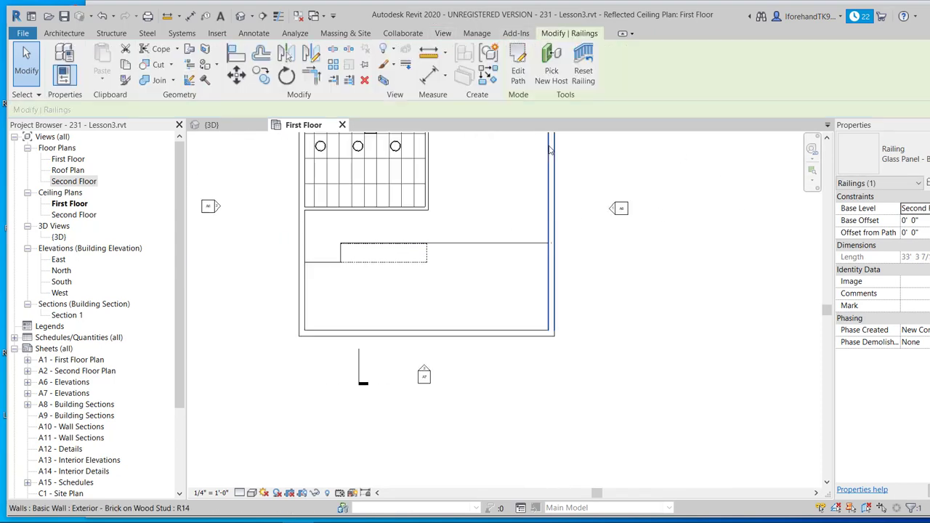
Reset the temporary hide/isolate in the 3D view and examine the whole building from several sides
left_click(240, 126)
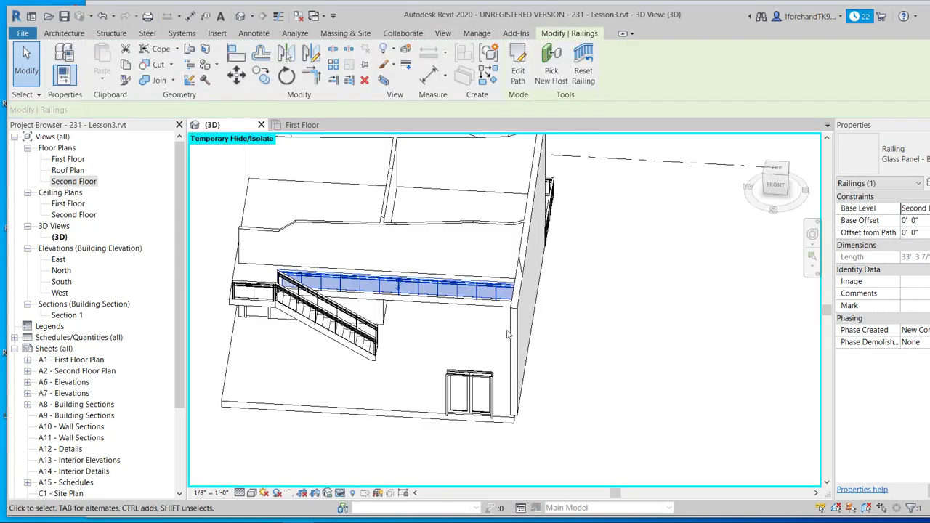
scroll(545, 334, "down", 1)
middle_click_drag(447, 354, 756, 365)
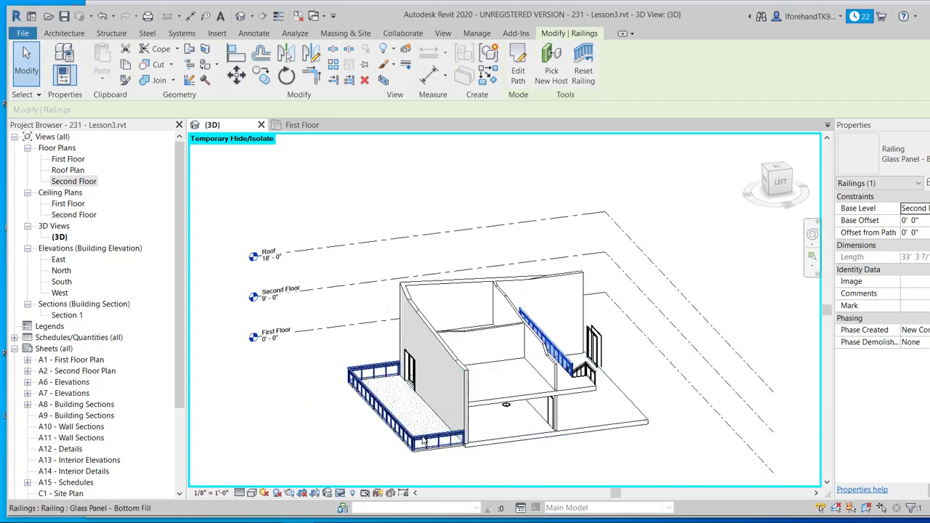
left_click(339, 494)
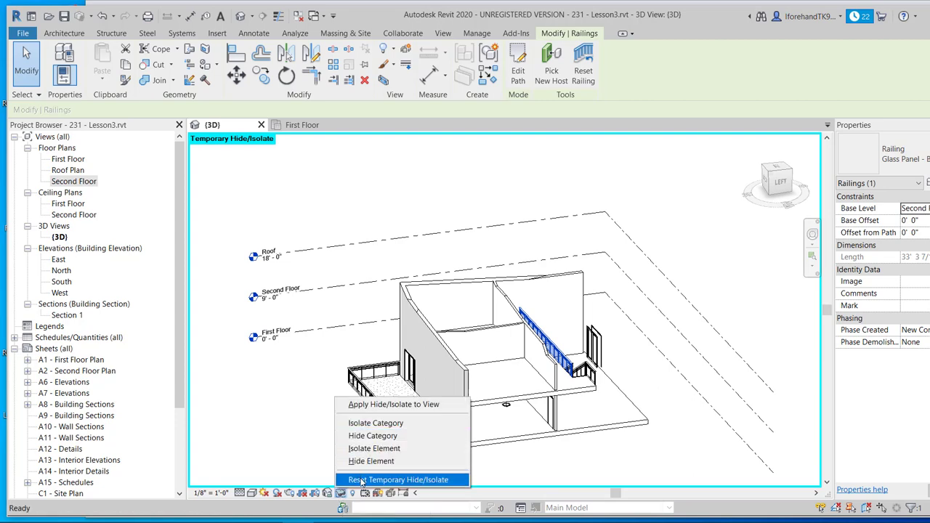
left_click(361, 481)
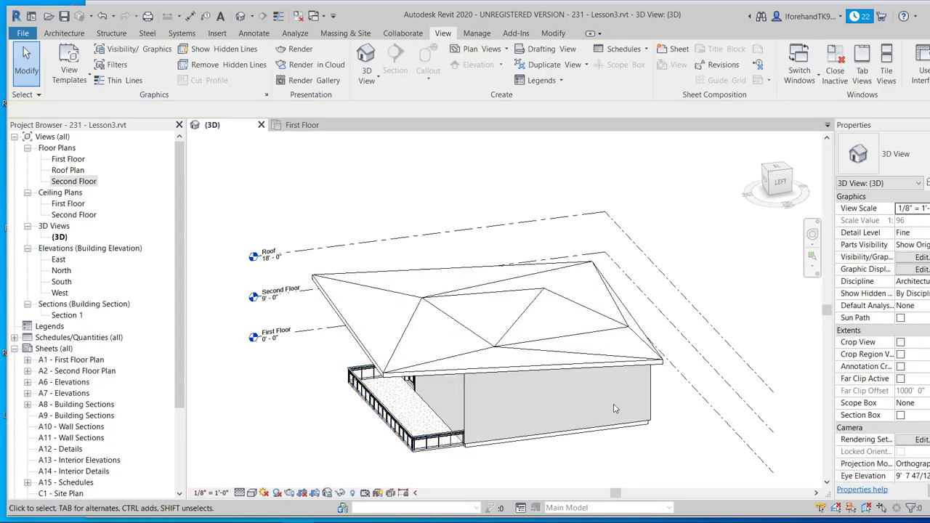
middle_click_drag(615, 410, 338, 377, "shift")
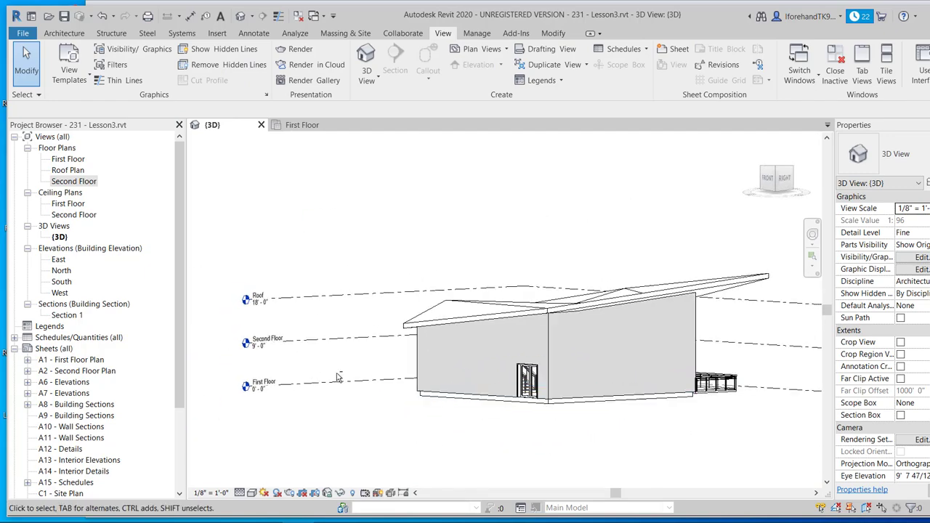
middle_click_drag(472, 396, 929, 411, "shift")
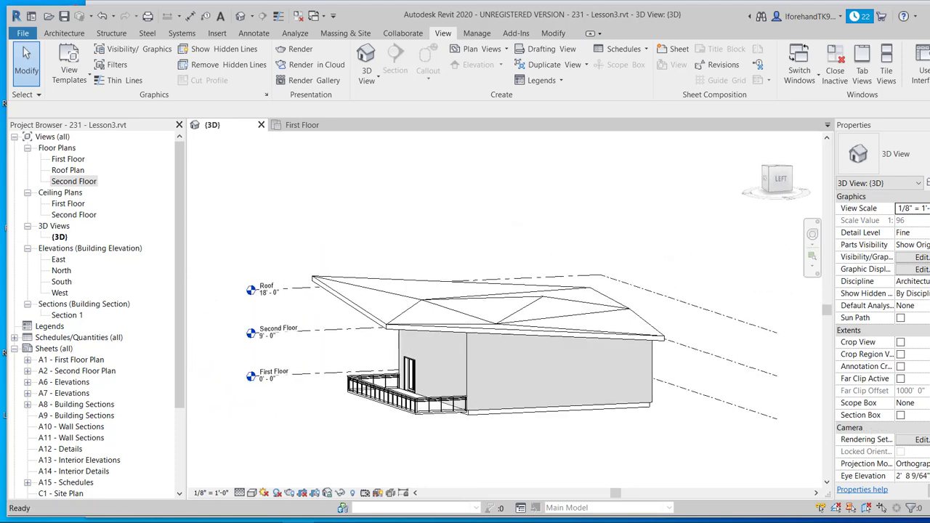